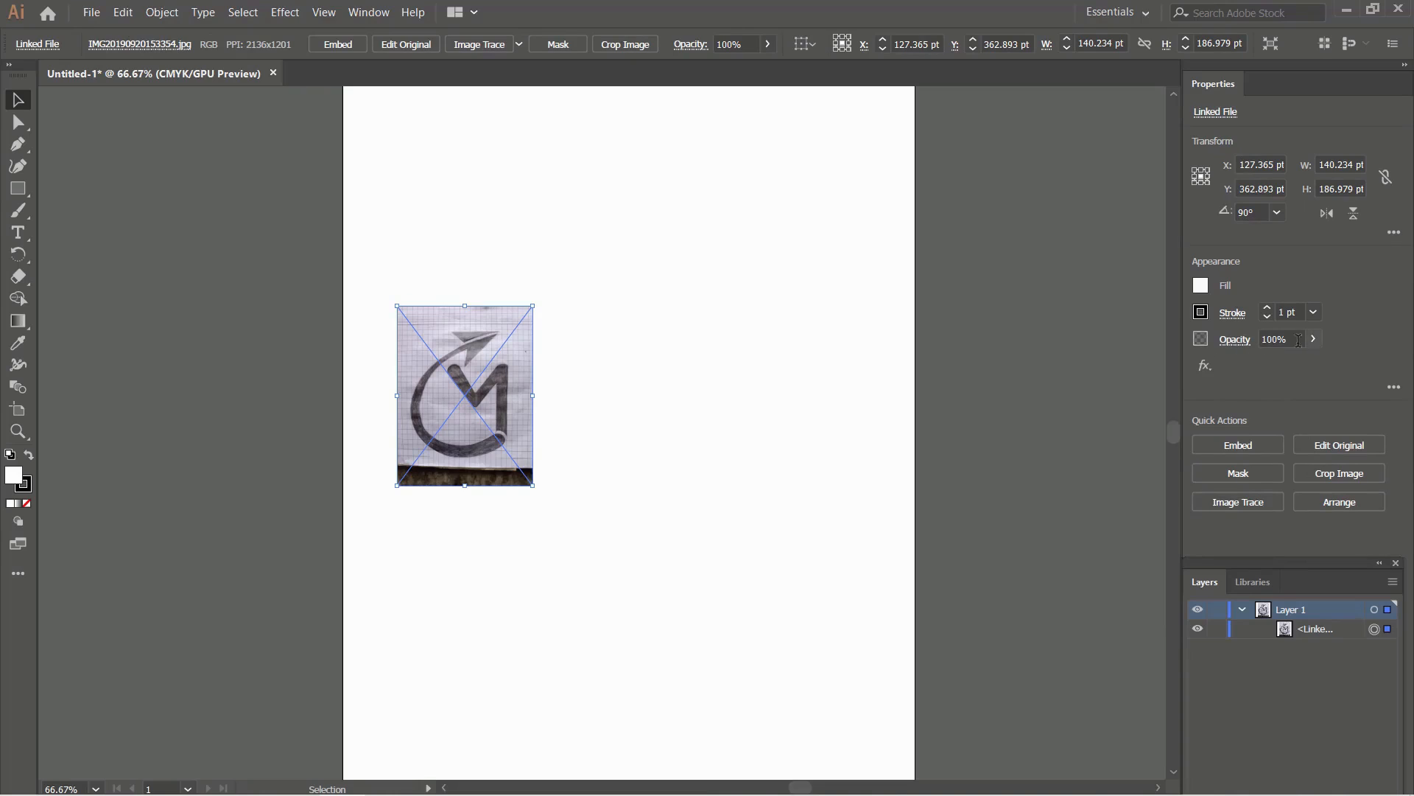
# Step: Set the linked sketch image's opacity to 50% and lock the image against editing
pyautogui.click(1298, 339)
pyautogui.write('50')
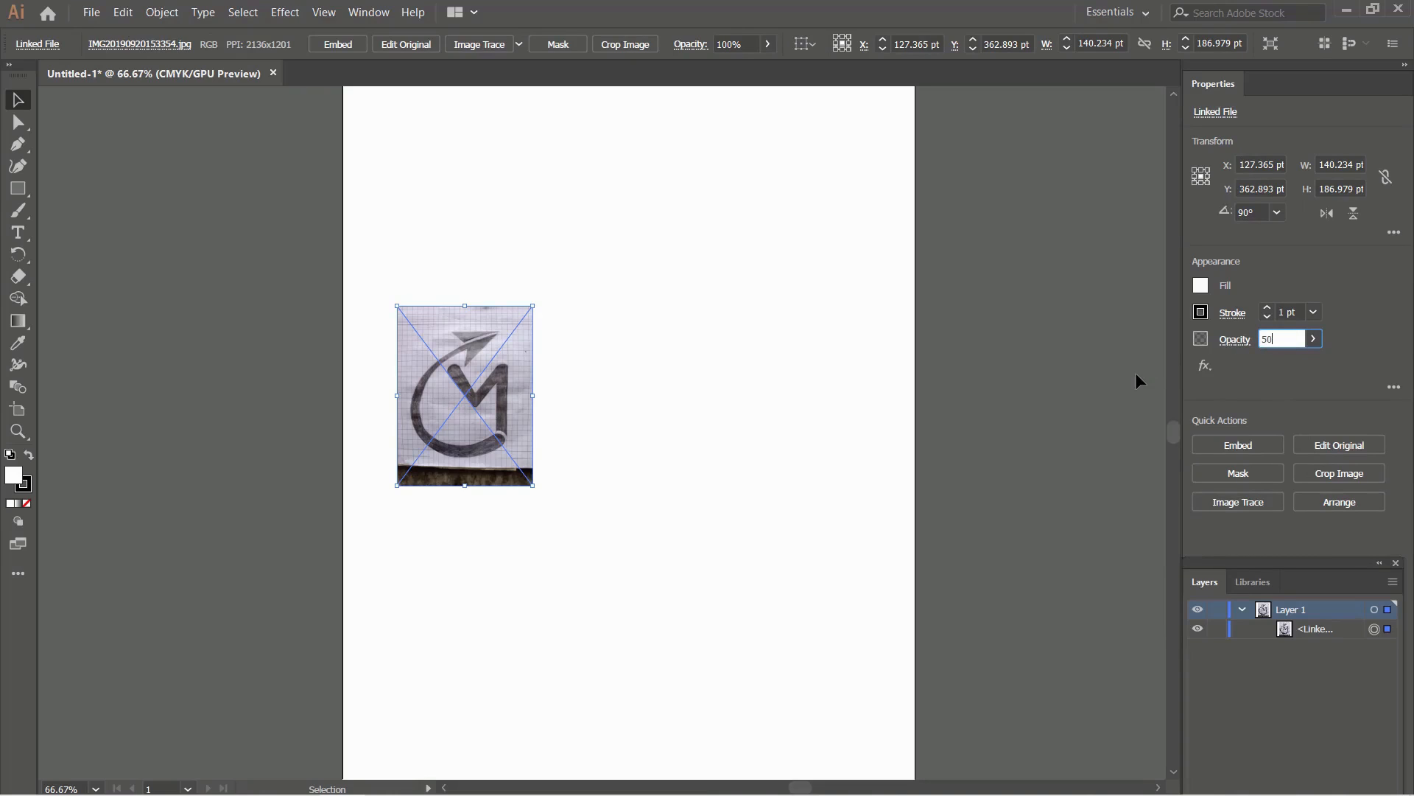
pyautogui.press('Return')
pyautogui.click(1216, 628)
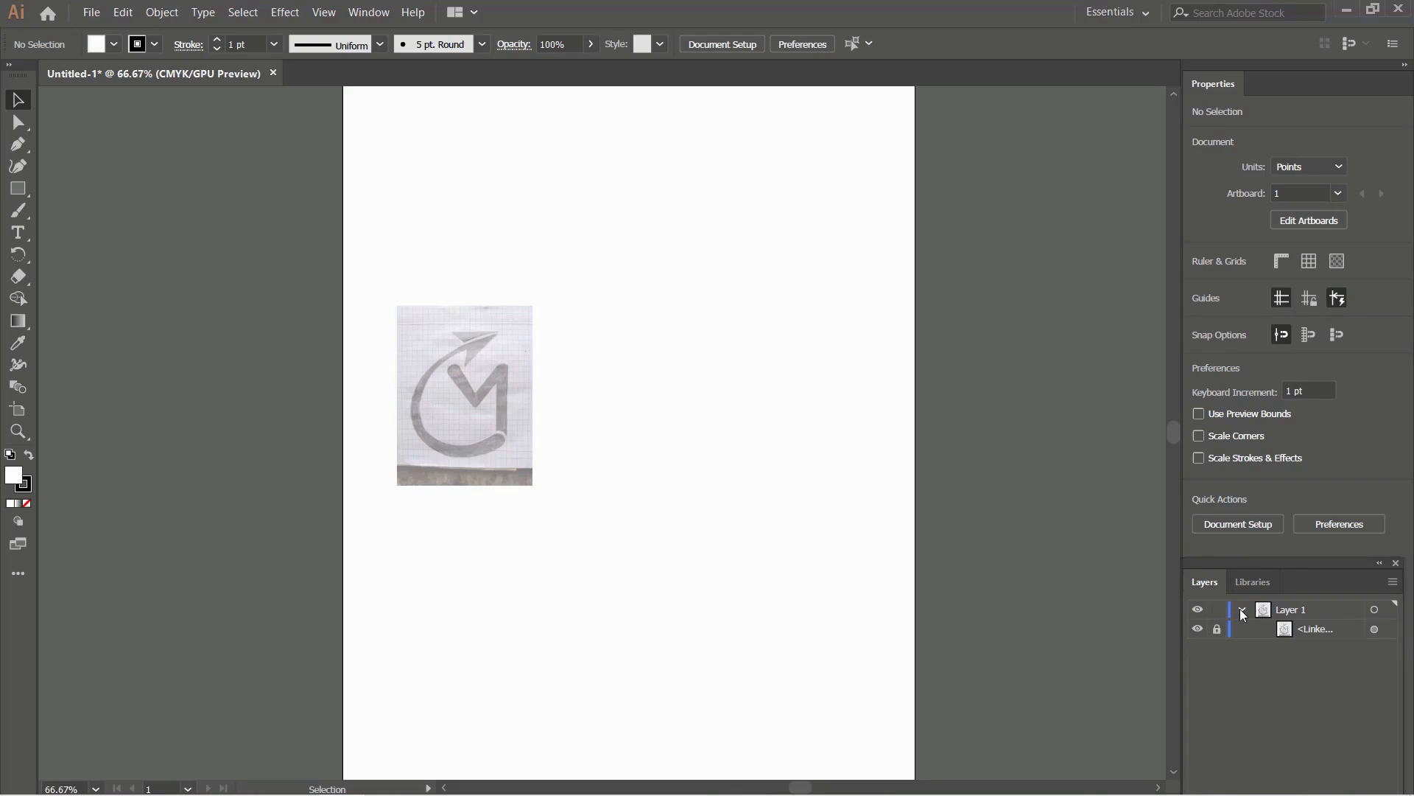
pyautogui.click(1239, 610)
# Step: Draw a circle about 138 pt across, centred over the logo sketch, and remove its fill
pyautogui.keyDown('alt'); pyautogui.scroll(2, 439, 452); pyautogui.keyUp('alt')
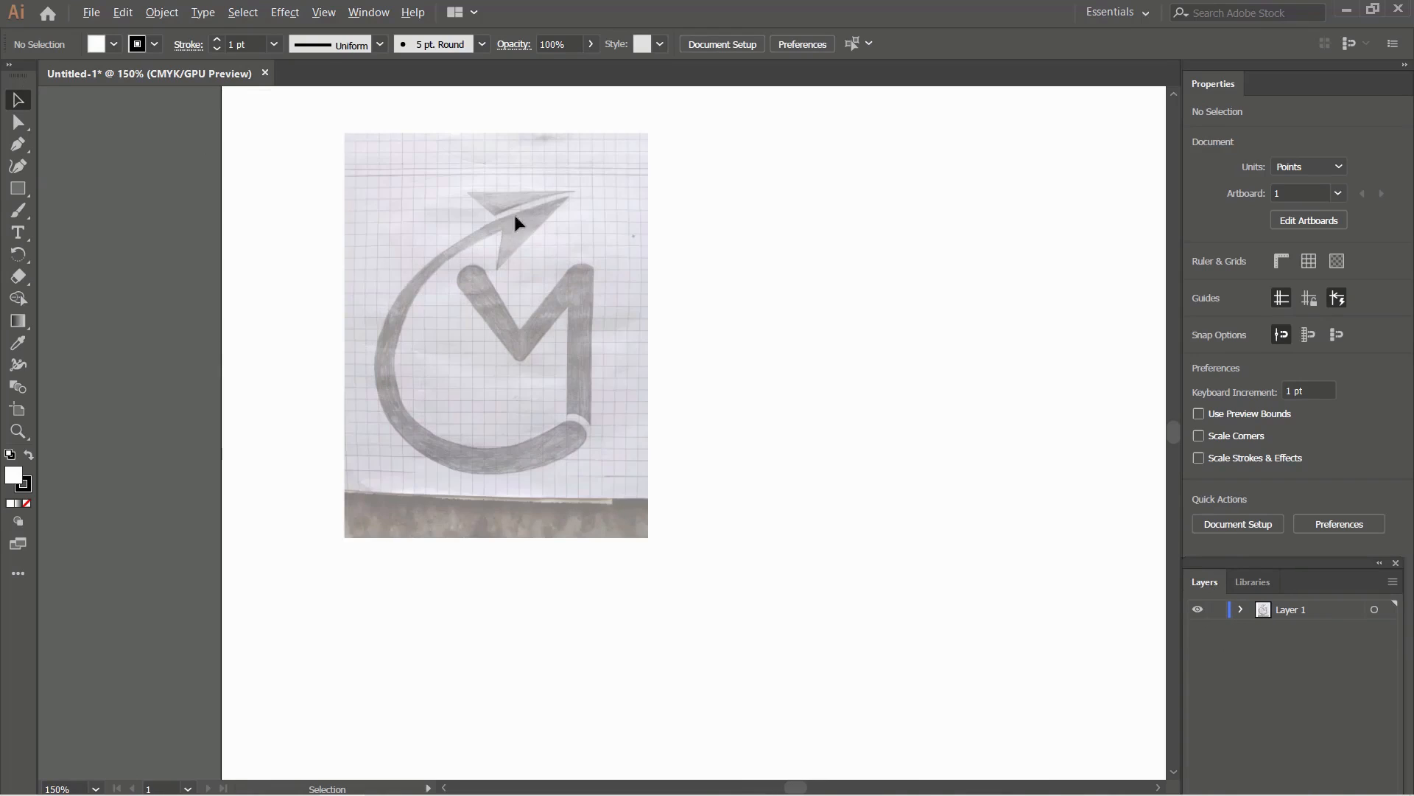
pyautogui.keyDown('alt'); pyautogui.scroll(1, 535, 188); pyautogui.keyUp('alt')
pyautogui.moveTo(578, 373); pyautogui.dragTo(511, 414)
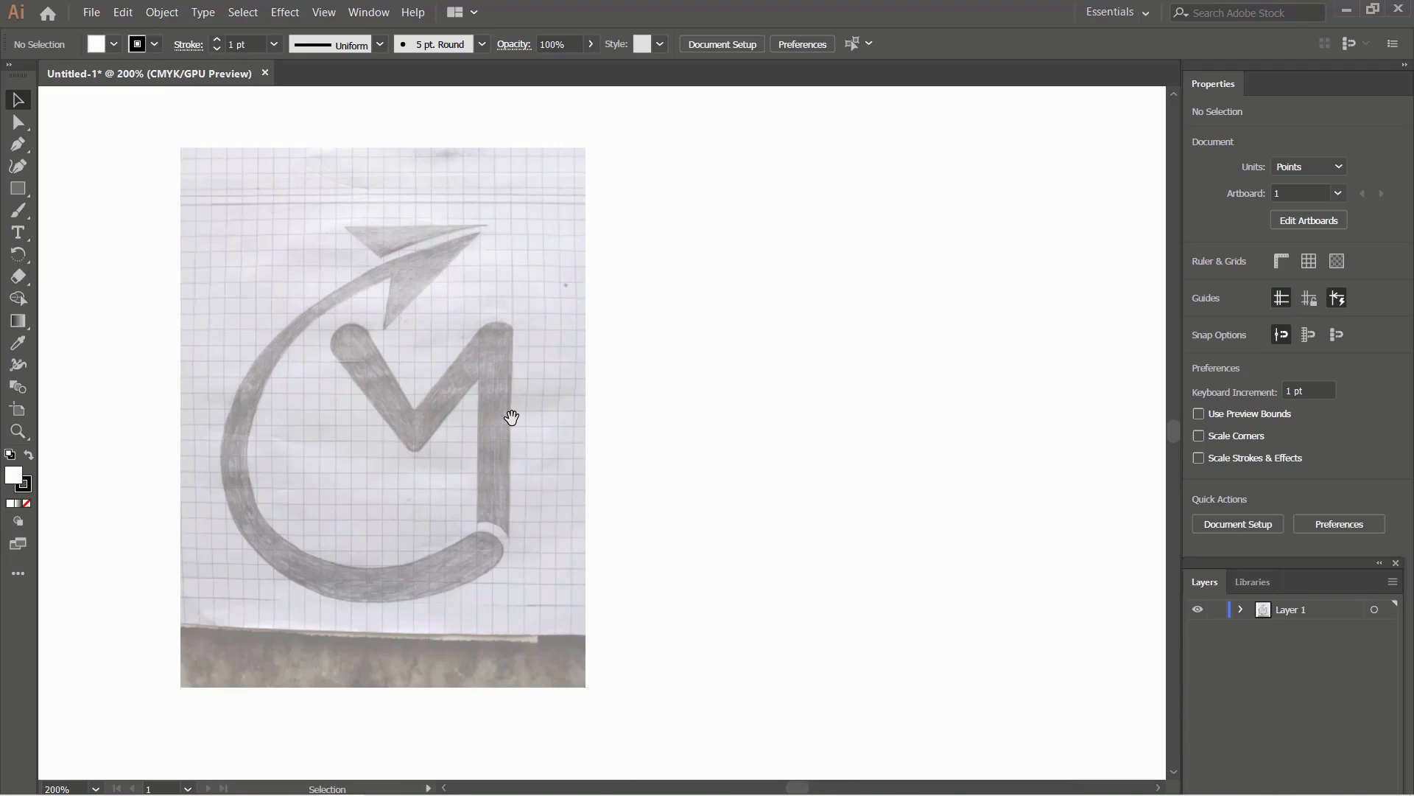
pyautogui.click(19, 189)
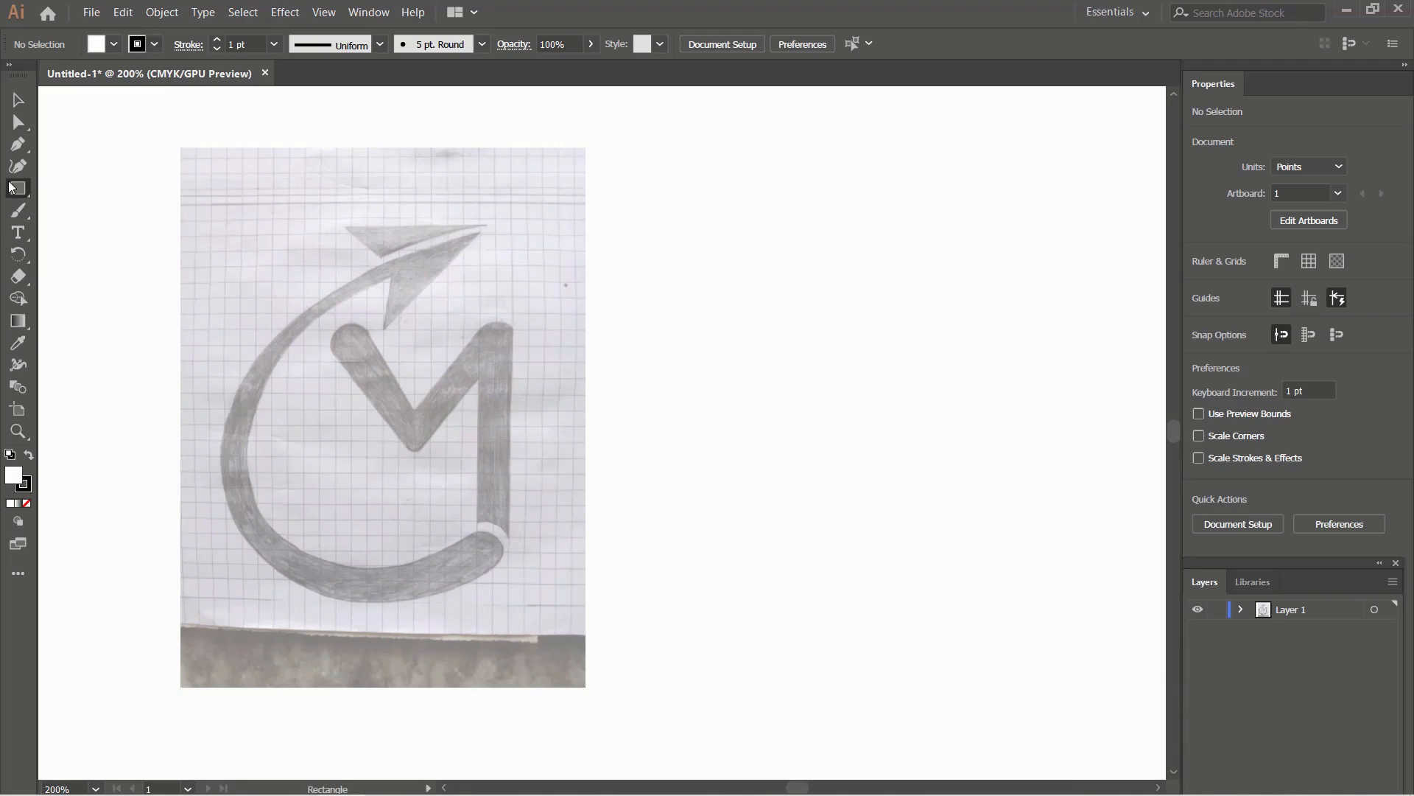
pyautogui.click(126, 209)
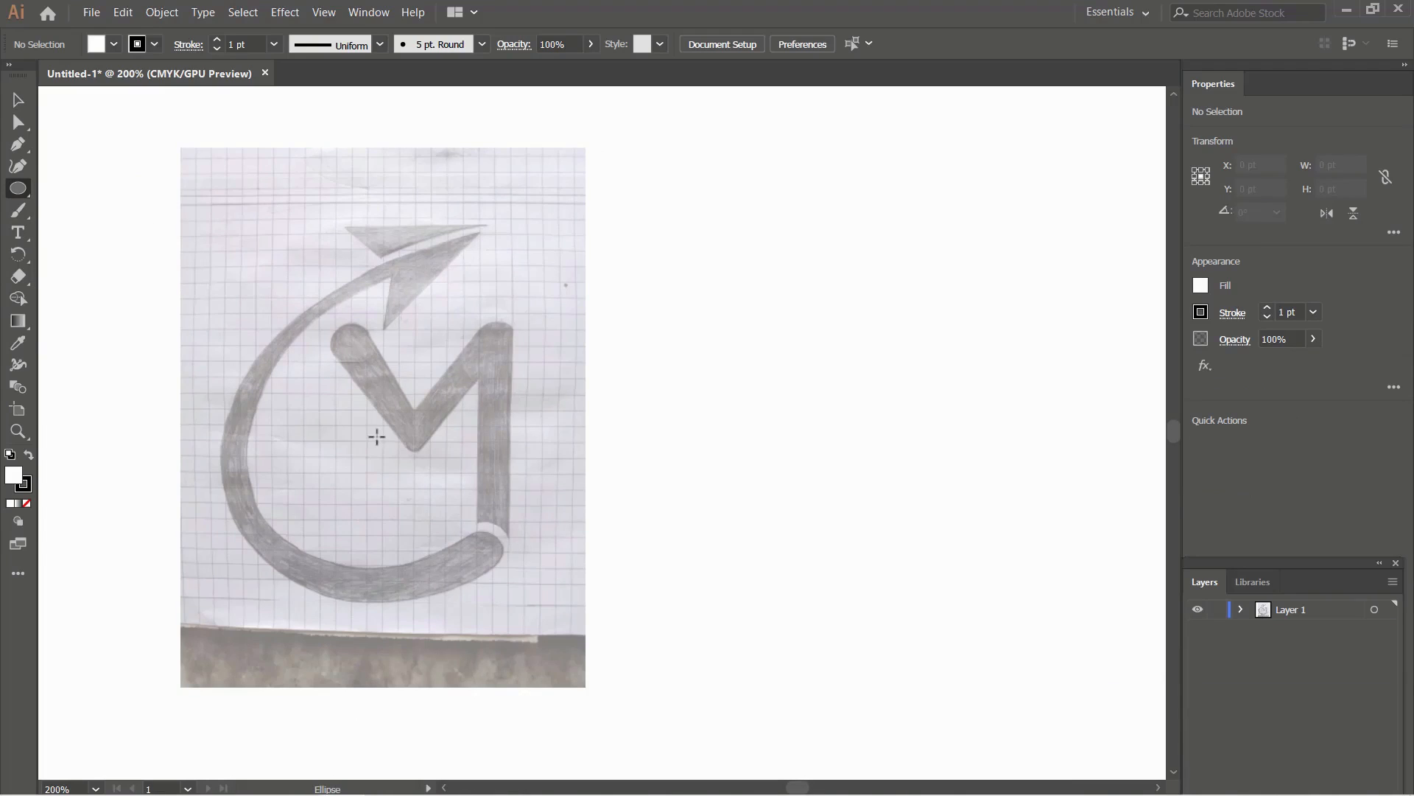
pyautogui.moveTo(376, 436)
pyautogui.mouseDown()
pyautogui.moveTo(529, 530)
pyautogui.moveTo(554, 576)
pyautogui.moveTo(571, 562)
pyautogui.moveTo(543, 568)
pyautogui.moveTo(576, 592)
pyautogui.mouseUp()
pyautogui.hotkey('alt', 'shift')
pyautogui.hotkey('alt', 'shift')
pyautogui.hotkey('alt', 'shift')
pyautogui.hotkey('alt', 'shift')
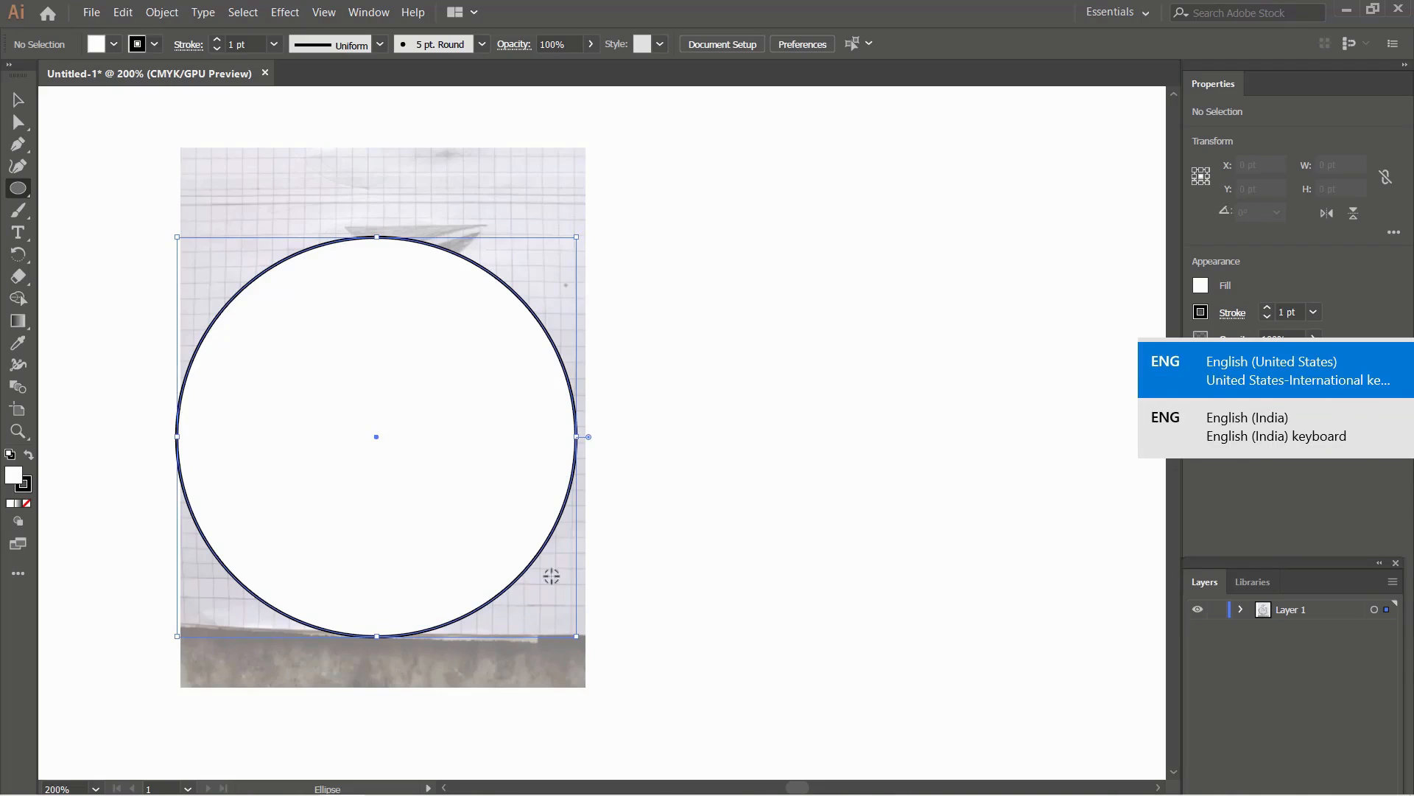
pyautogui.click(29, 501)
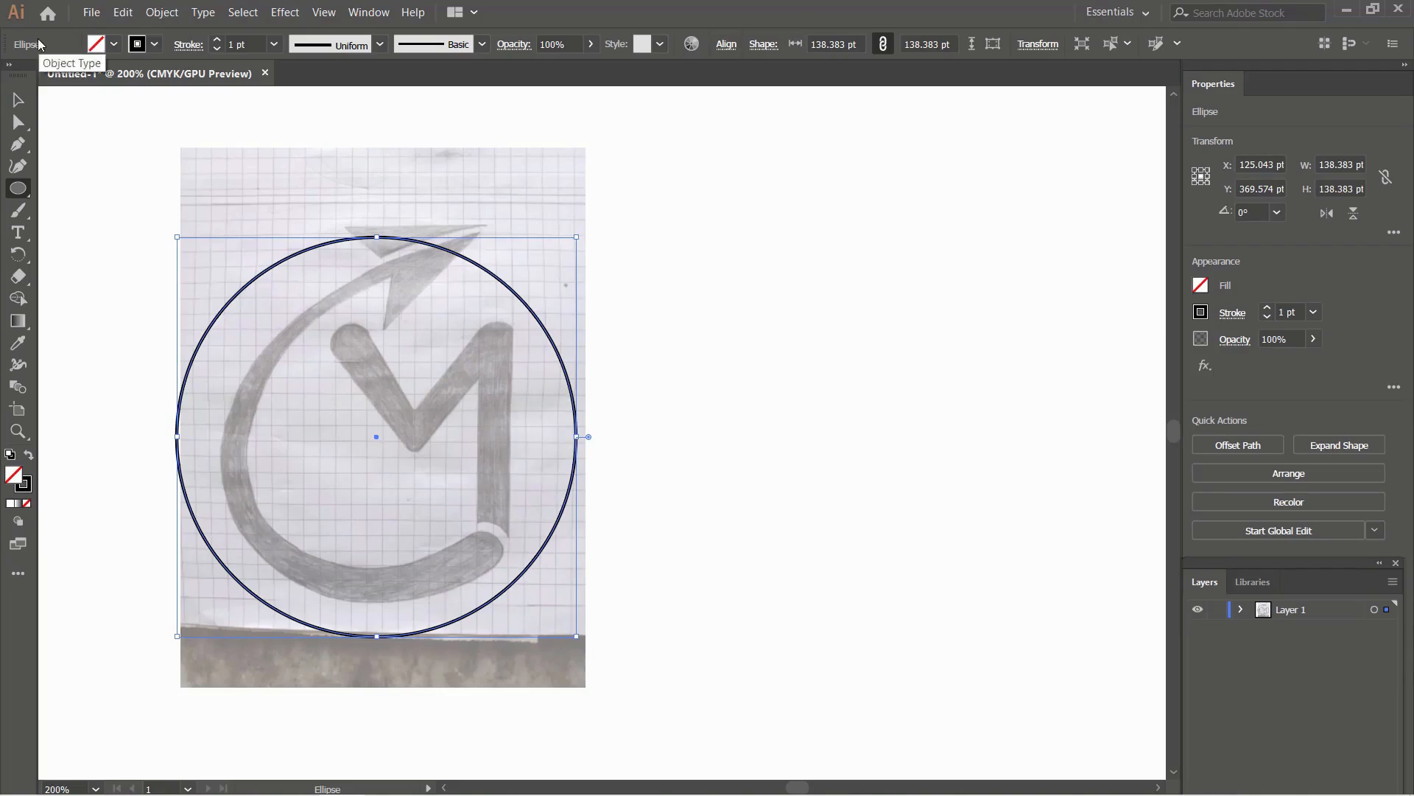
# Step: Move the circle to about X 148 pt, Y 376 pt so it overlaps the sketched C's curve
pyautogui.click(16, 102)
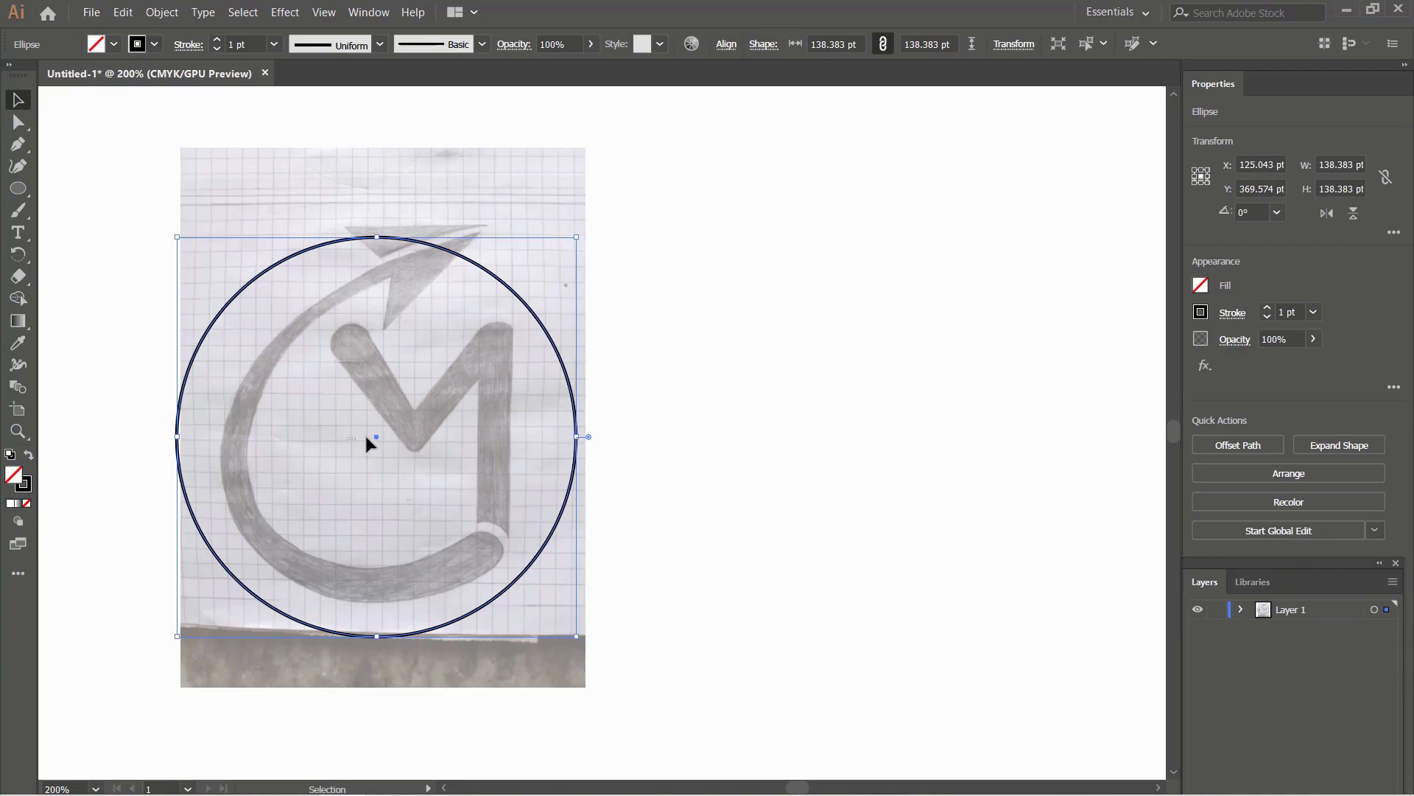
pyautogui.click(390, 442)
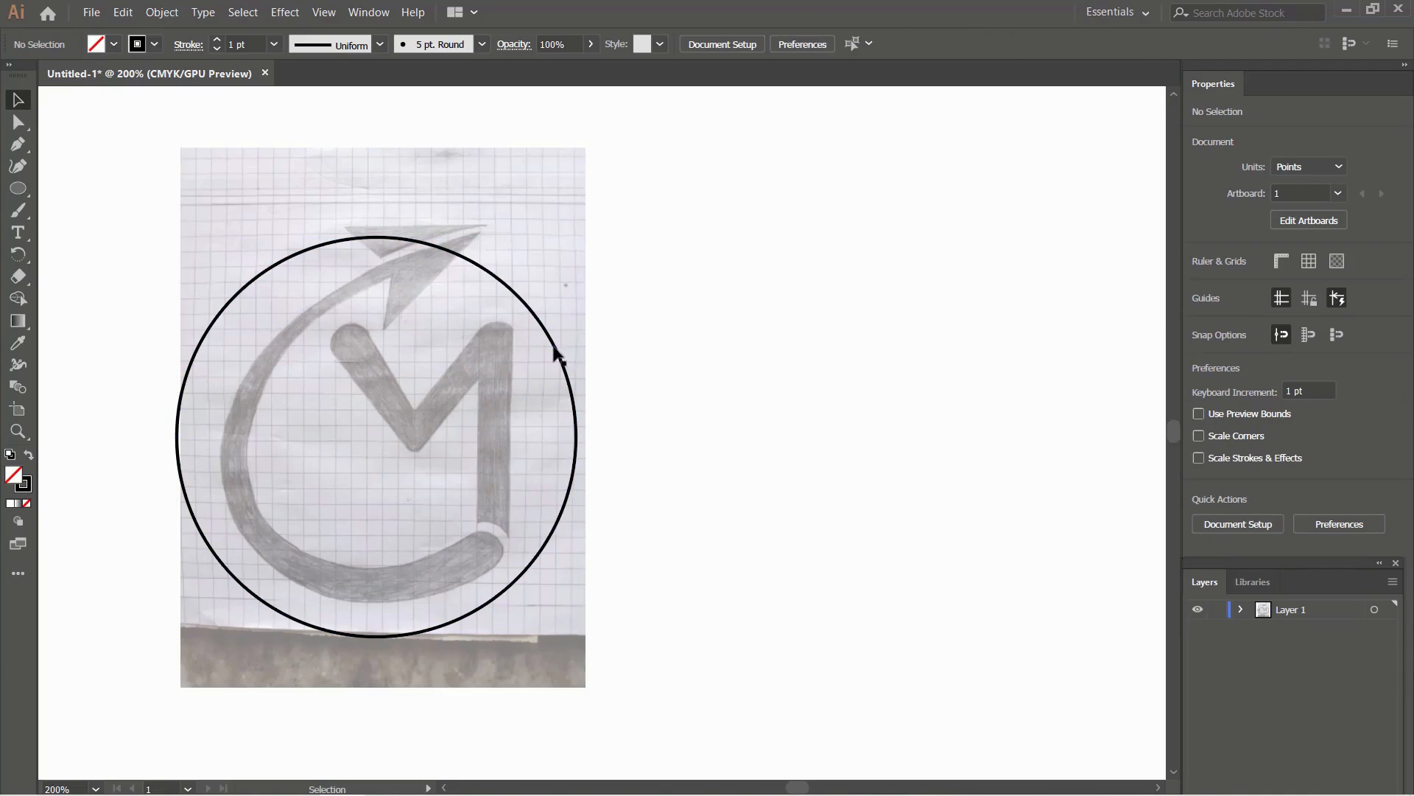
pyautogui.moveTo(562, 350); pyautogui.dragTo(624, 369)
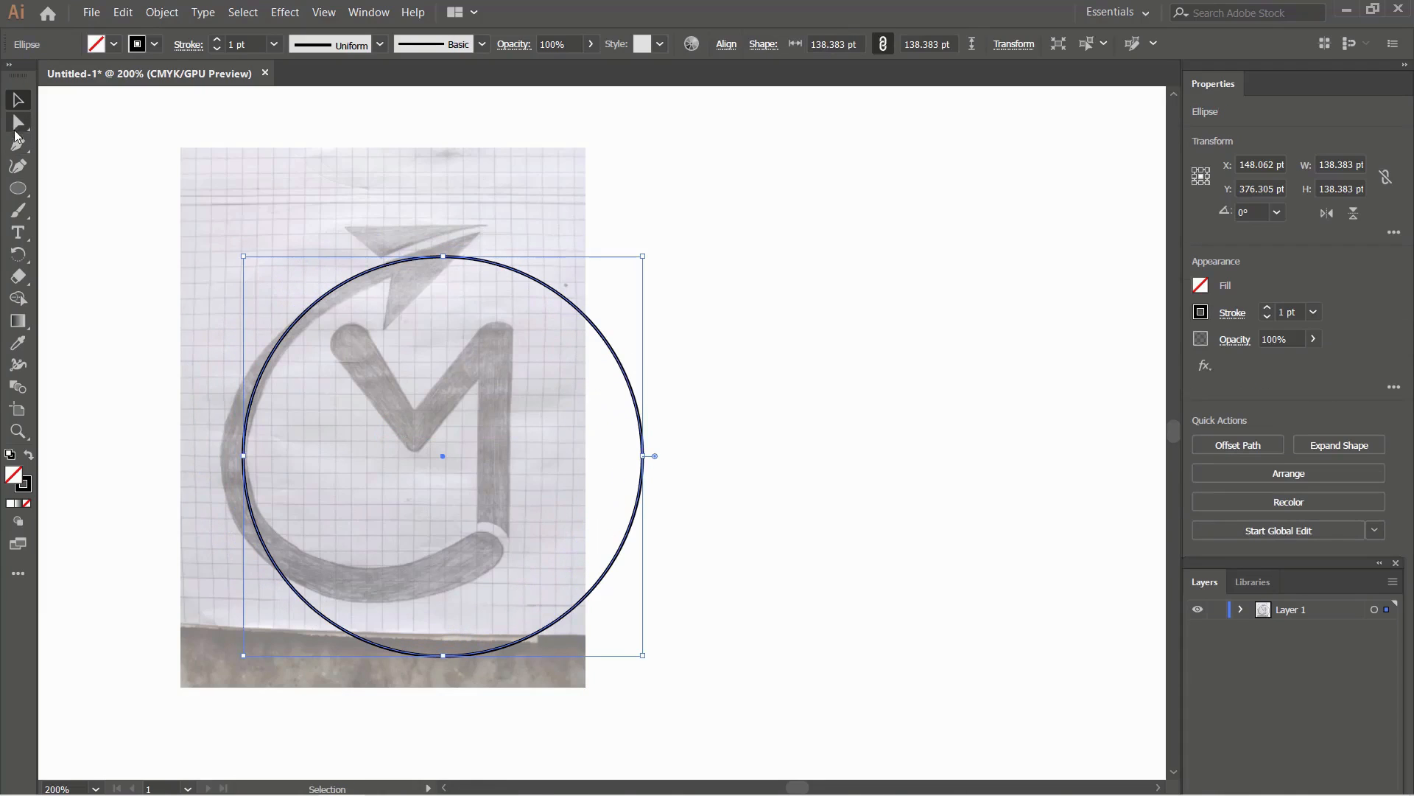
# Step: Reshape the circle by moving its left anchor to the C's outer edge, its top anchor toward the arrow tip, and adjusting the left handle
pyautogui.click(17, 133)
pyautogui.scroll(1, 232, 458)
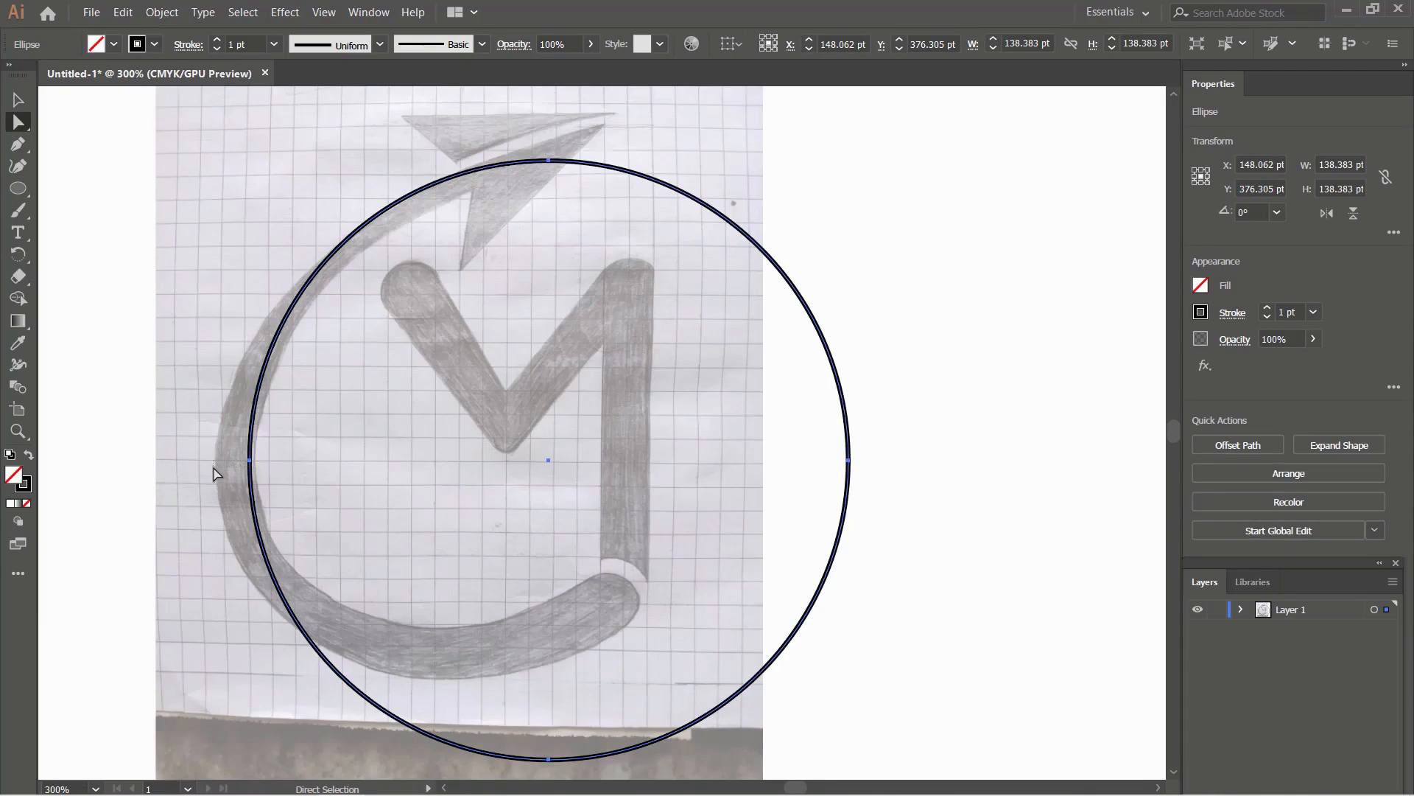
pyautogui.click(214, 467)
pyautogui.click(250, 462)
pyautogui.moveTo(250, 465); pyautogui.dragTo(216, 467)
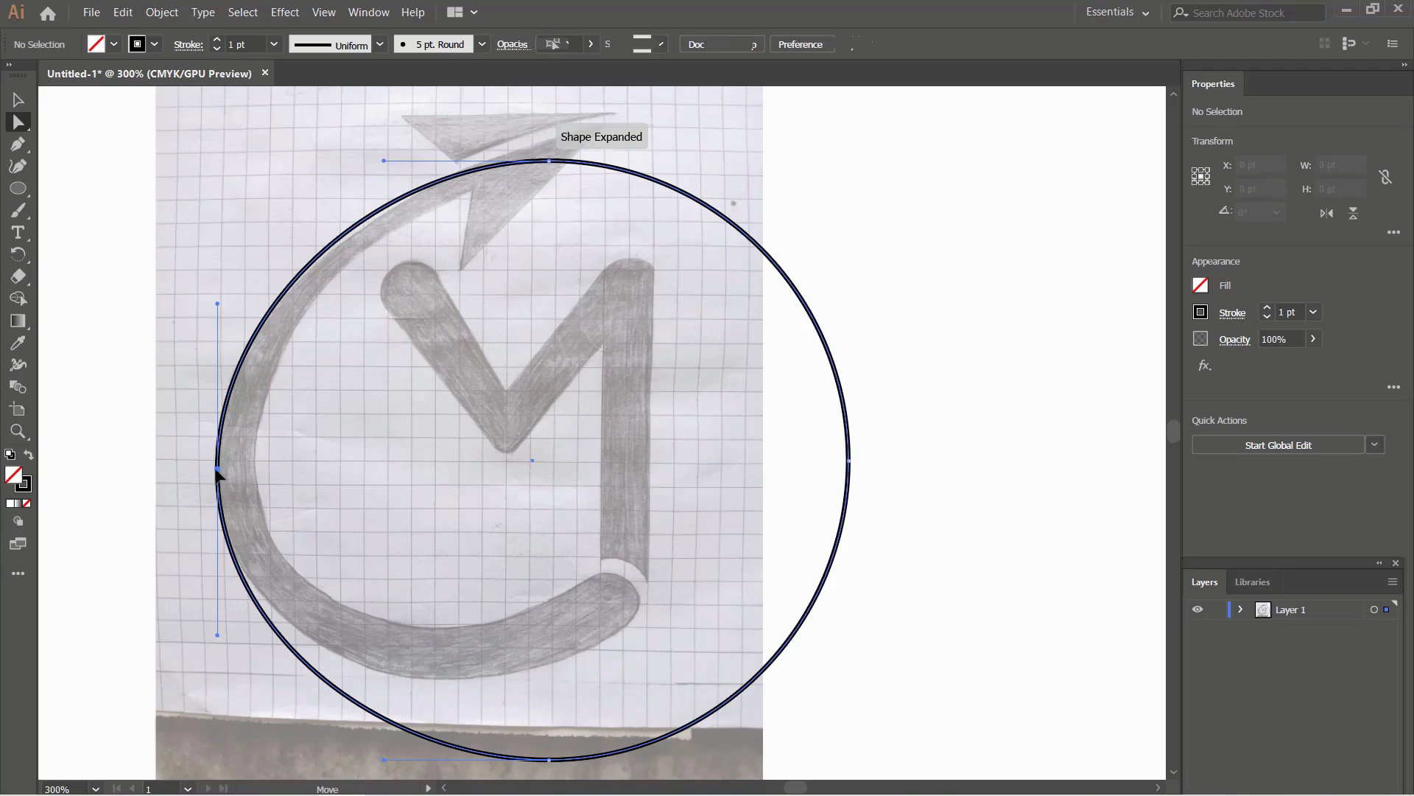
pyautogui.moveTo(549, 162); pyautogui.dragTo(660, 118)
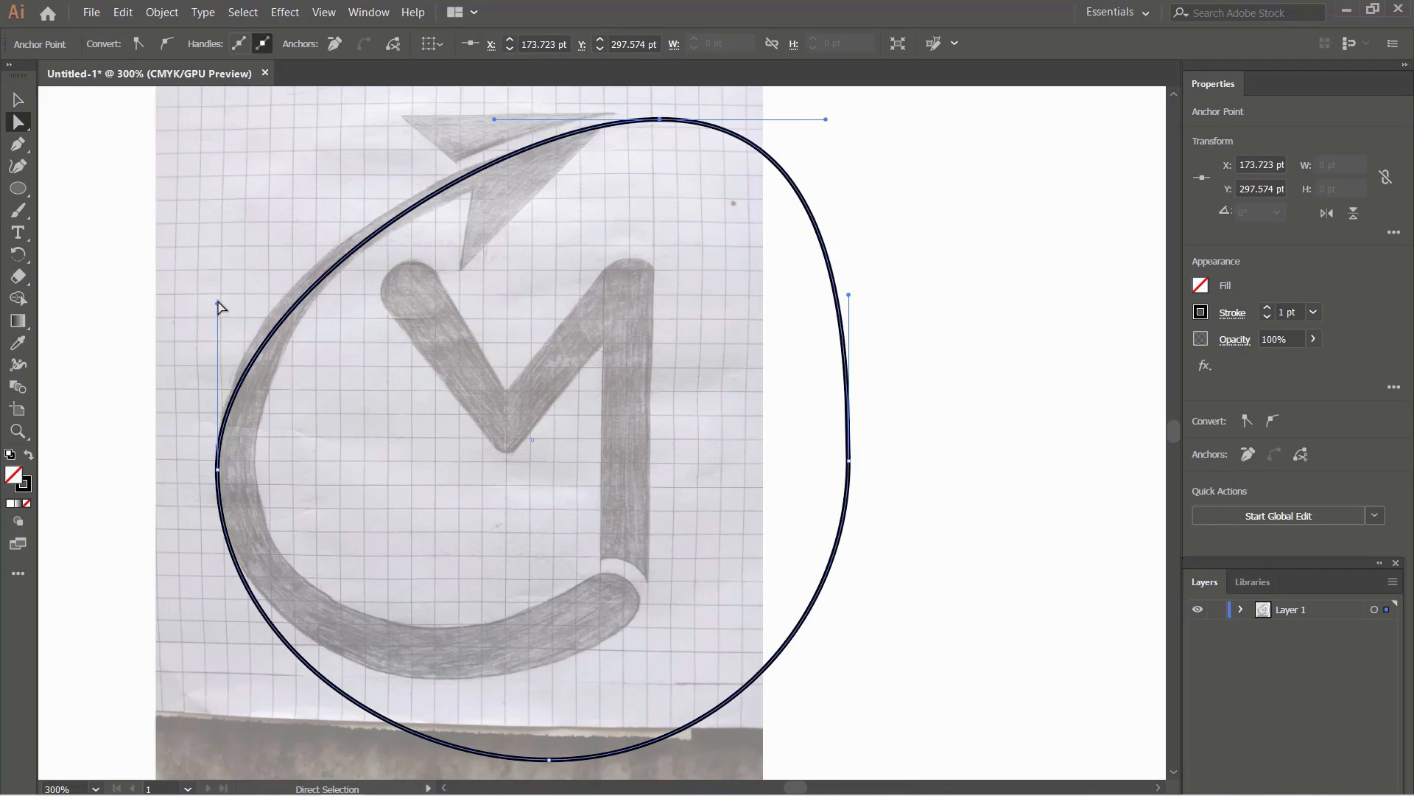
pyautogui.moveTo(218, 304); pyautogui.dragTo(193, 279)
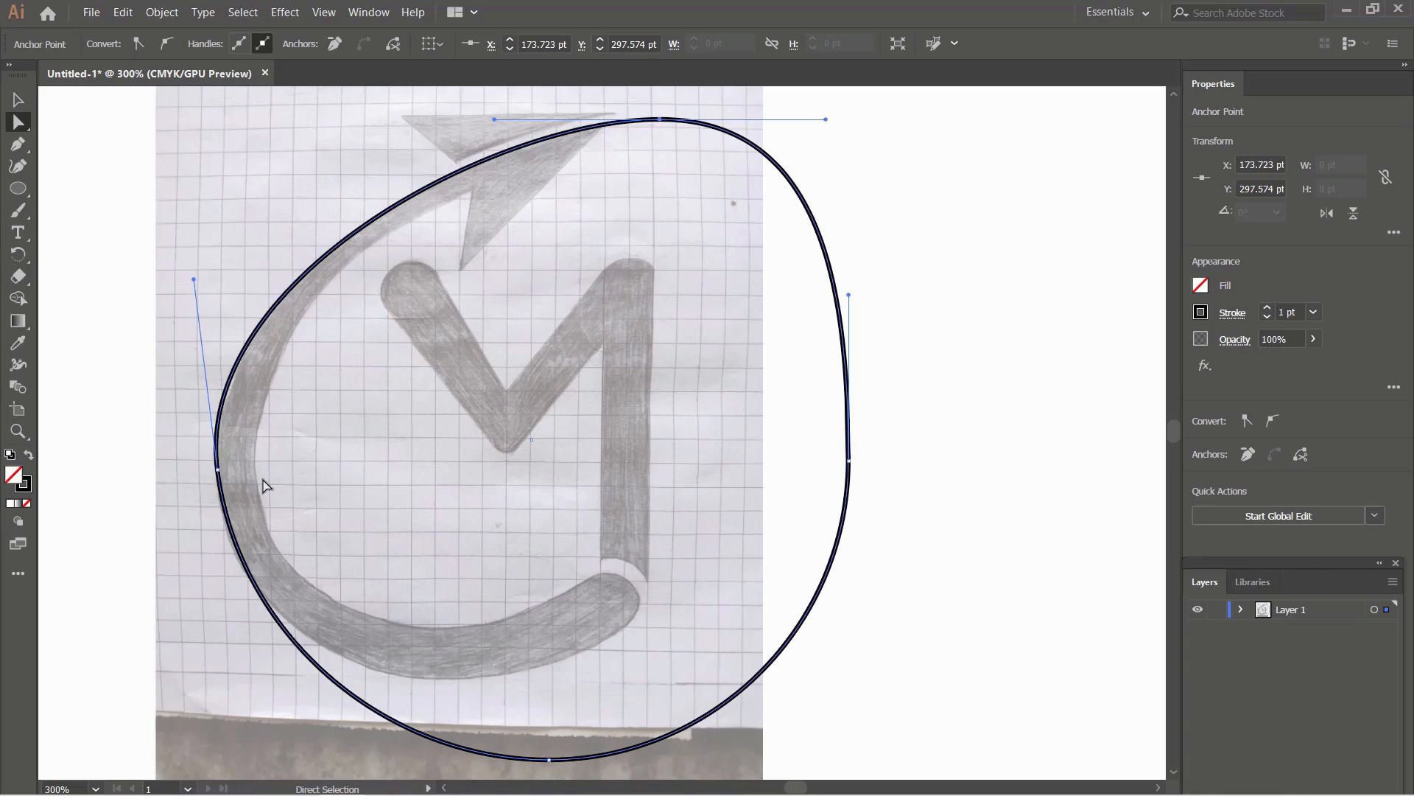
# Step: Fit the path's lower curve to the C's outer bottom edge by moving the bottom and right anchors and extending the bottom handle
pyautogui.scroll(-2, 250, 460)
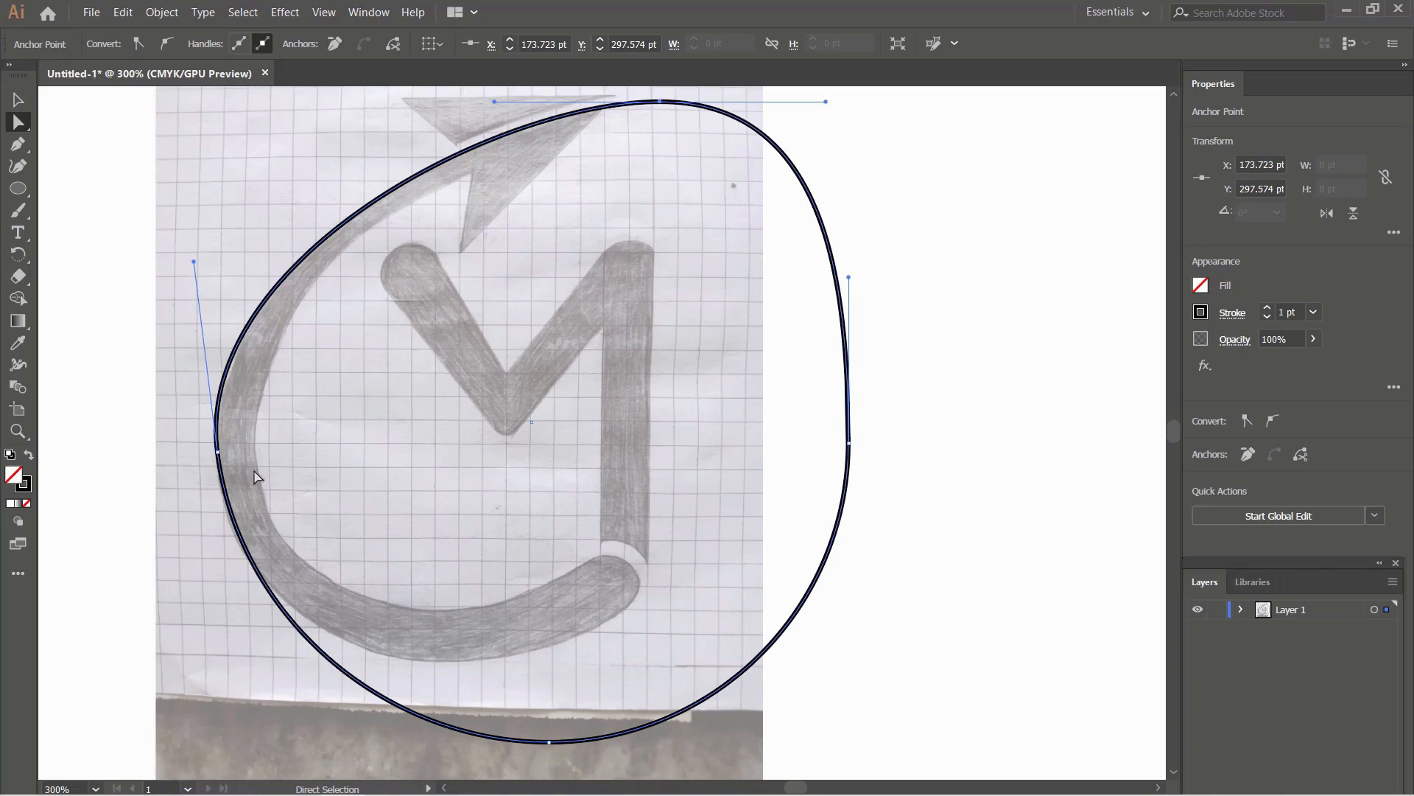
pyautogui.moveTo(548, 725); pyautogui.dragTo(379, 669)
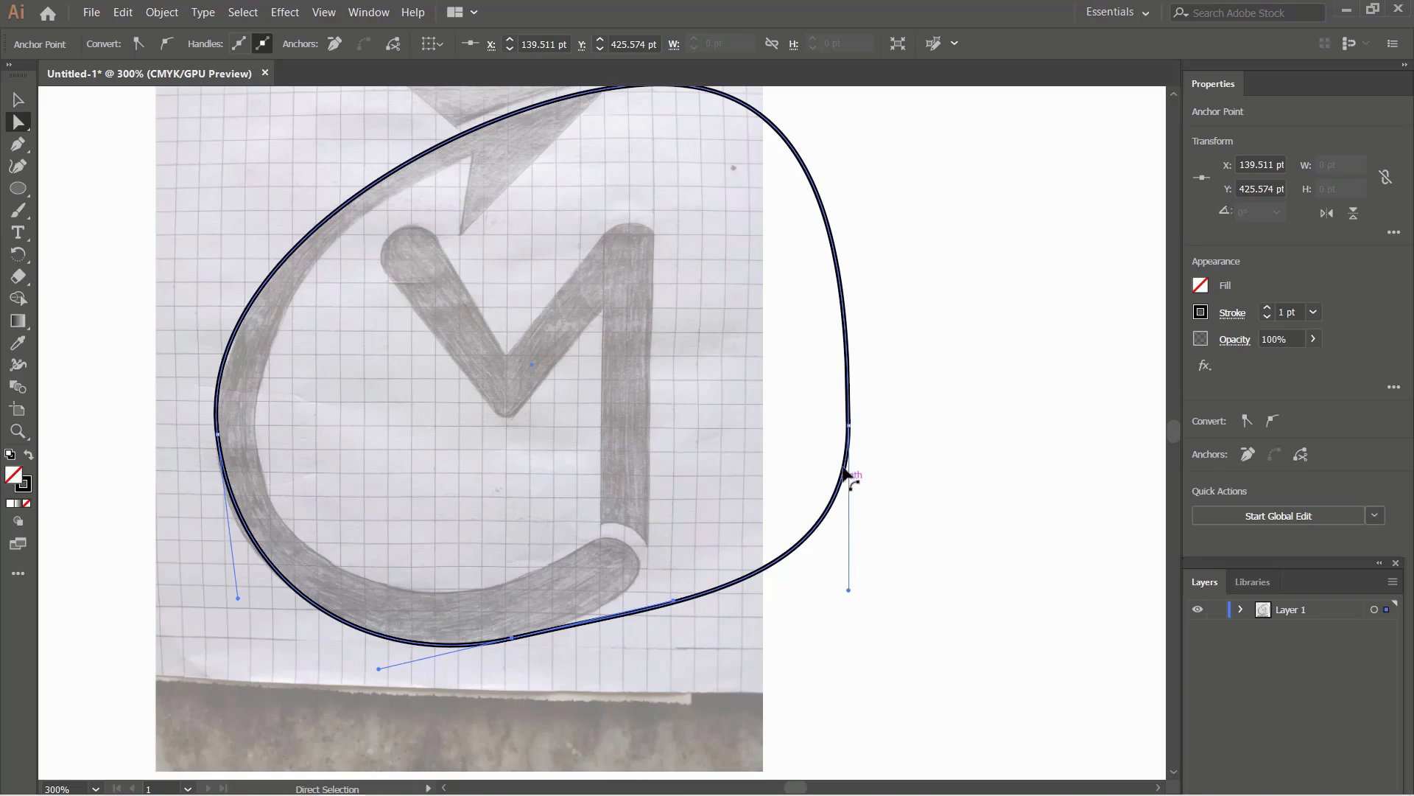
pyautogui.moveTo(850, 434); pyautogui.dragTo(851, 303)
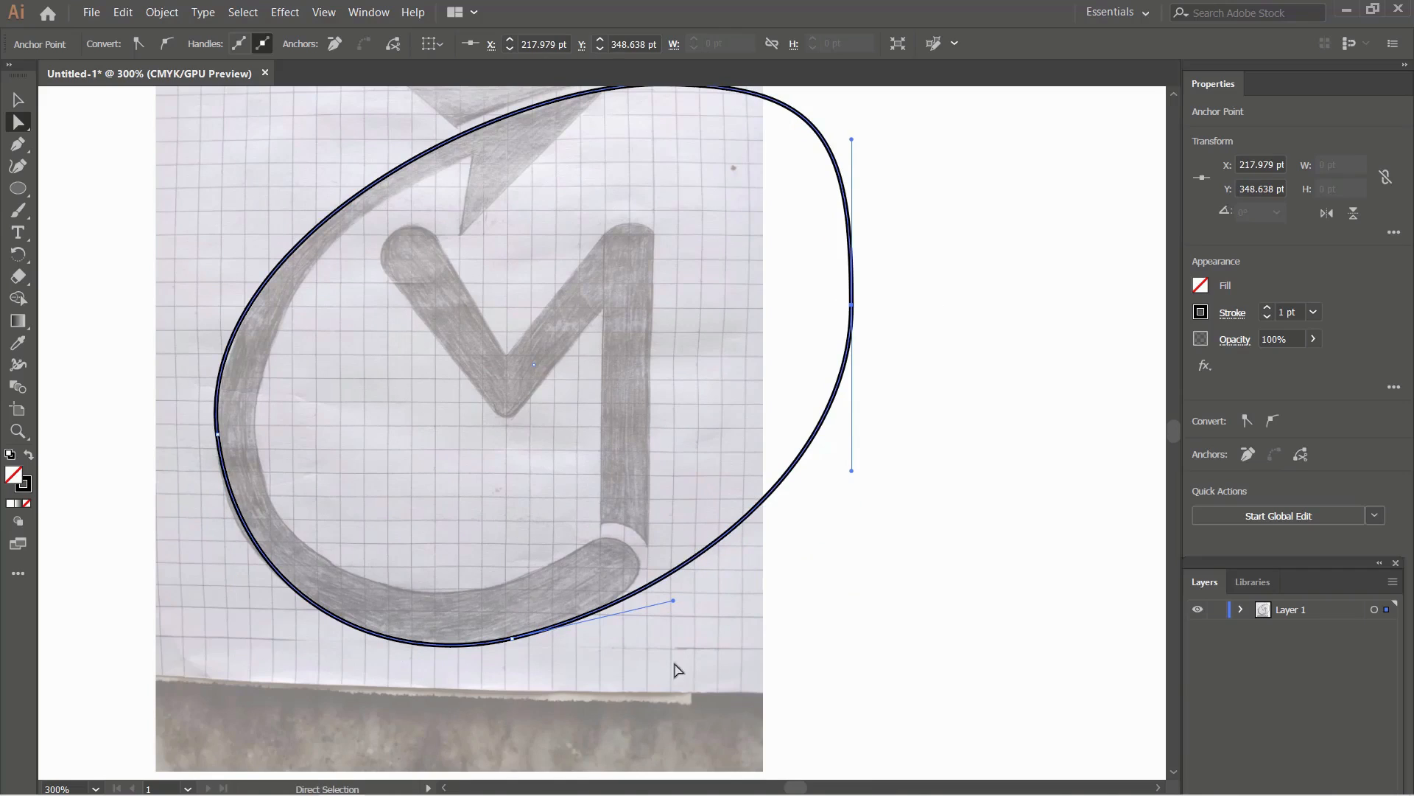
pyautogui.moveTo(673, 601); pyautogui.dragTo(685, 599)
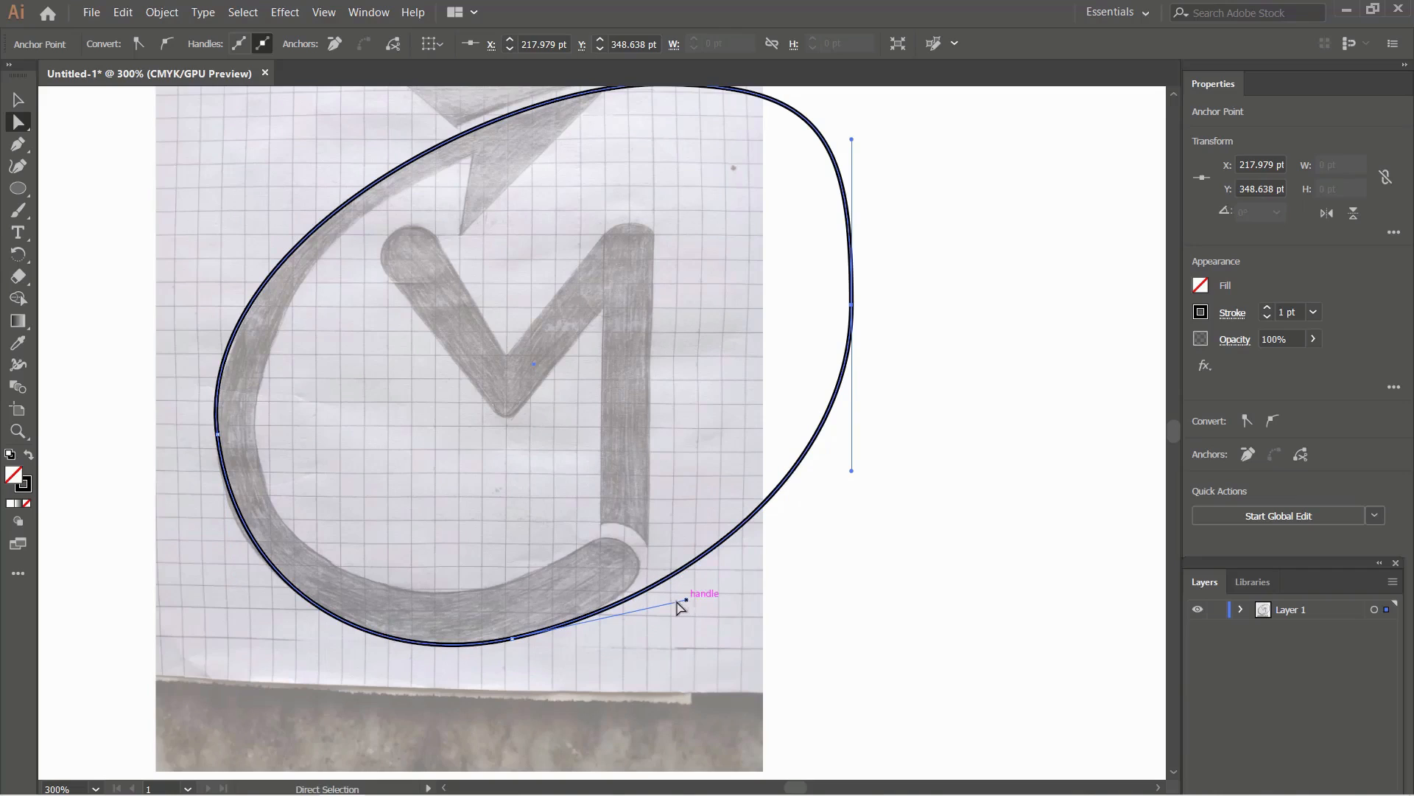
# Step: Fine-tune the left and top anchors and the left and bottom handles so the path follows the C's outer outline
pyautogui.press('space')
pyautogui.moveTo(431, 438); pyautogui.dragTo(597, 505)
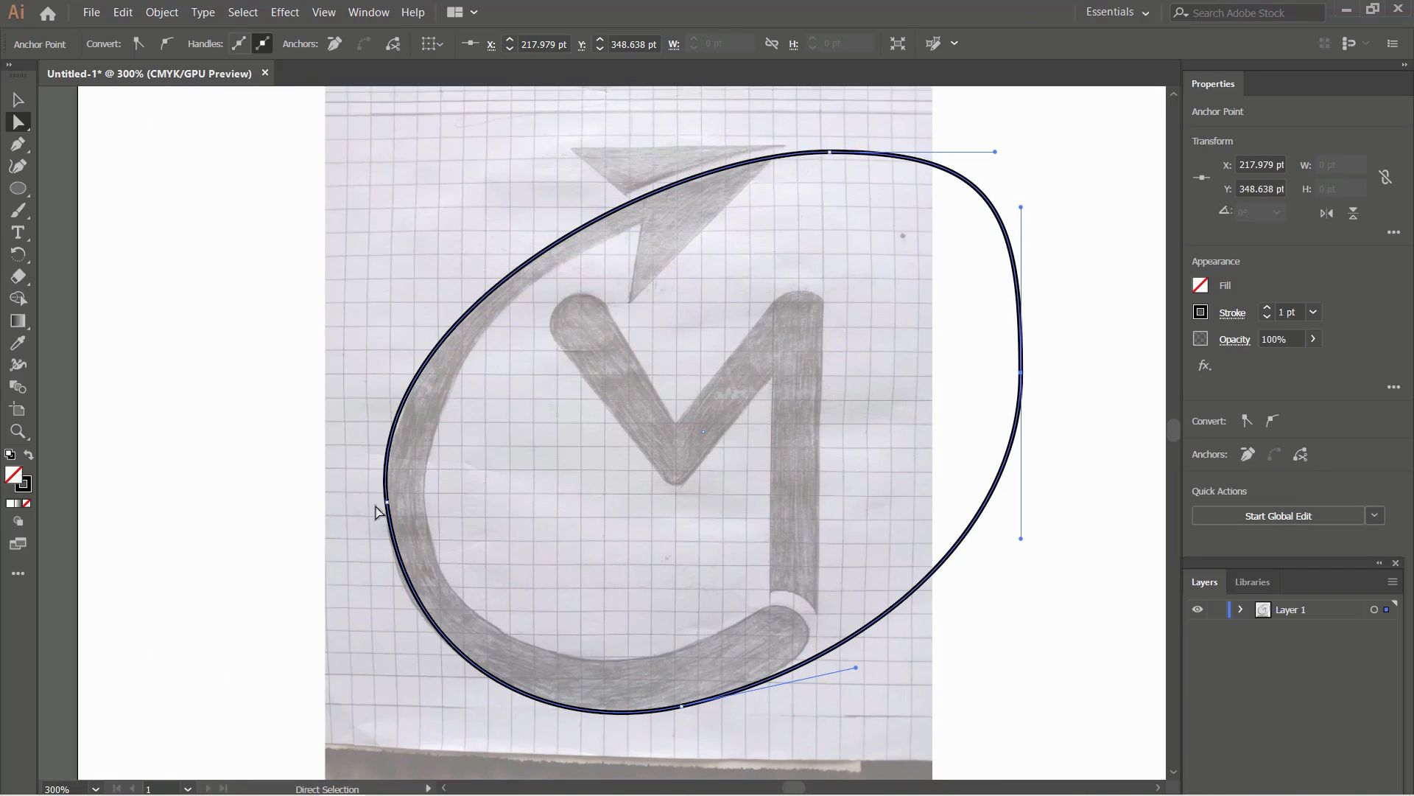
pyautogui.moveTo(386, 507); pyautogui.dragTo(385, 517)
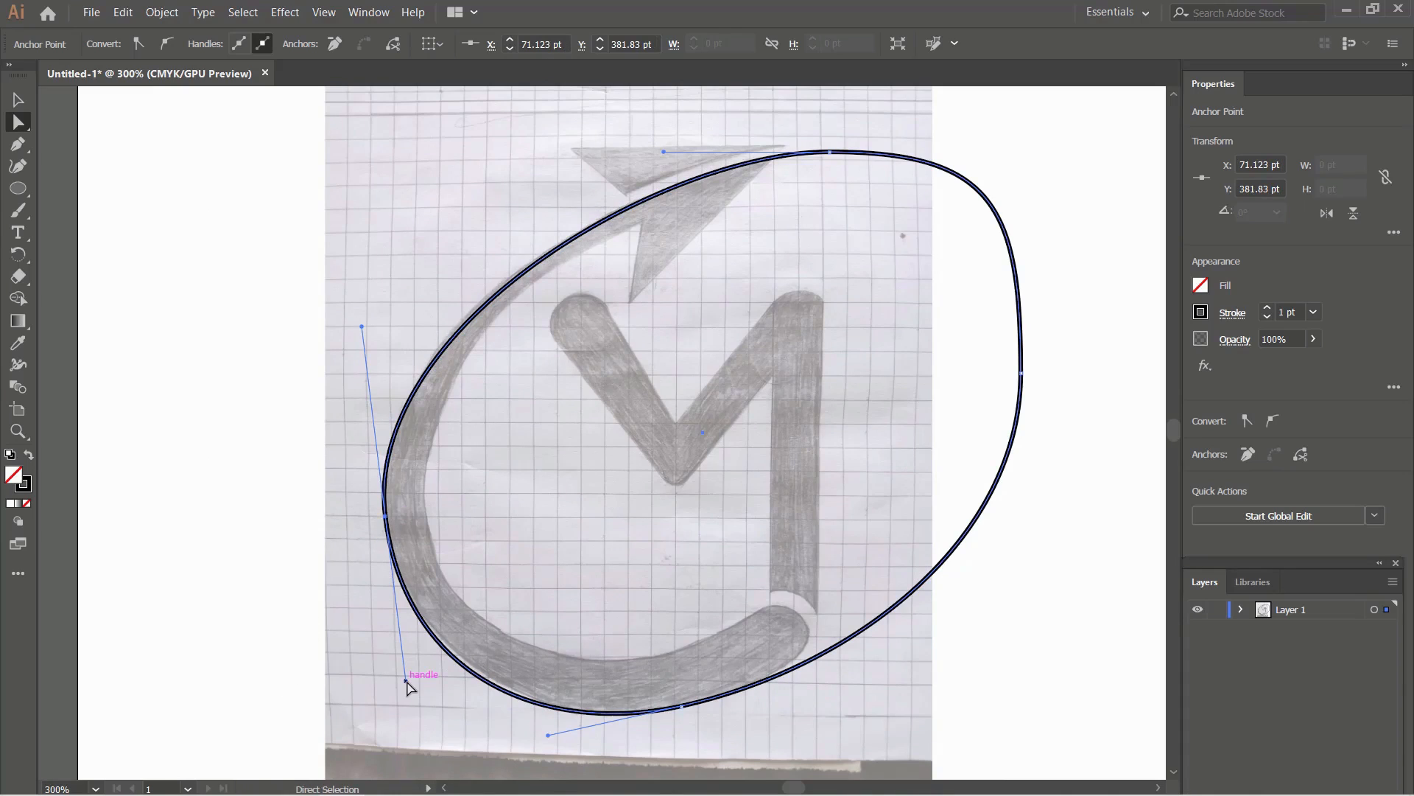
pyautogui.moveTo(406, 679); pyautogui.dragTo(410, 671)
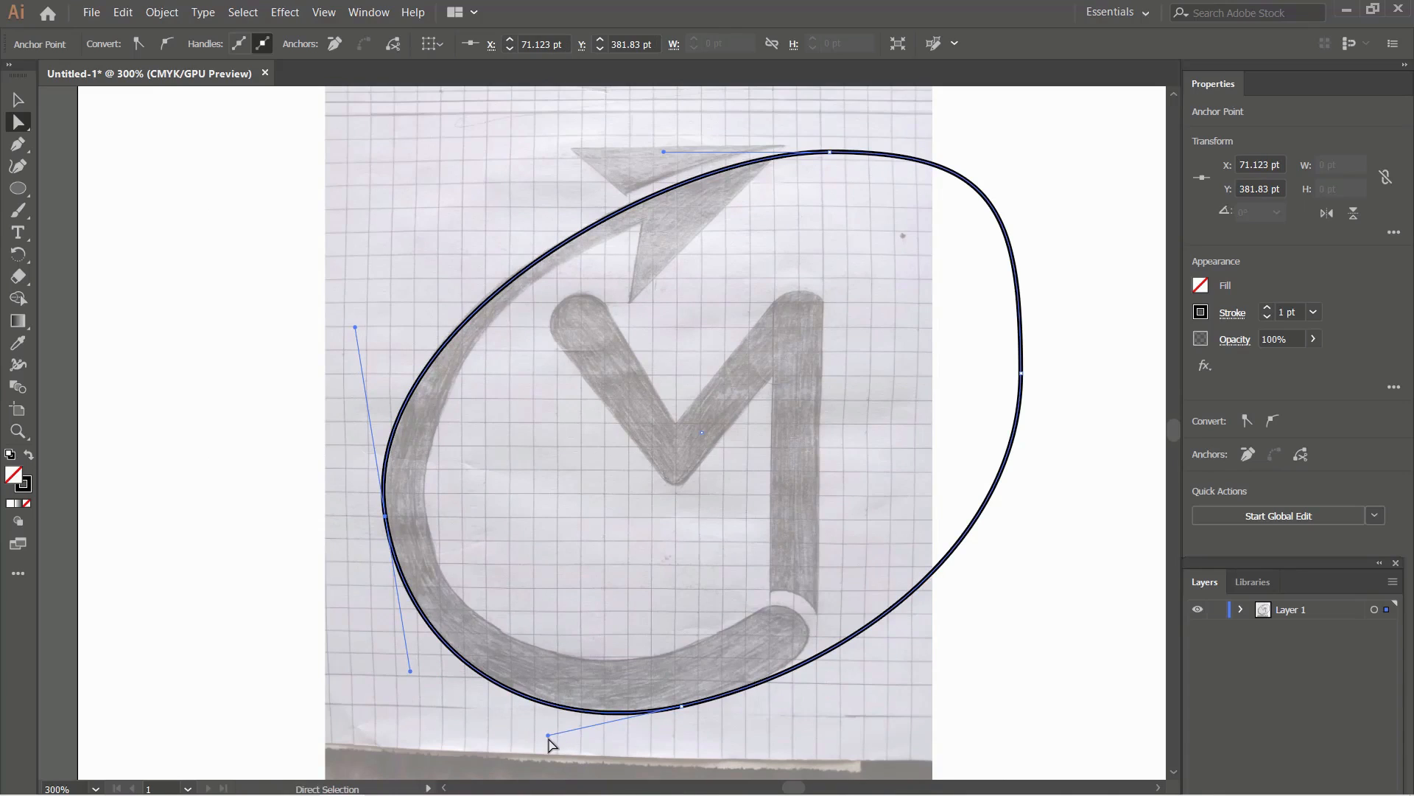
pyautogui.moveTo(549, 736); pyautogui.dragTo(561, 729)
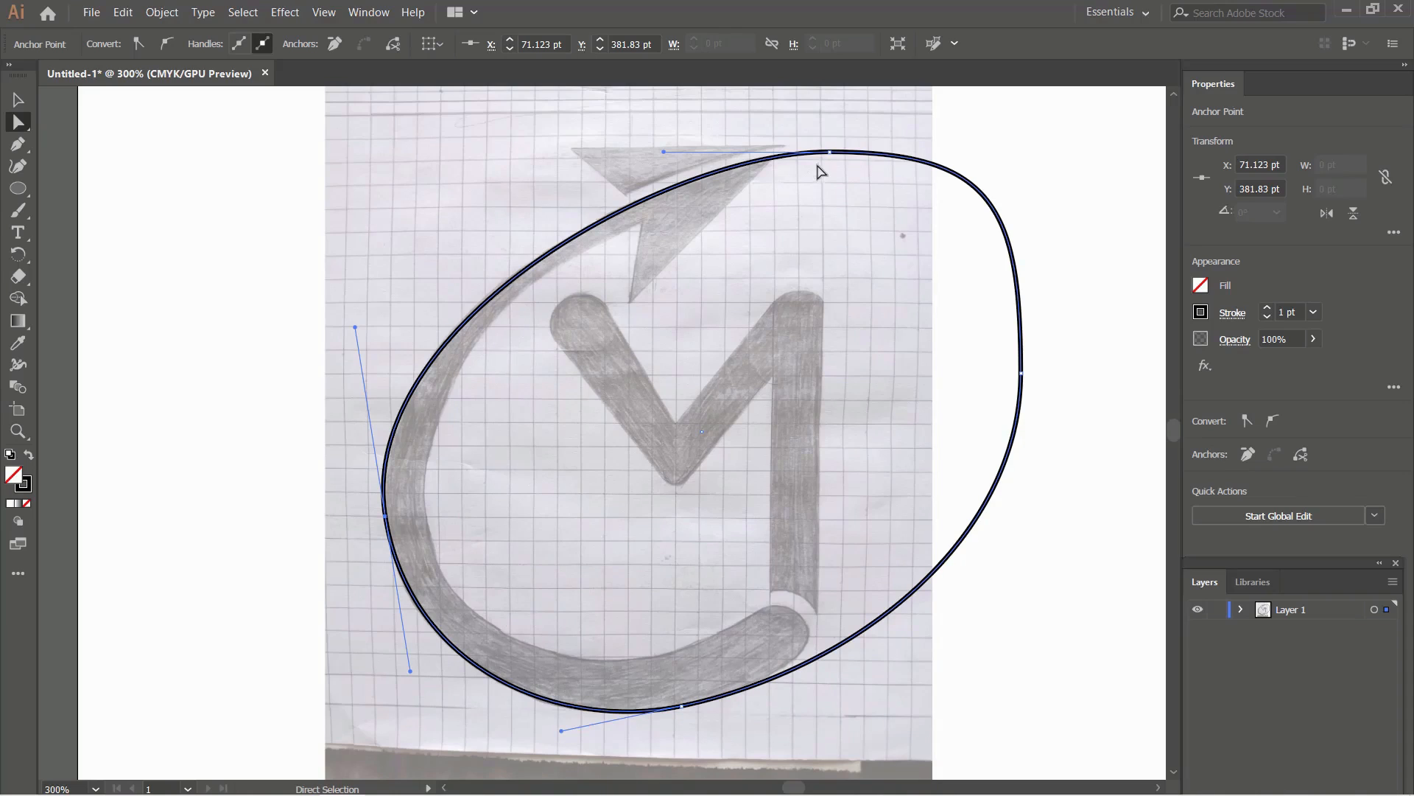
pyautogui.moveTo(830, 153); pyautogui.dragTo(829, 145)
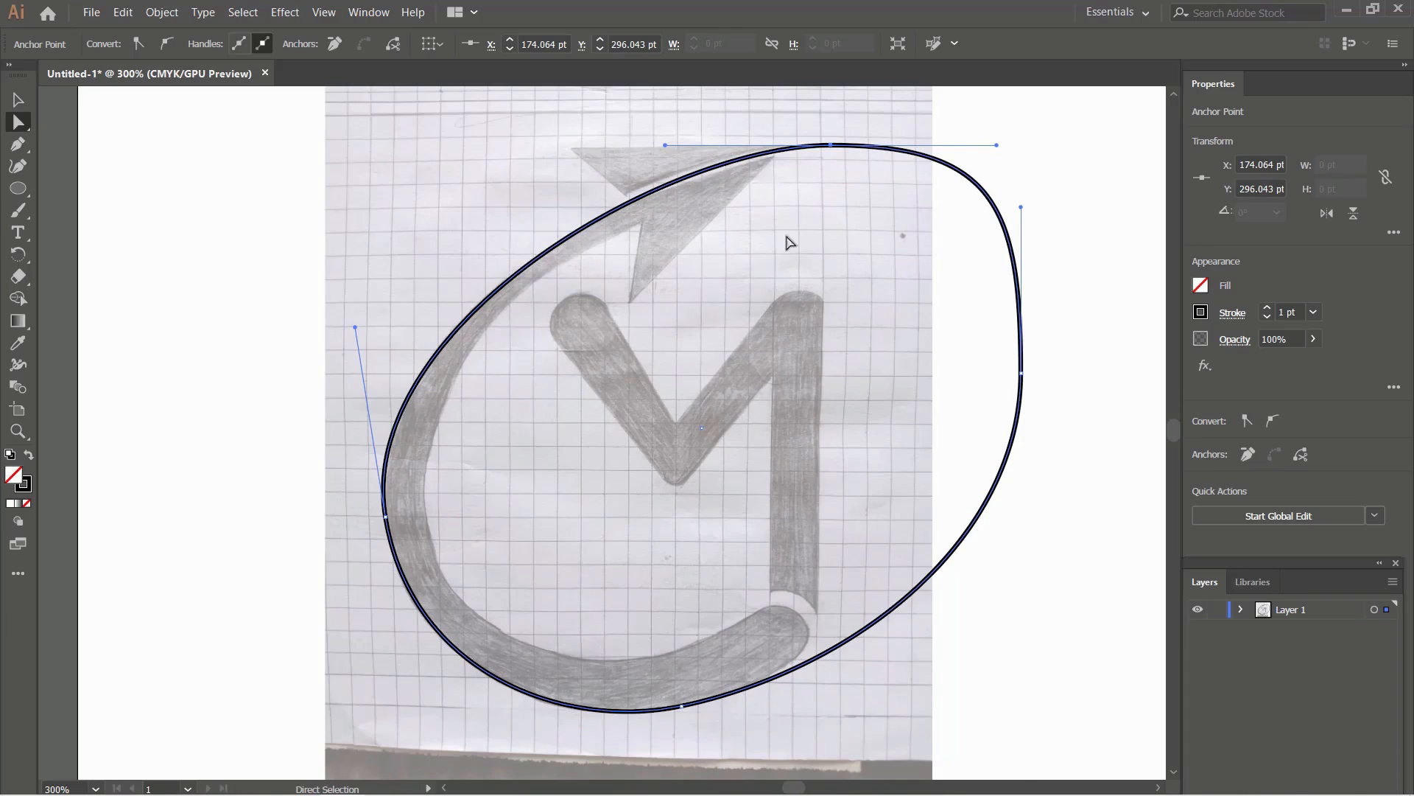
pyautogui.moveTo(353, 329); pyautogui.dragTo(359, 315)
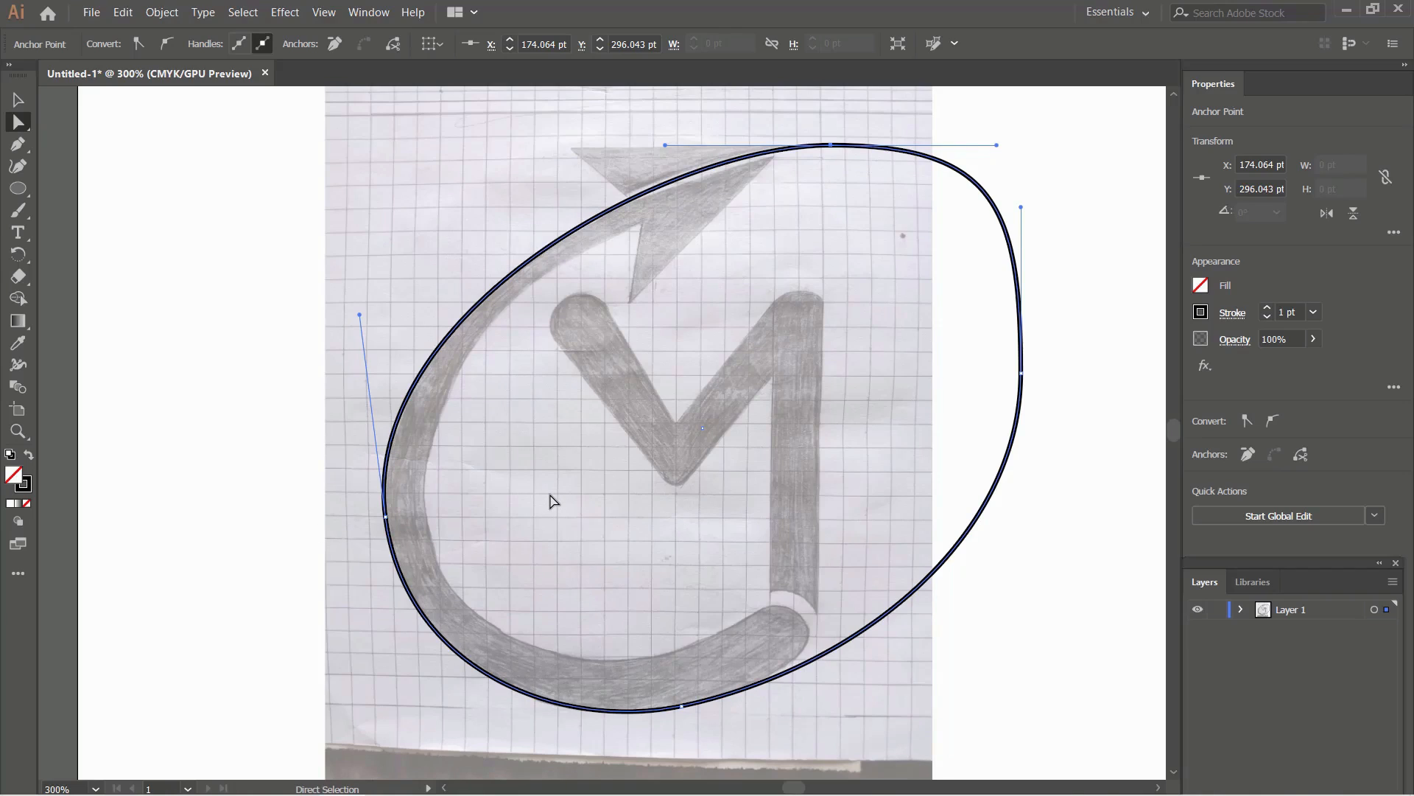
# Step: Duplicate the traced path, placing the copy slightly inward at about X 154 pt, Y 359 pt along the C's inner edge
pyautogui.scroll(-3, 300, 418)
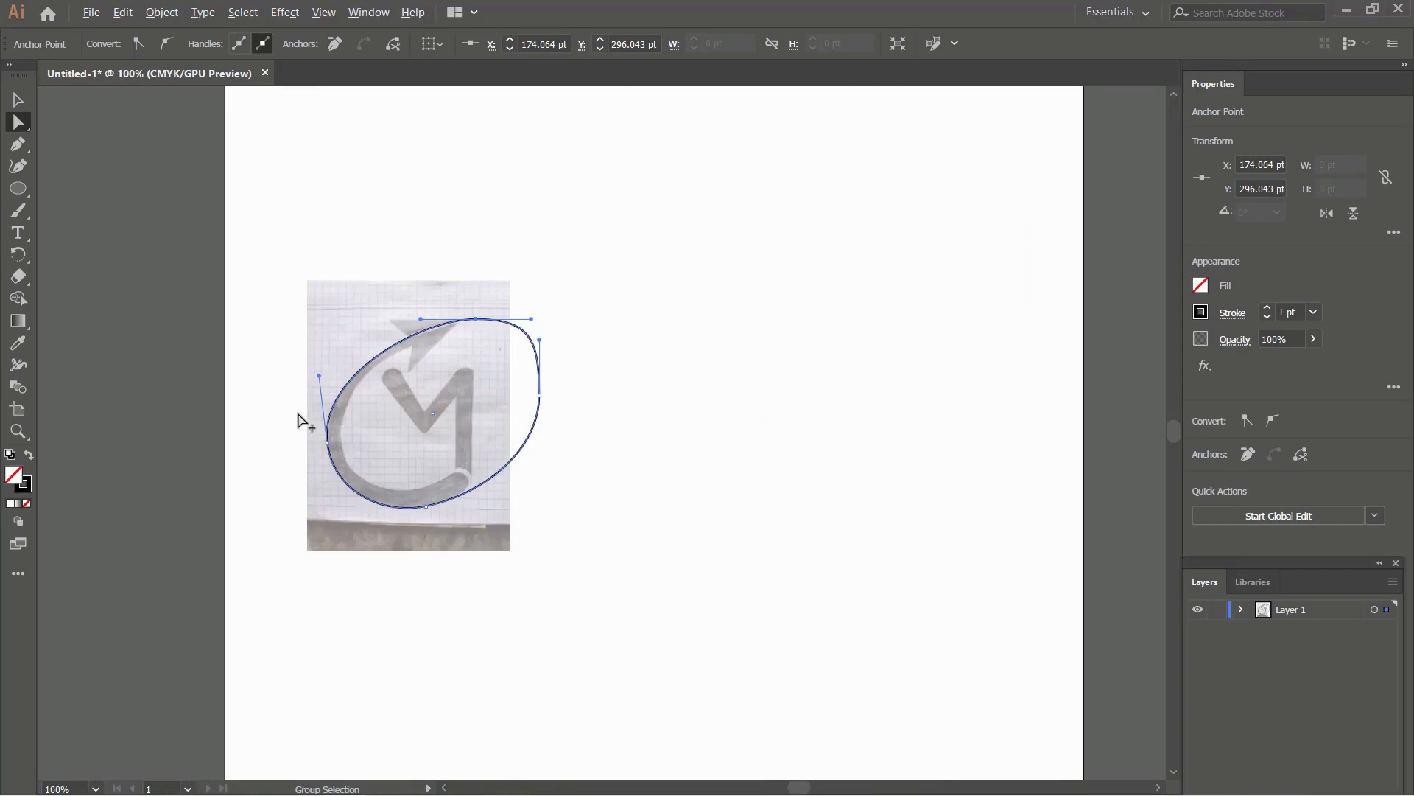
pyautogui.scroll(1, 316, 404)
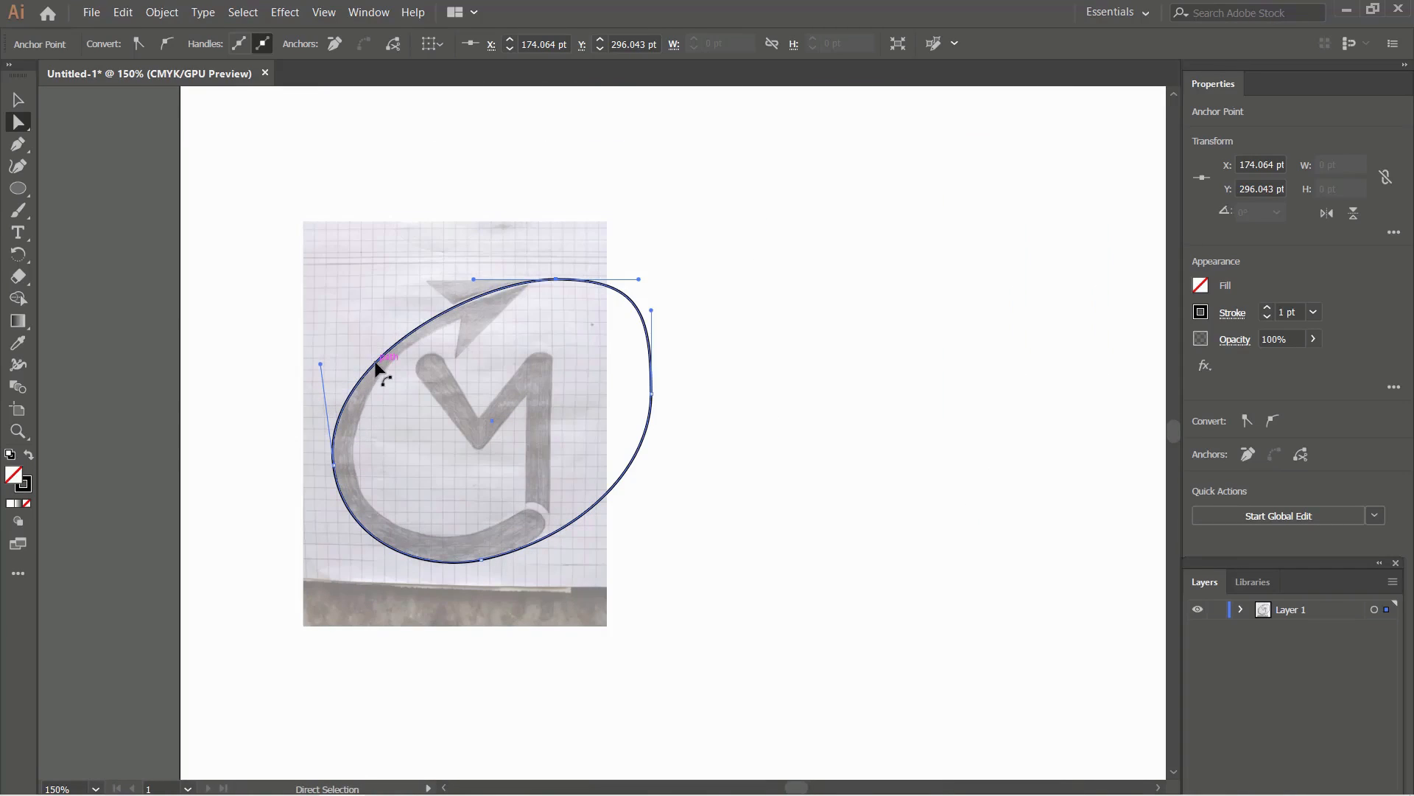
pyautogui.click(18, 99)
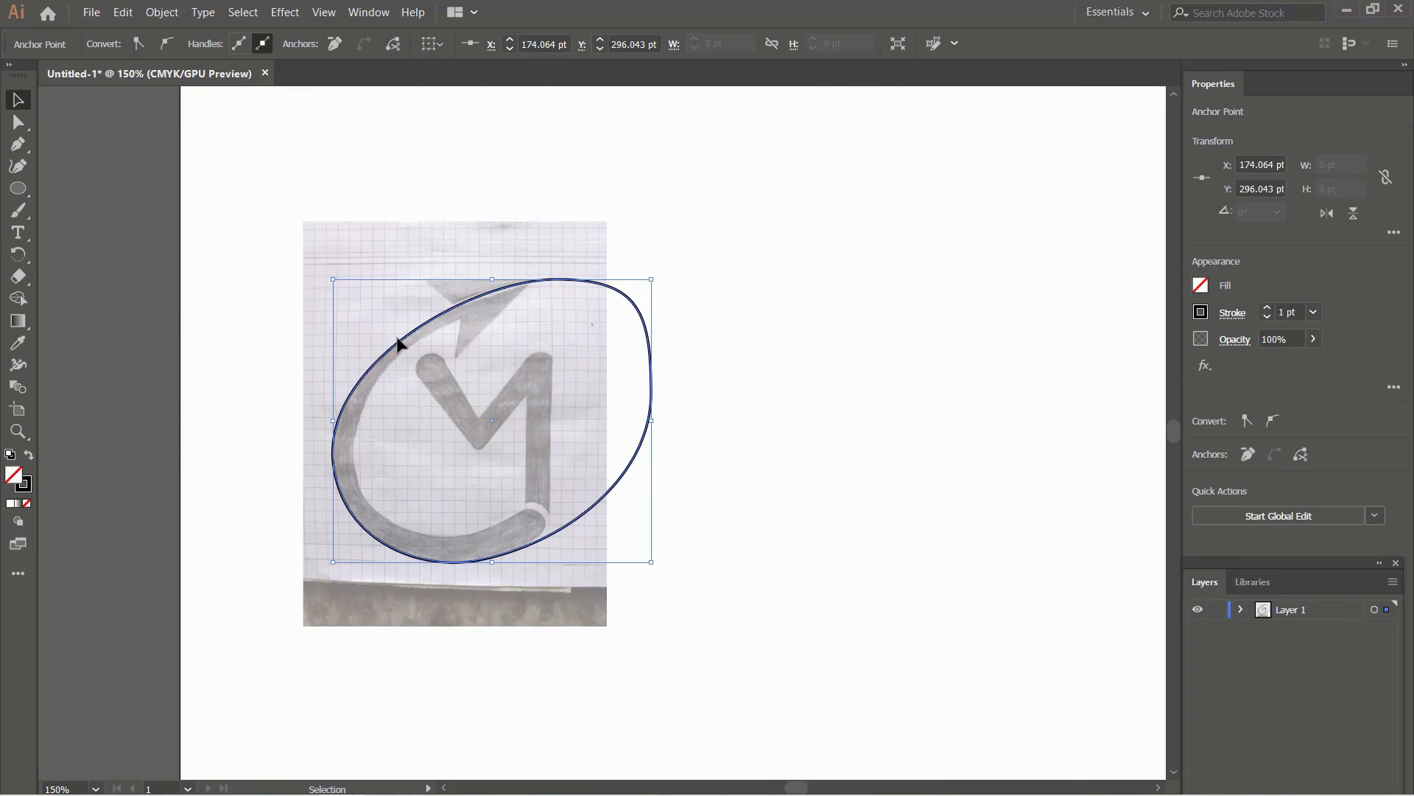
pyautogui.moveTo(400, 346); pyautogui.dragTo(423, 340)
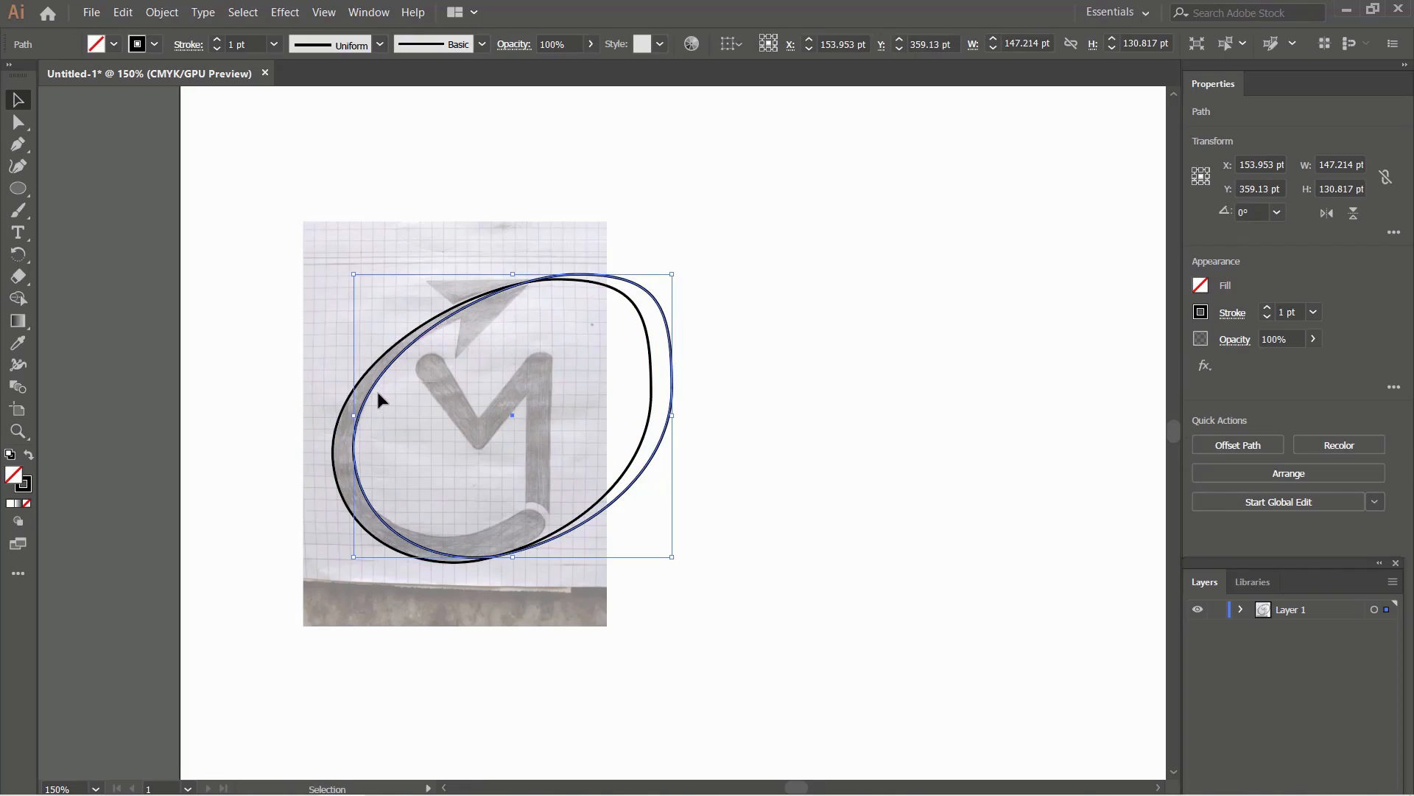
# Step: Scale the duplicated path down about its centre to about 115 by 109 pt, then deselect it
pyautogui.scroll(1, 376, 389)
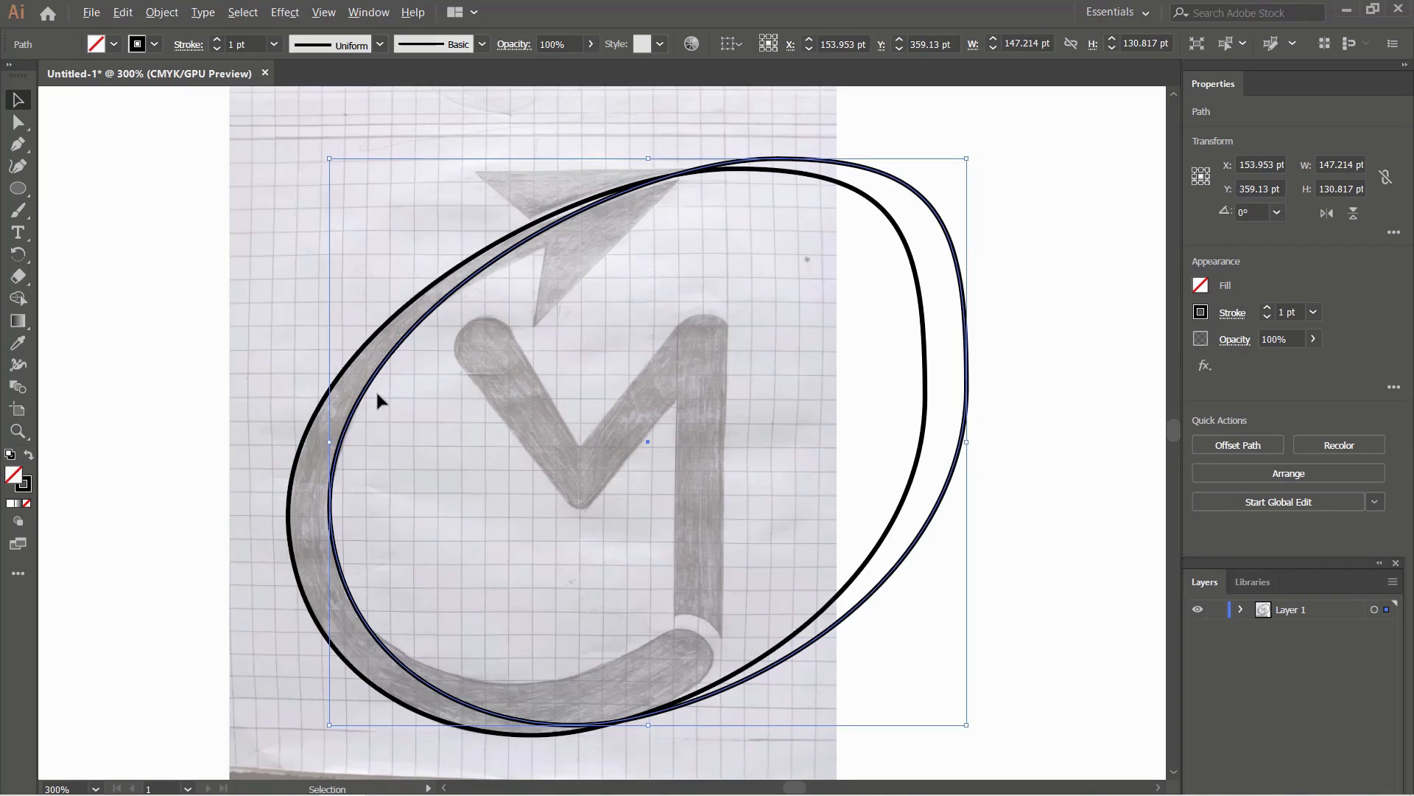
pyautogui.scroll(-1, 375, 389)
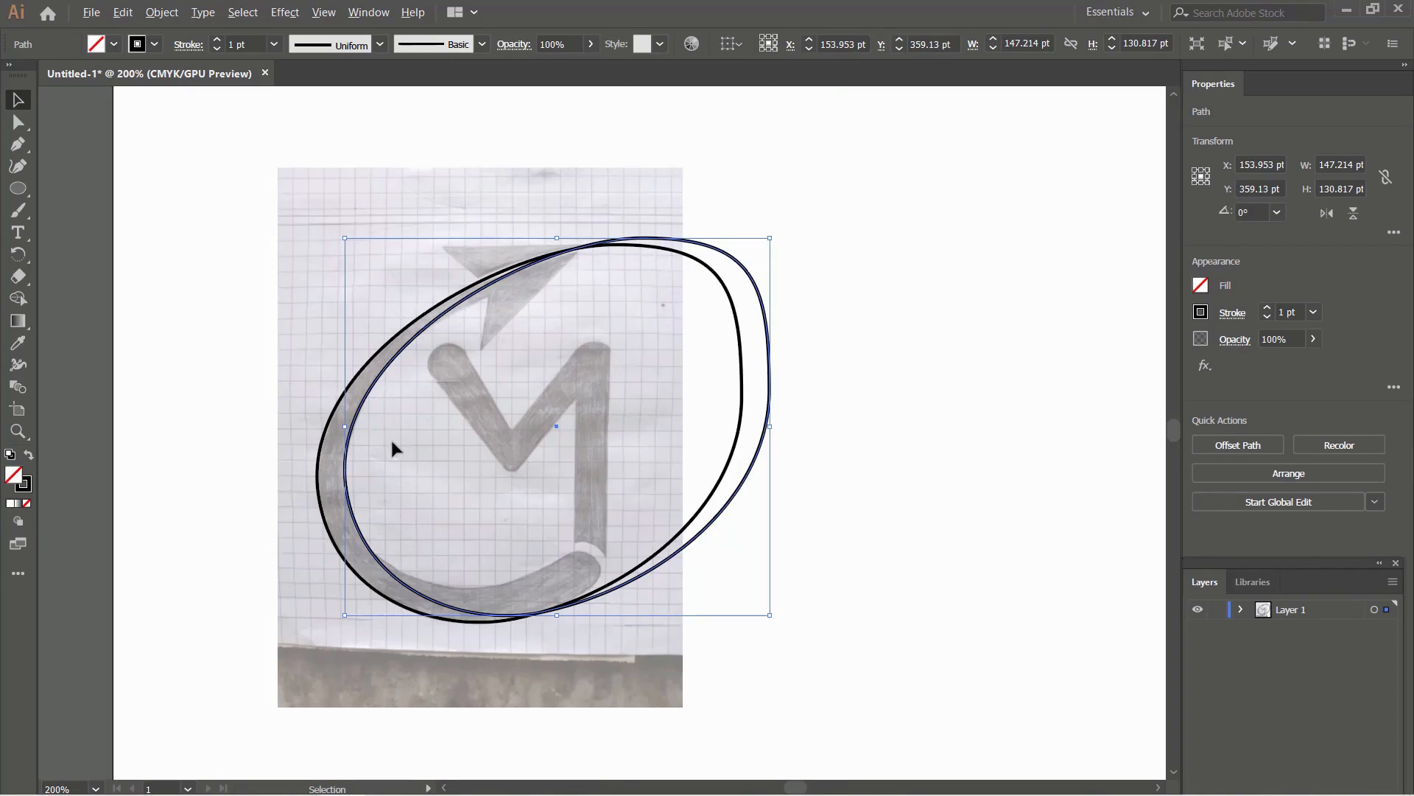
pyautogui.click(648, 555)
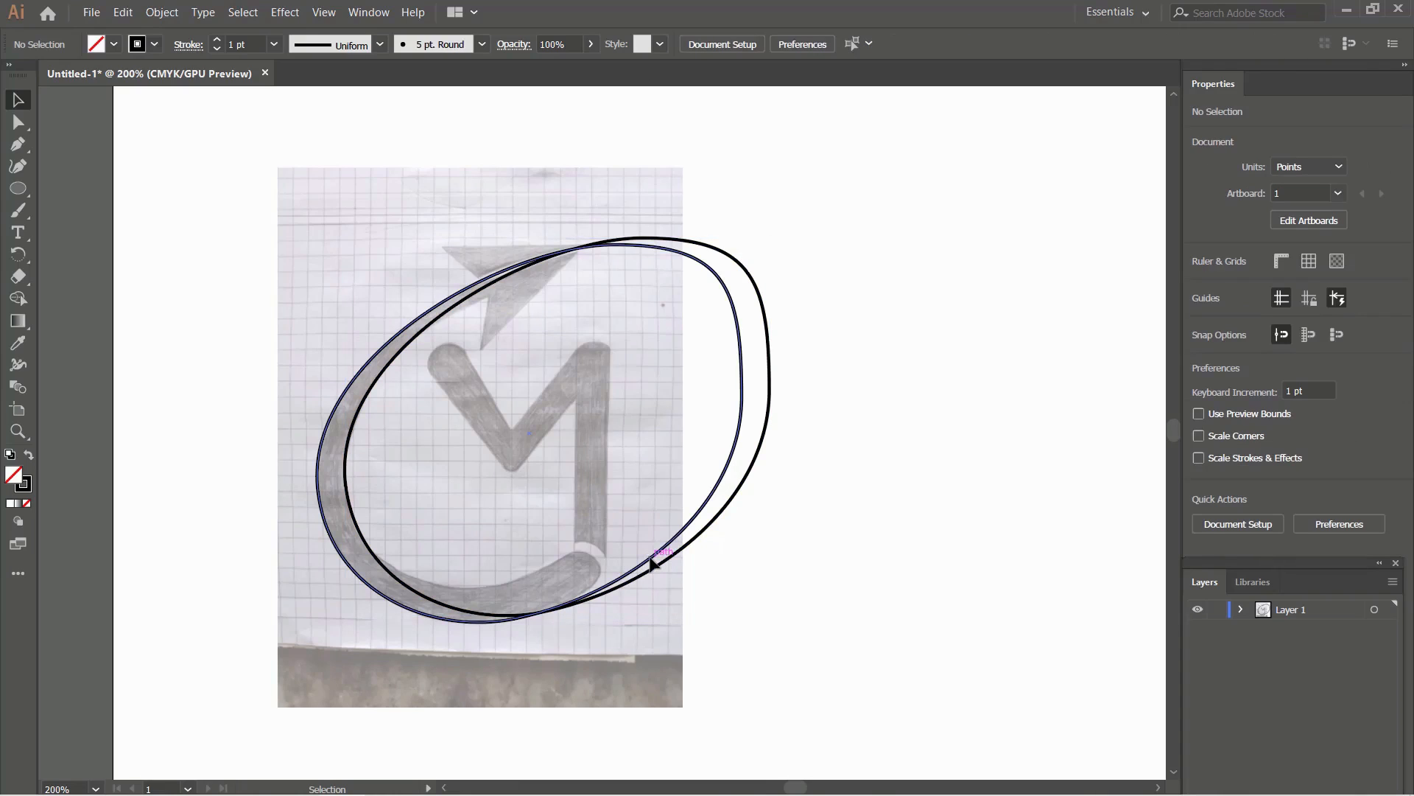
pyautogui.click(661, 567)
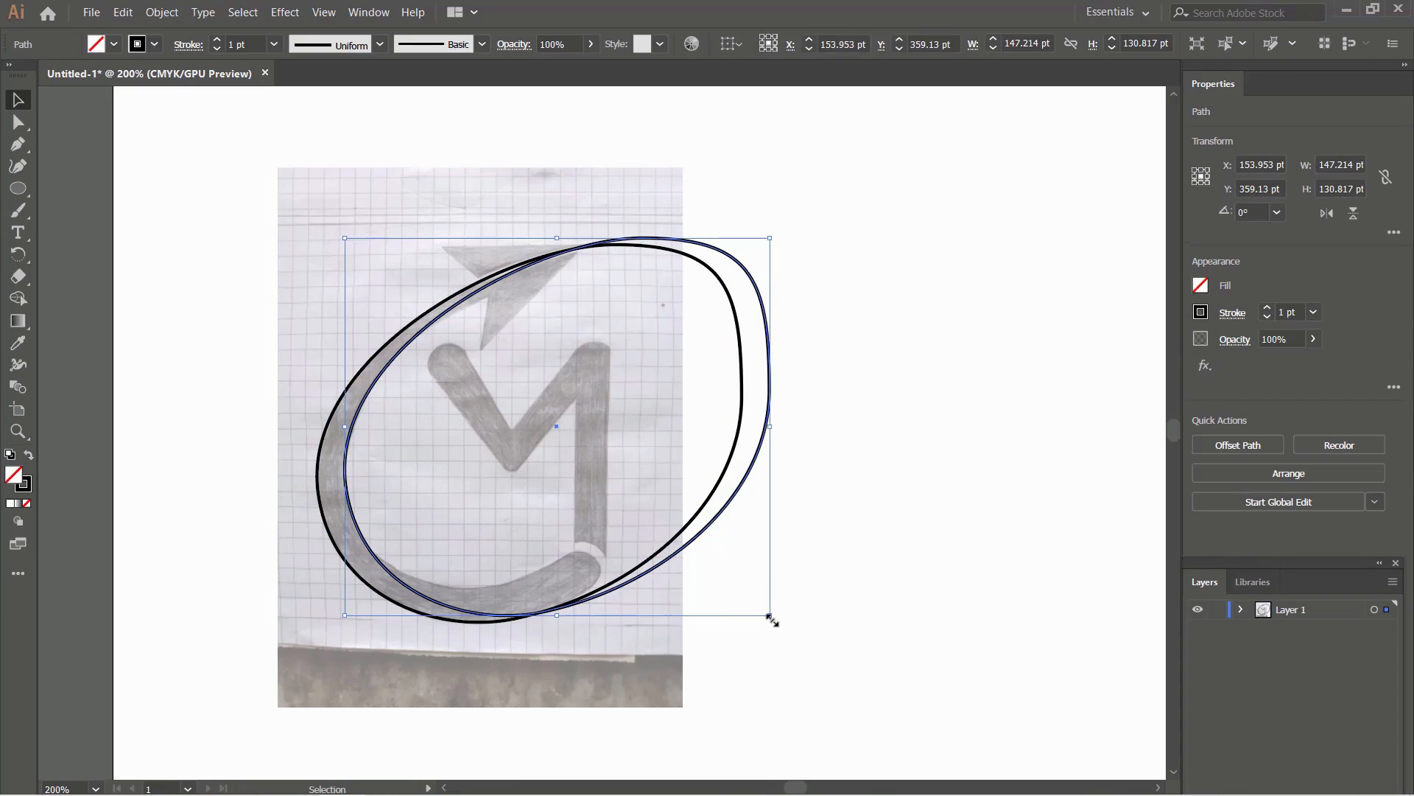
pyautogui.moveTo(770, 615); pyautogui.dragTo(724, 584)
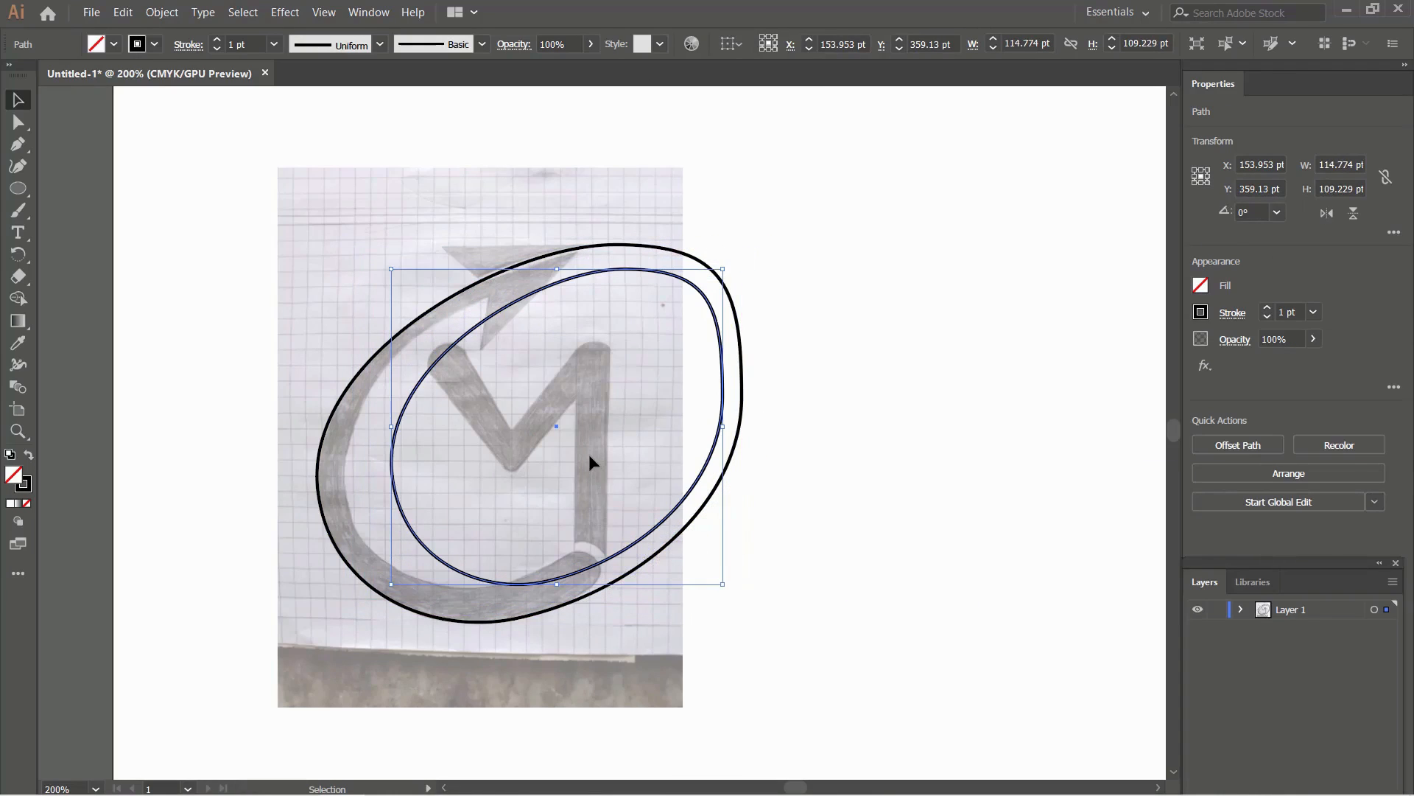
pyautogui.click(545, 439)
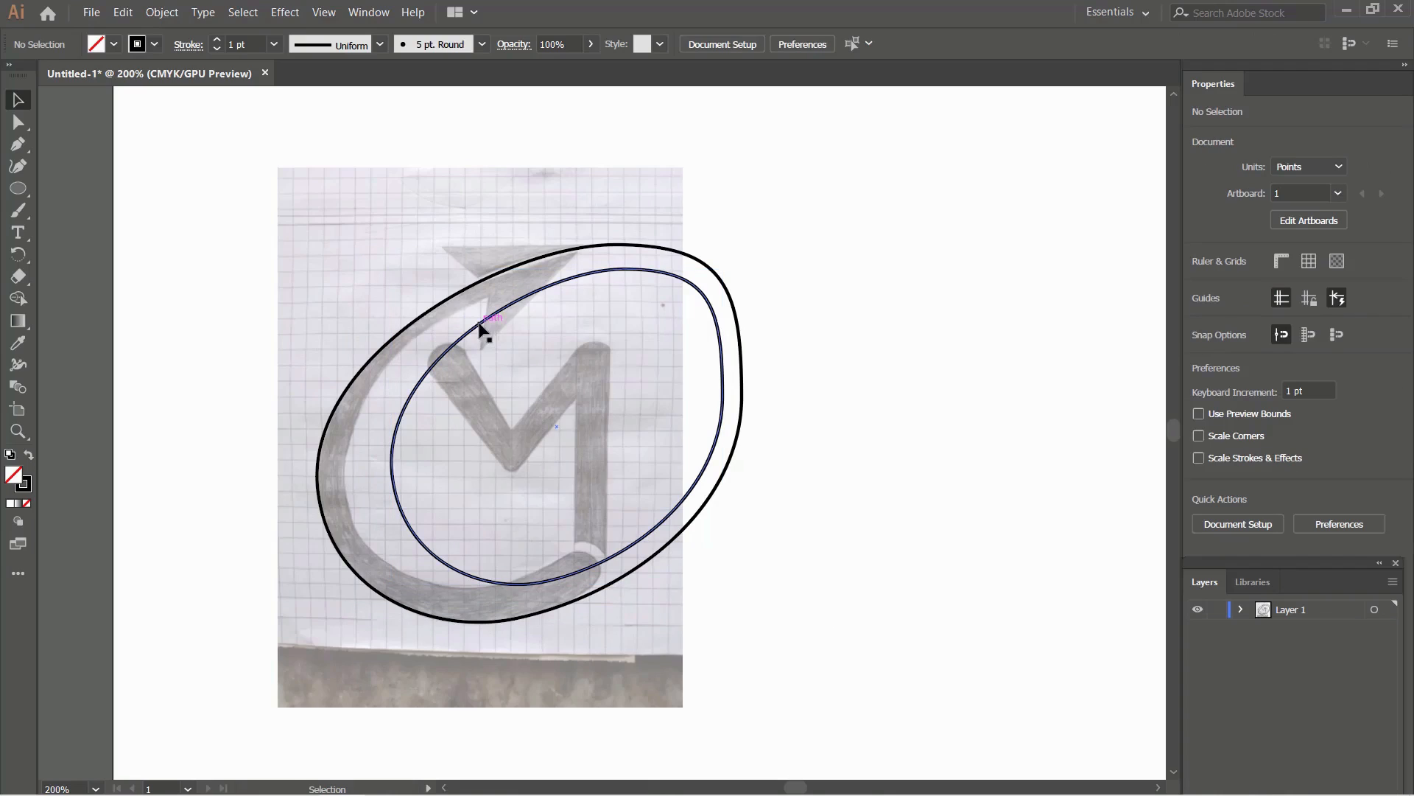
# Step: Move the scaled copy to about X 137.6 pt, Y 360.5 pt so it follows the C's inner edge
pyautogui.moveTo(480, 326); pyautogui.dragTo(430, 325)
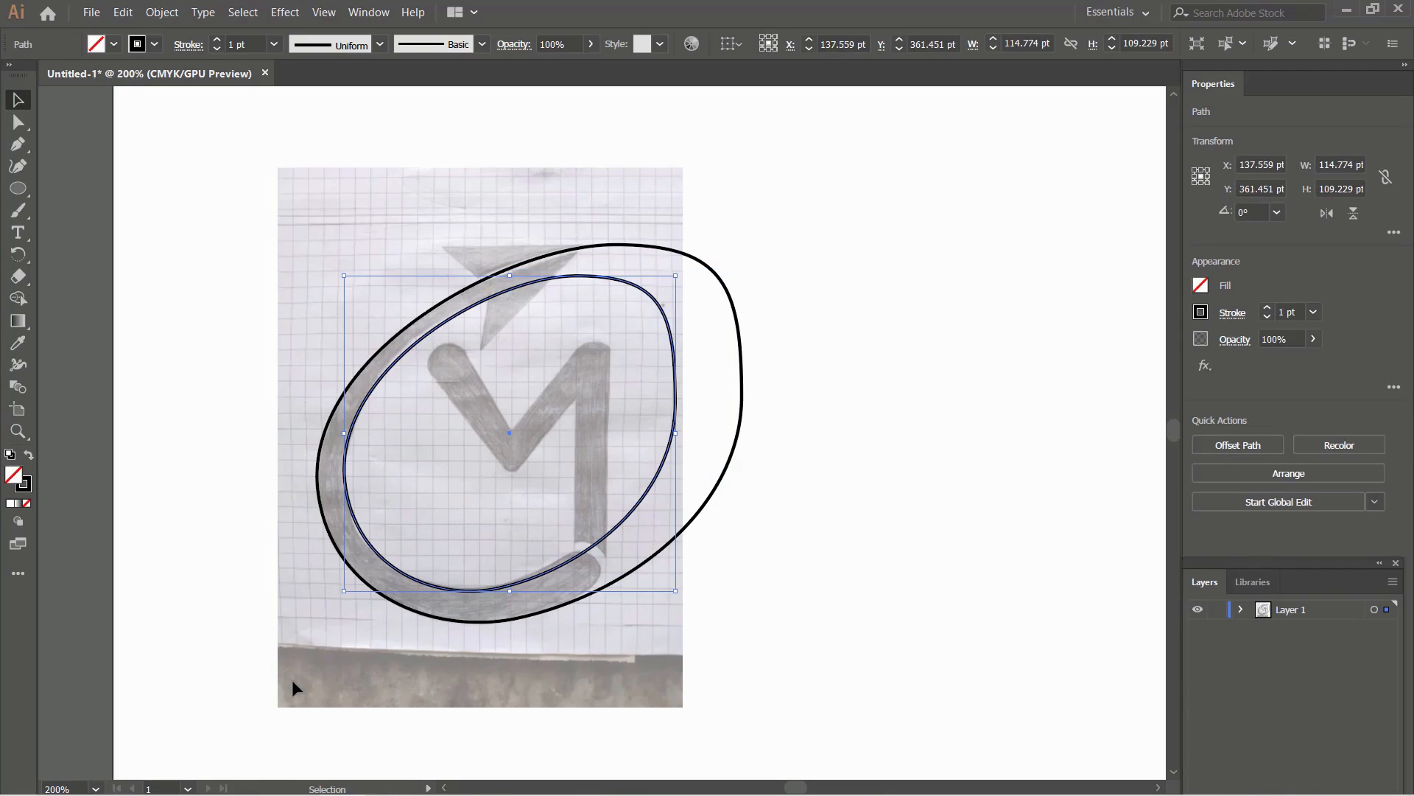
pyautogui.scroll(1, 289, 684)
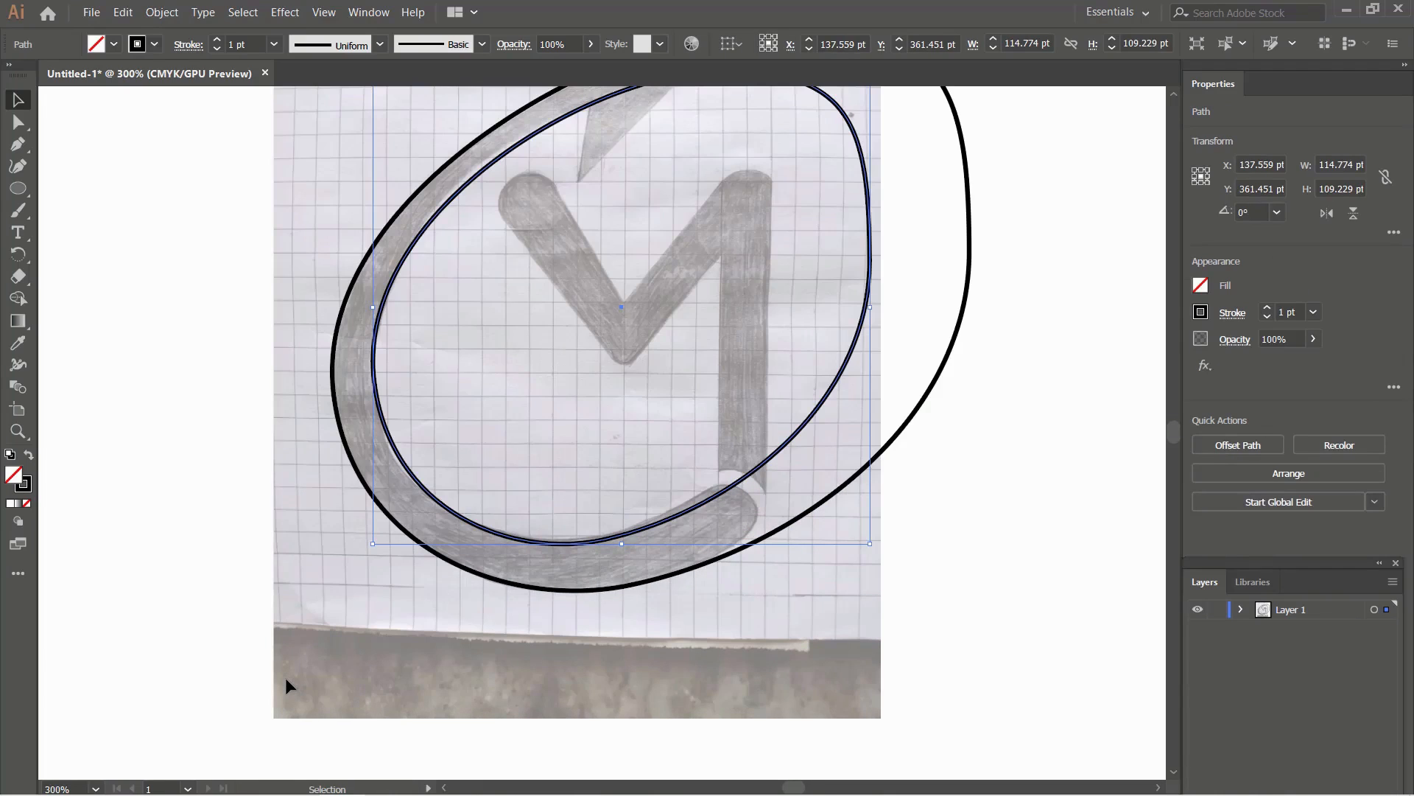
pyautogui.press('Up')
pyautogui.press('Up')
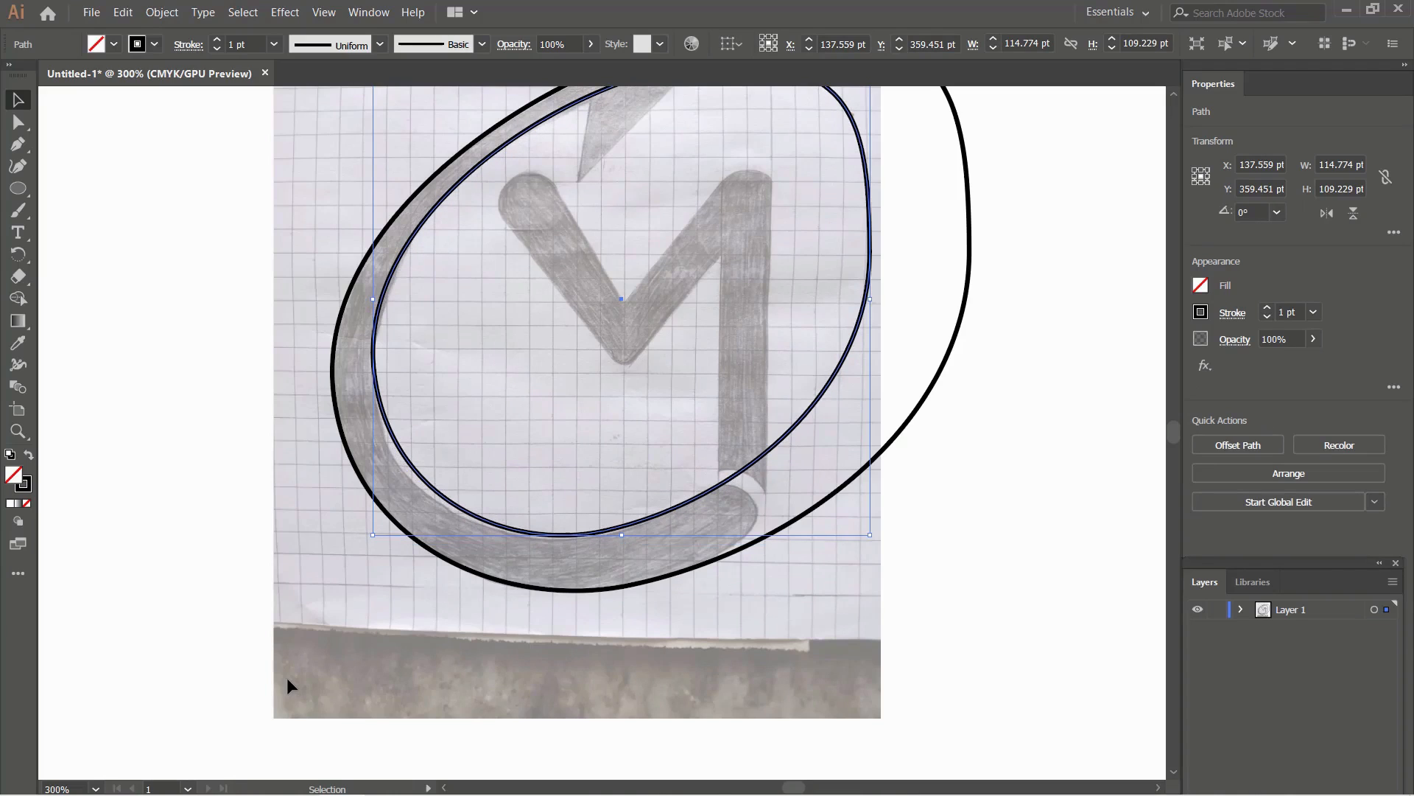
pyautogui.press('Down')
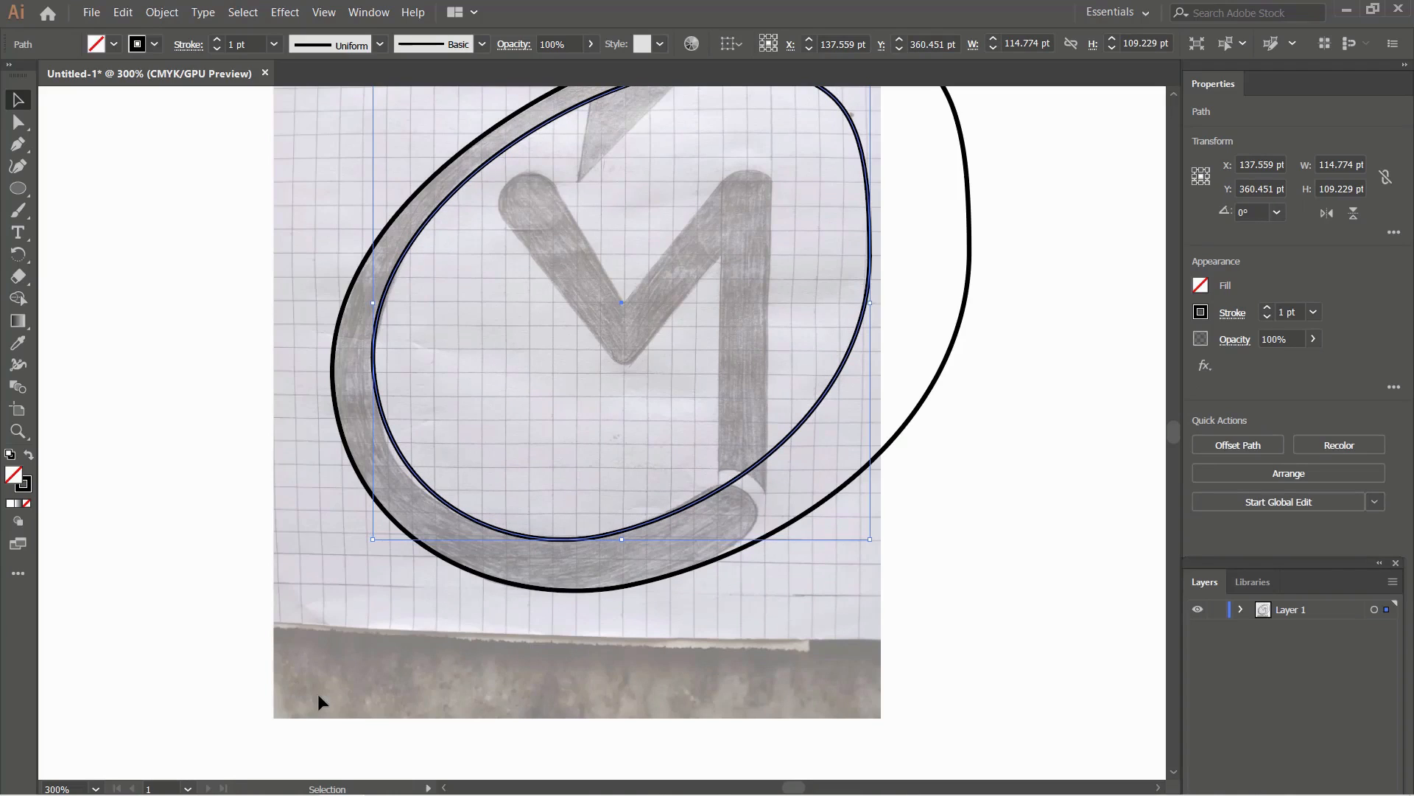
pyautogui.scroll(-1, 317, 694)
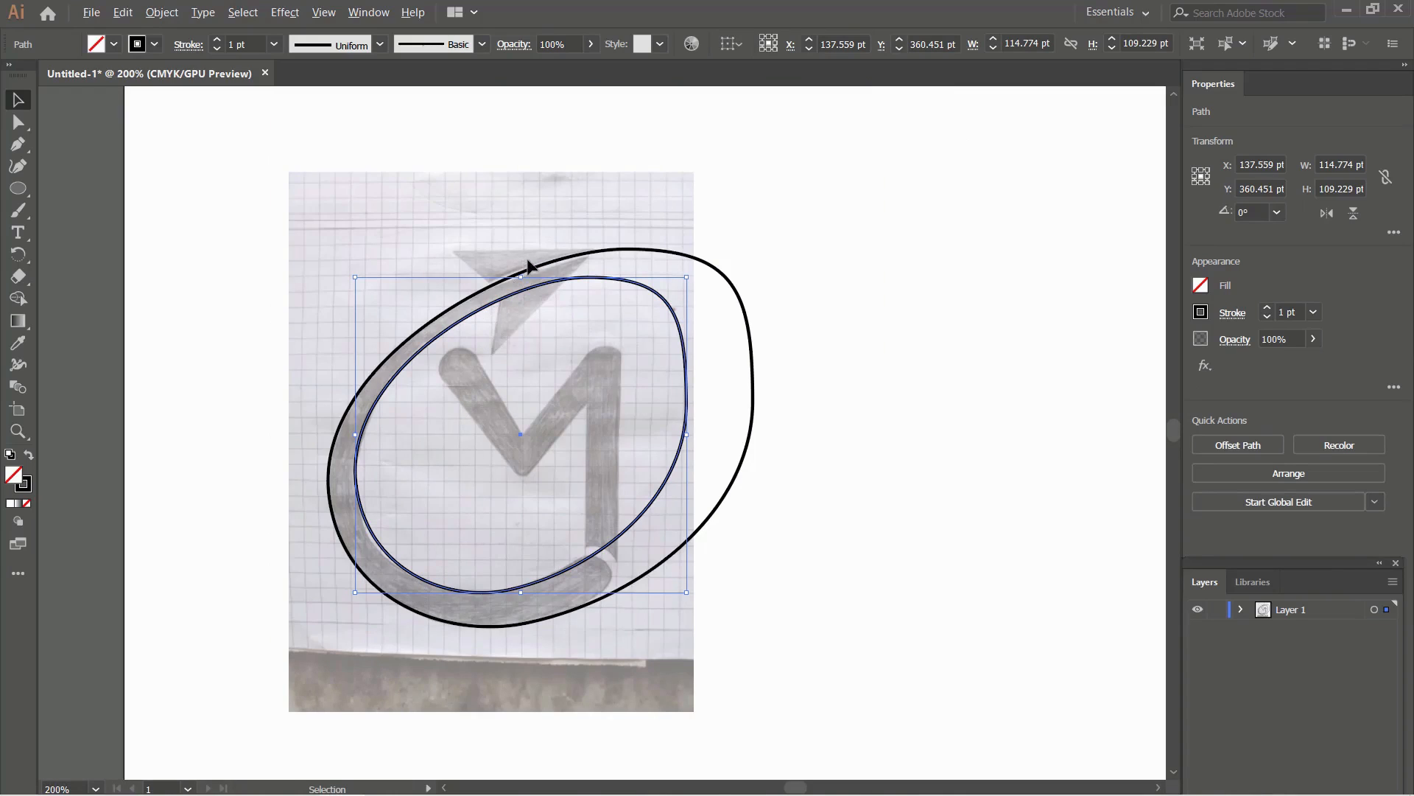
# Step: Draw the arrowhead's lower half as a closed Pen path over the sketch, curving its upper edge along the C's outer outline
pyautogui.scroll(1, 529, 266)
pyautogui.scroll(-2, 600, 283)
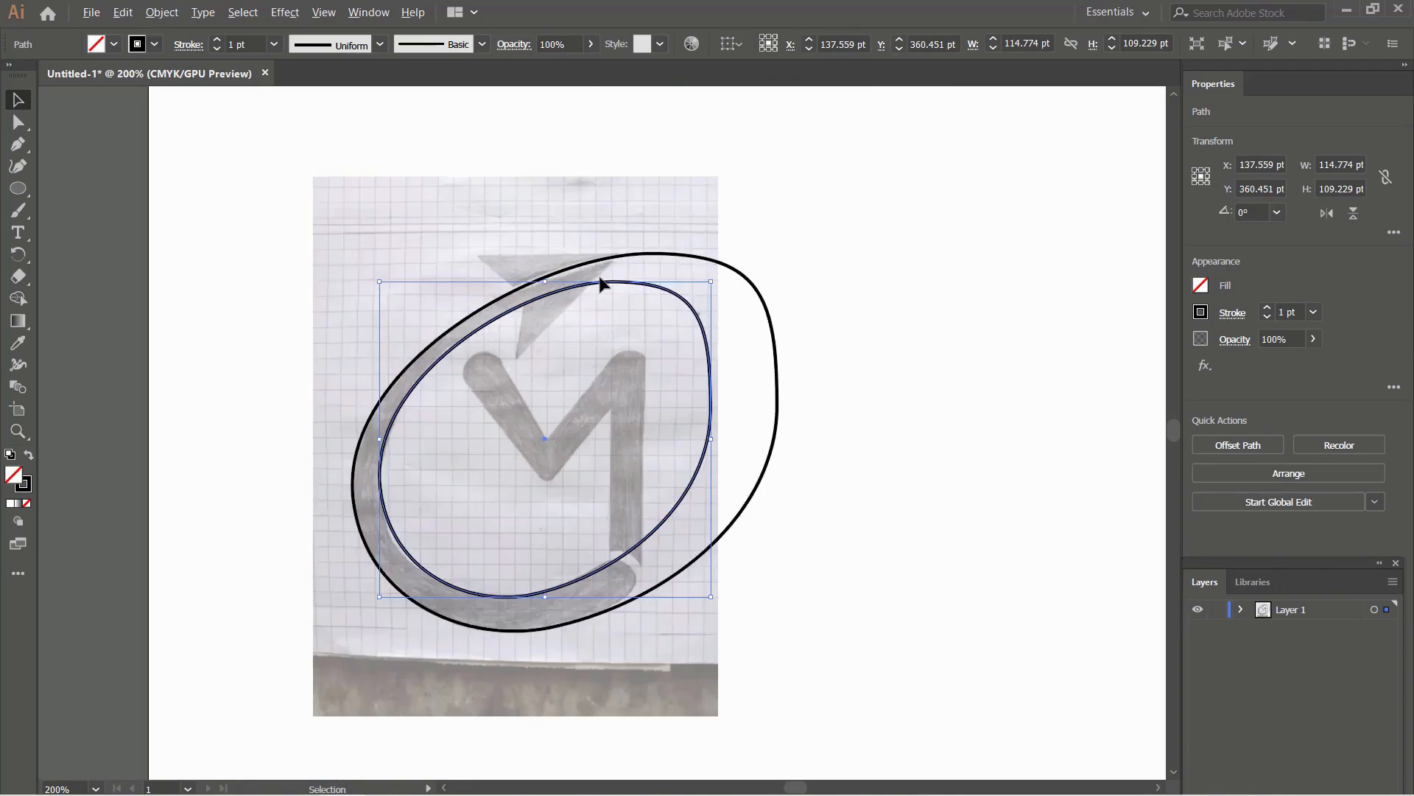
pyautogui.scroll(1, 600, 284)
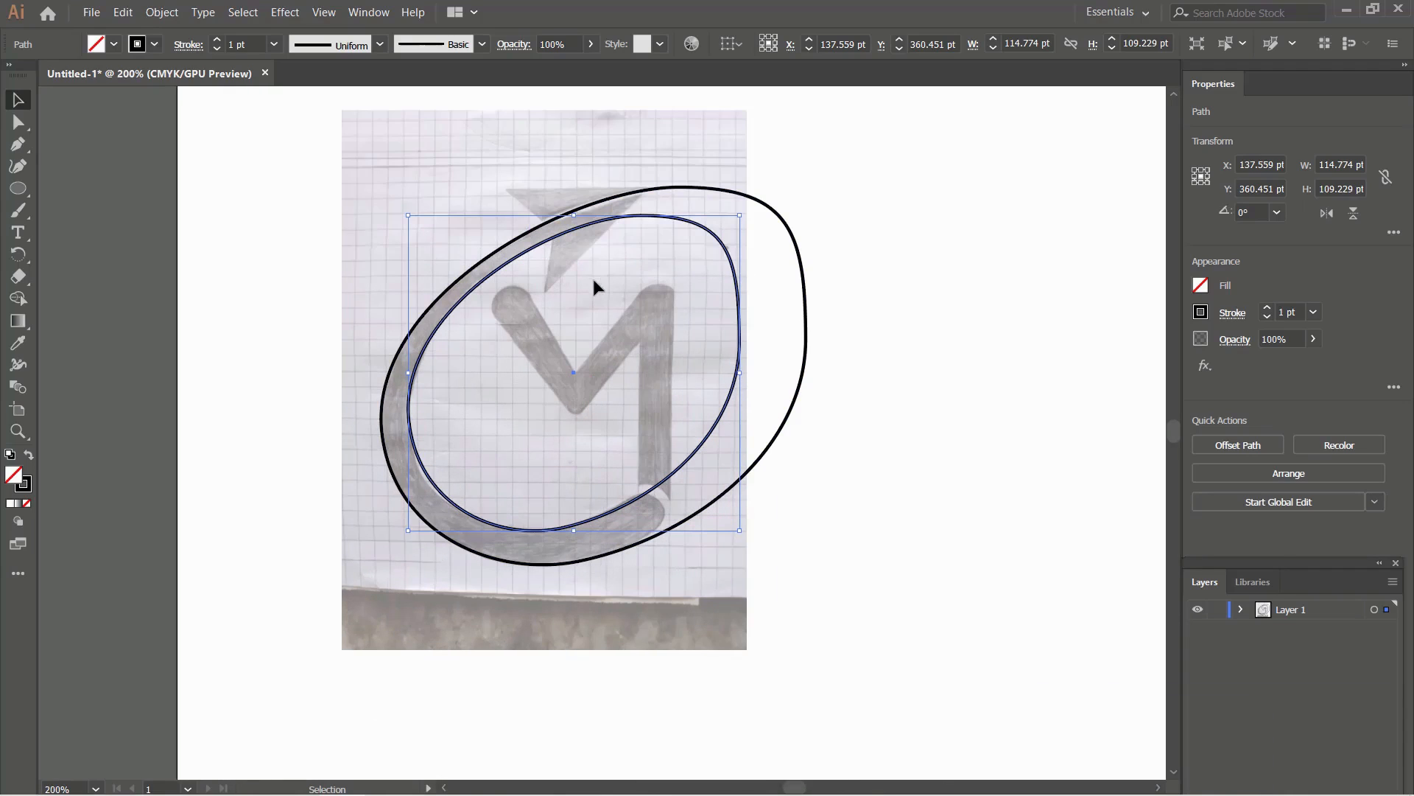
pyautogui.click(19, 145)
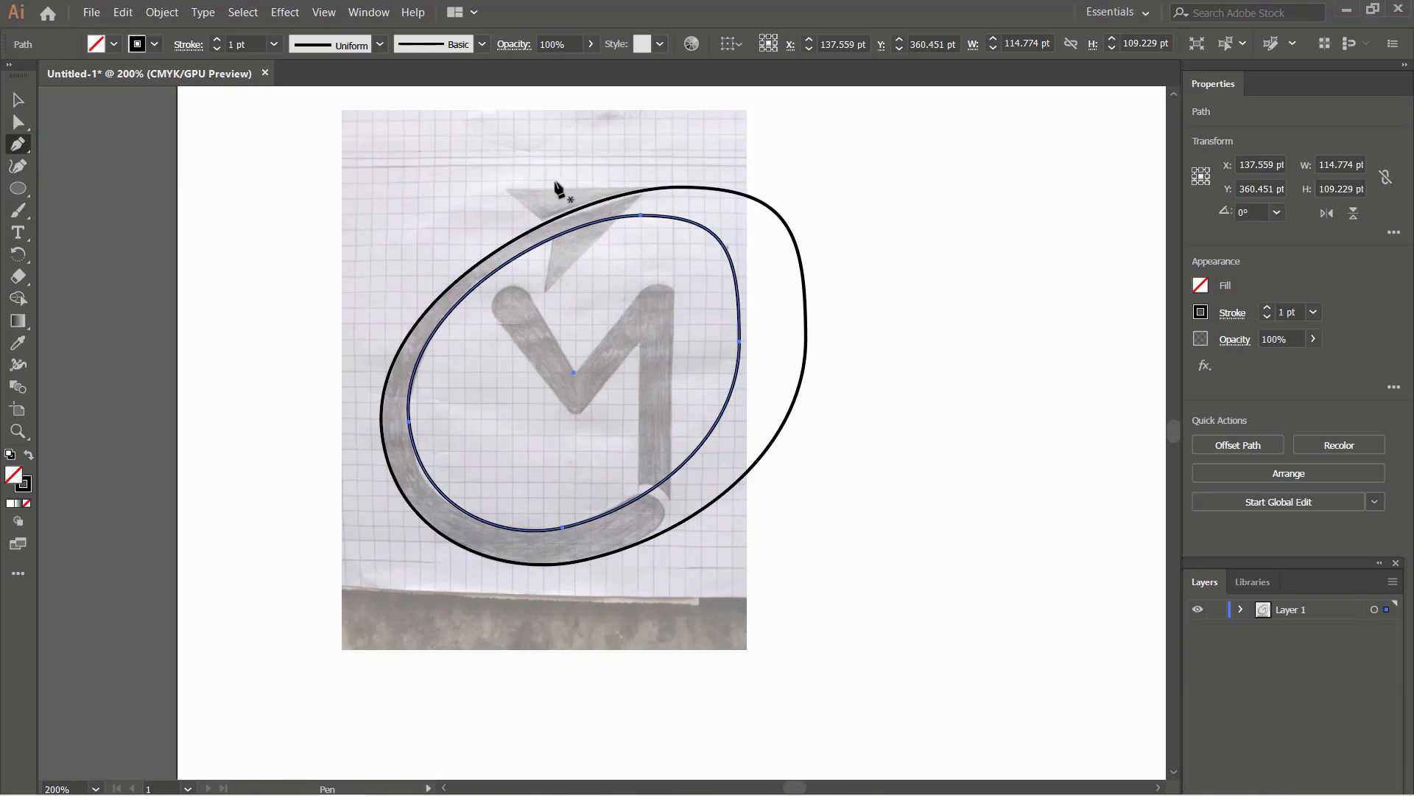
pyautogui.click(643, 191)
pyautogui.click(542, 293)
pyautogui.click(558, 218)
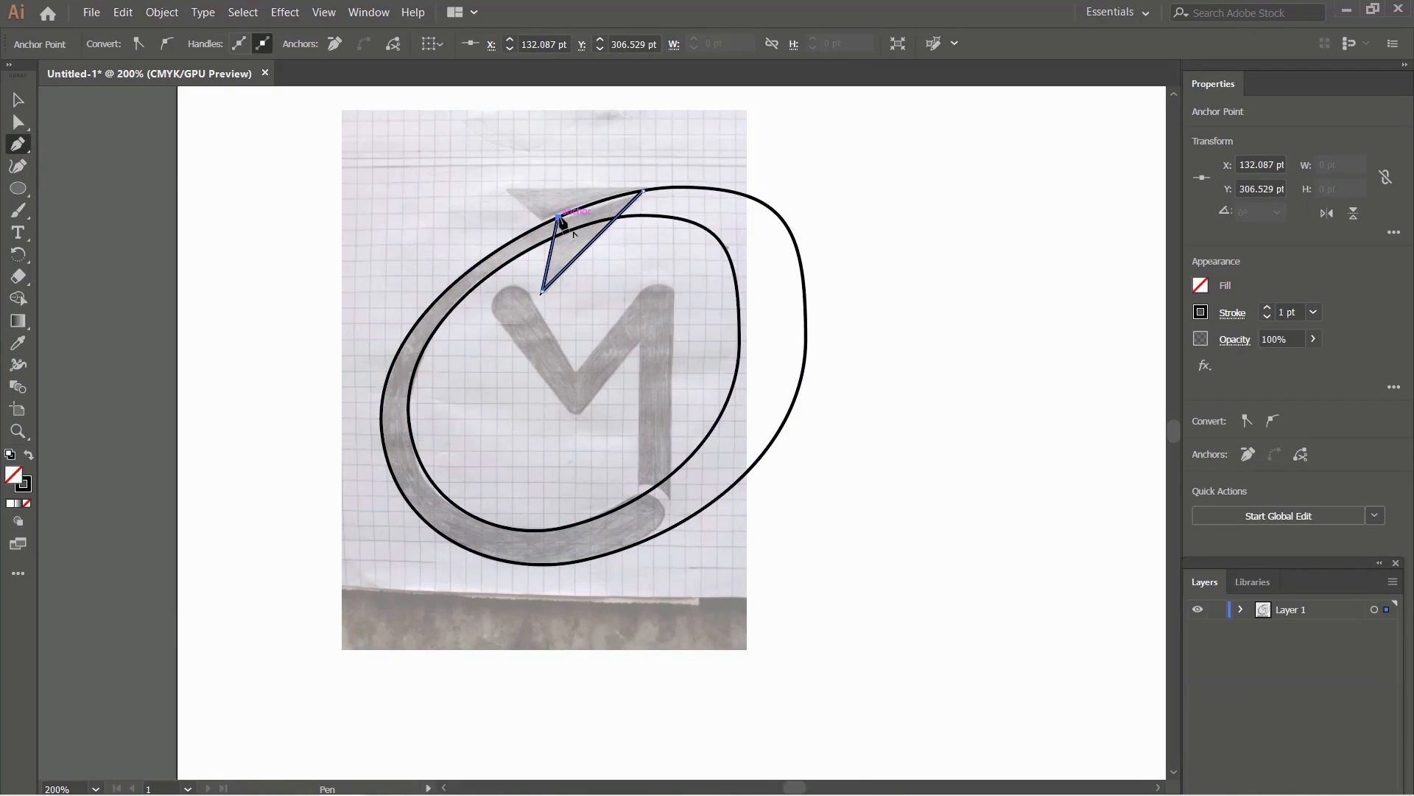
pyautogui.scroll(3, 638, 197)
pyautogui.scroll(2, 637, 198)
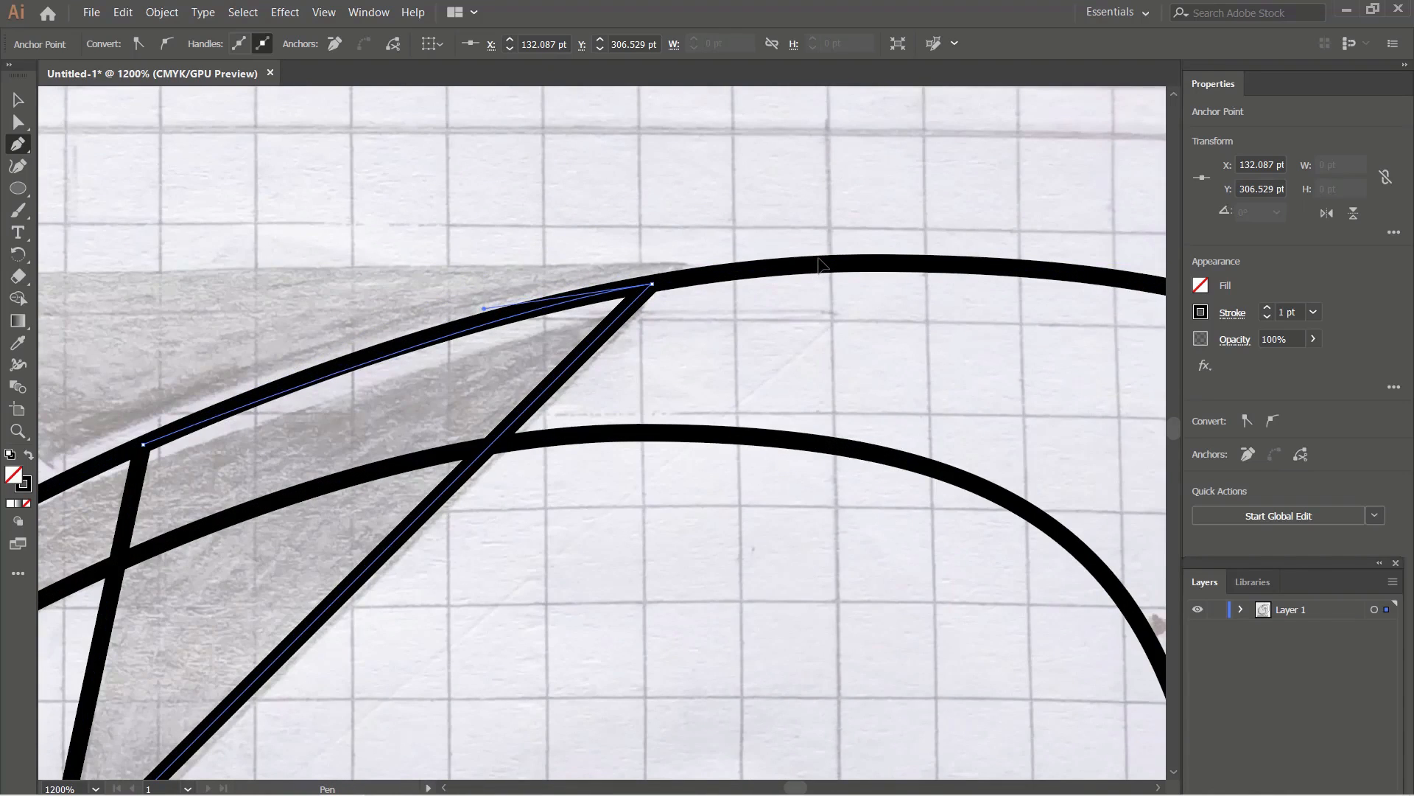
pyautogui.moveTo(820, 258); pyautogui.dragTo(826, 263)
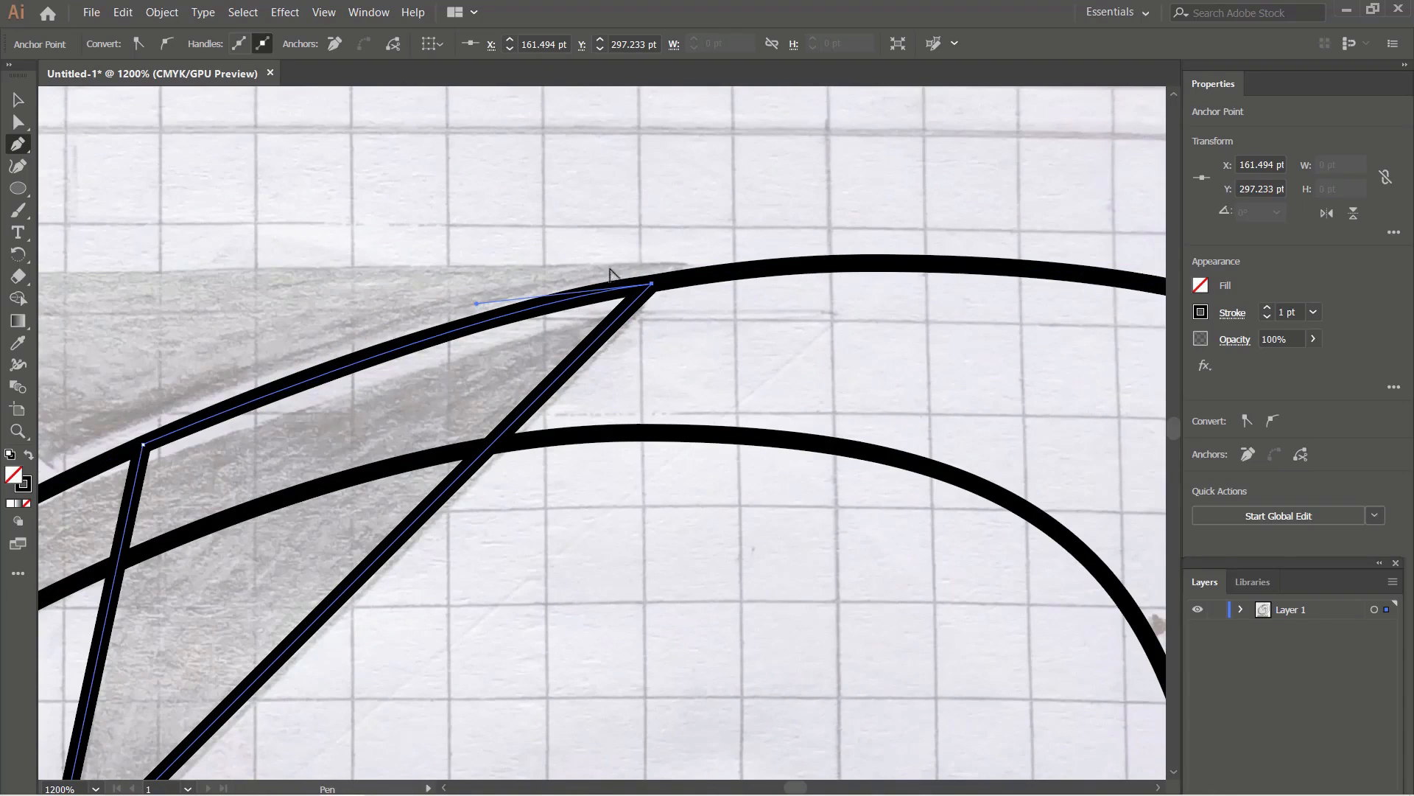
pyautogui.scroll(-7, 611, 273)
pyautogui.scroll(5, 576, 221)
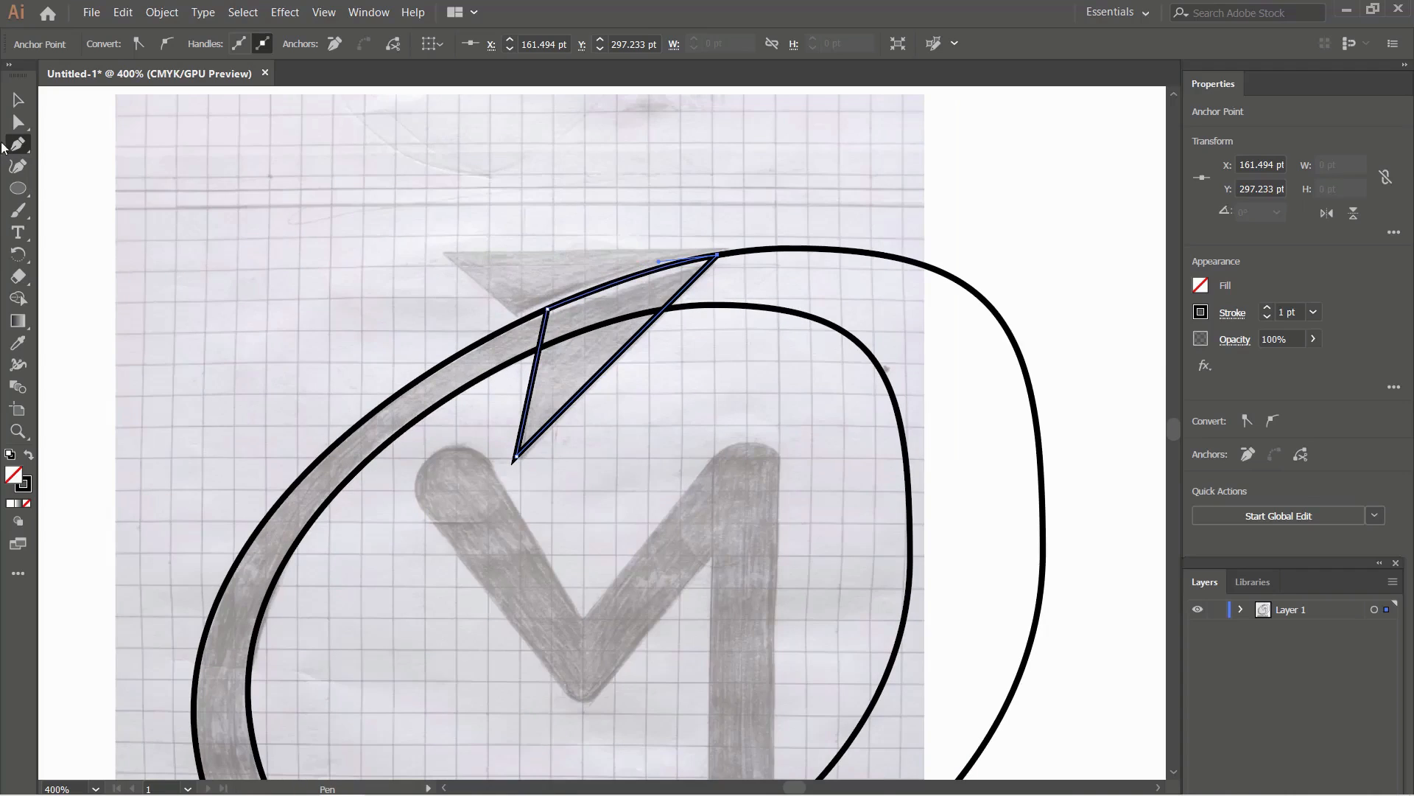
# Step: Draw an ellipse of about 14.5 by 15 pt between the two curves at the C's rounded lower end
pyautogui.click(18, 101)
pyautogui.scroll(-5, 580, 300)
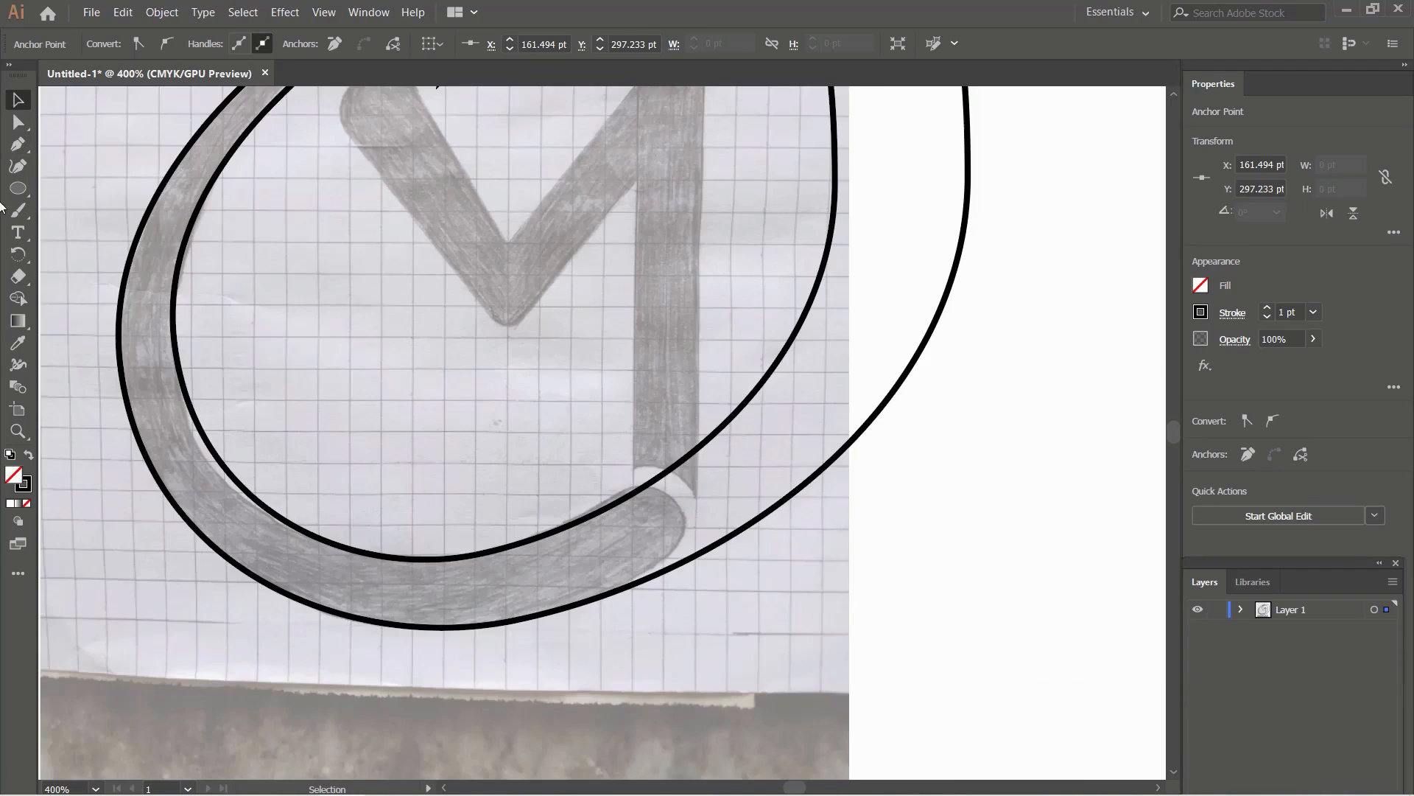
pyautogui.click(18, 189)
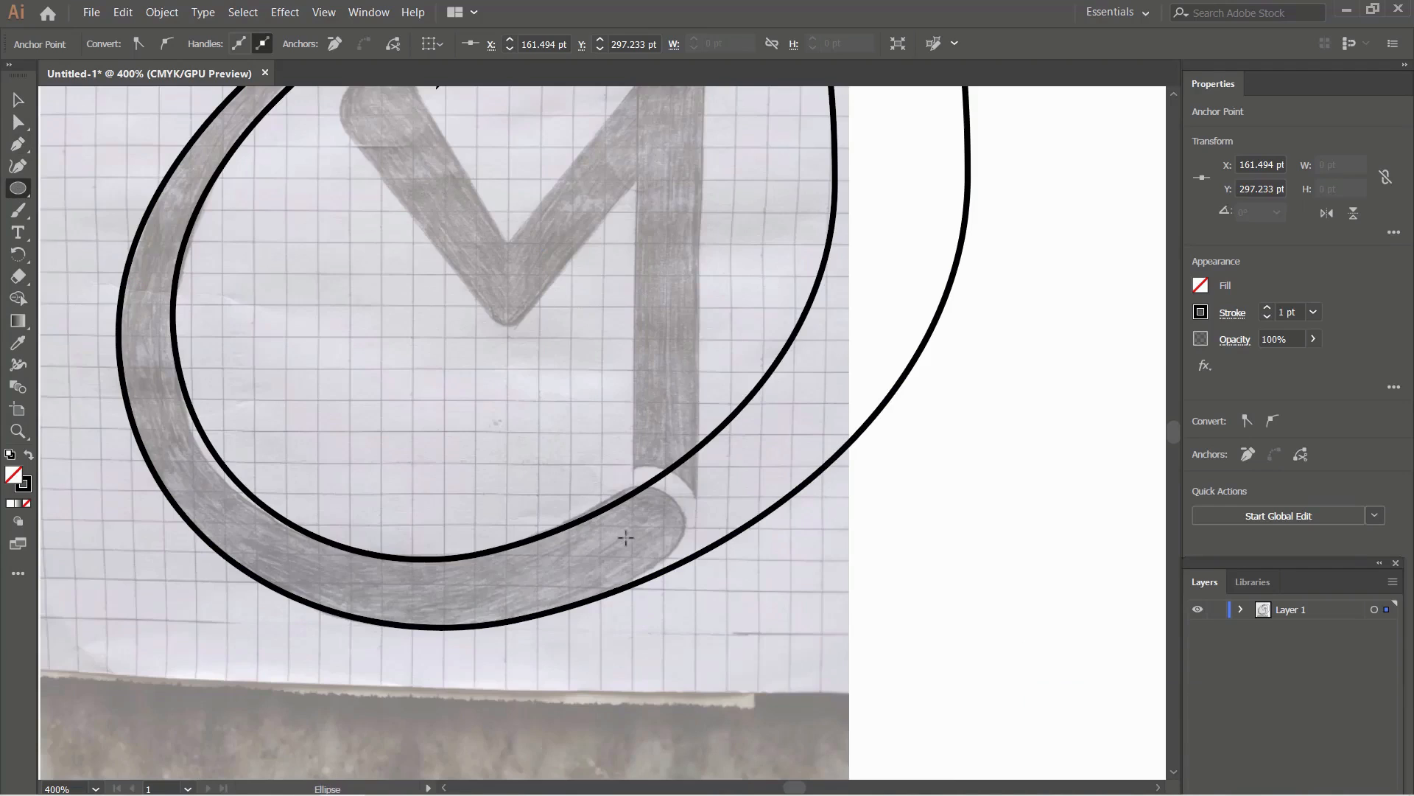
pyautogui.moveTo(639, 530); pyautogui.dragTo(673, 578)
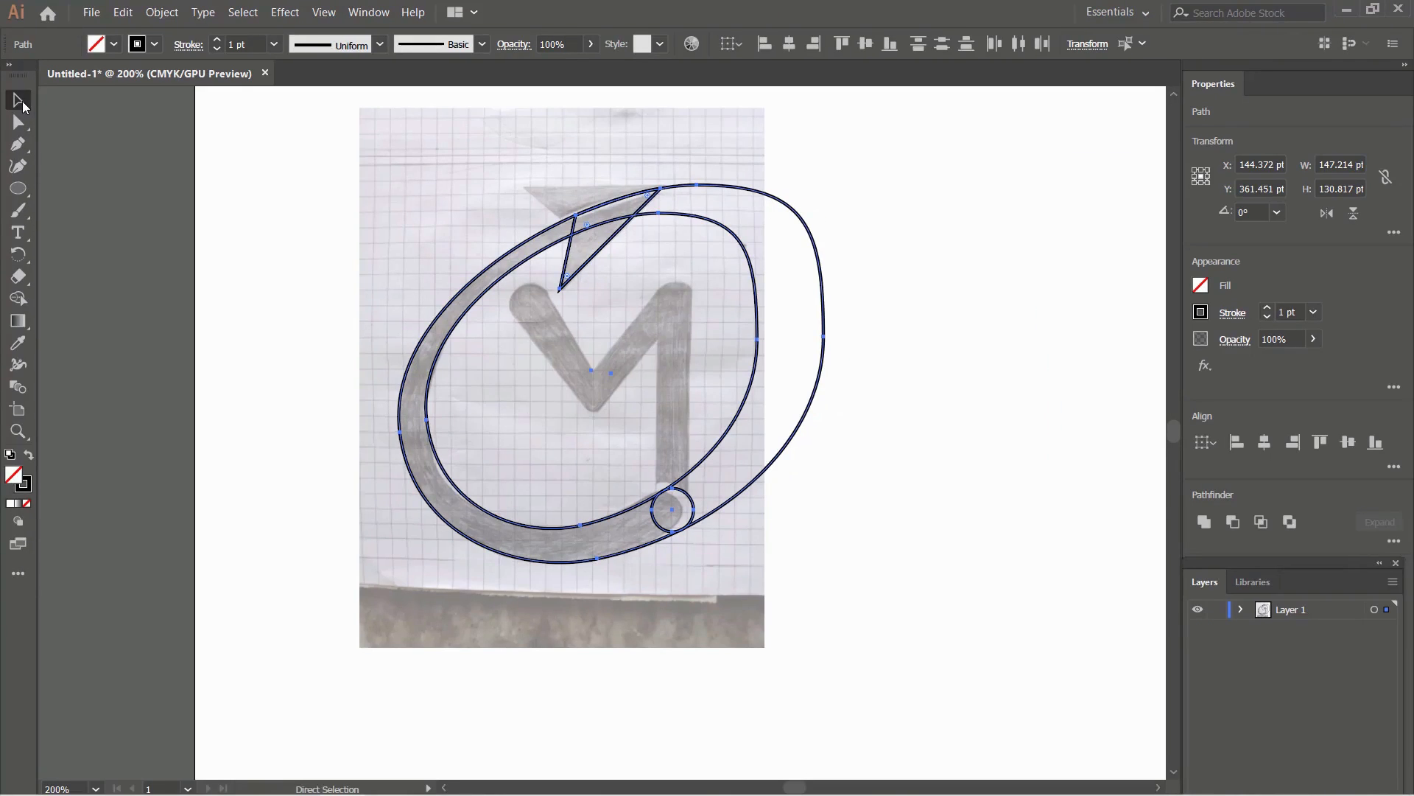
# Step: Try to merge the end ellipse into the C's band with the Shape Builder
pyautogui.click(20, 103)
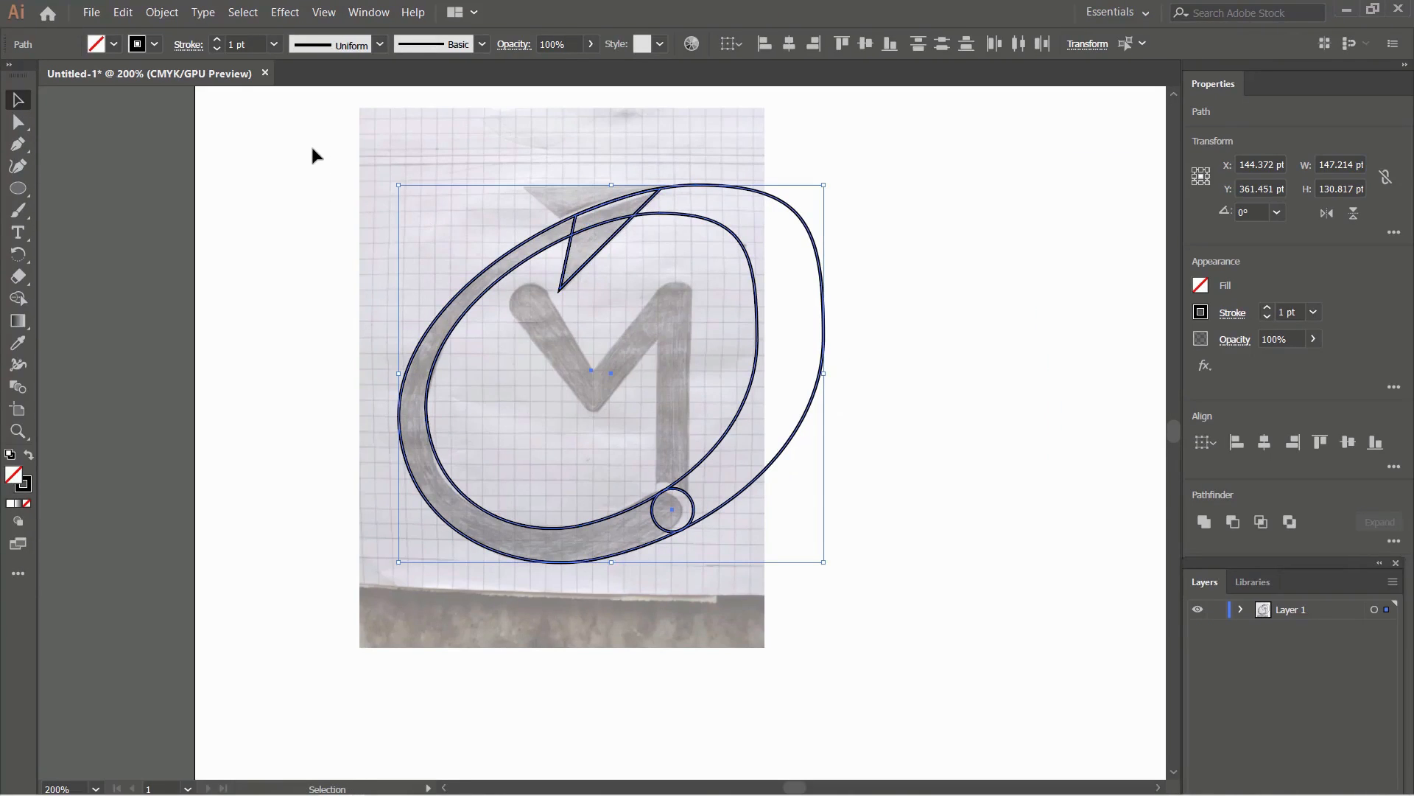
pyautogui.moveTo(310, 143); pyautogui.dragTo(904, 598)
pyautogui.click(672, 510)
pyautogui.click(17, 301)
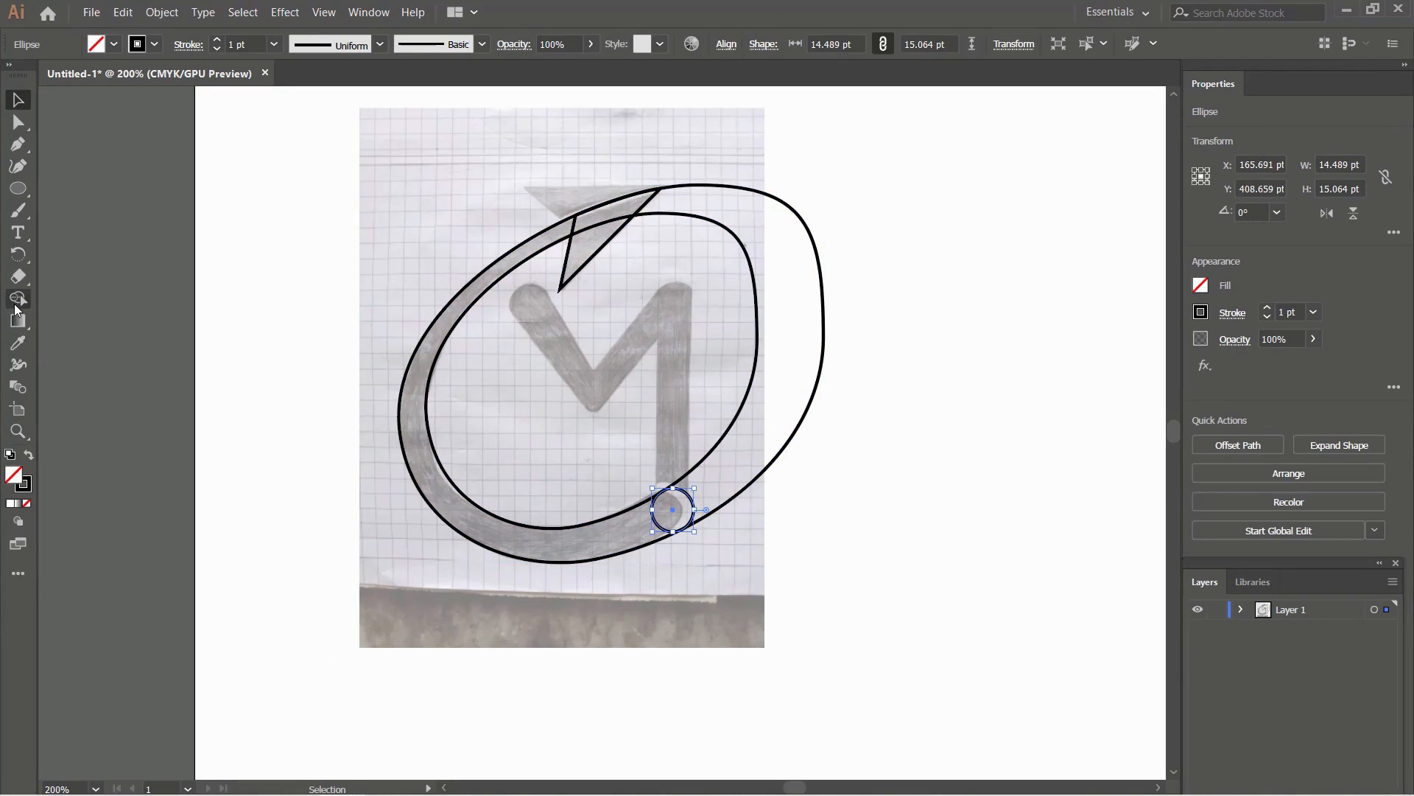
pyautogui.moveTo(672, 515)
pyautogui.mouseDown()
pyautogui.moveTo(619, 537)
pyautogui.moveTo(607, 564)
pyautogui.mouseUp()
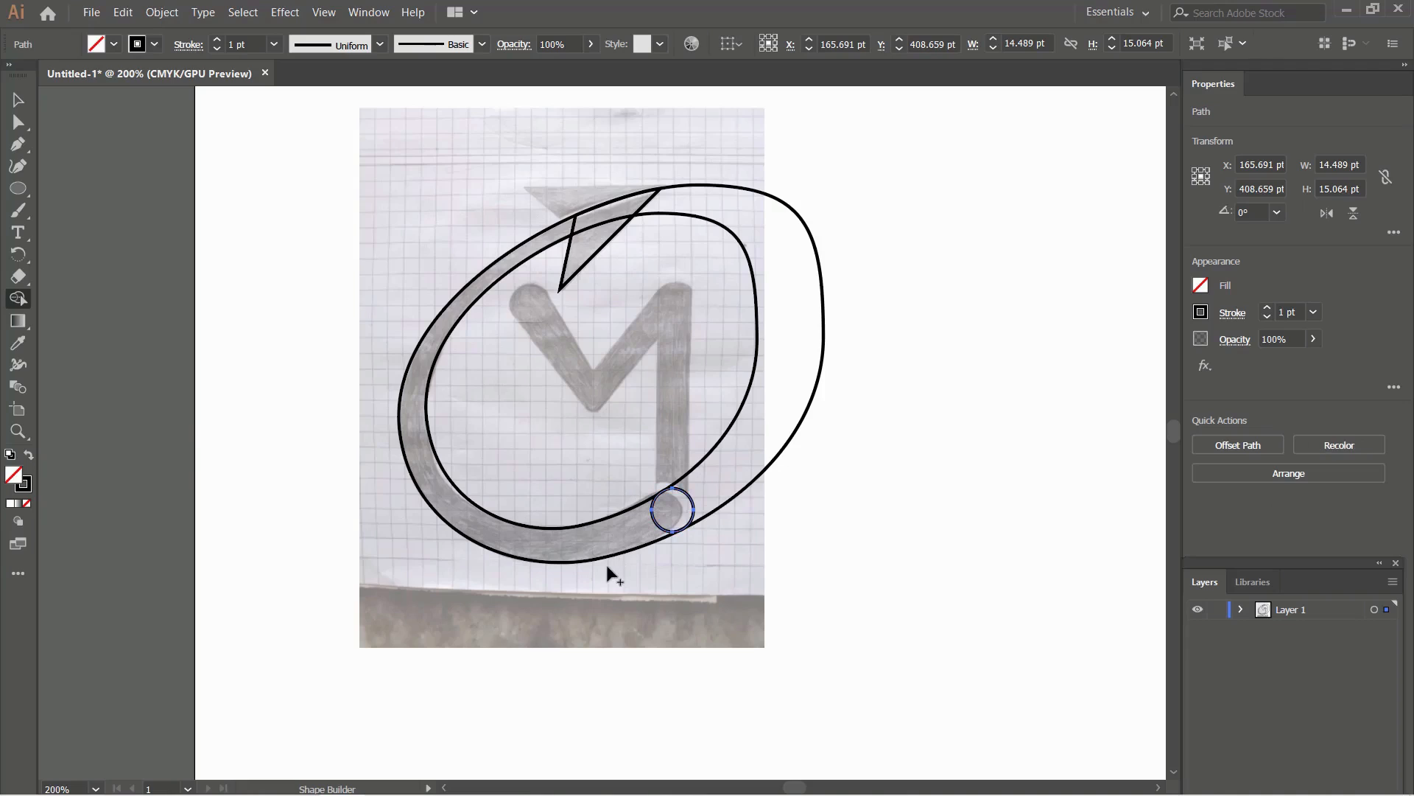
# Step: Select all traced paths and merge the end ellipse, the C's band and the lower arrowhead regions with the Shape Builder
pyautogui.click(14, 100)
pyautogui.moveTo(239, 125); pyautogui.dragTo(871, 600)
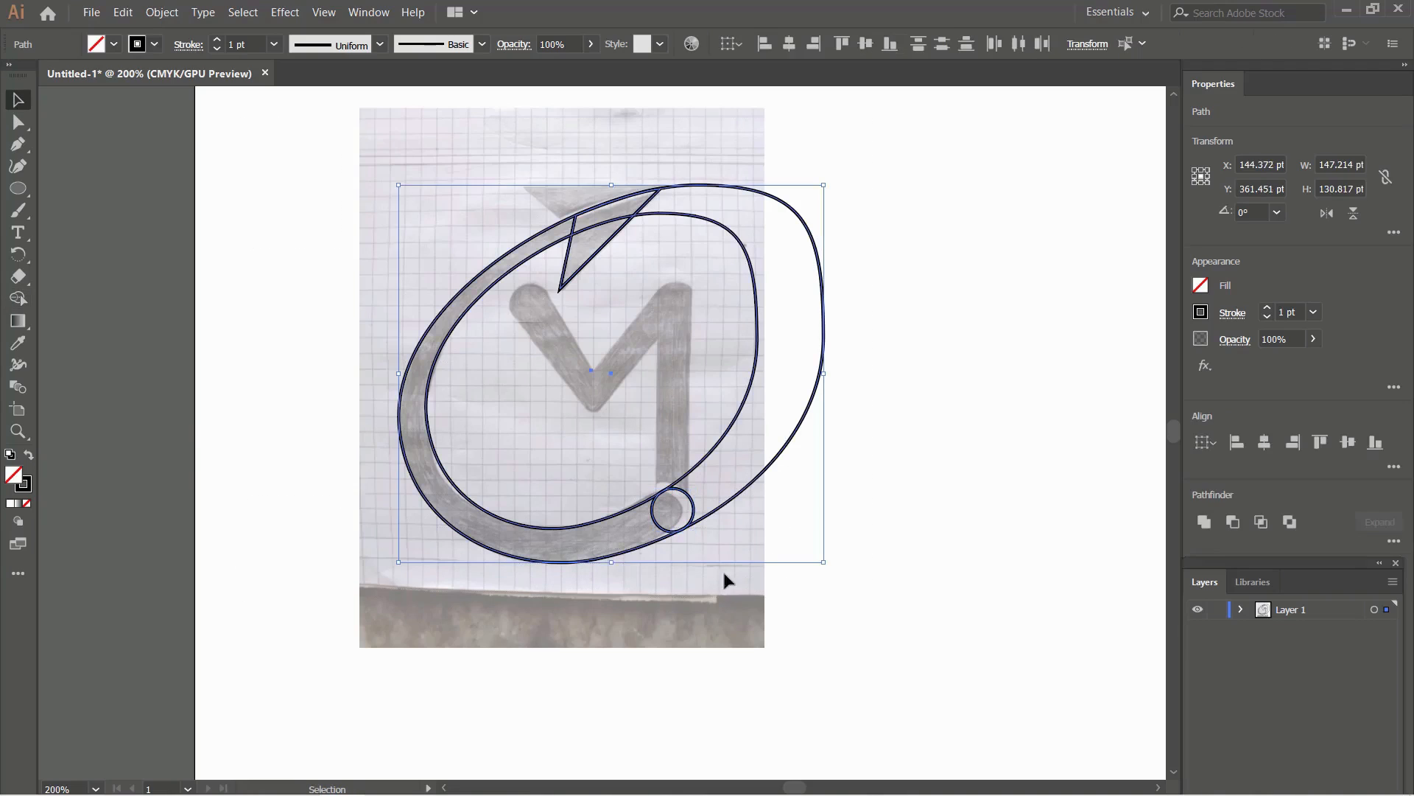
pyautogui.click(18, 298)
pyautogui.moveTo(669, 508)
pyautogui.mouseDown()
pyautogui.moveTo(590, 541)
pyautogui.moveTo(547, 538)
pyautogui.mouseUp()
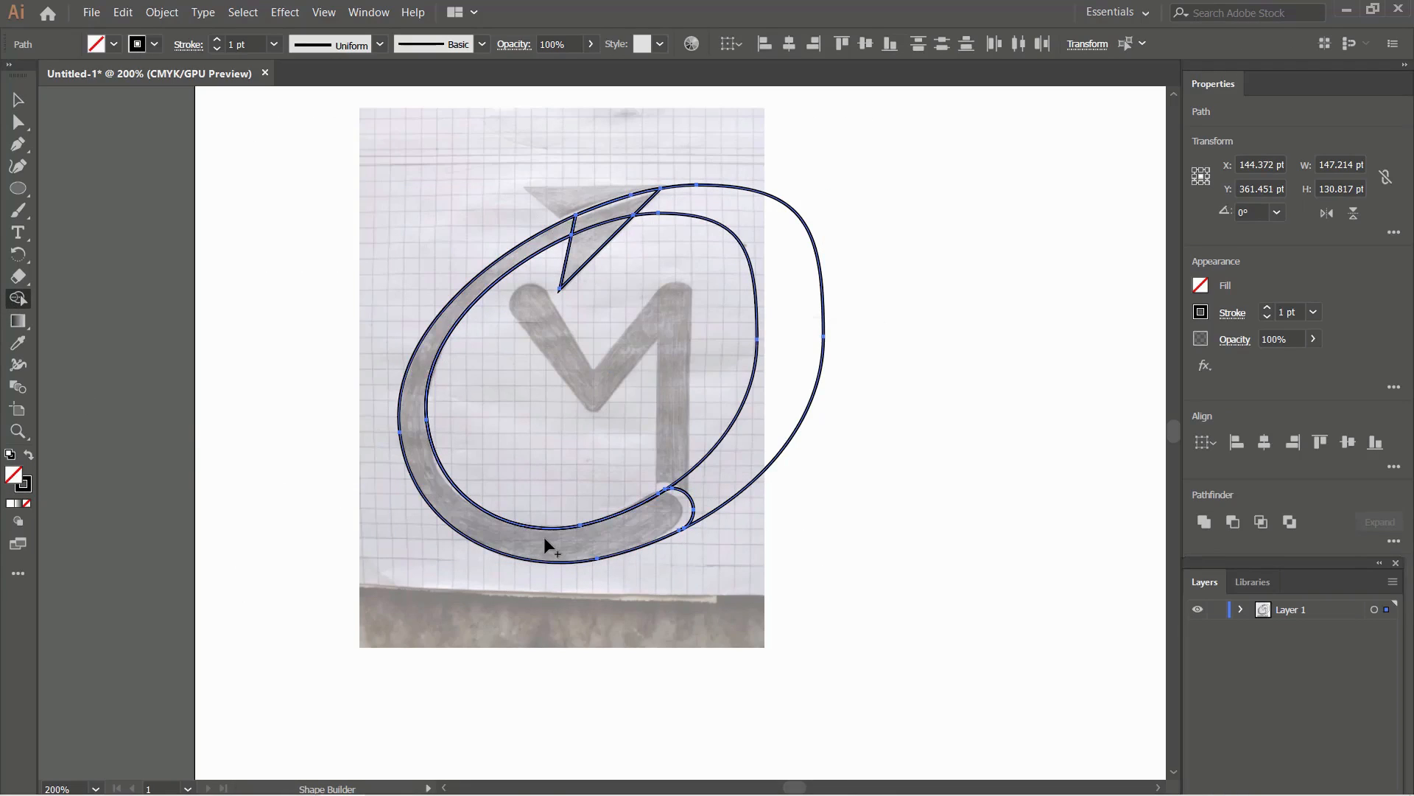
pyautogui.moveTo(538, 243)
pyautogui.mouseDown()
pyautogui.moveTo(595, 221)
pyautogui.moveTo(585, 249)
pyautogui.mouseUp()
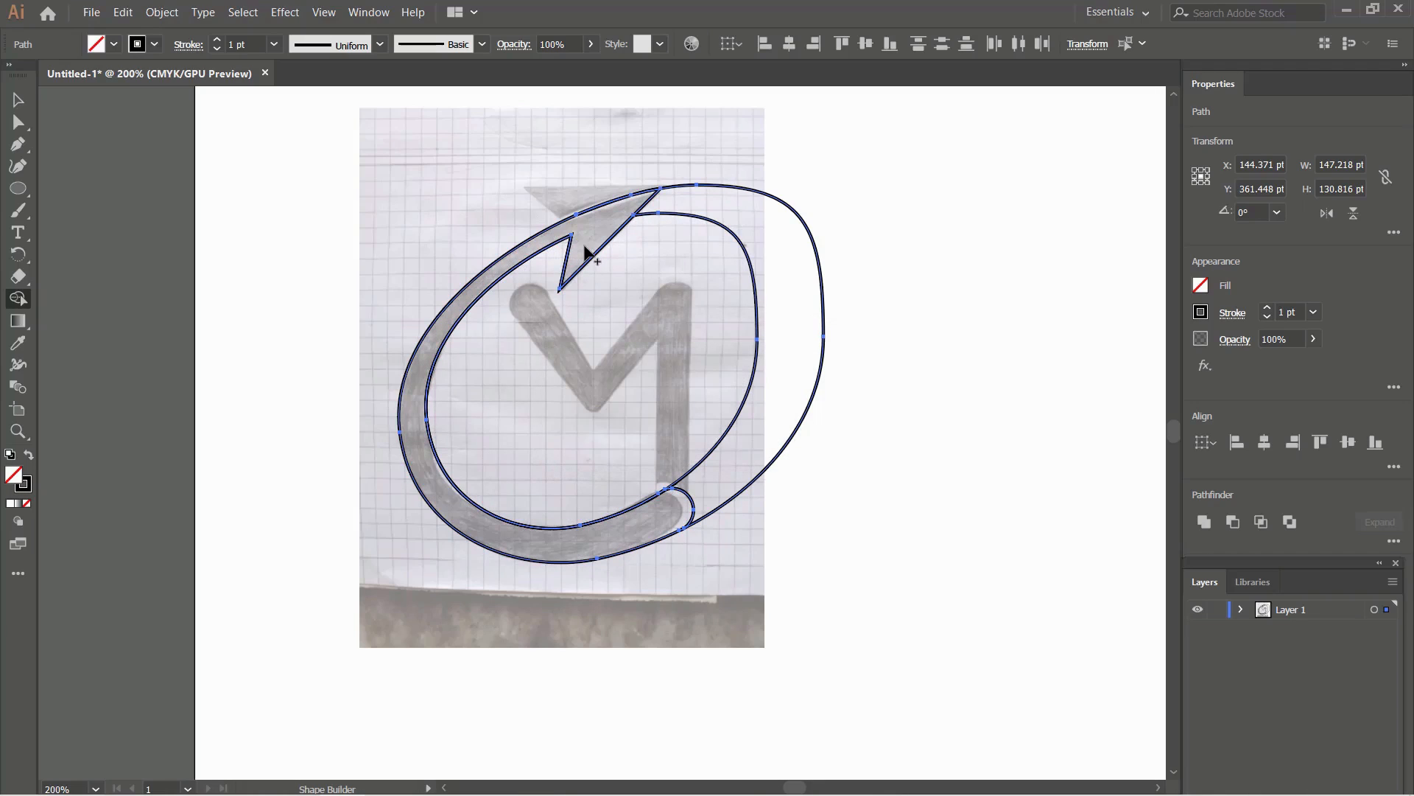
# Step: Delete the leftover outer and inner curves and duplicate the arrow-tipped C slightly higher at about X 122 pt, Y 360 pt
pyautogui.click(18, 100)
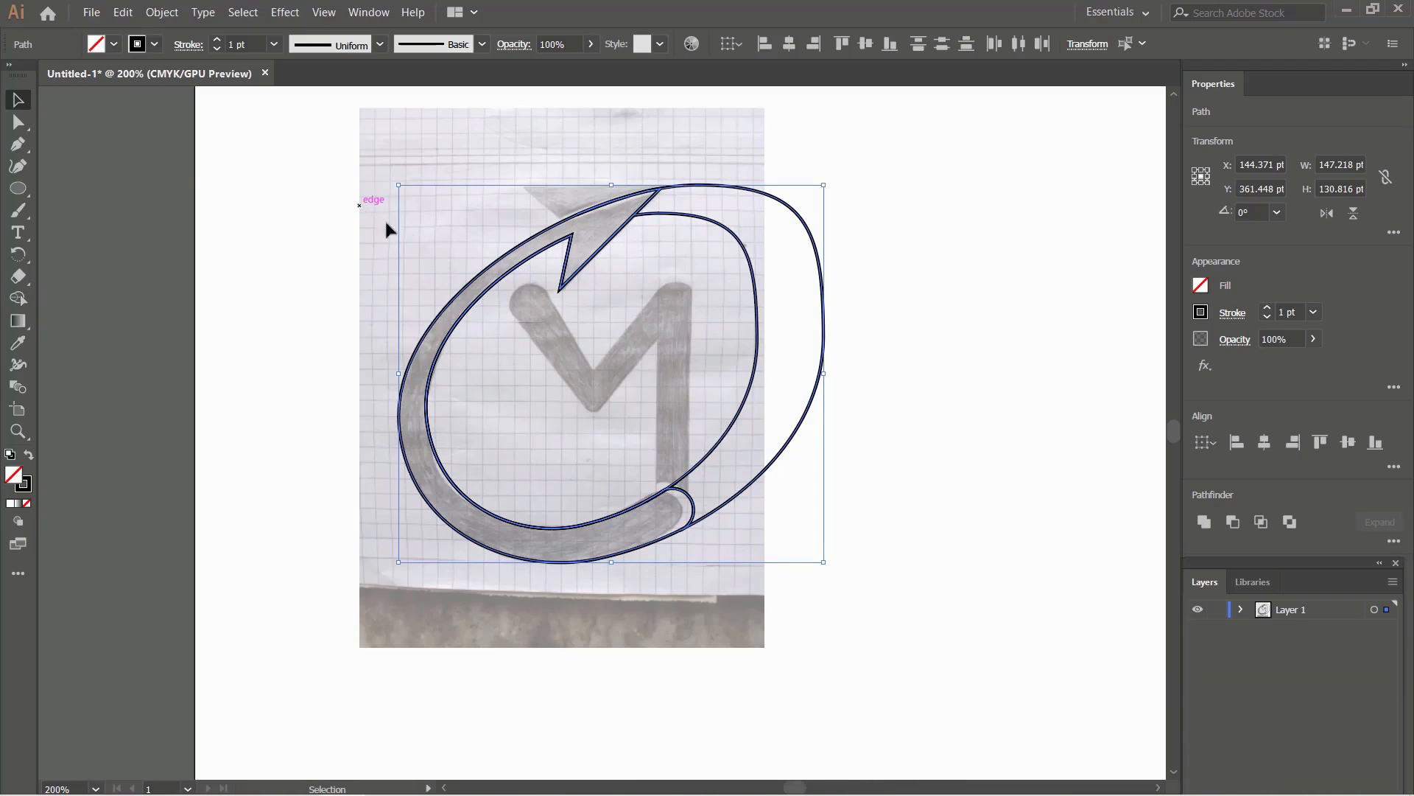
pyautogui.click(868, 237)
pyautogui.click(818, 257)
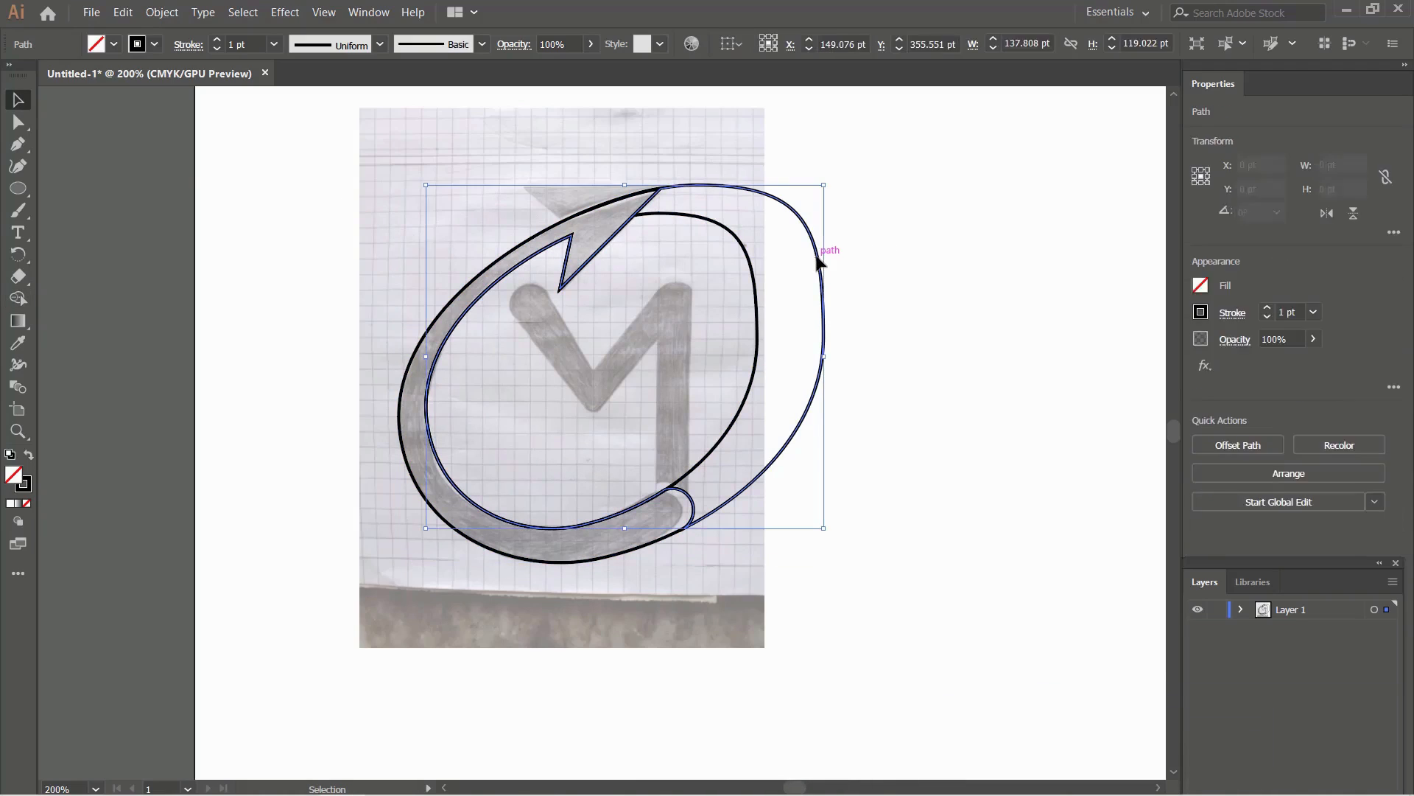
pyautogui.click(815, 257)
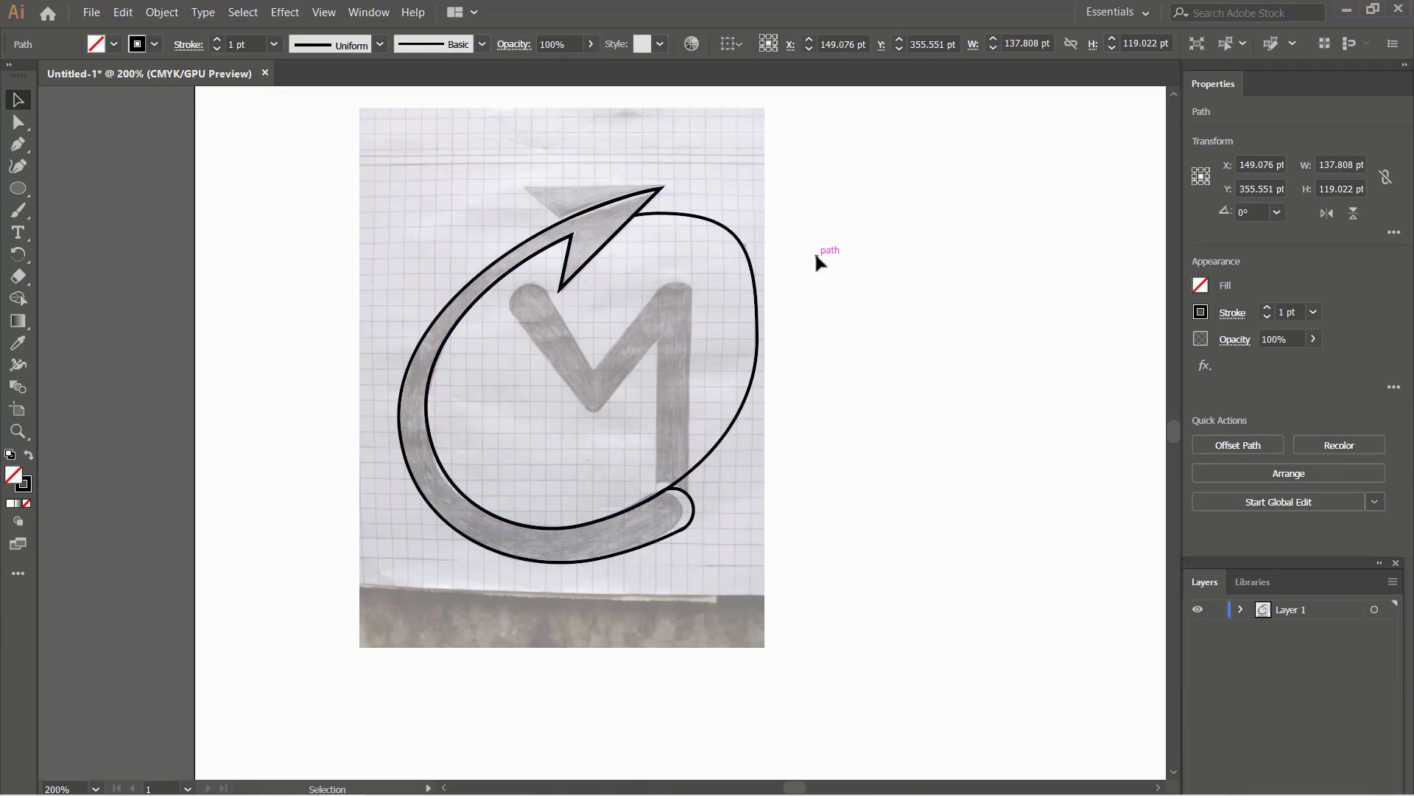
pyautogui.click(759, 296)
pyautogui.hotkey('ctrl', '+')
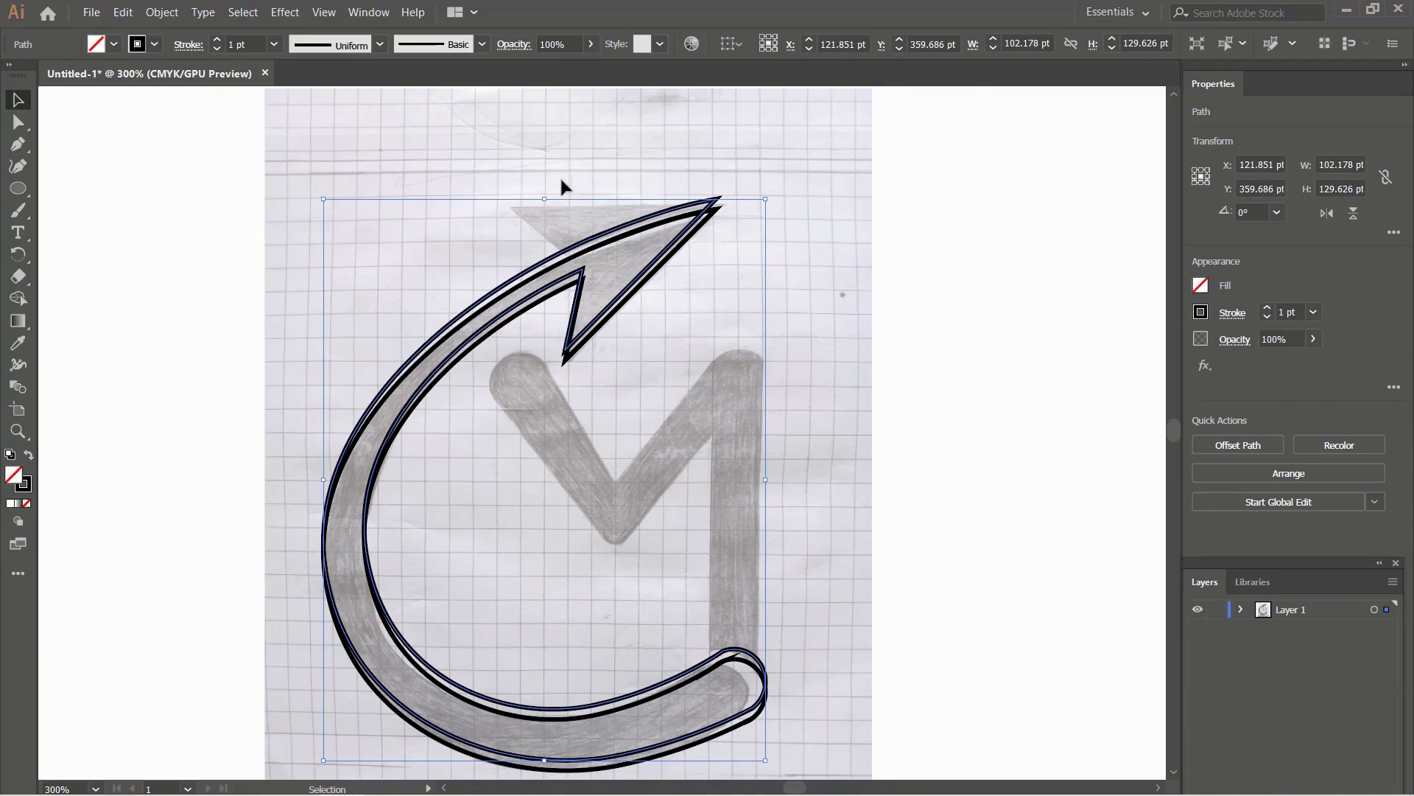
# Step: Draw the arrowhead's upper half as a closed Pen path over the sketch, curving its lower edge along the copied C's outer edge
pyautogui.scroll(2, 560, 177)
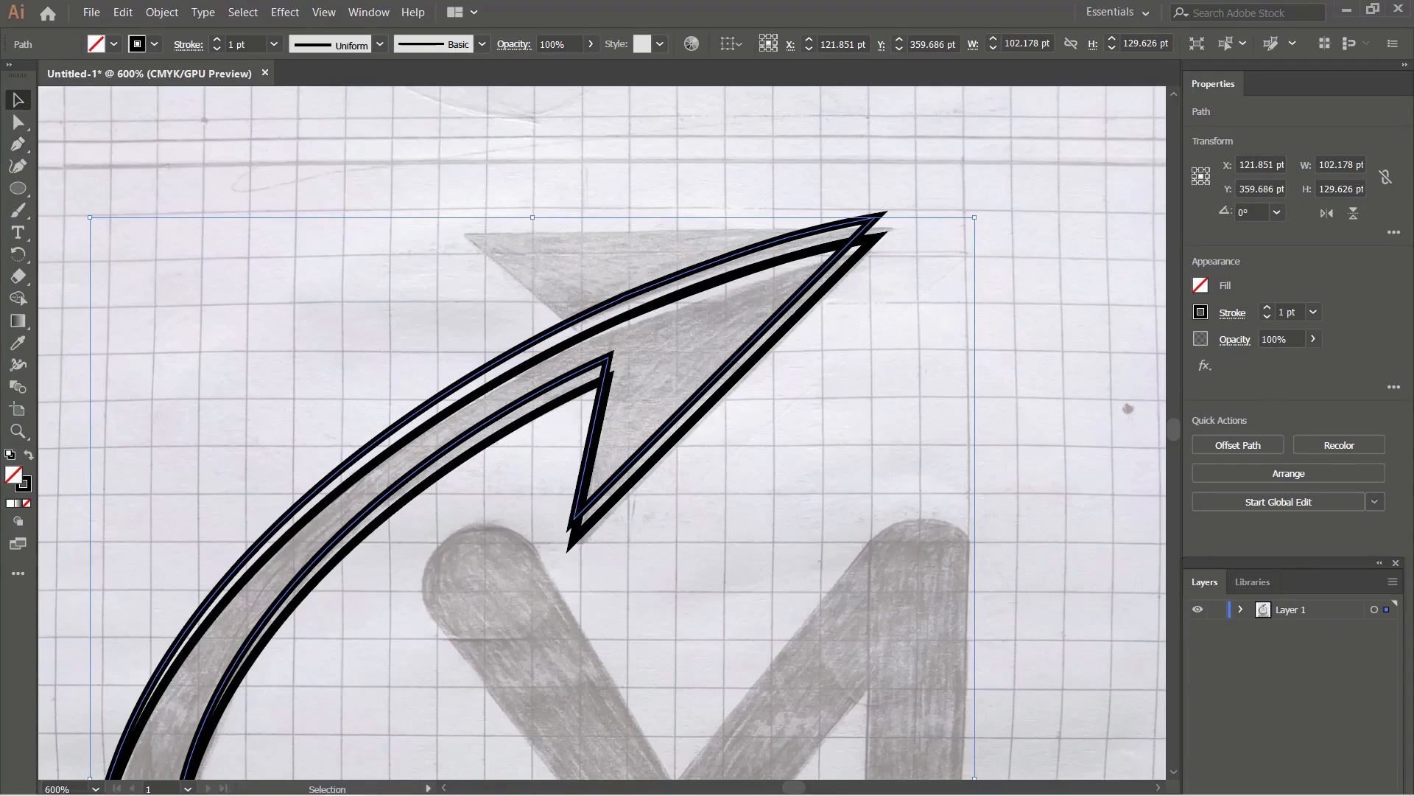
pyautogui.click(19, 145)
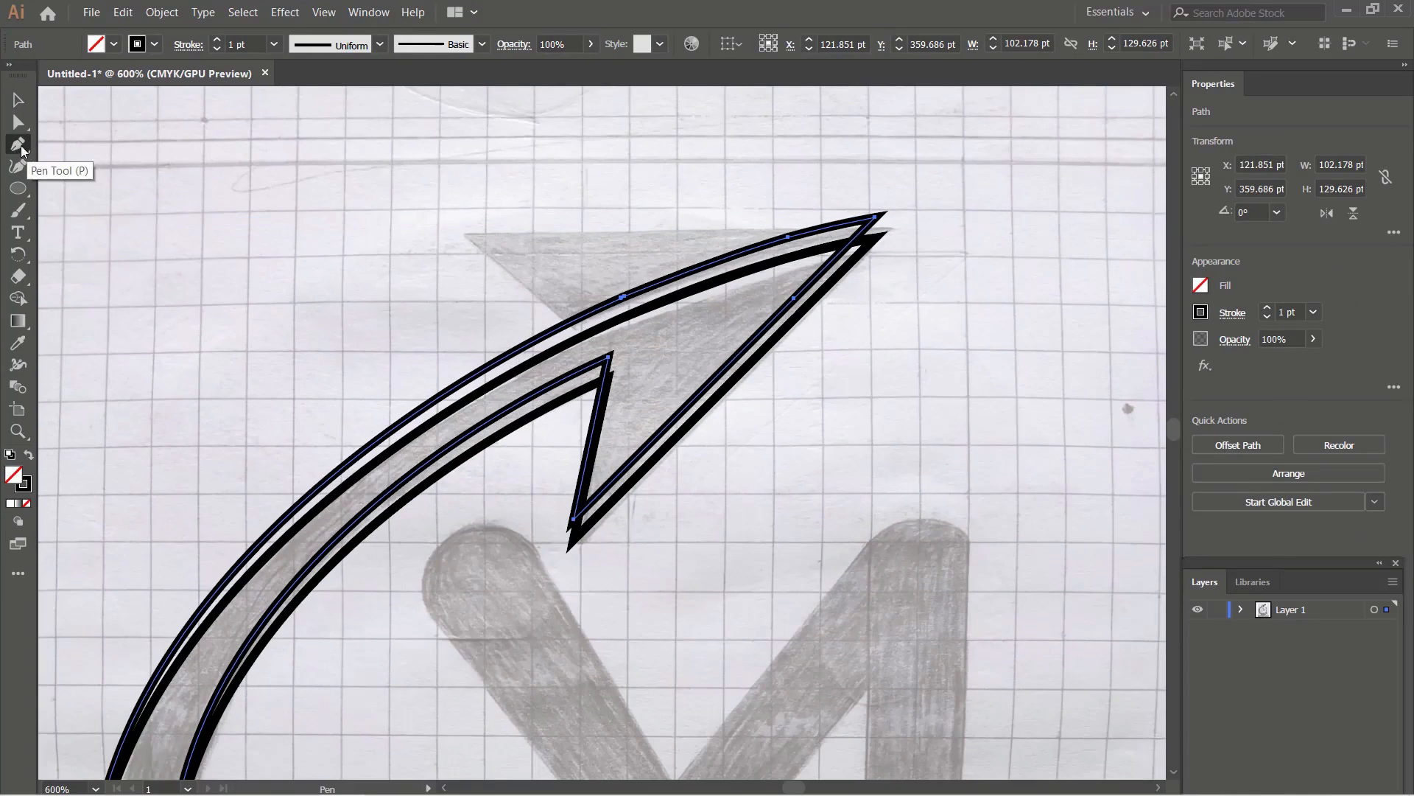
pyautogui.click(813, 233)
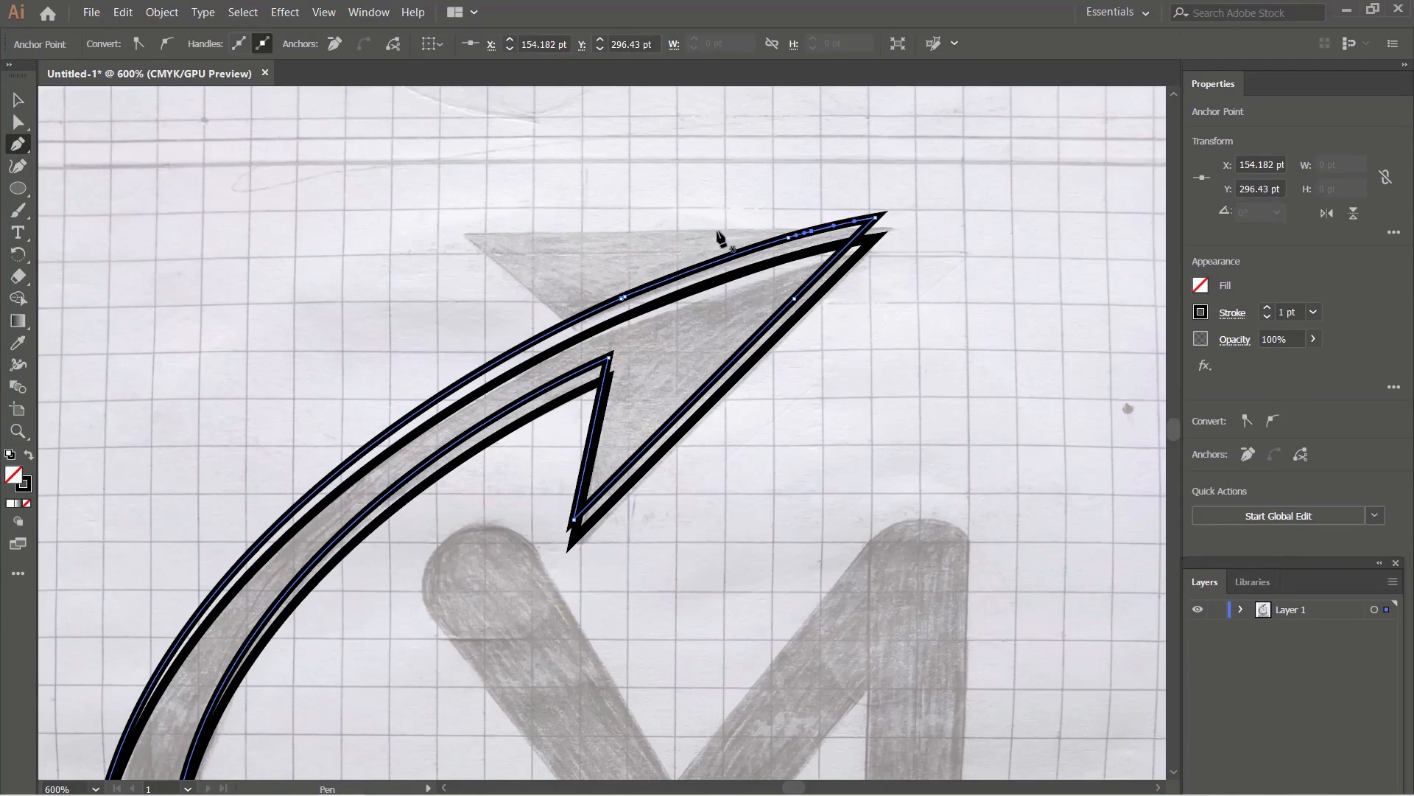
pyautogui.click(464, 238)
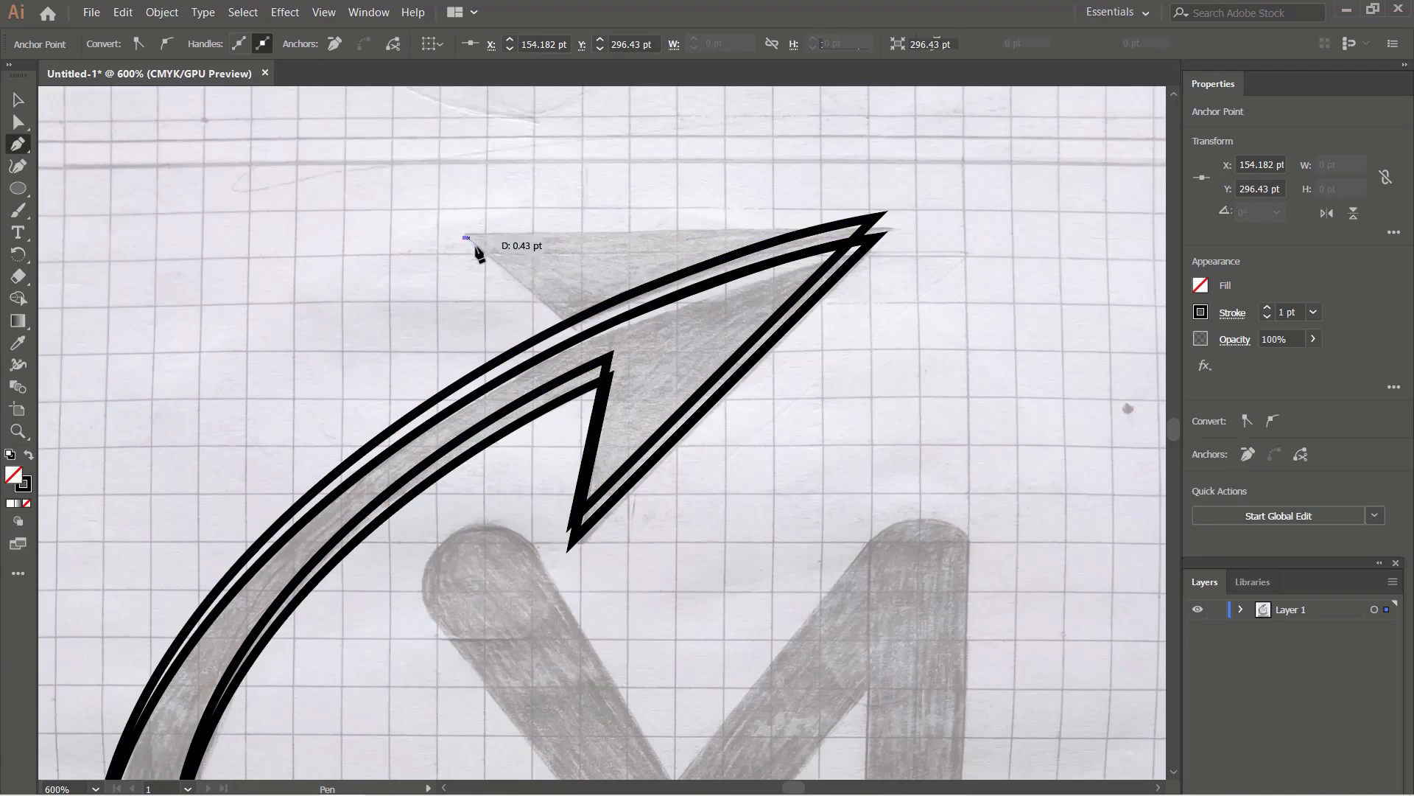
pyautogui.click(566, 325)
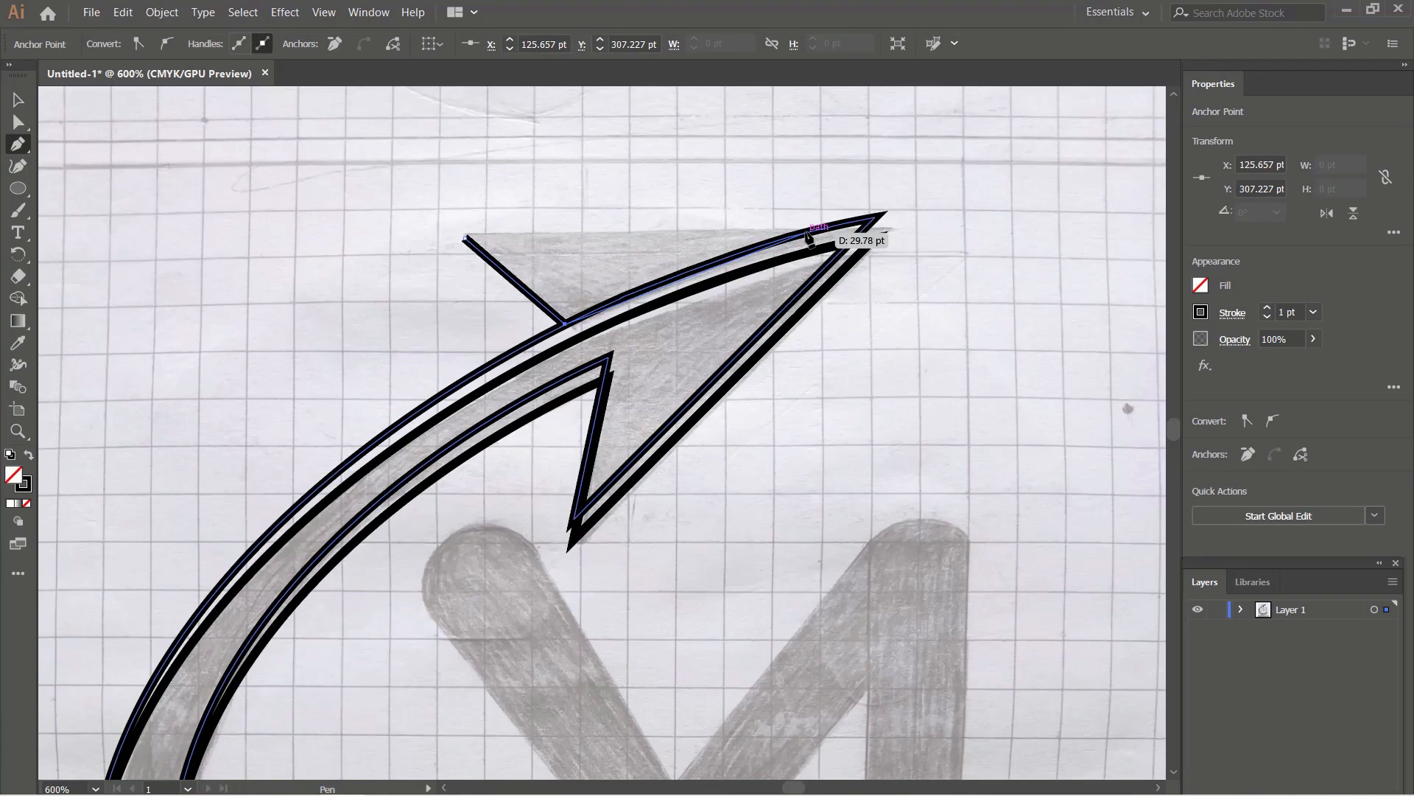
pyautogui.moveTo(808, 236); pyautogui.dragTo(886, 221)
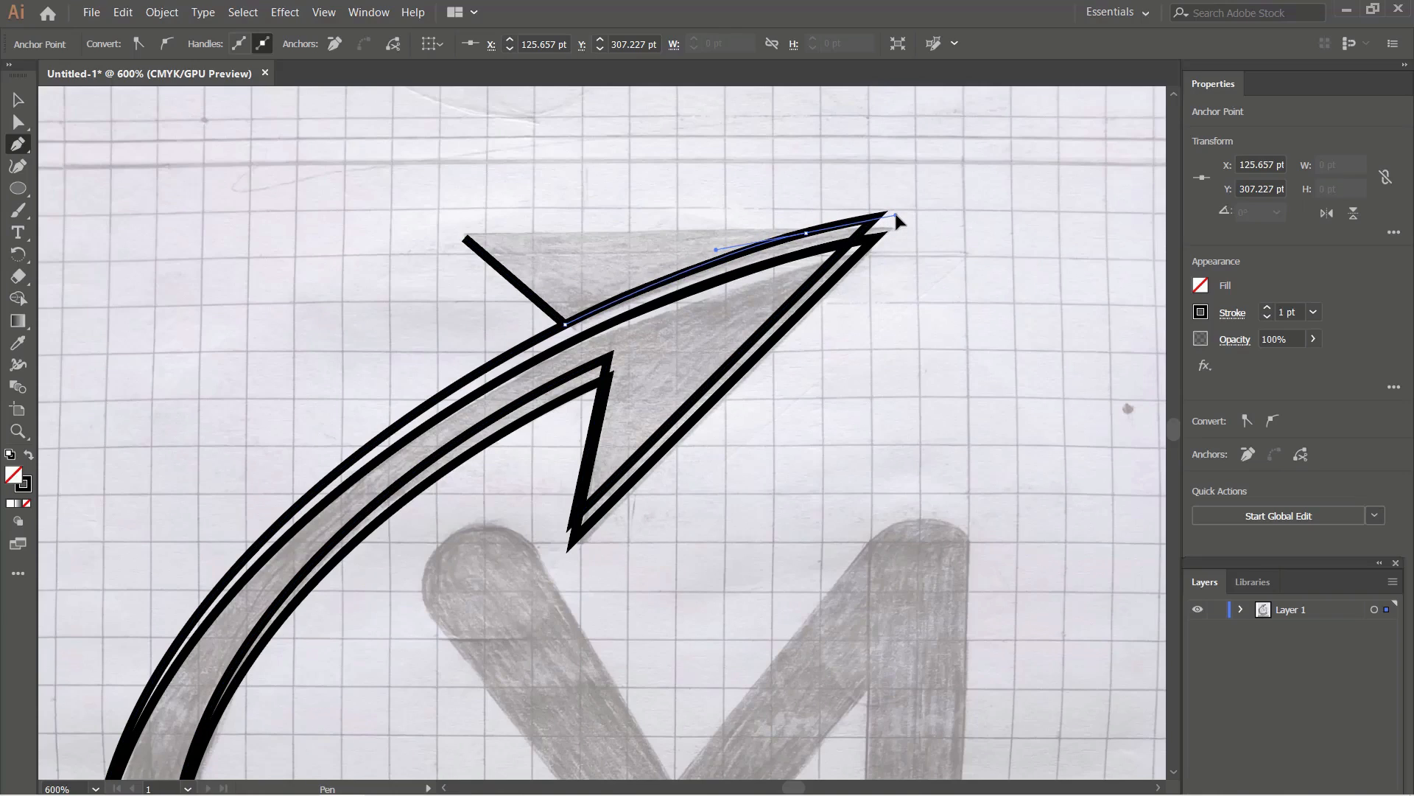
pyautogui.moveTo(894, 214); pyautogui.dragTo(647, 227)
pyautogui.press('v')
pyautogui.hotkey('ctrl', '-')
pyautogui.hotkey('ctrl', '-')
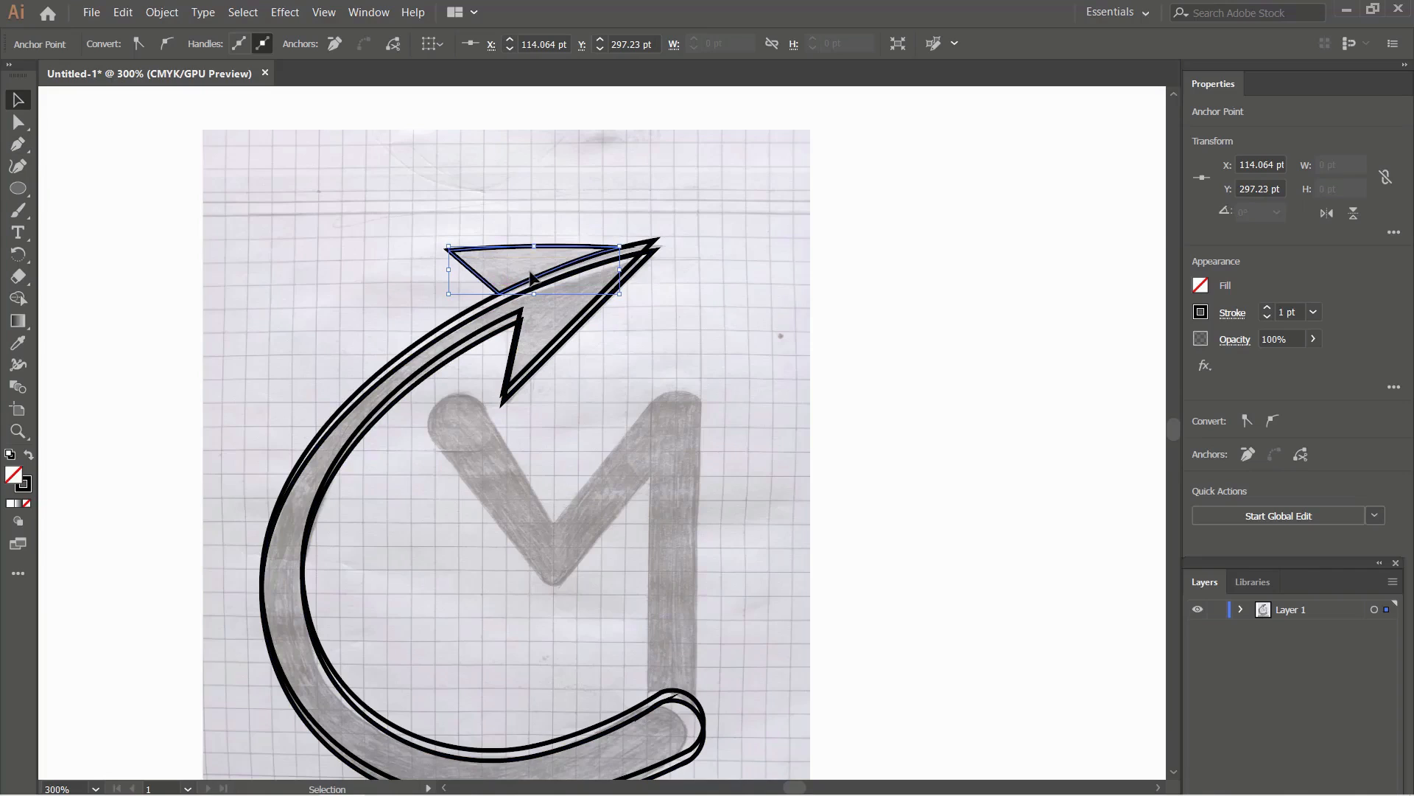
pyautogui.scroll(-3, 565, 251)
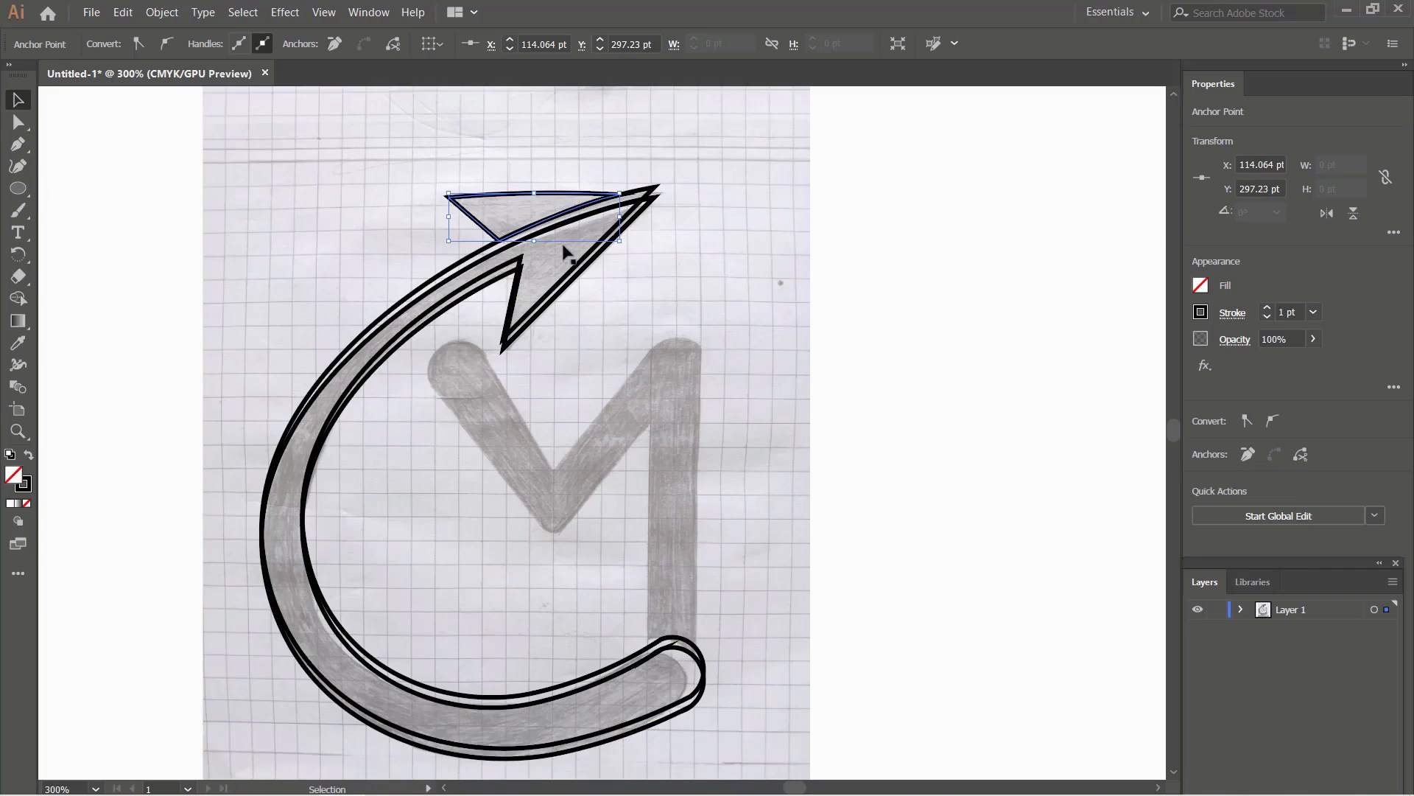
pyautogui.moveTo(104, 135); pyautogui.dragTo(816, 774)
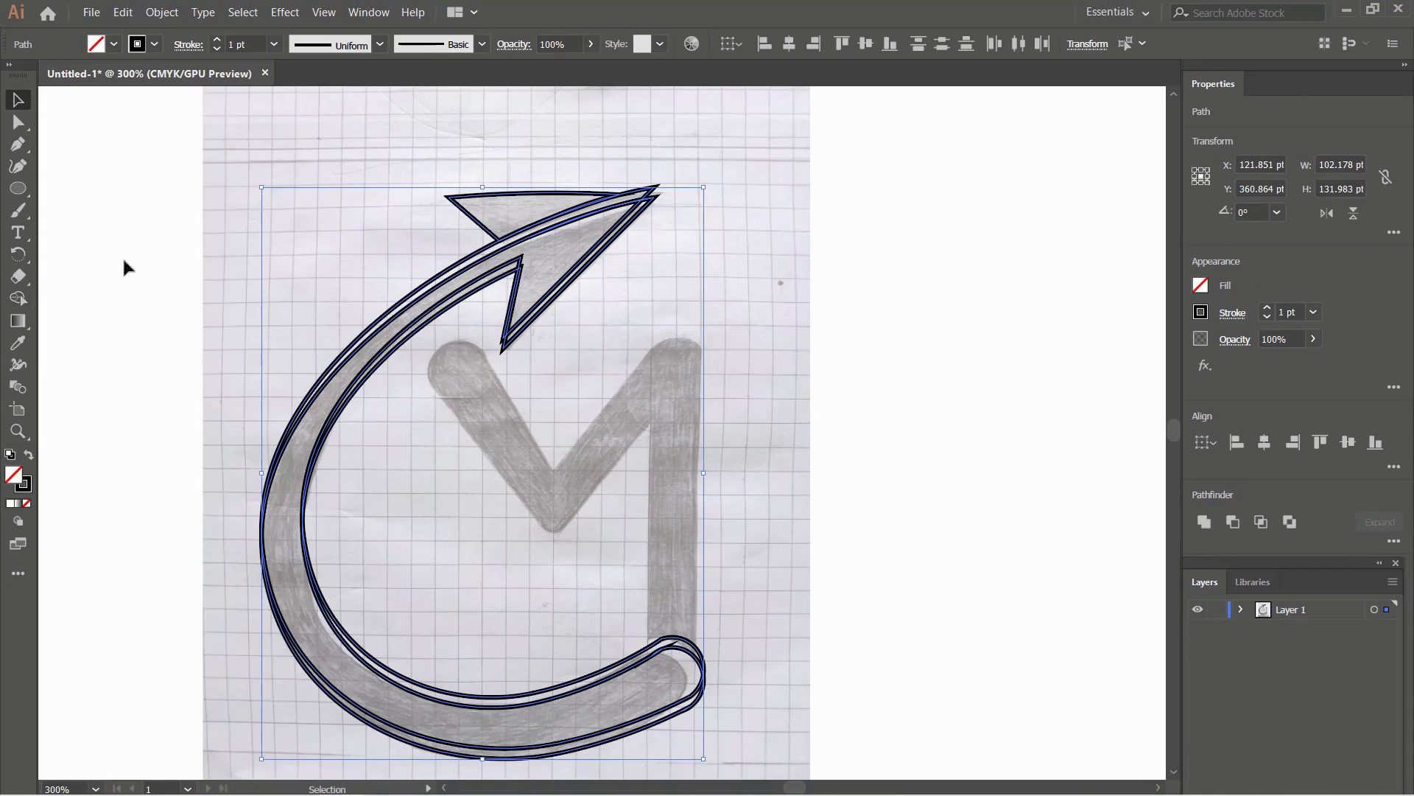
pyautogui.hotkey('shift', 'm')
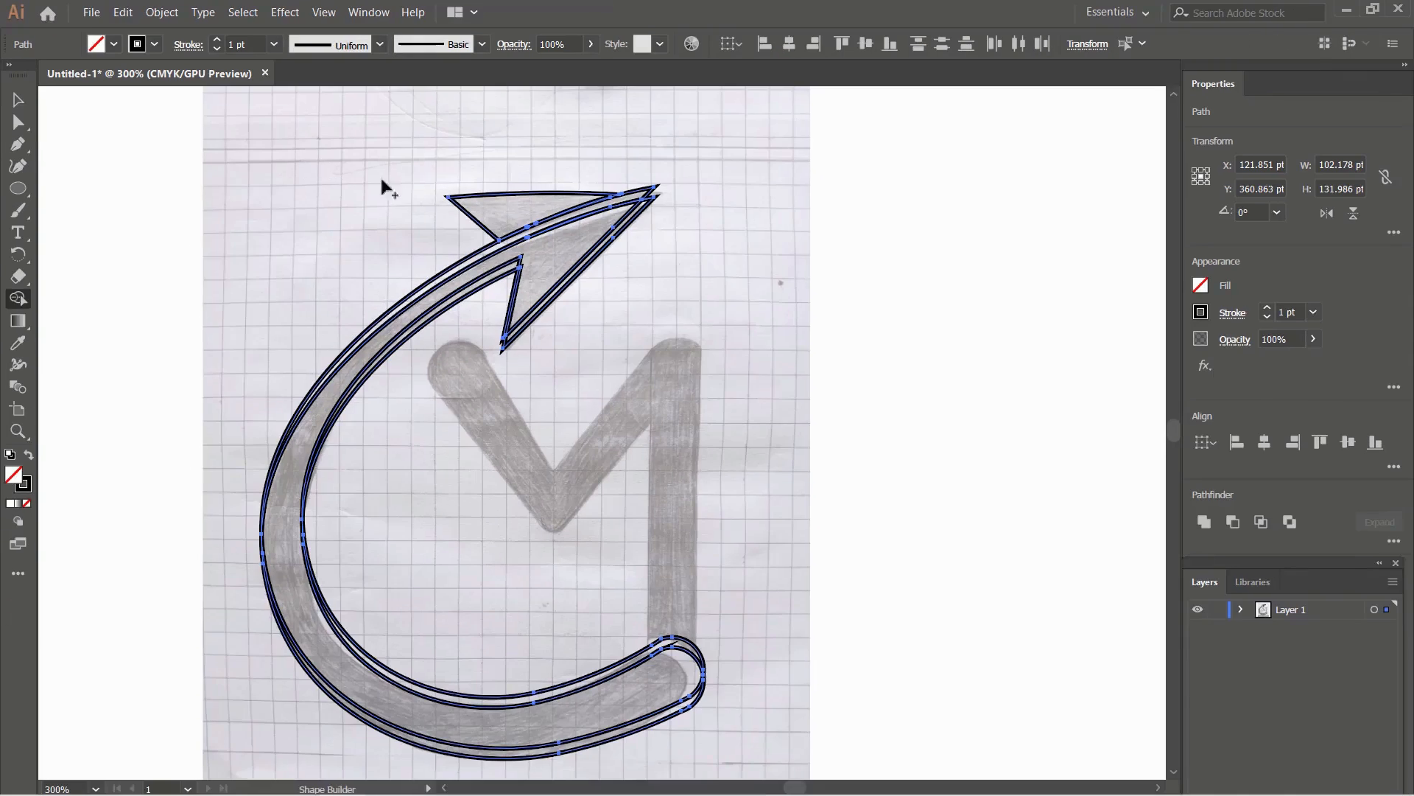
pyautogui.click(37, 127)
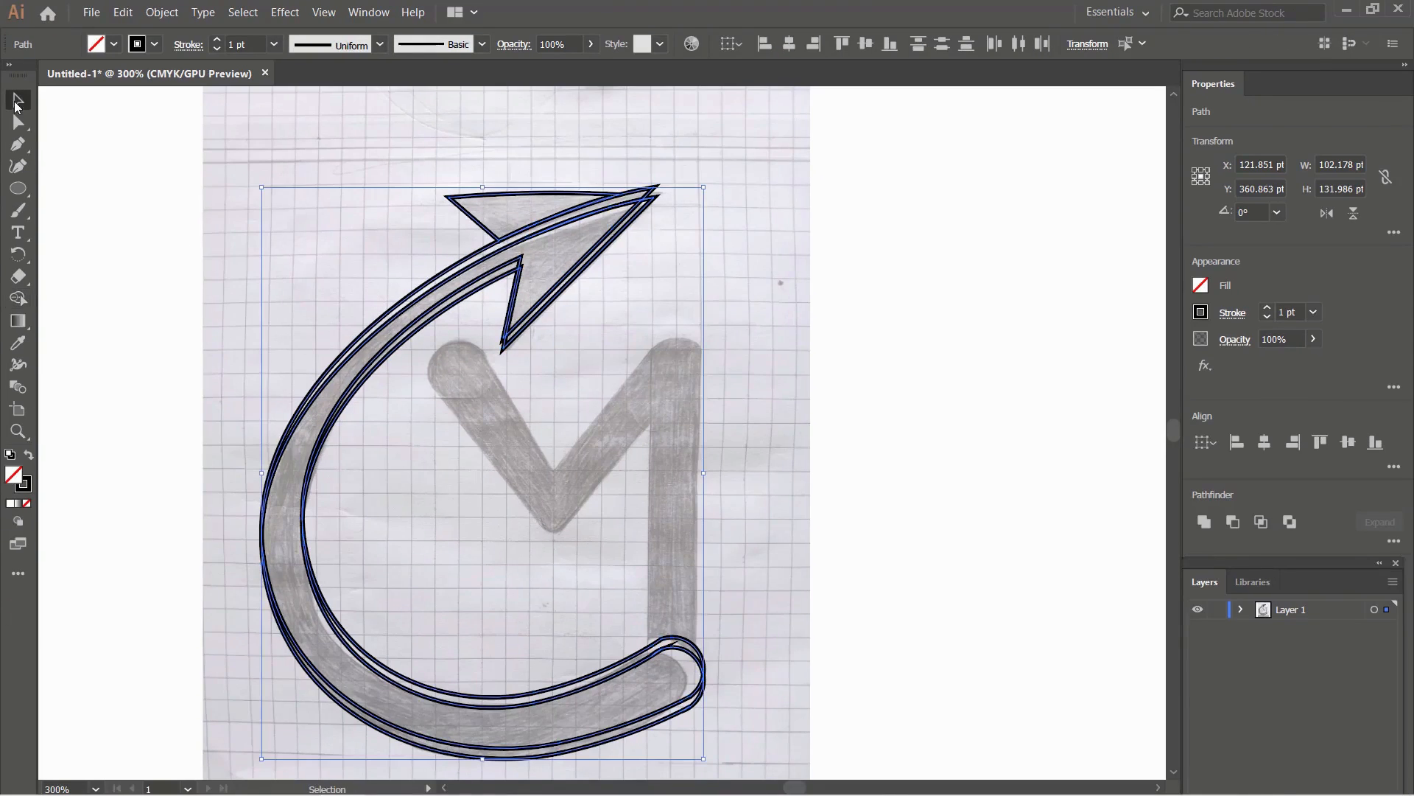
pyautogui.click(786, 278)
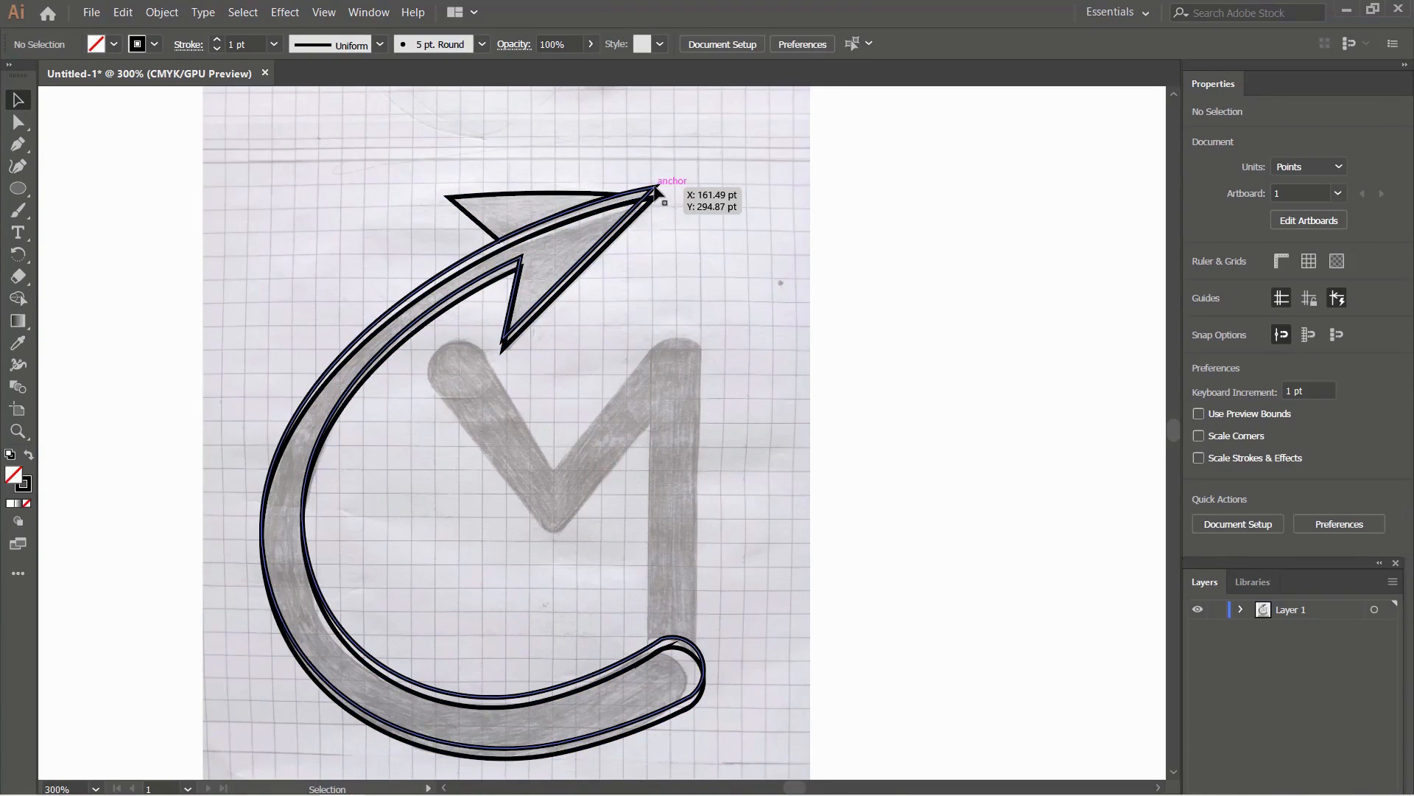
# Step: Move the copied C away from the original and shift the arrowhead's upper half left onto its sketched shape
pyautogui.moveTo(657, 190); pyautogui.dragTo(891, 219)
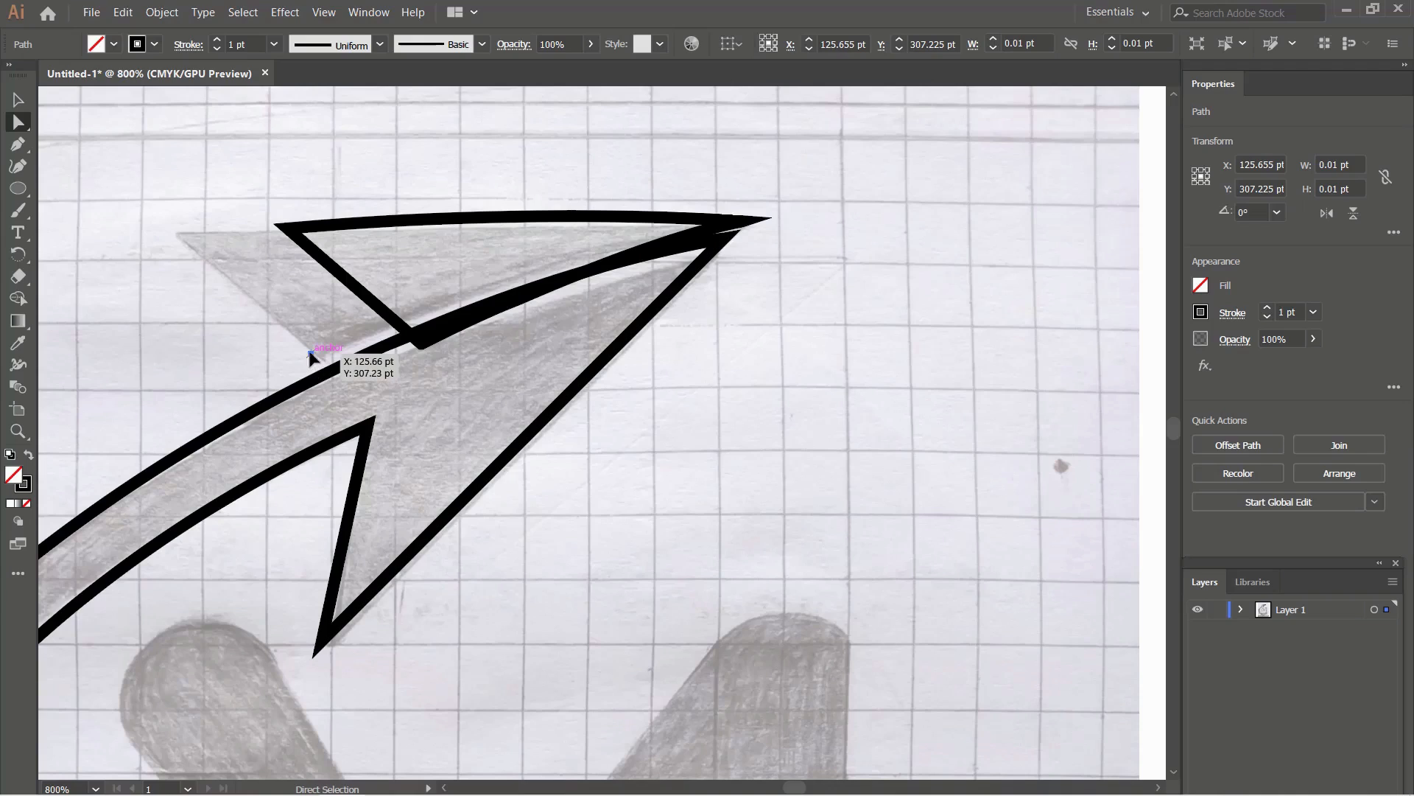
pyautogui.click(310, 355)
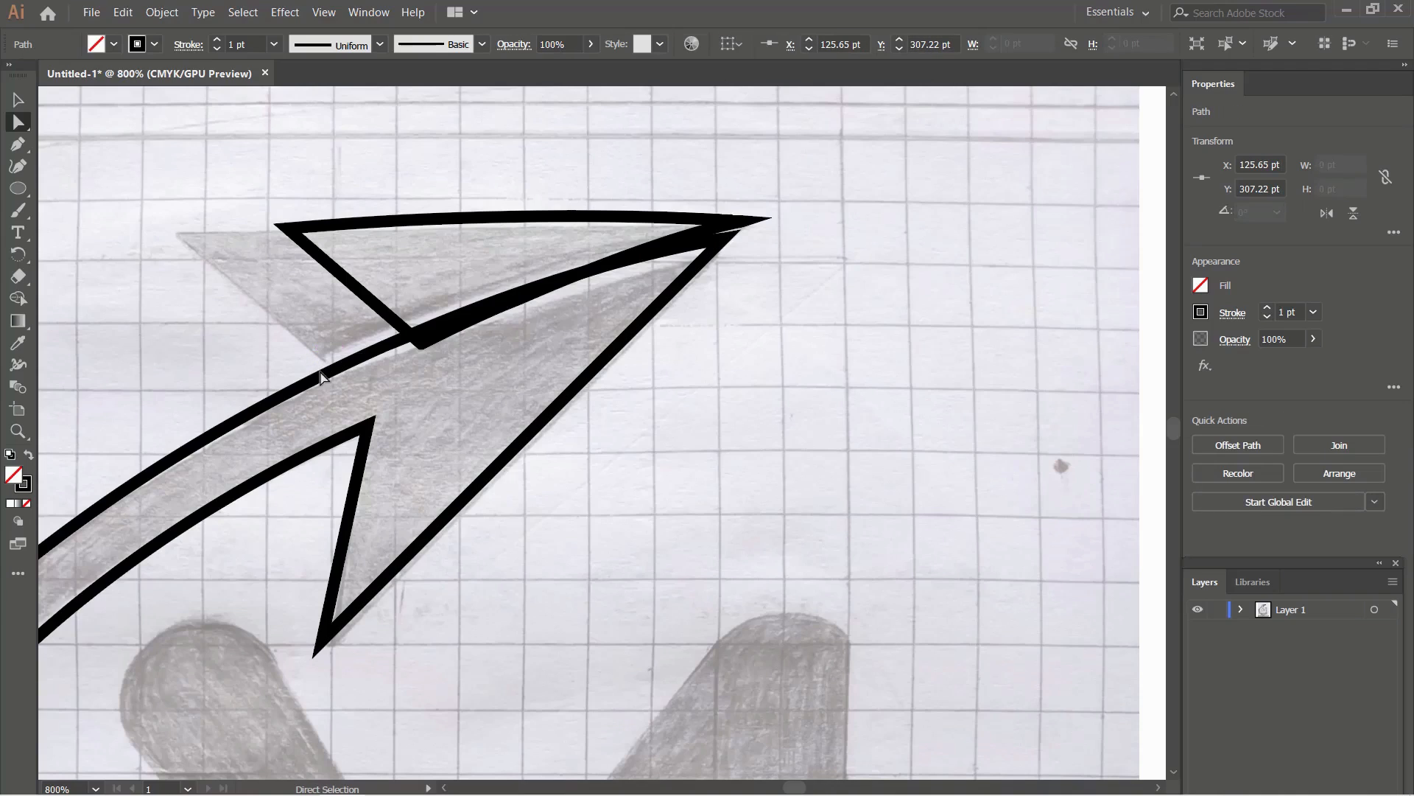
pyautogui.click(321, 377)
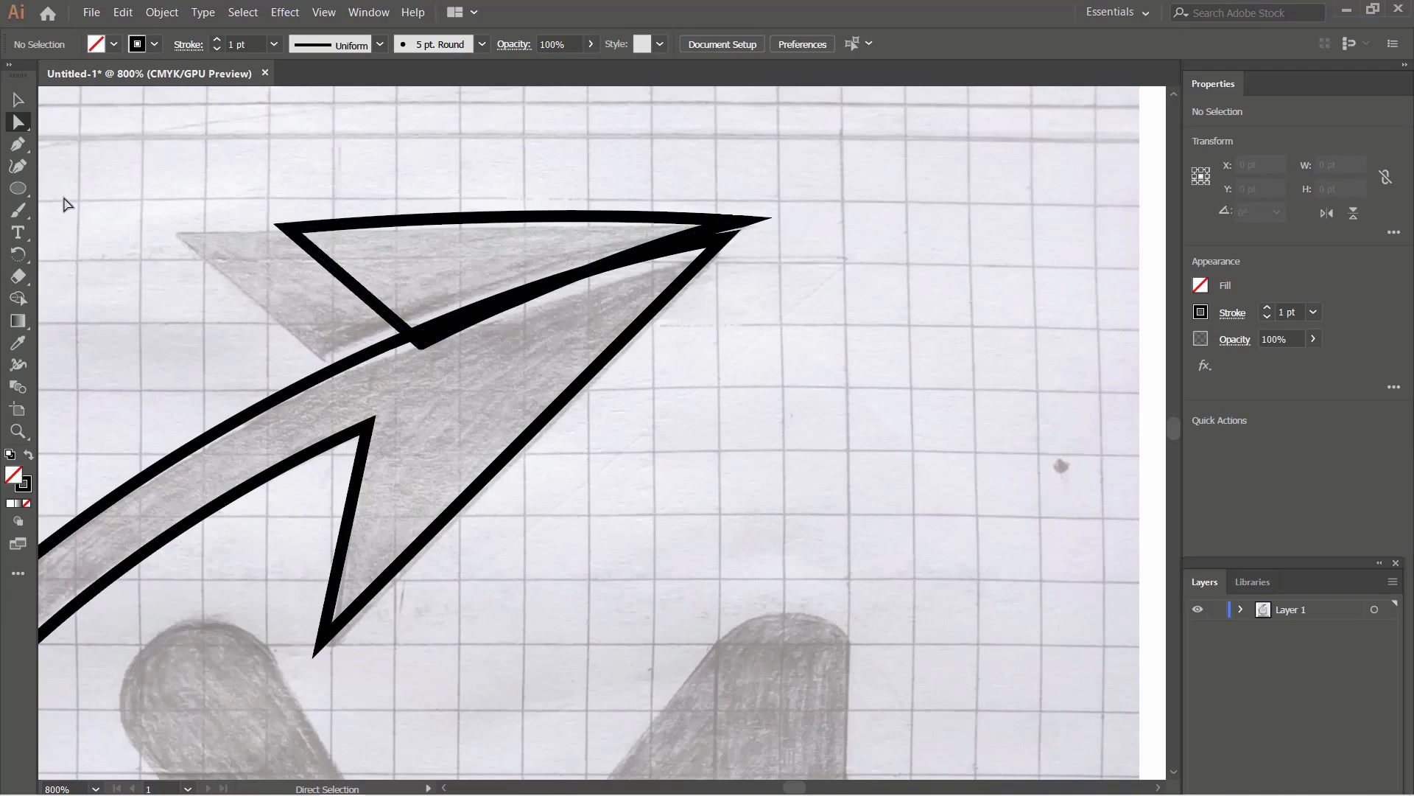
pyautogui.click(19, 102)
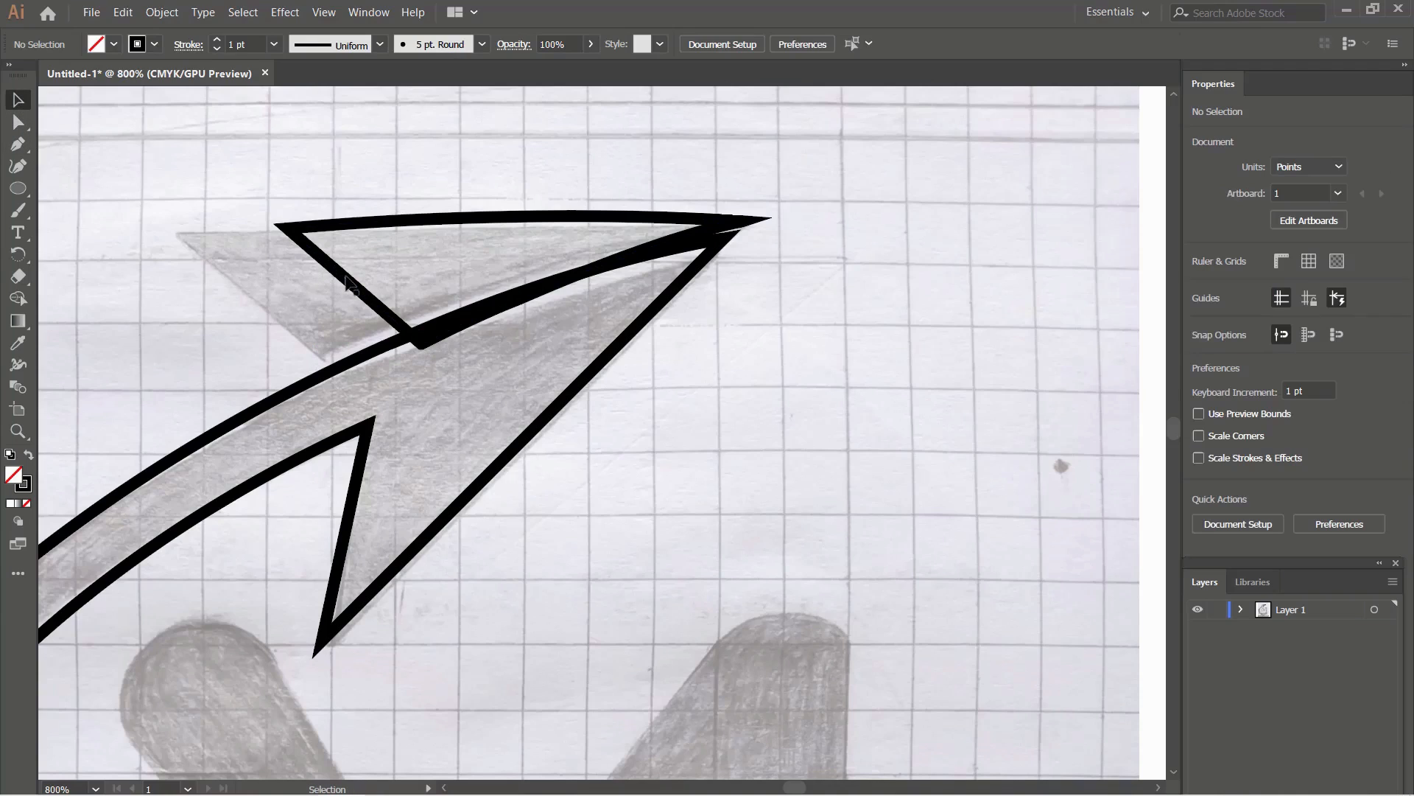
pyautogui.moveTo(355, 285)
pyautogui.mouseDown()
pyautogui.moveTo(255, 269)
pyautogui.moveTo(241, 284)
pyautogui.mouseUp()
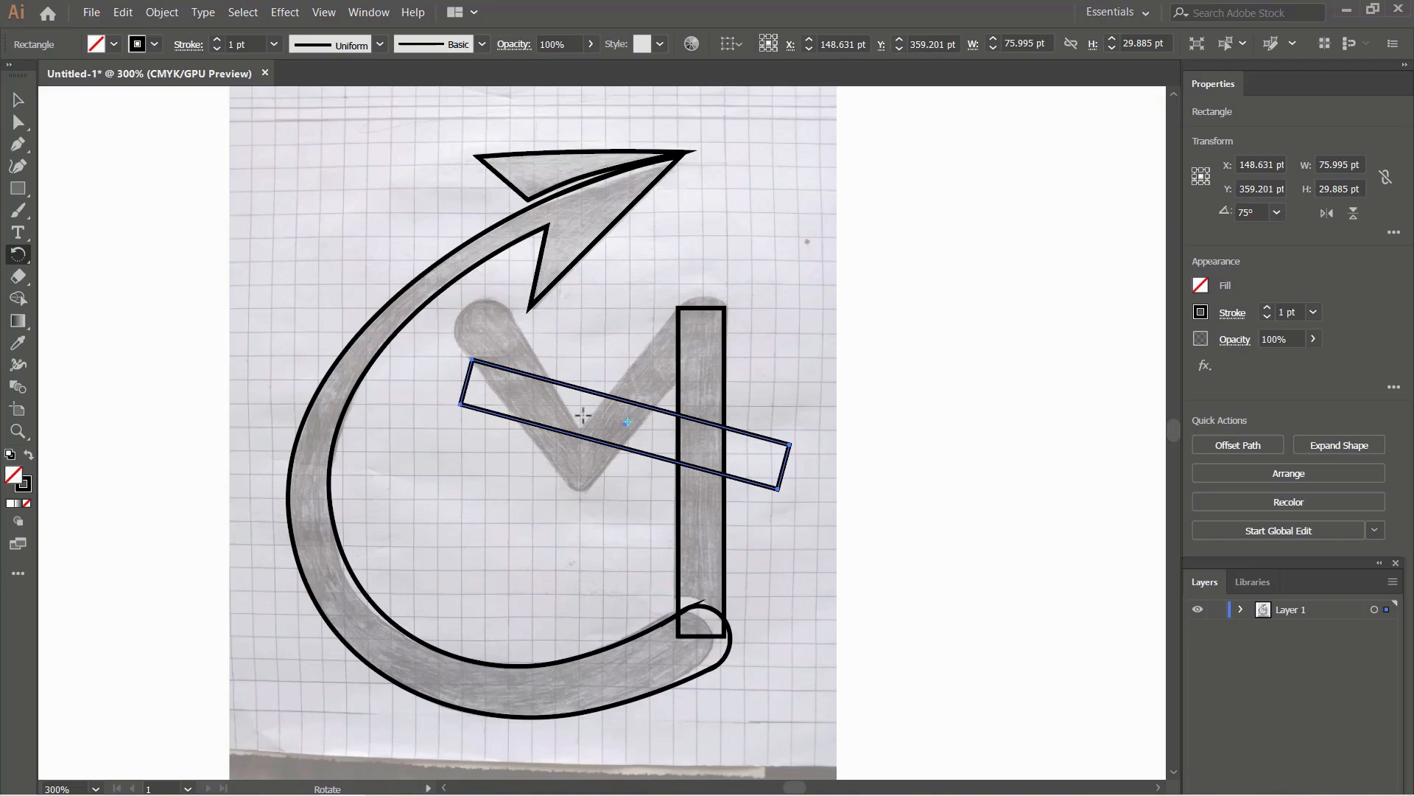
# Step: Undo the second bar's last rotation and try moving the diagonal bar away to the left
pyautogui.hotkey('ctrl', 'z')
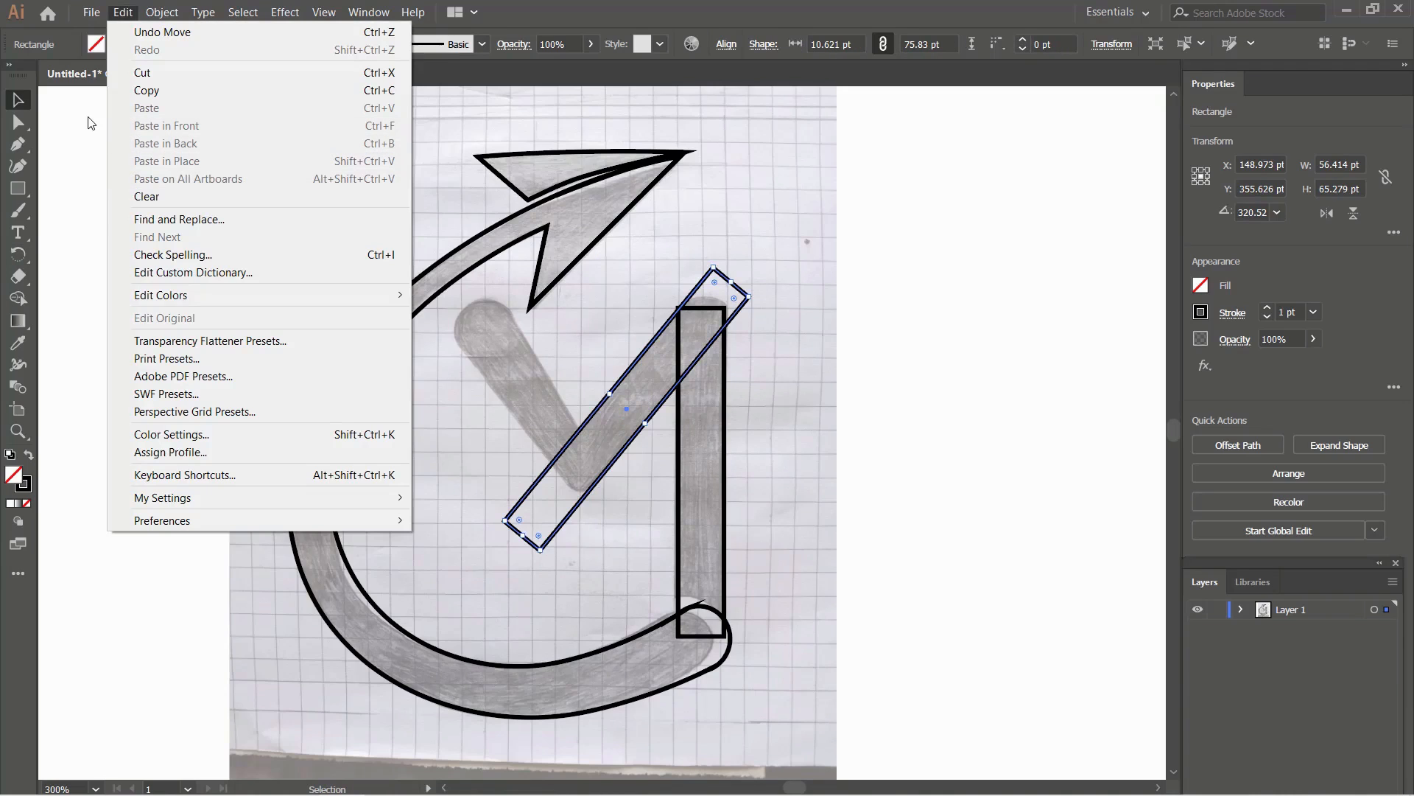
pyautogui.click(87, 115)
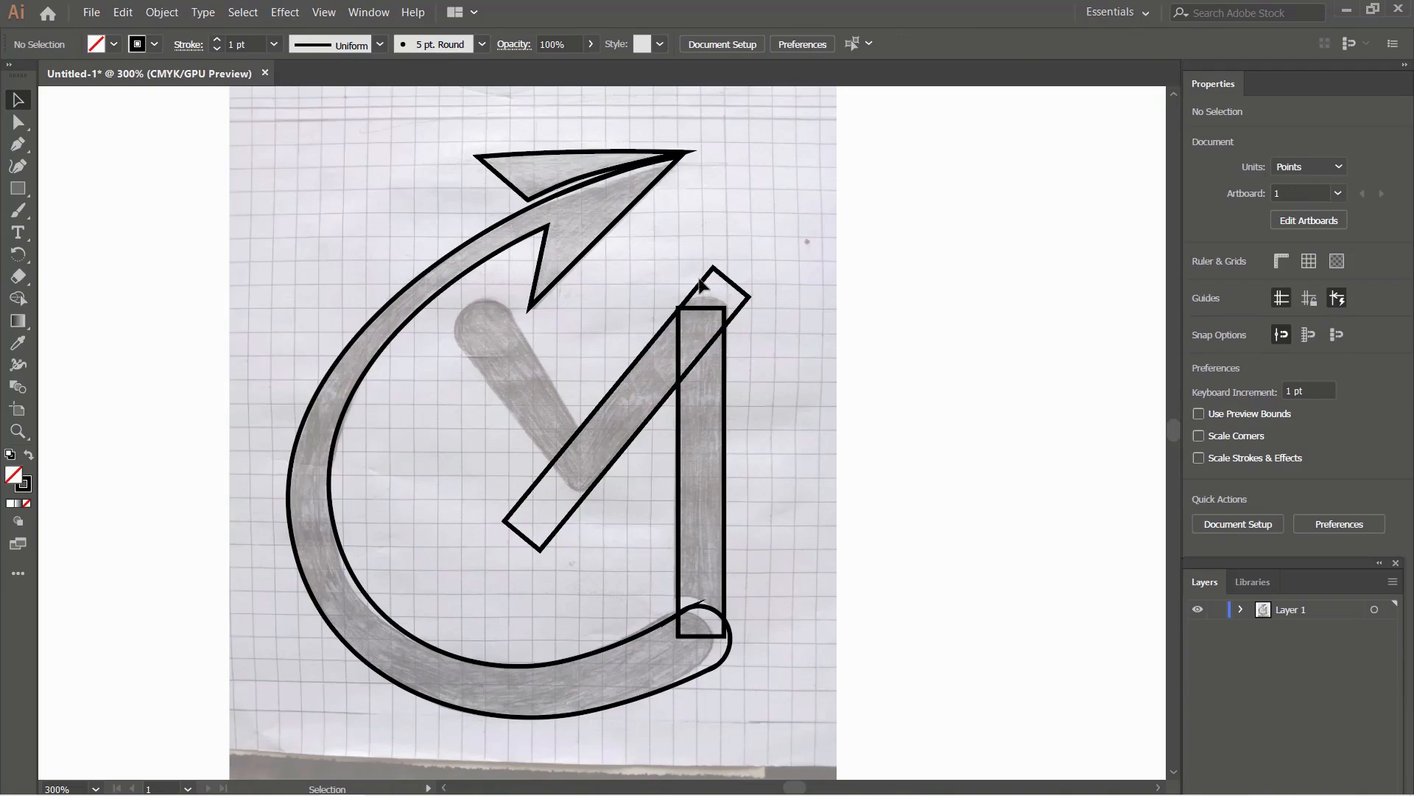
pyautogui.moveTo(701, 285); pyautogui.dragTo(622, 278)
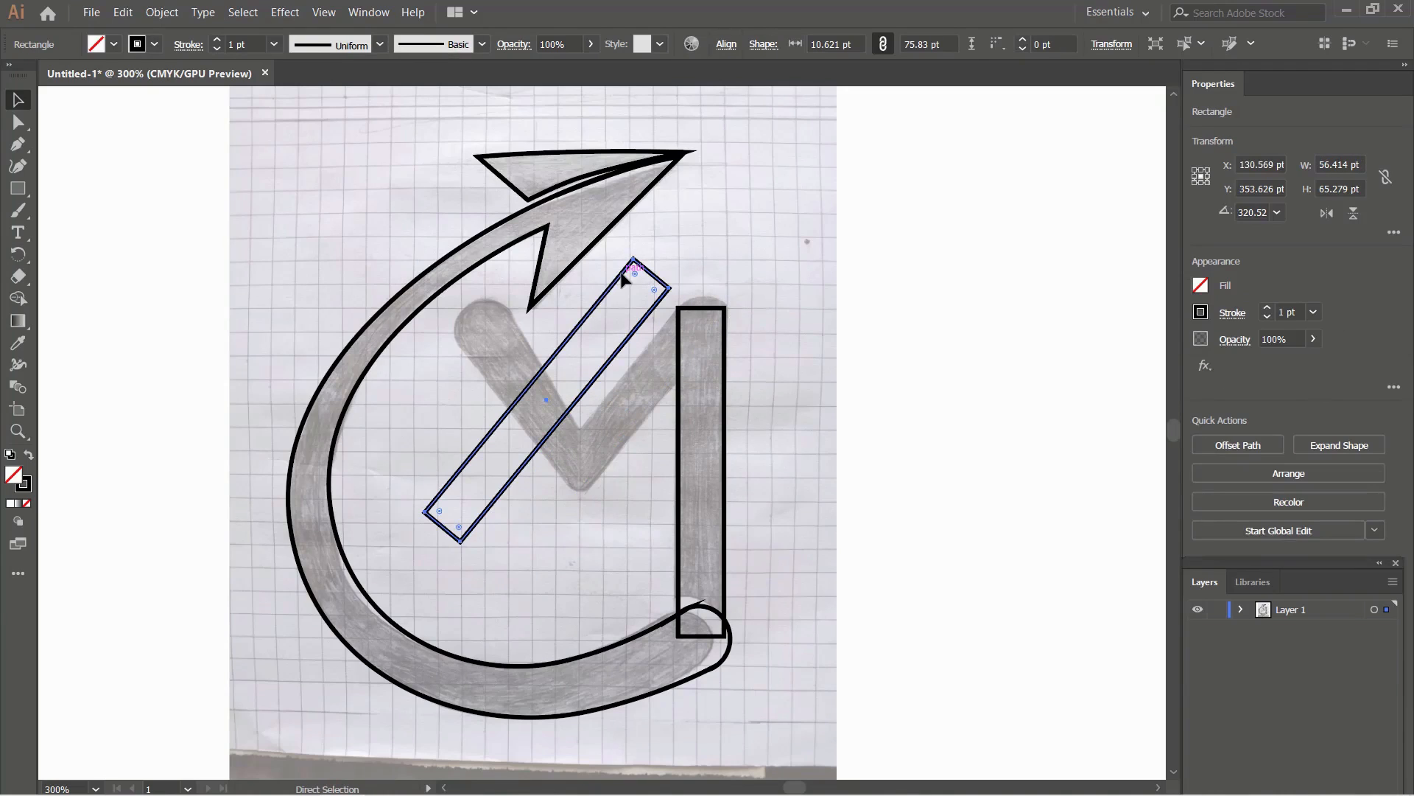
pyautogui.hotkey('ctrl', 'z')
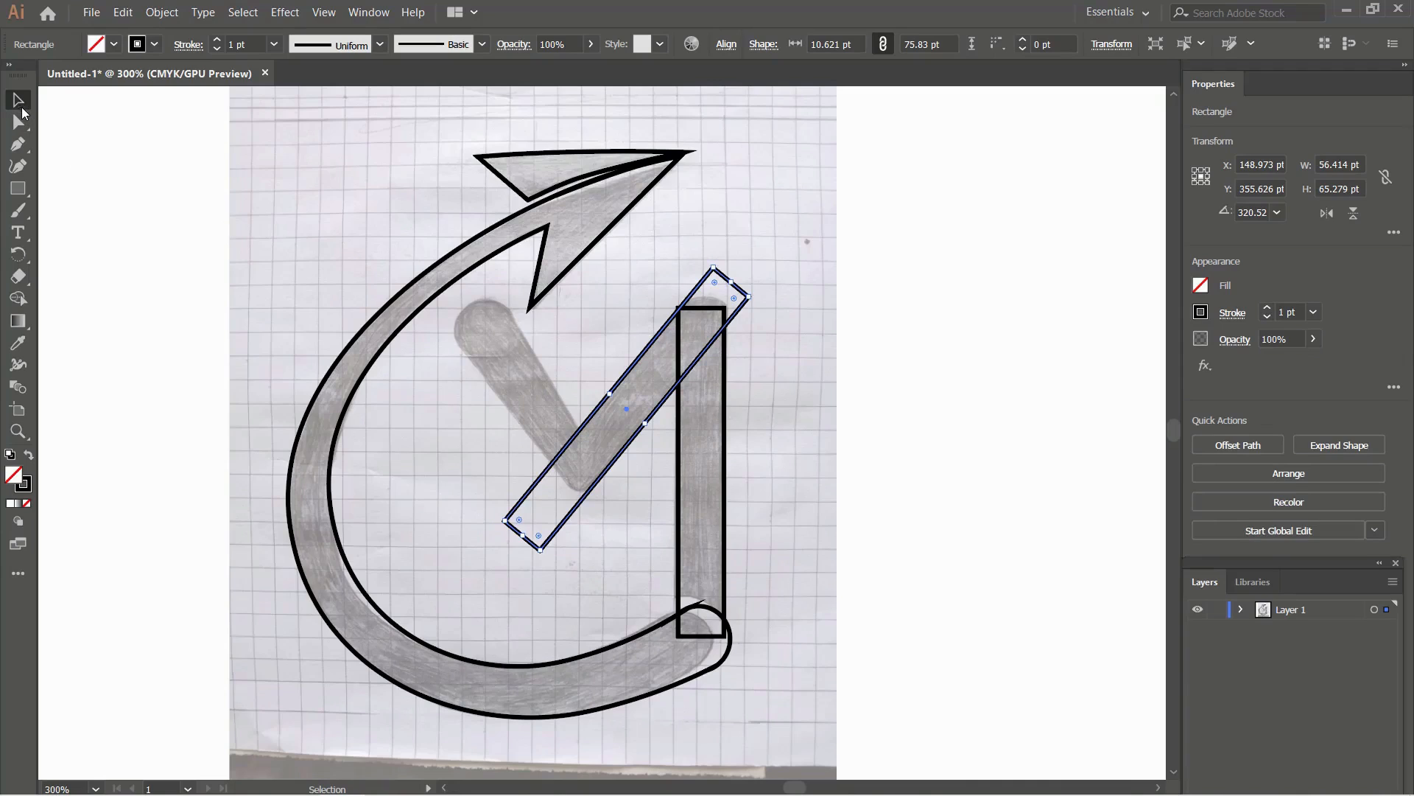
# Step: Copy the diagonal bar, paste it in front and move the duplicate left to about X 125 pt, Y 353 pt
pyautogui.click(123, 12)
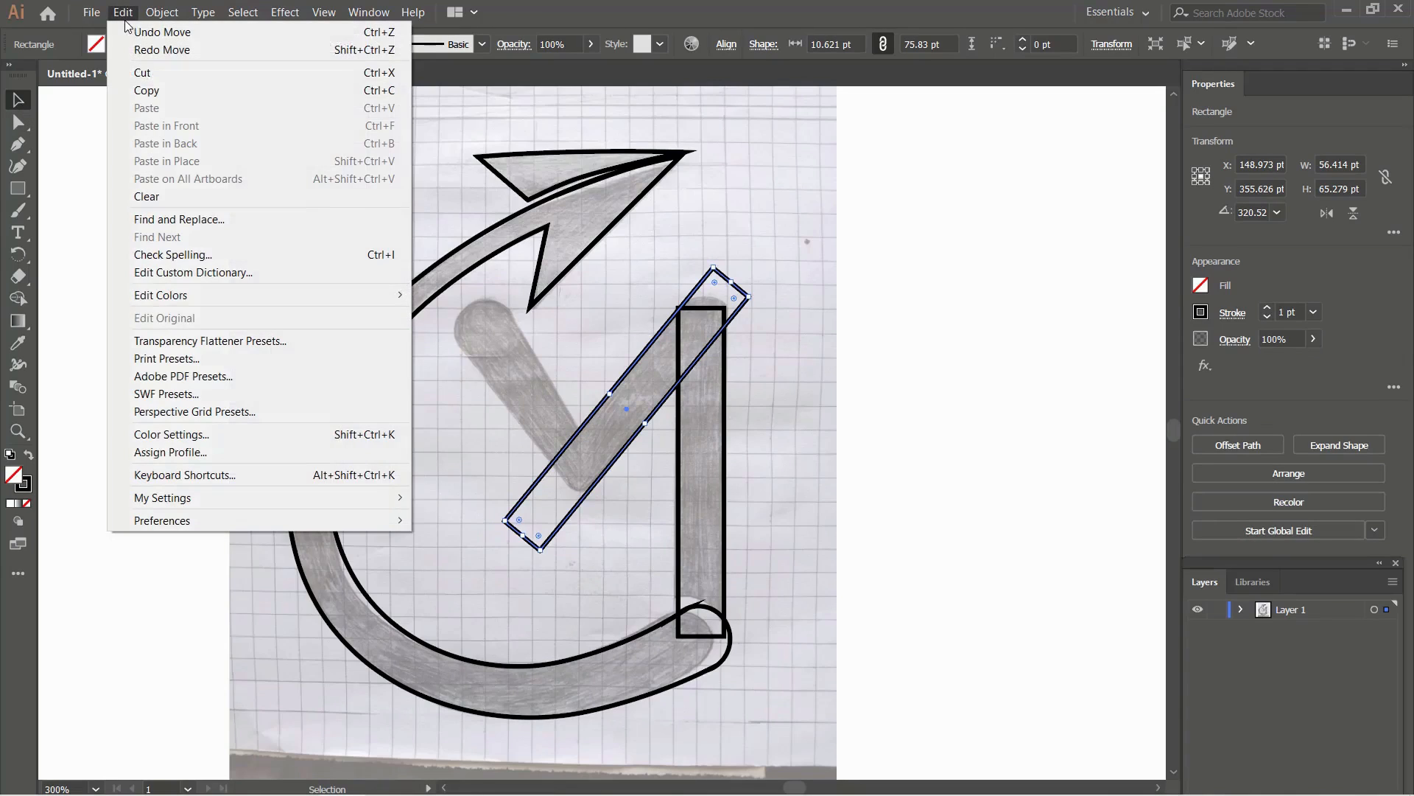
pyautogui.click(177, 91)
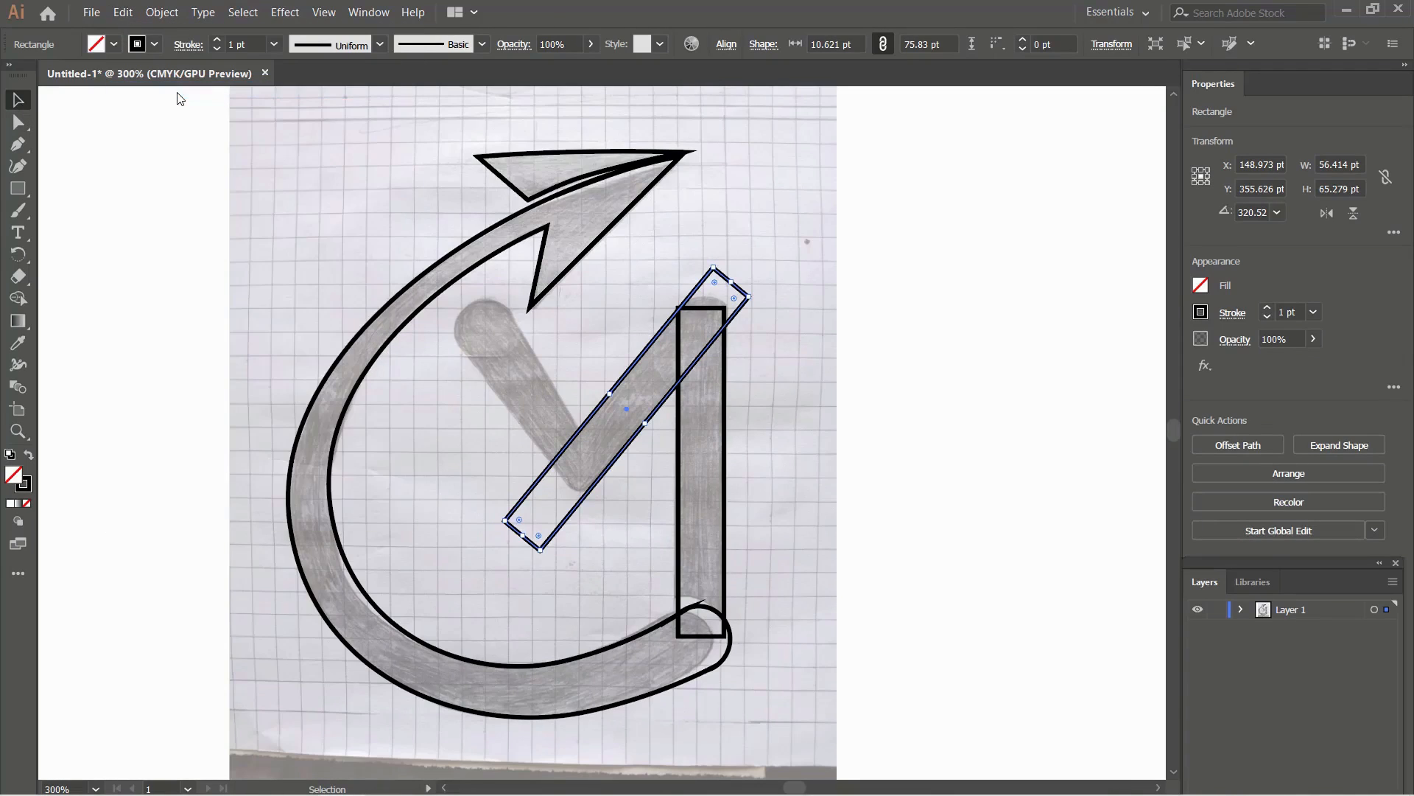
pyautogui.click(52, 118)
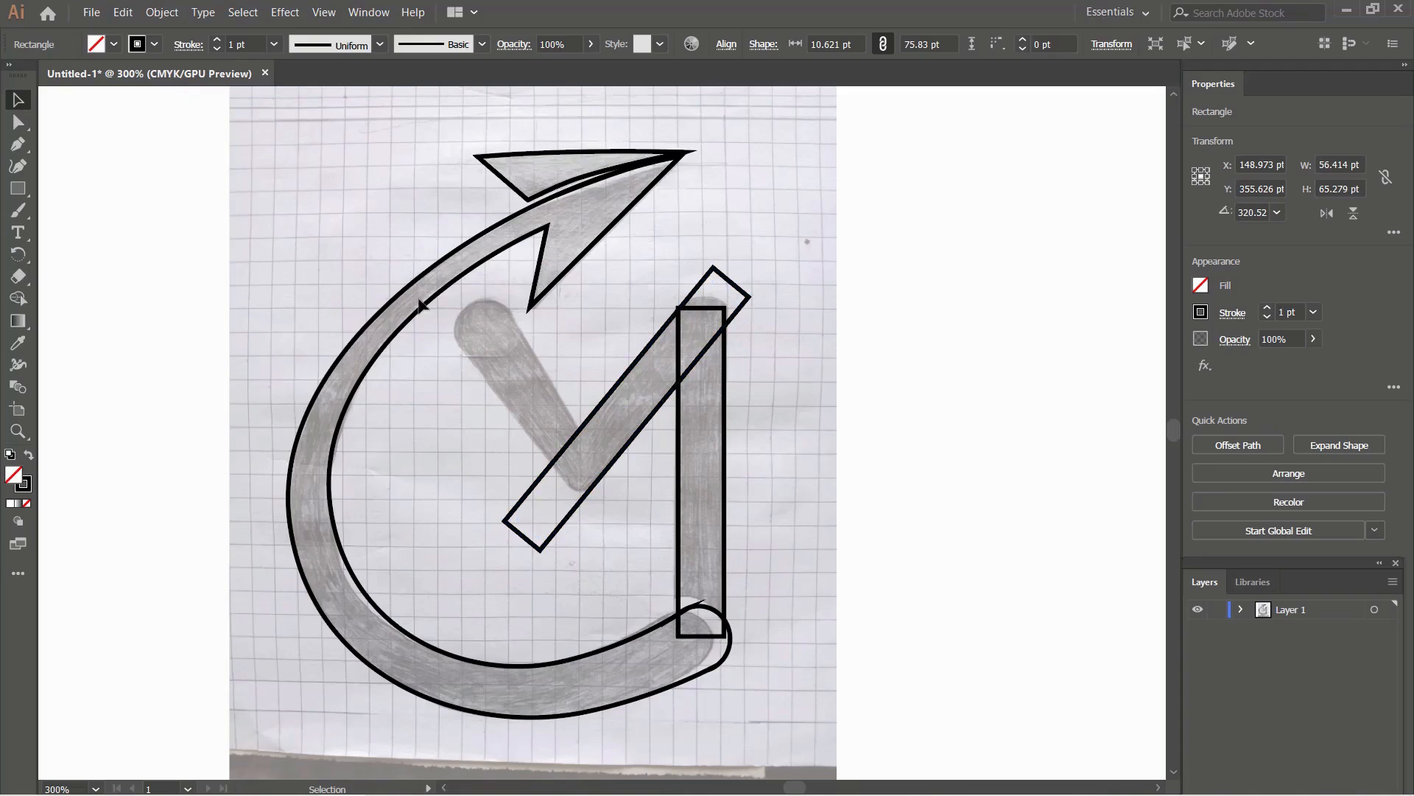
pyautogui.click(681, 316)
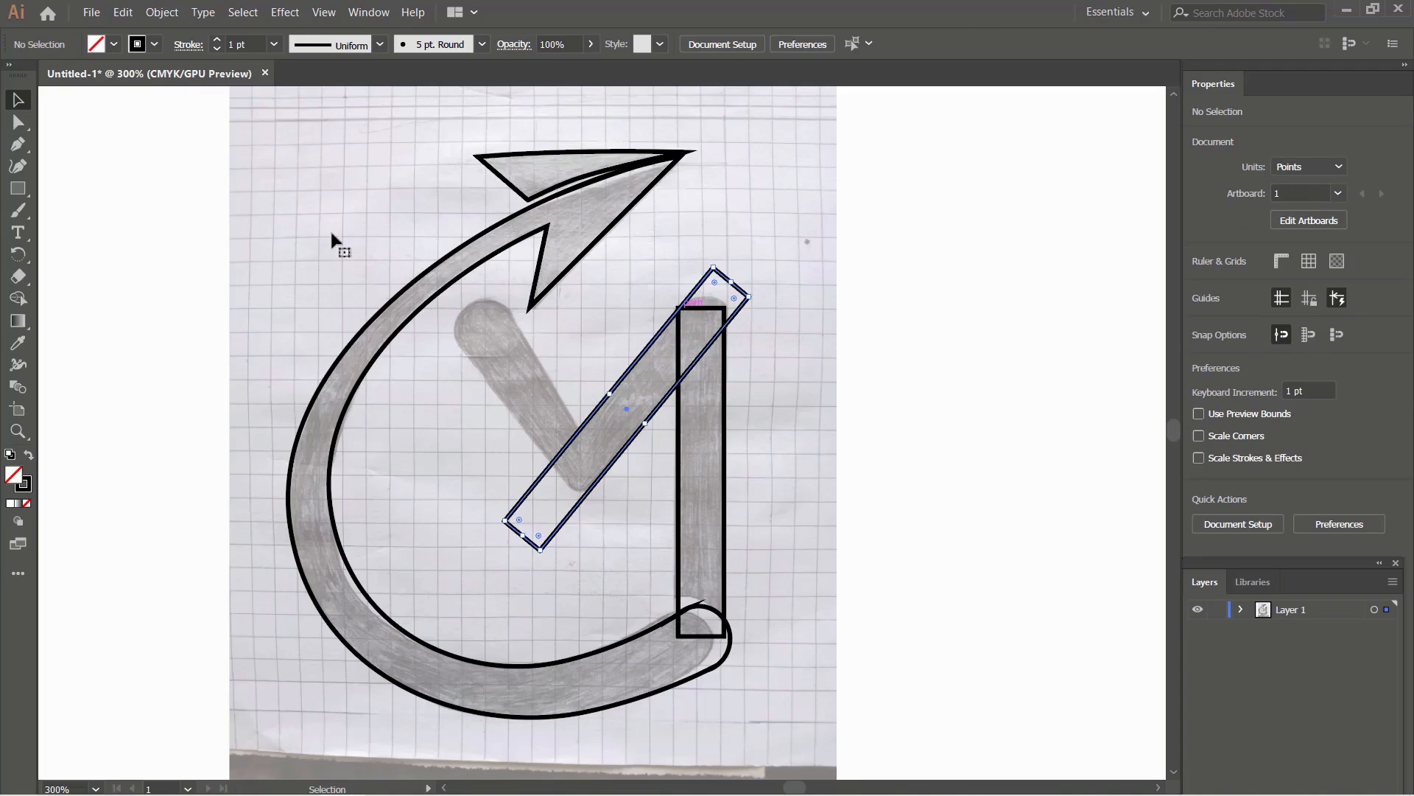
pyautogui.click(123, 13)
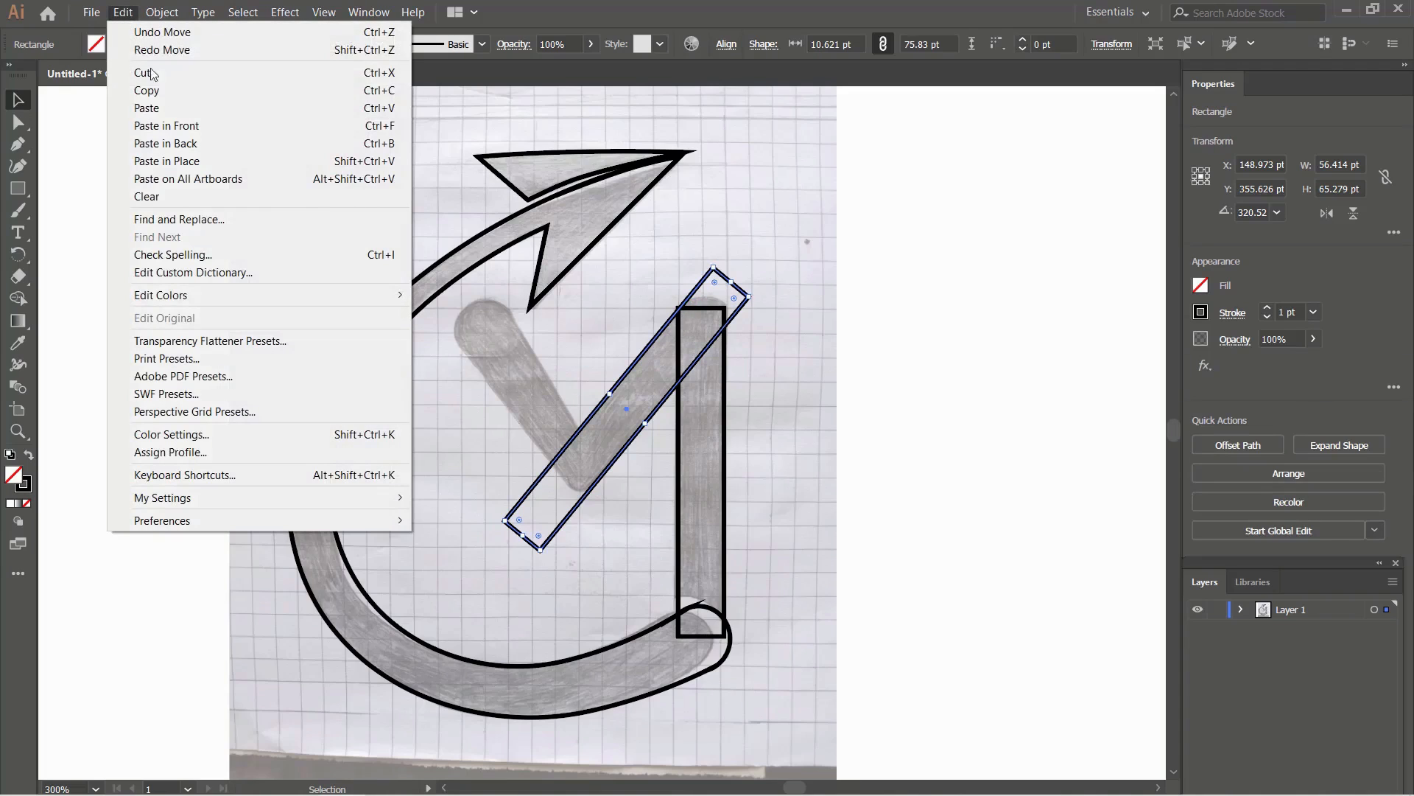
pyautogui.click(214, 127)
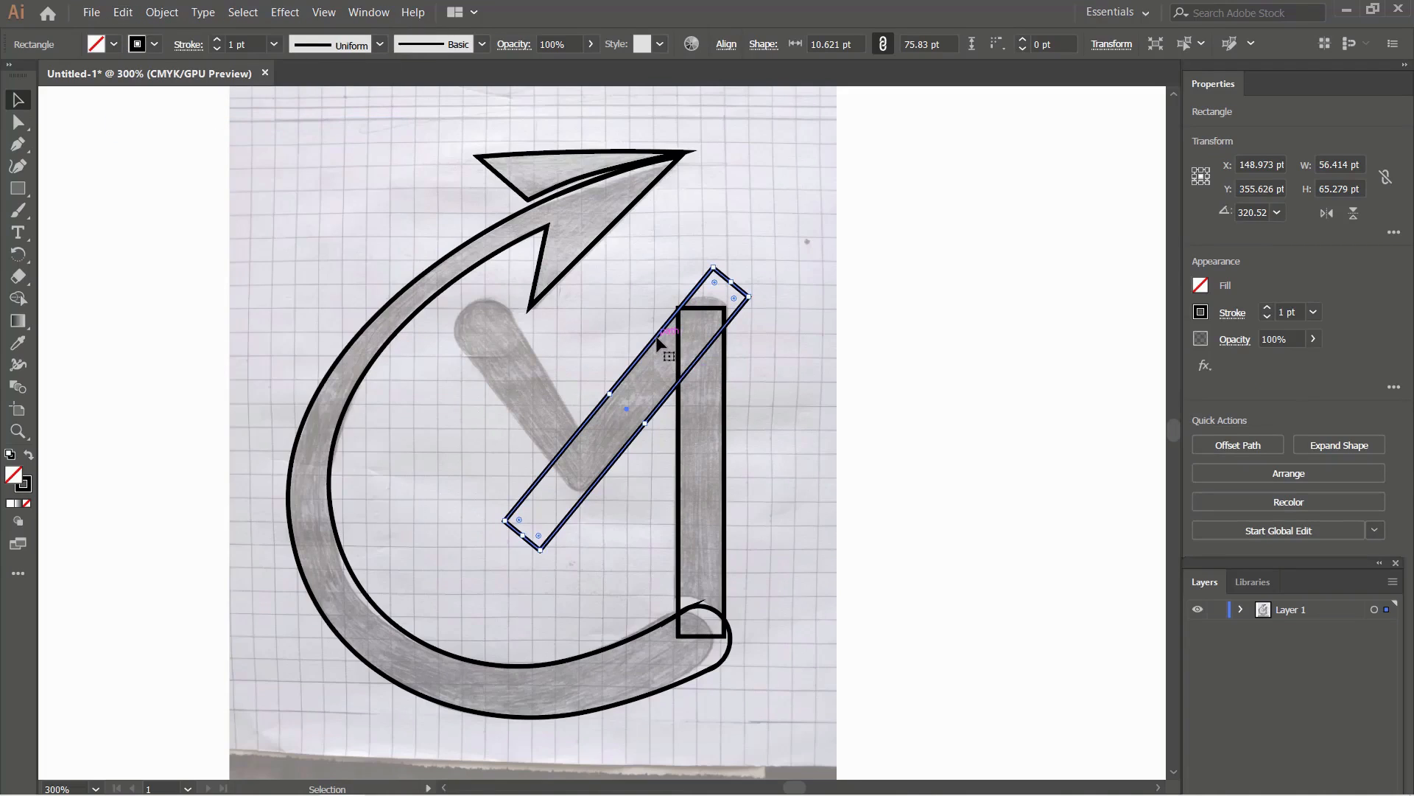
pyautogui.moveTo(657, 343); pyautogui.dragTo(552, 327)
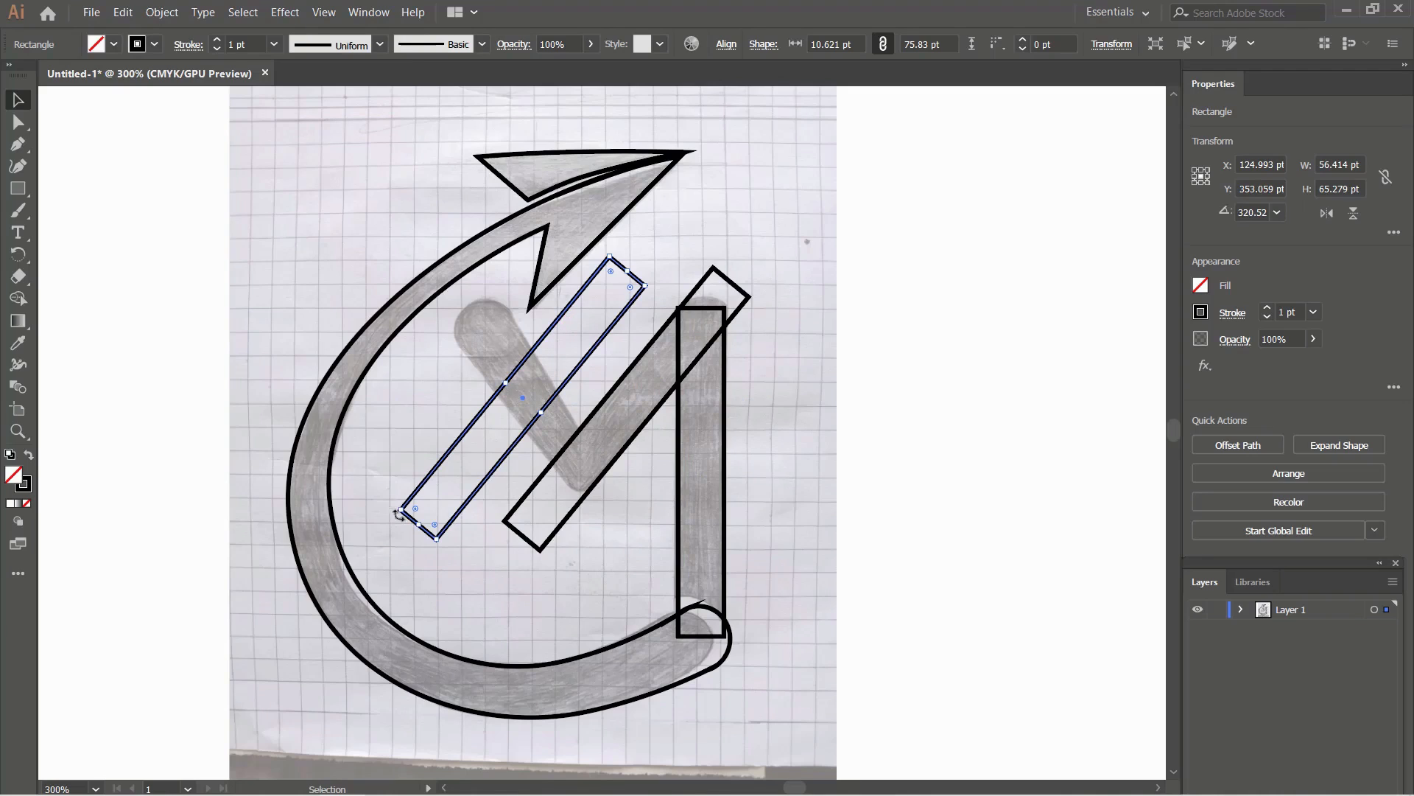
# Step: Rotate the duplicated bar to about 31.3° along the M's left stroke and nudge it 3 pt to the right
pyautogui.moveTo(398, 514); pyautogui.dragTo(595, 574)
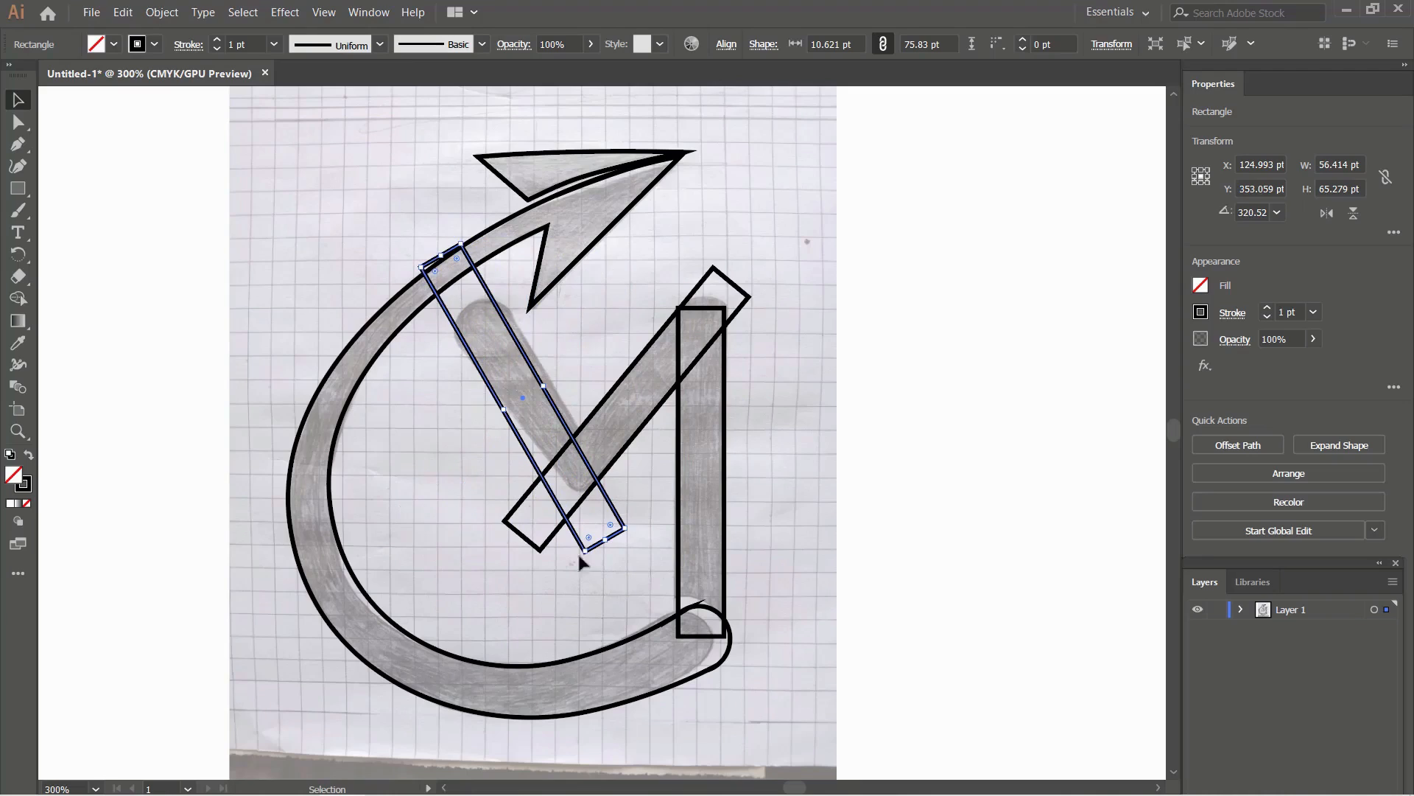
pyautogui.press('Right')
pyautogui.press('Right')
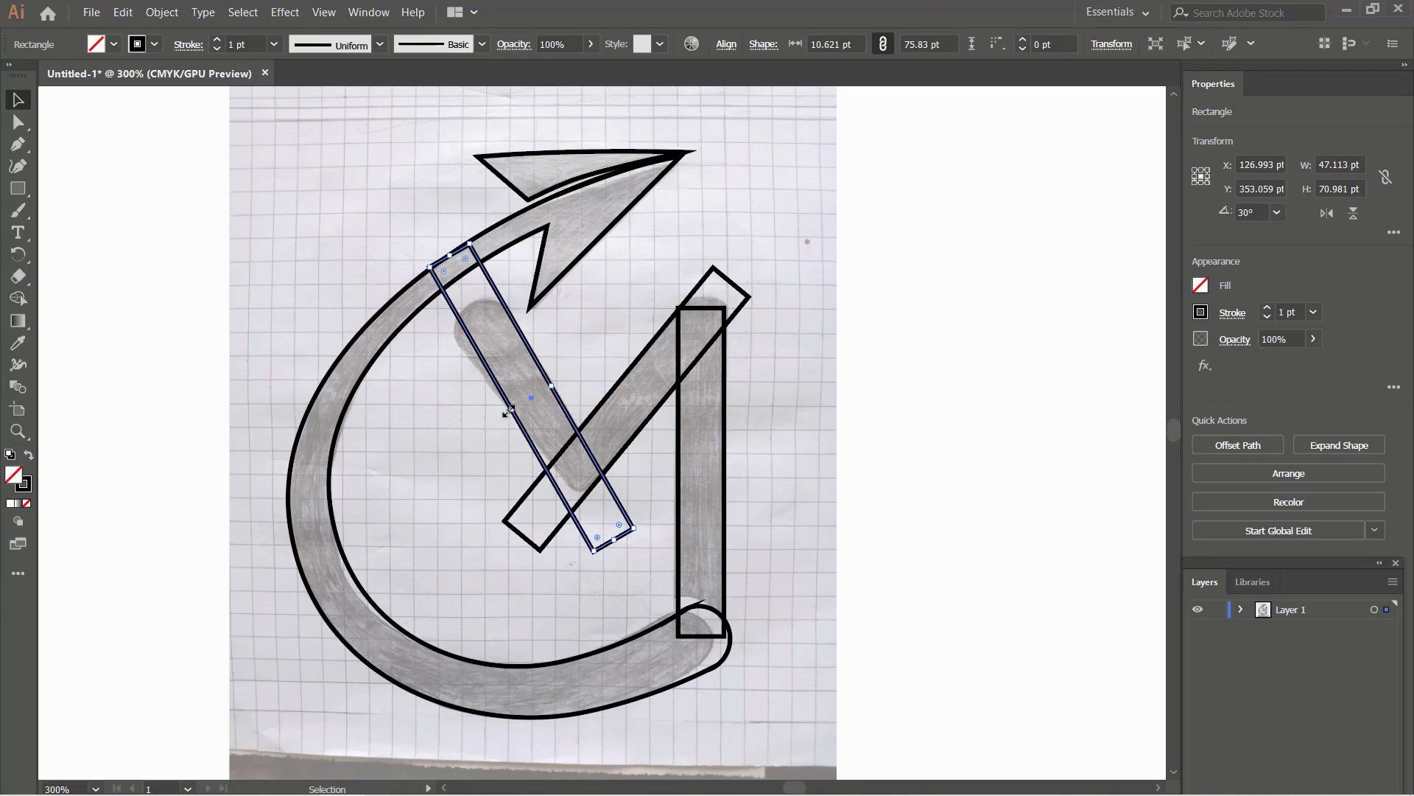
pyautogui.press('Right')
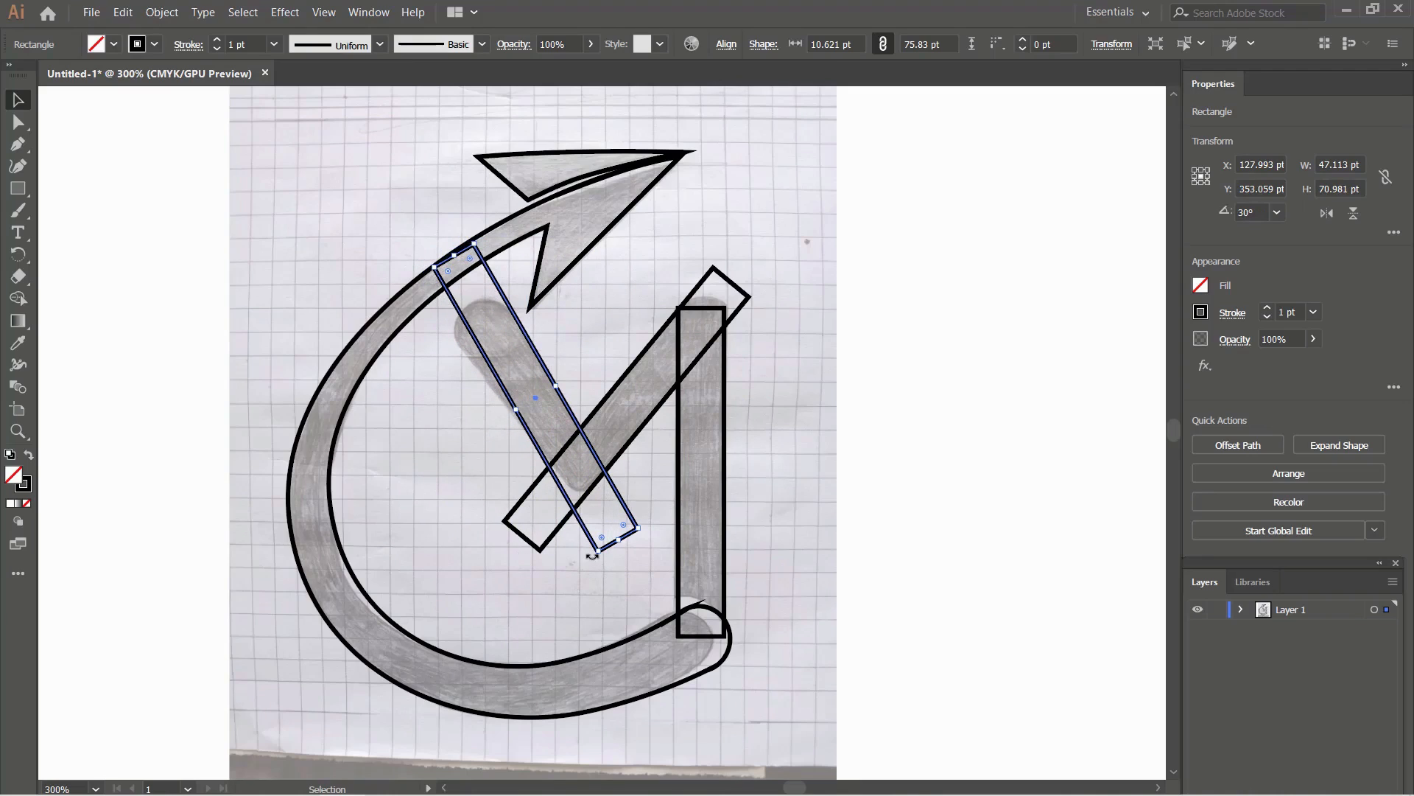
pyautogui.moveTo(593, 556); pyautogui.dragTo(603, 563)
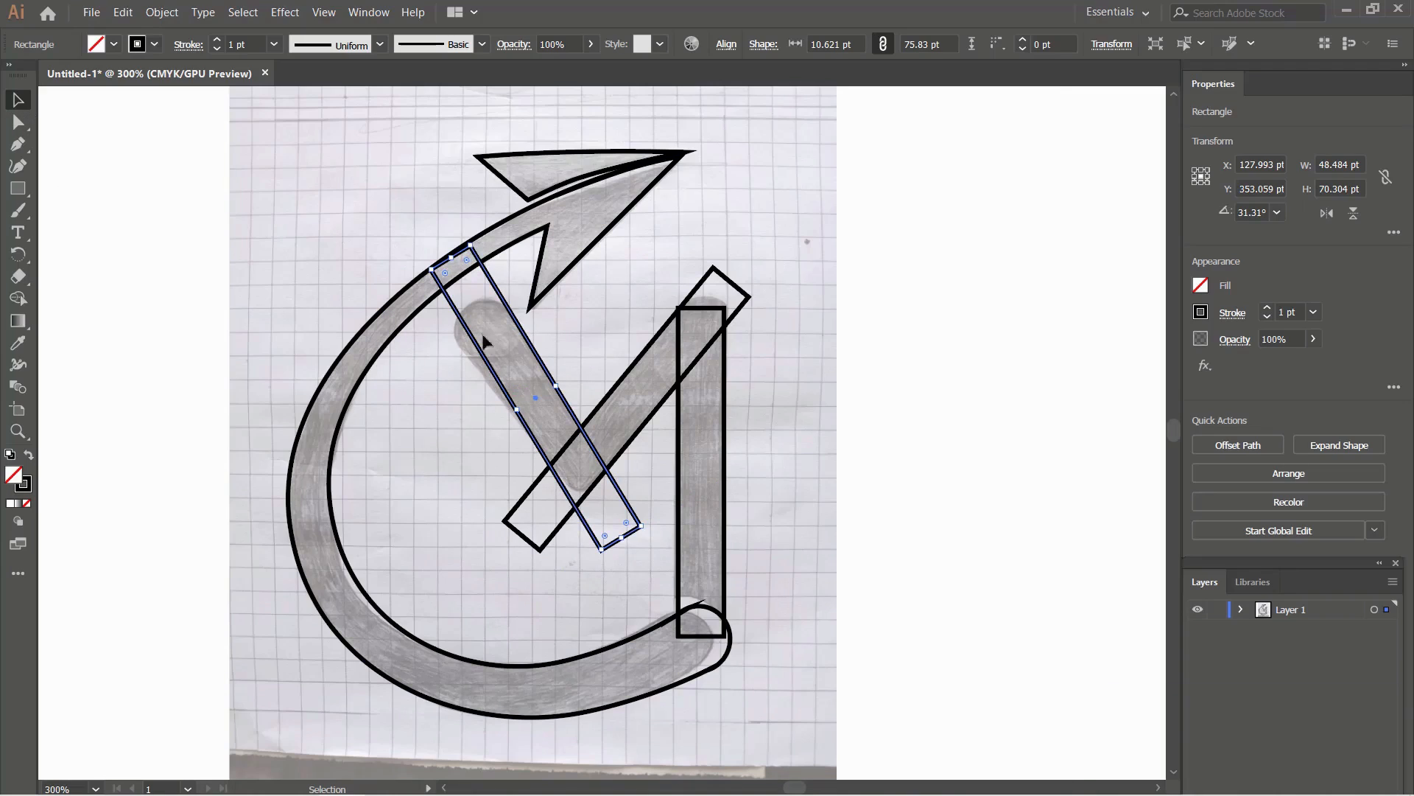
# Step: Widen the left bar's upper end by moving its upper-left corner anchor to about X 100.7 pt, Y 327.2 pt
pyautogui.click(20, 129)
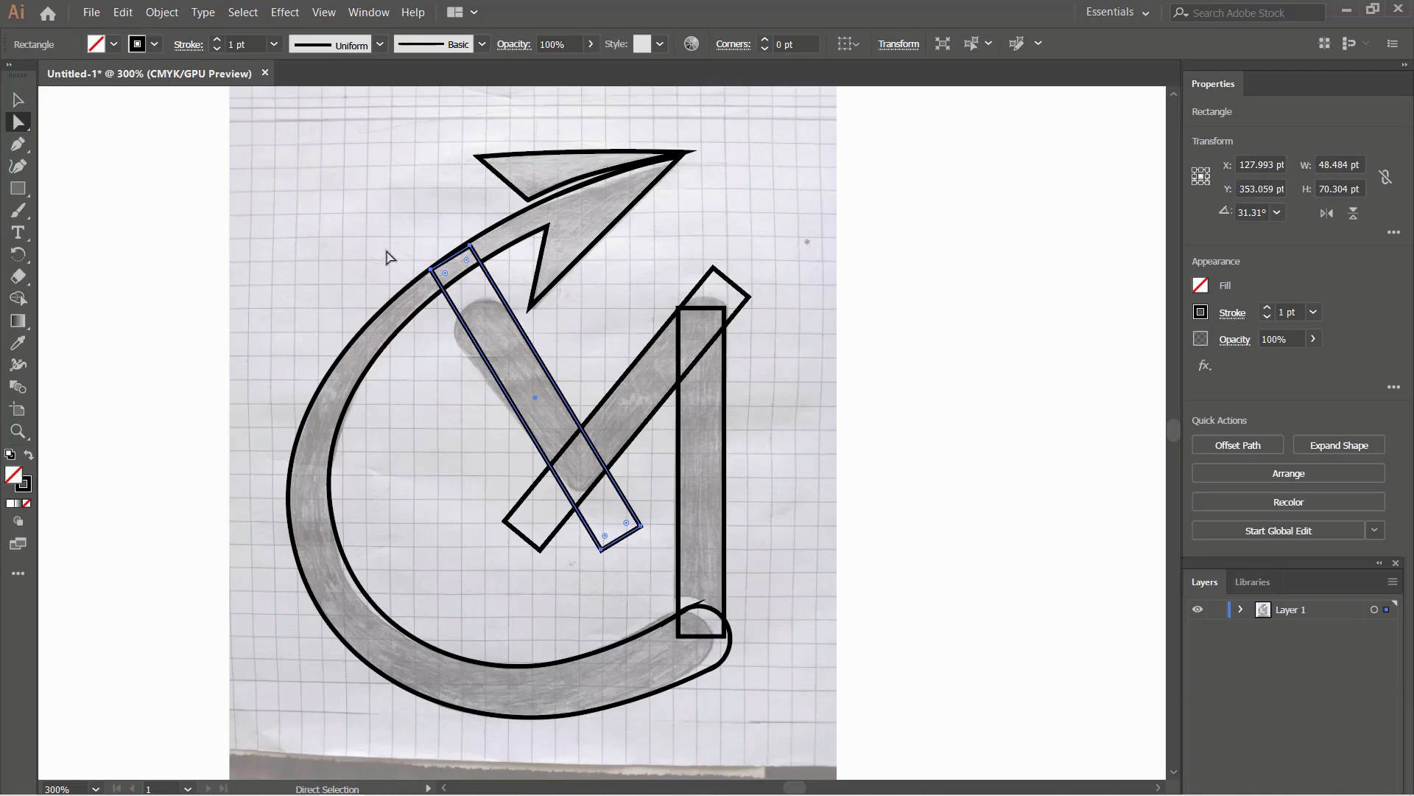
pyautogui.moveTo(386, 251); pyautogui.dragTo(446, 288)
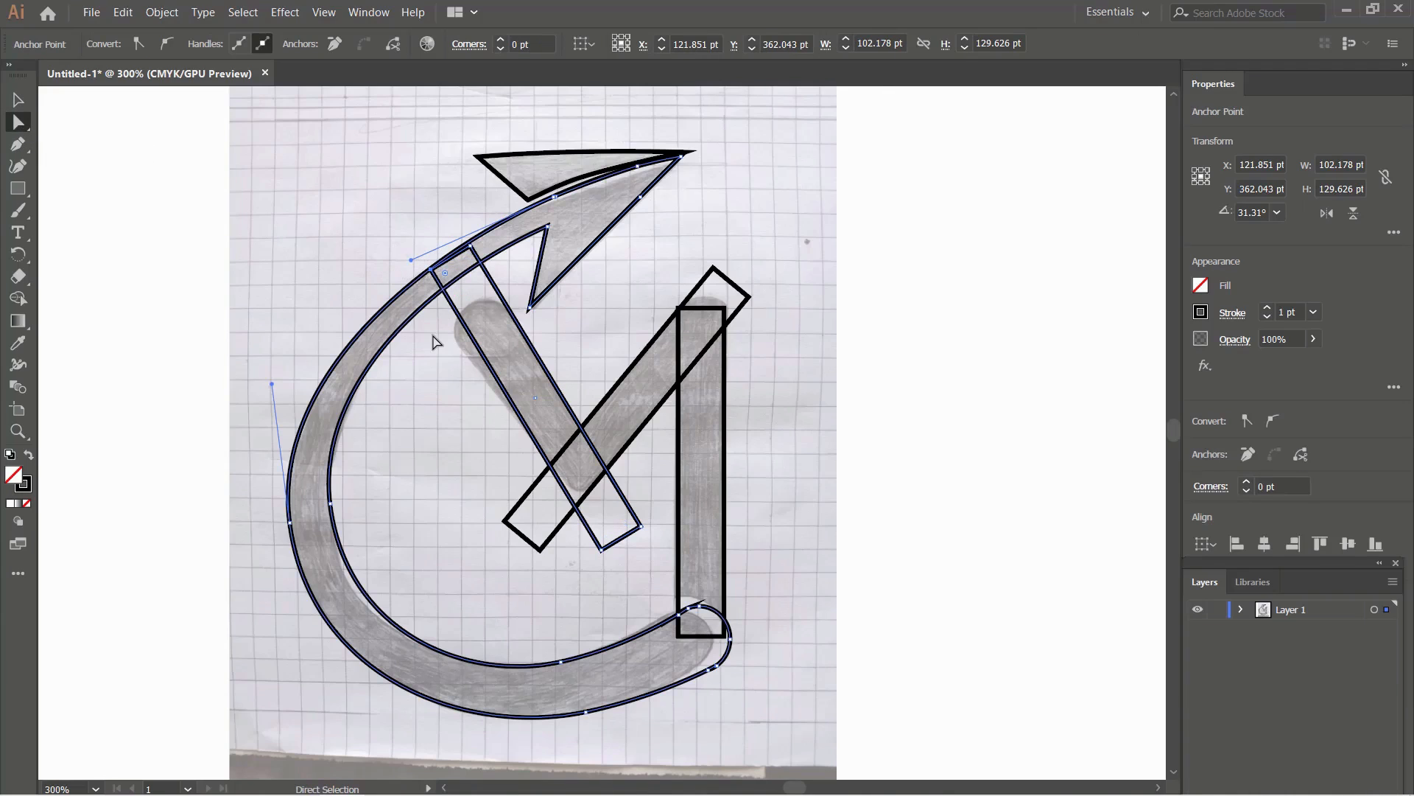
pyautogui.click(434, 344)
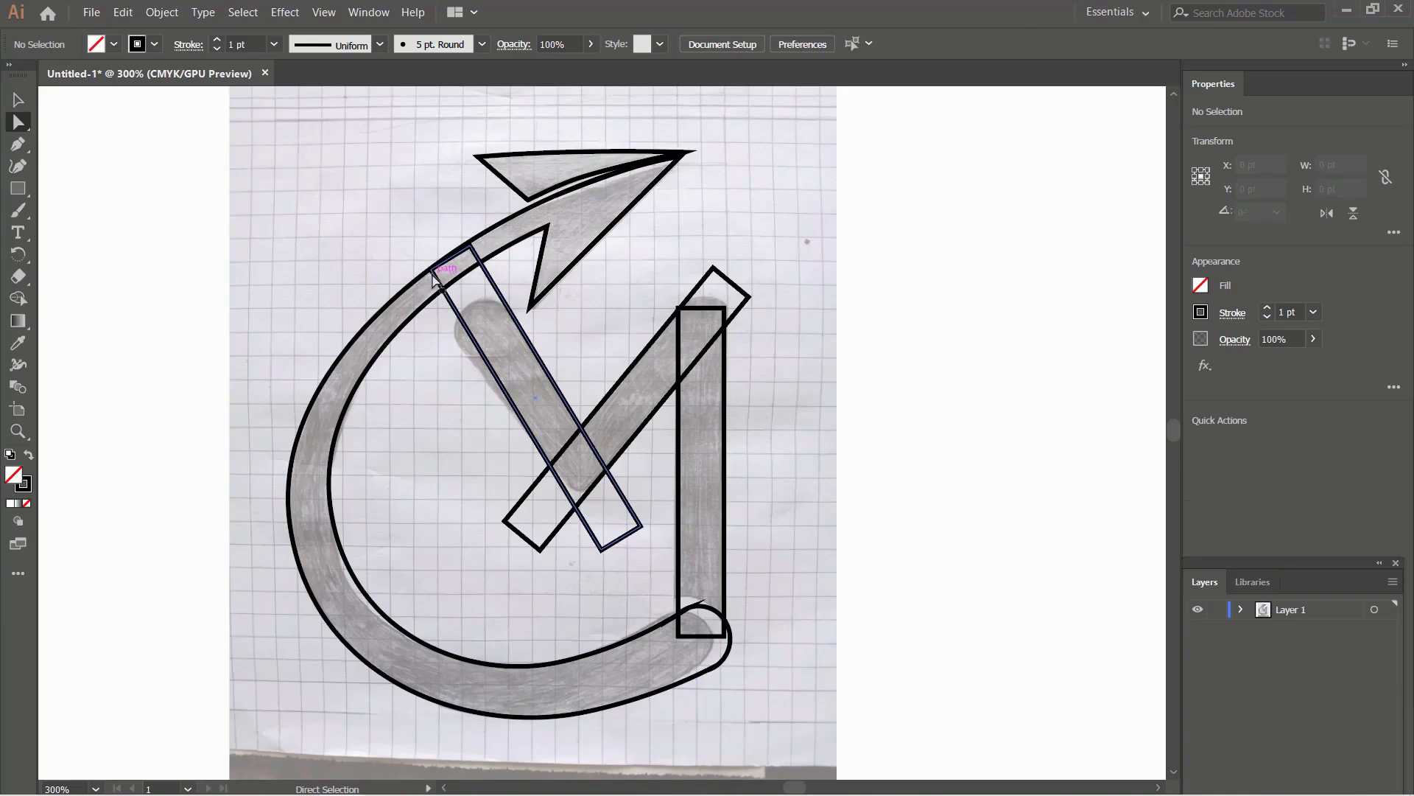
pyautogui.moveTo(434, 272); pyautogui.dragTo(416, 287)
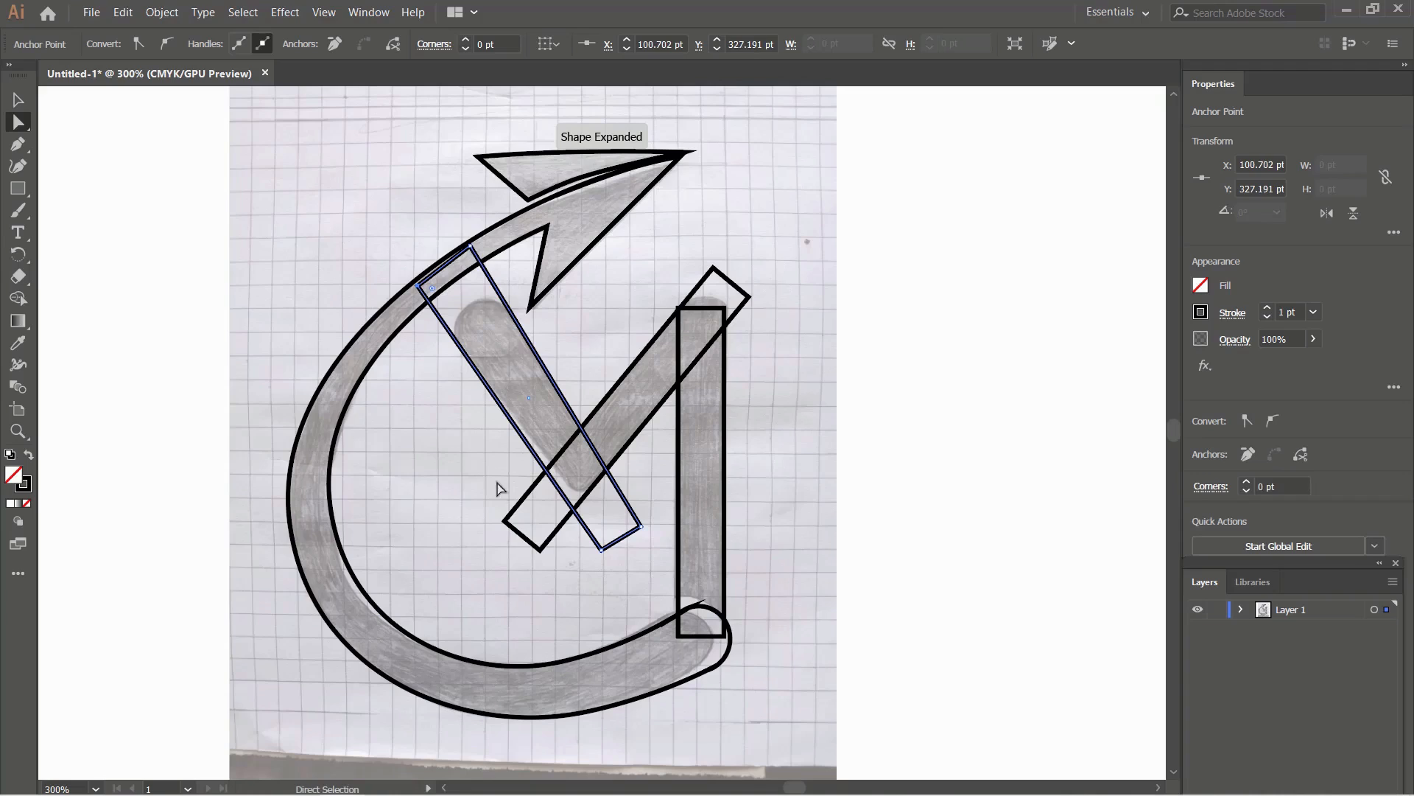
# Step: Pull the left bar's lower-left corner in to about X 145.7 pt, Y 386.7 pt and shorten its upper end inside the C
pyautogui.click(601, 550)
pyautogui.moveTo(603, 552); pyautogui.dragTo(613, 544)
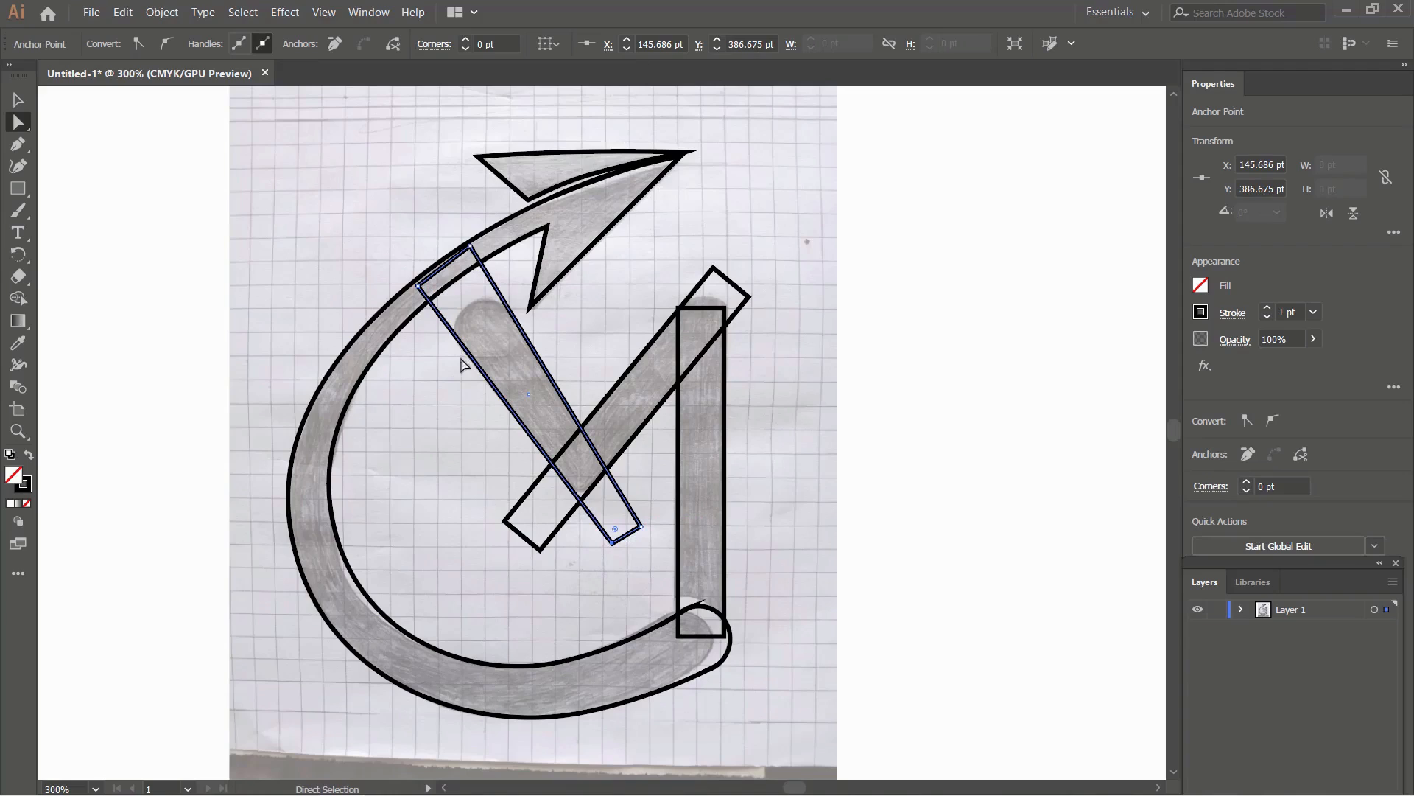
pyautogui.moveTo(456, 256); pyautogui.dragTo(476, 288)
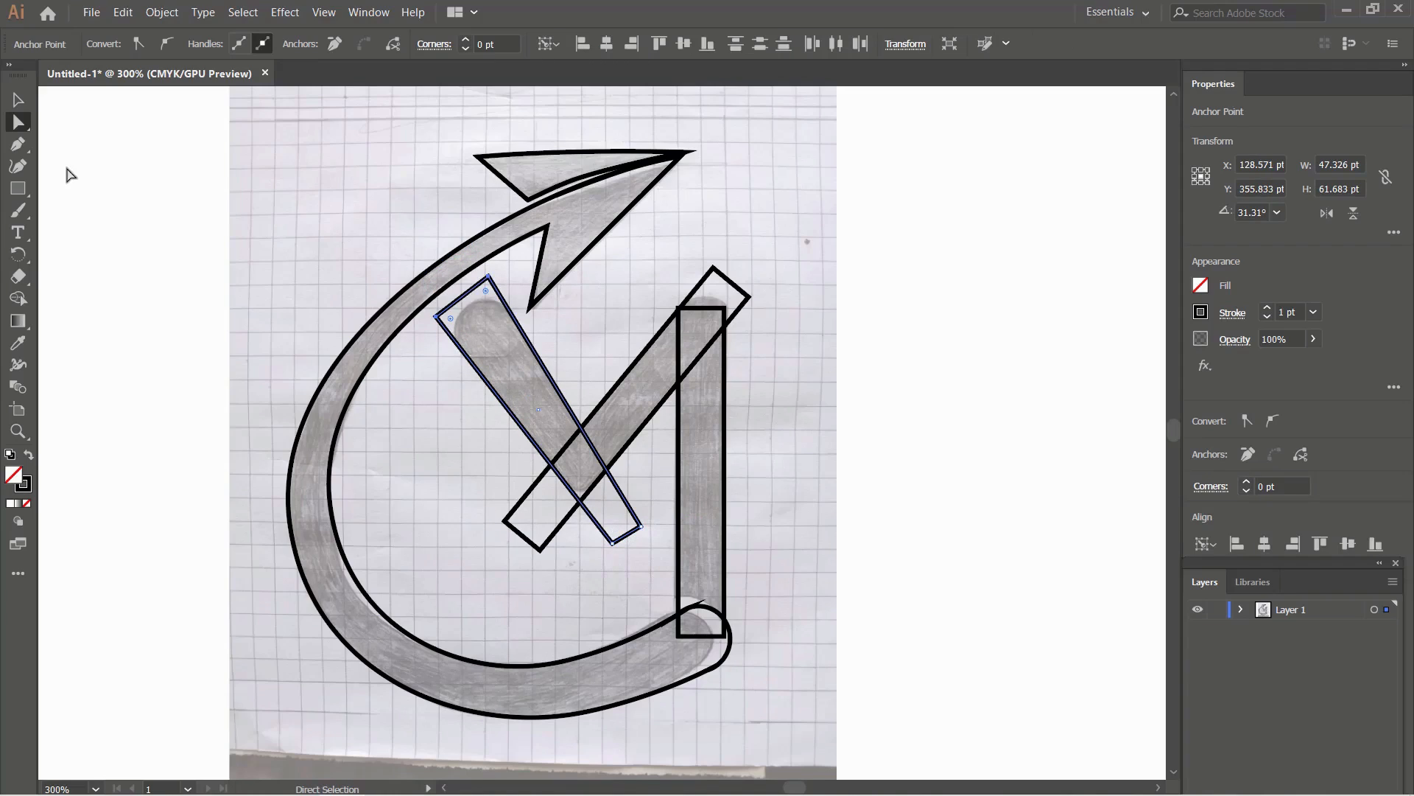
# Step: Draw a circle about 14.5 pt in diameter at the upper end of the M's left bar
pyautogui.click(18, 100)
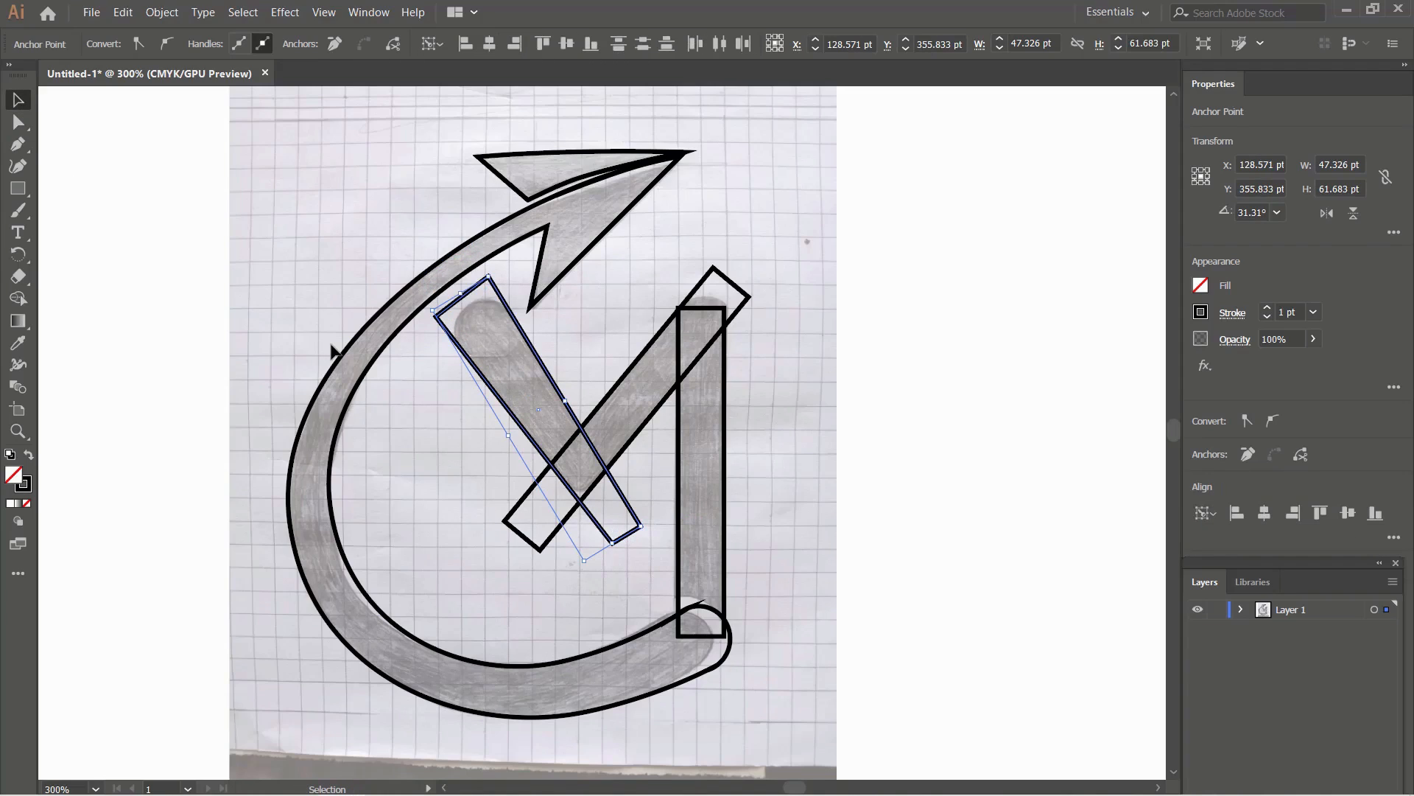
pyautogui.moveTo(174, 110); pyautogui.dragTo(886, 702)
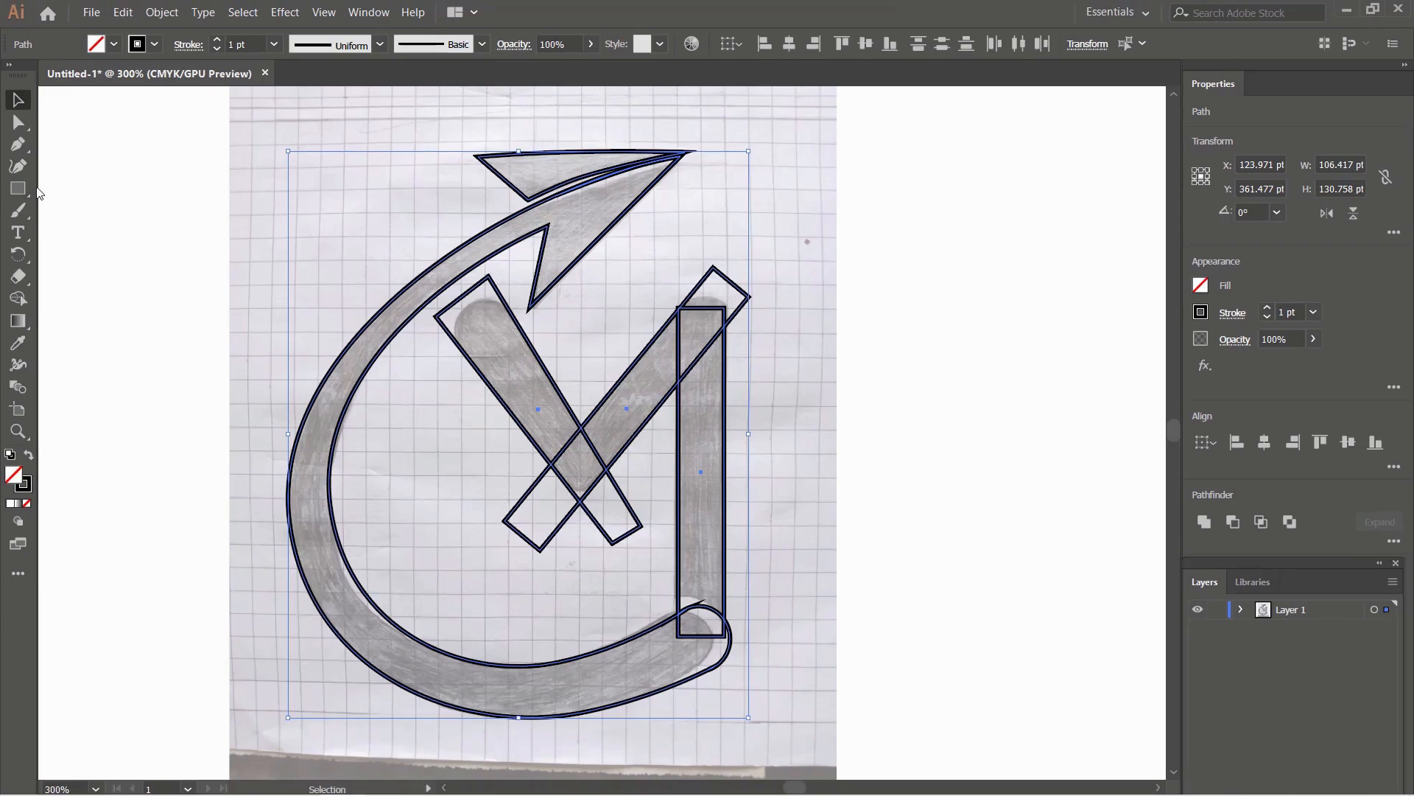
pyautogui.click(51, 197)
pyautogui.moveTo(28, 193); pyautogui.dragTo(105, 210)
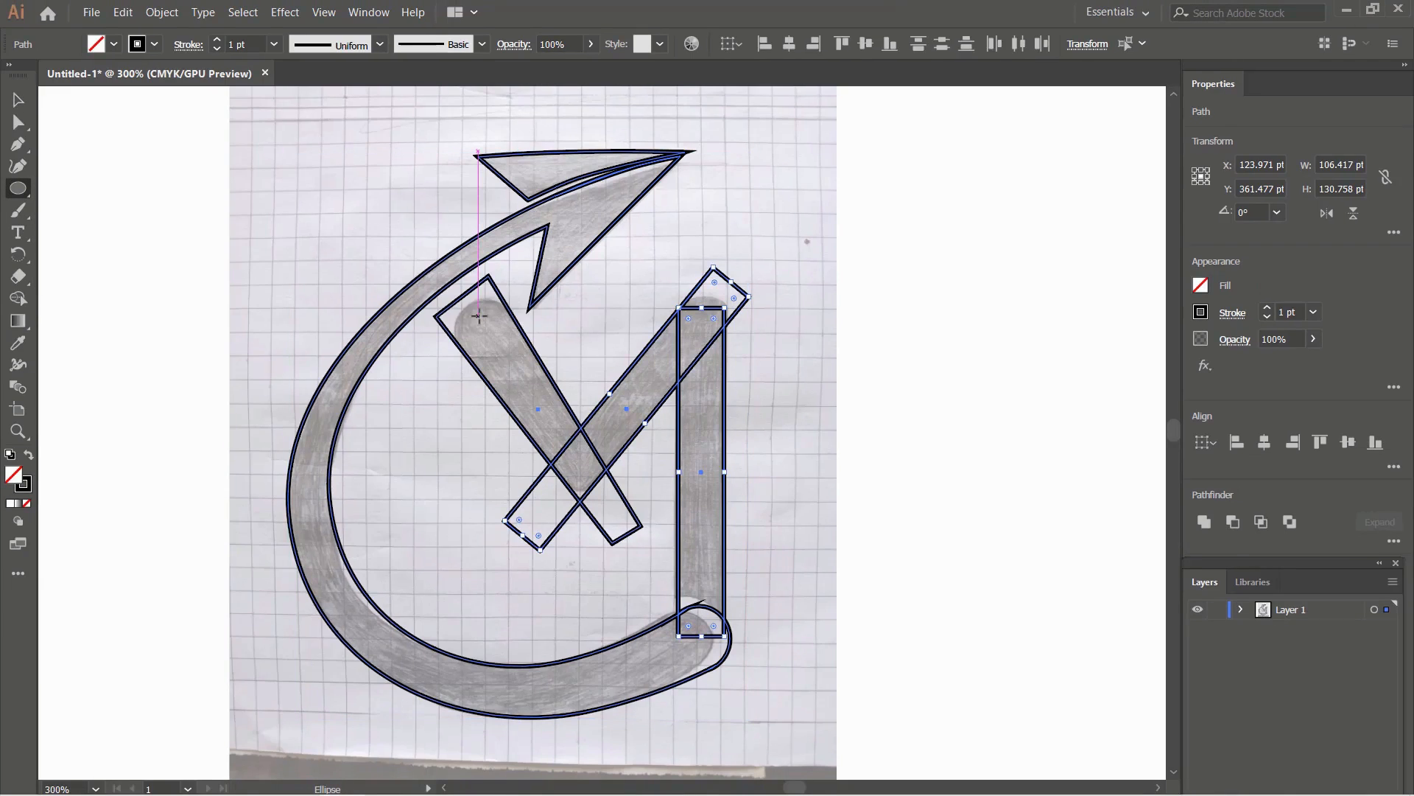
pyautogui.moveTo(479, 316); pyautogui.dragTo(508, 347)
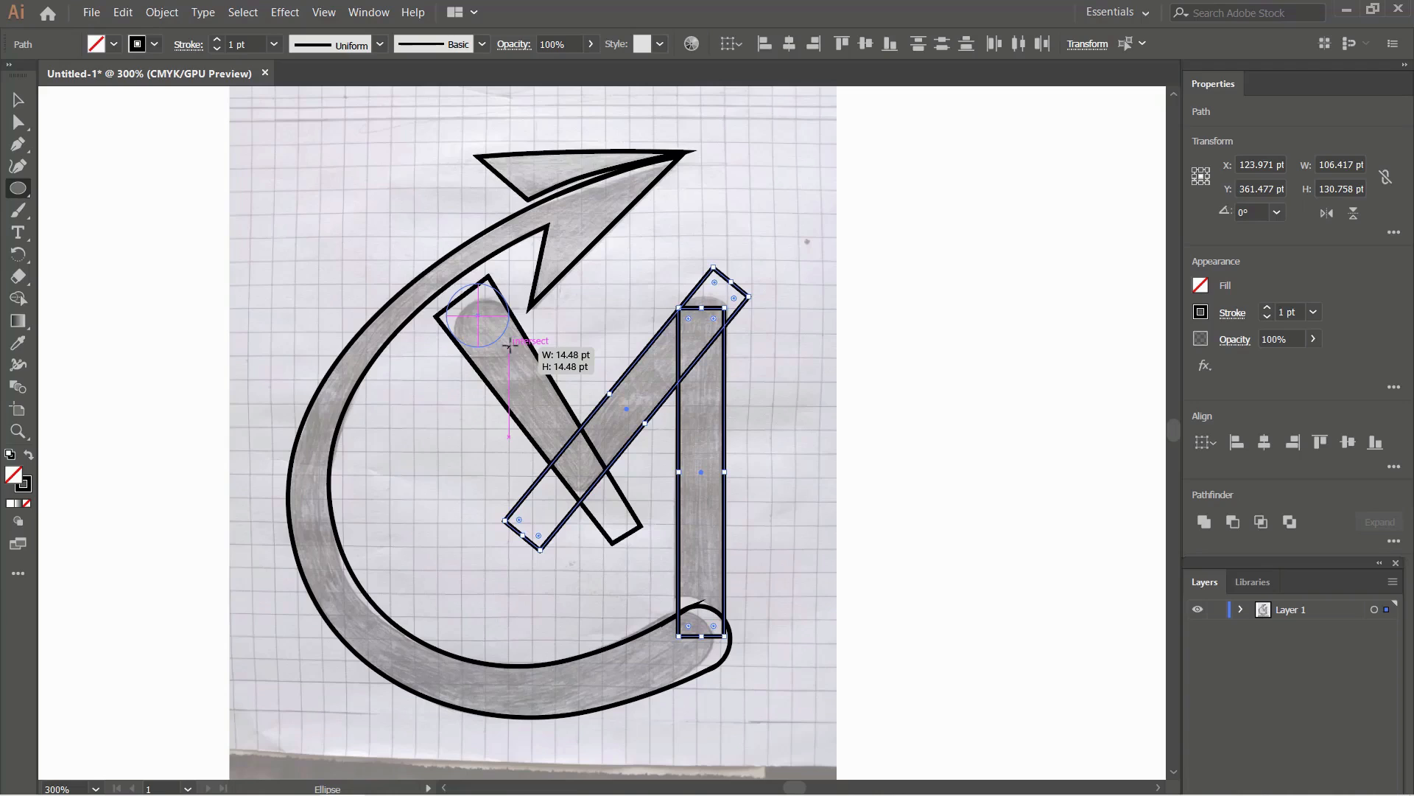
pyautogui.moveTo(508, 346); pyautogui.dragTo(508, 346)
# Step: Move the circle onto the sketched rounded end of the left bar, at about X 116.5 pt, Y 337.6 pt
pyautogui.hotkey('ctrl', '=')
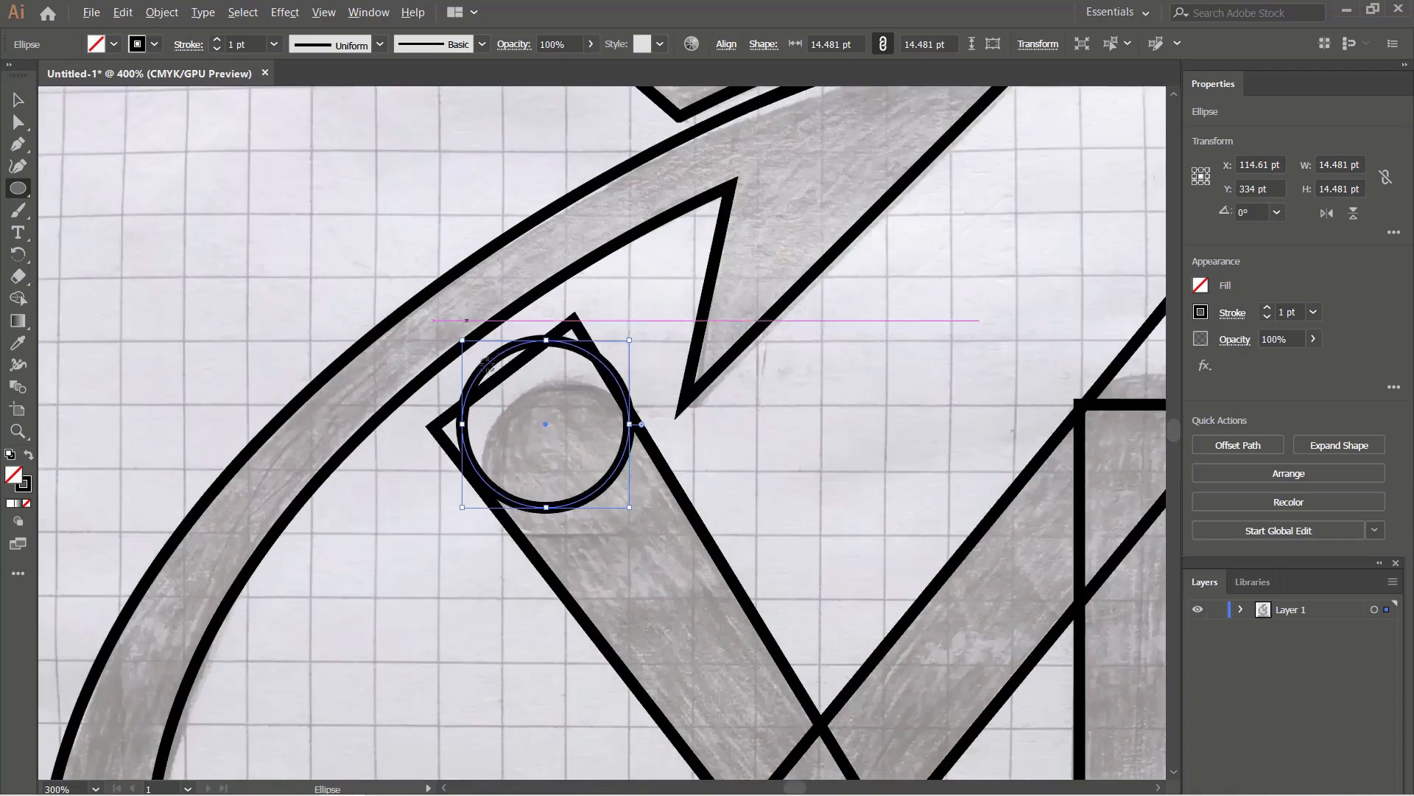
pyautogui.scroll(2, 487, 364)
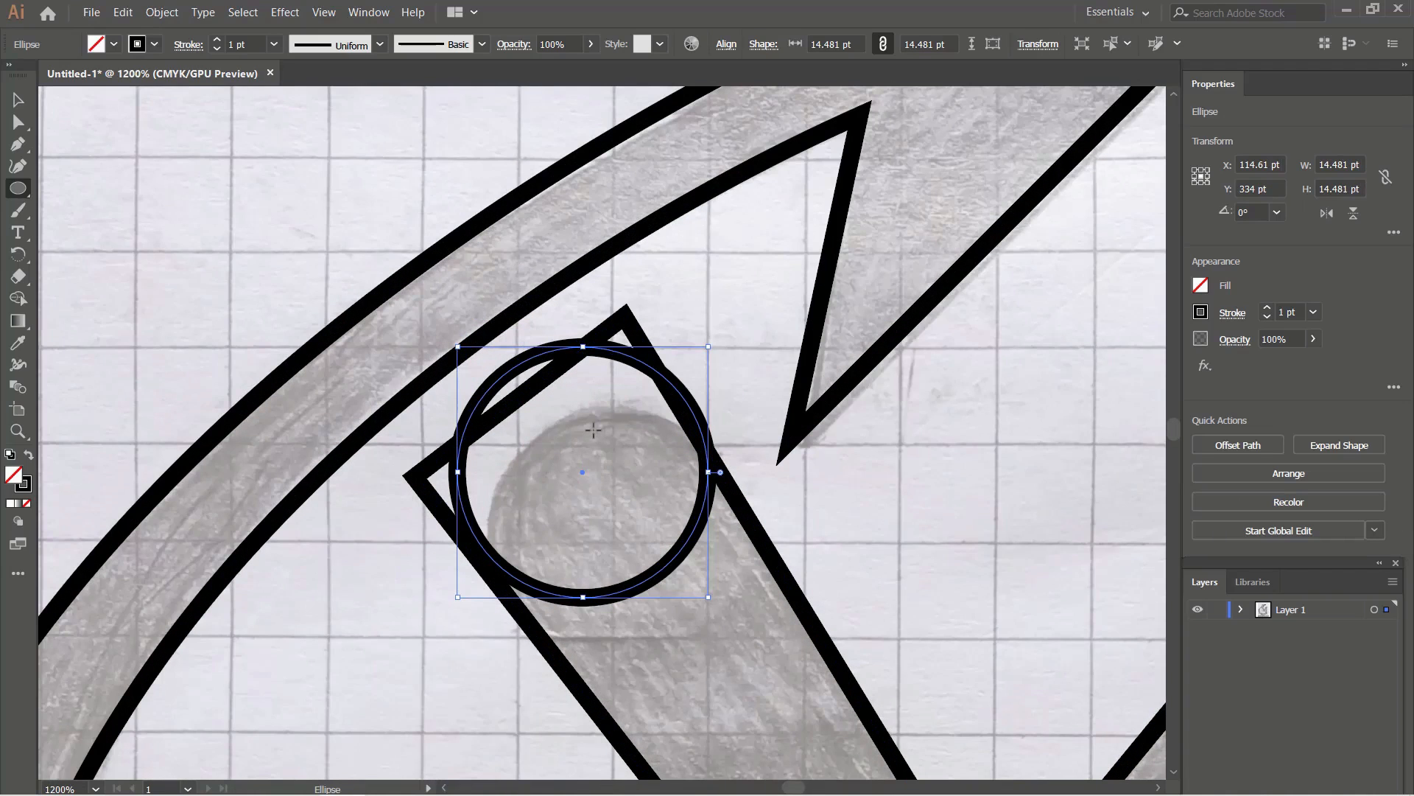
pyautogui.press('Left')
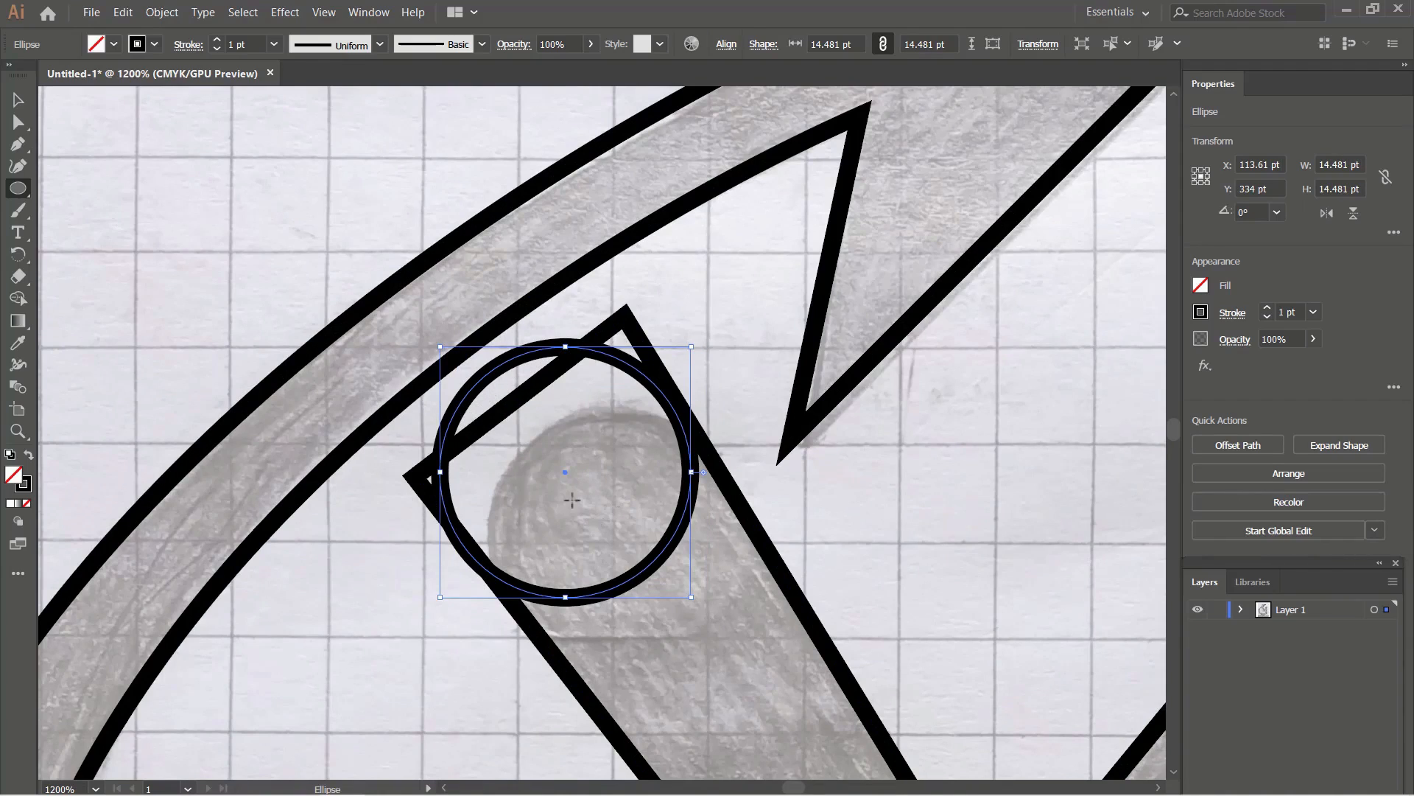
pyautogui.moveTo(565, 472); pyautogui.dragTo(566, 474)
# Step: Merge the circle and the bar sections inside the sketched M into one shape with Shape Builder, and delete the leftover bar ends
pyautogui.moveTo(314, 255); pyautogui.dragTo(815, 707)
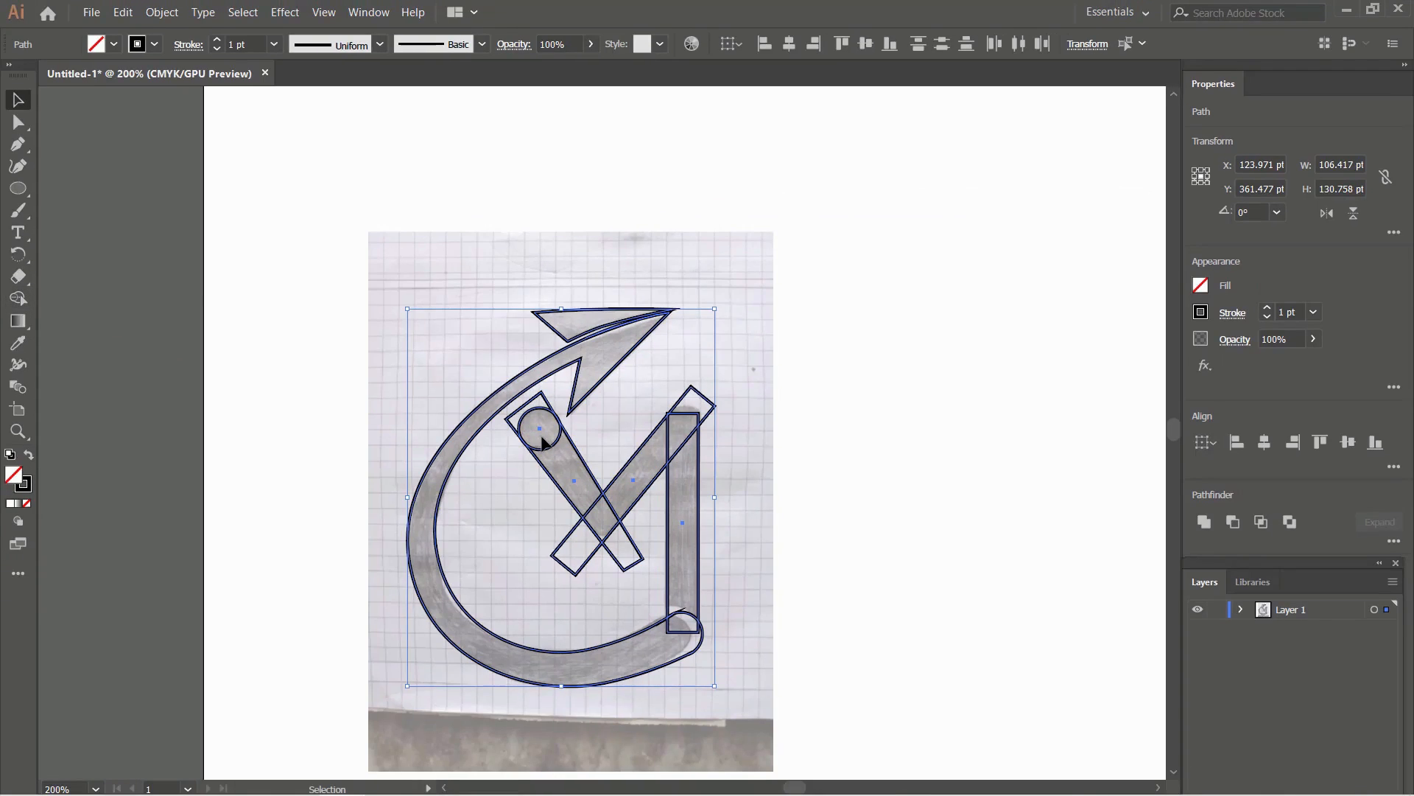
pyautogui.click(546, 445)
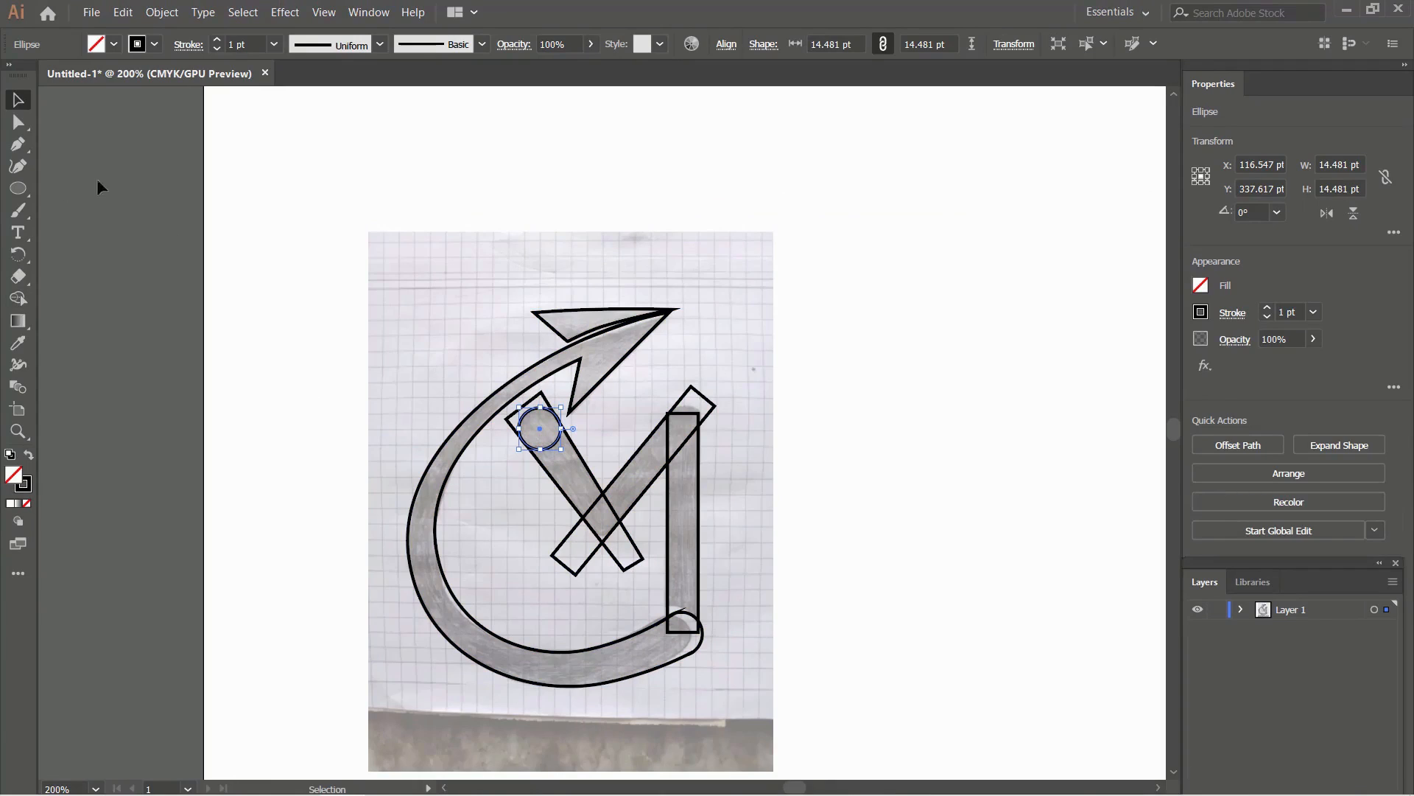
pyautogui.moveTo(294, 226)
pyautogui.mouseDown()
pyautogui.moveTo(789, 726)
pyautogui.moveTo(846, 745)
pyautogui.mouseUp()
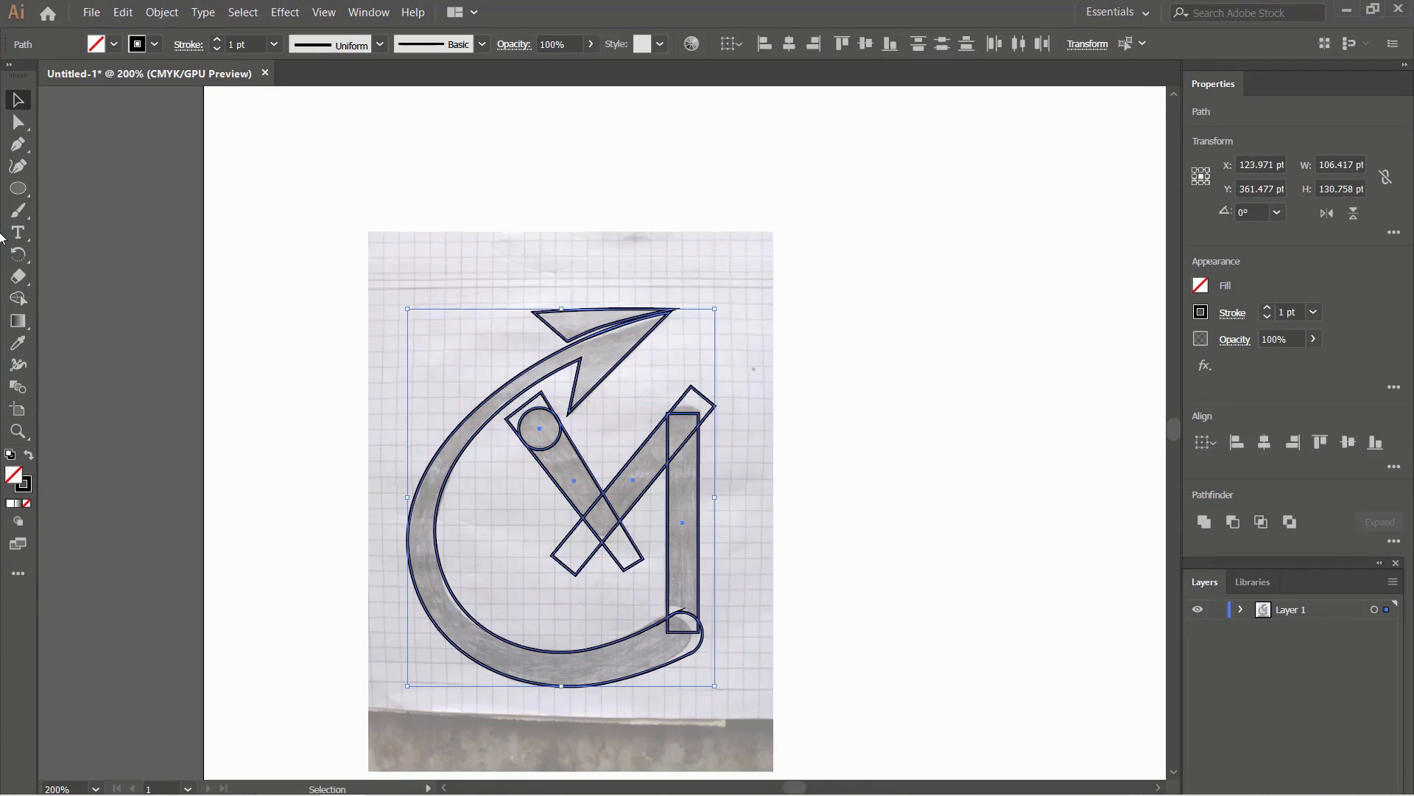
pyautogui.click(17, 299)
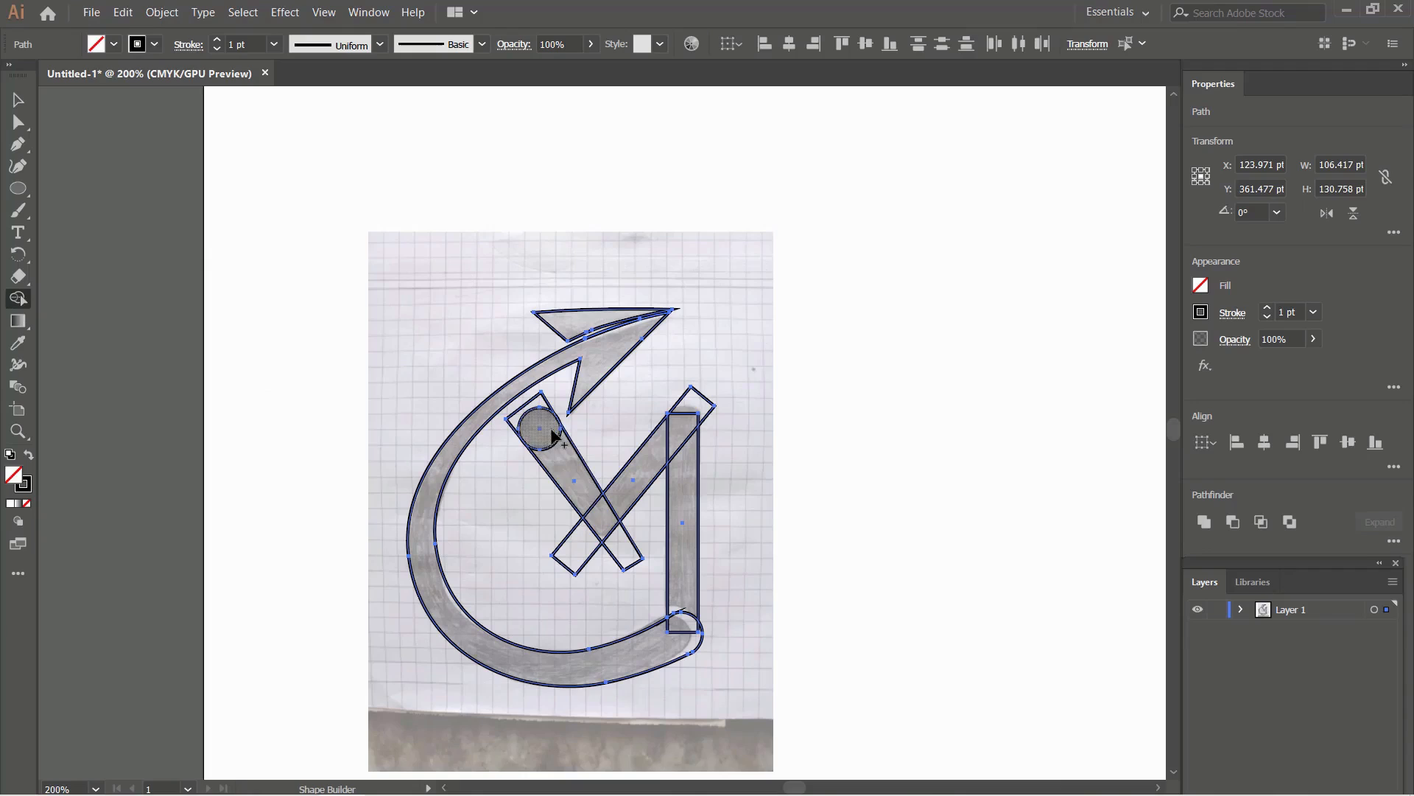
pyautogui.moveTo(558, 447)
pyautogui.mouseDown()
pyautogui.moveTo(609, 521)
pyautogui.moveTo(622, 483)
pyautogui.moveTo(676, 445)
pyautogui.moveTo(682, 495)
pyautogui.mouseUp()
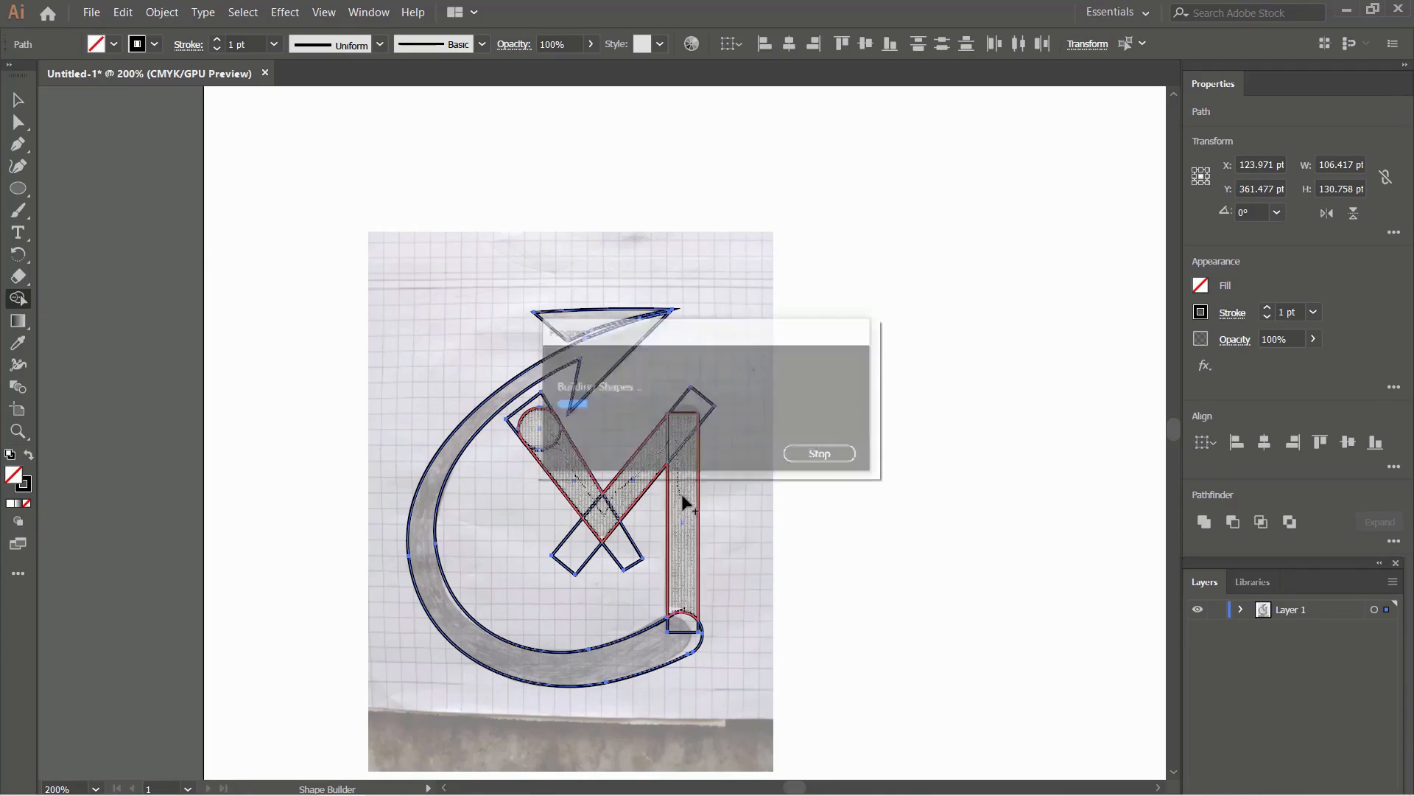
pyautogui.click(10, 99)
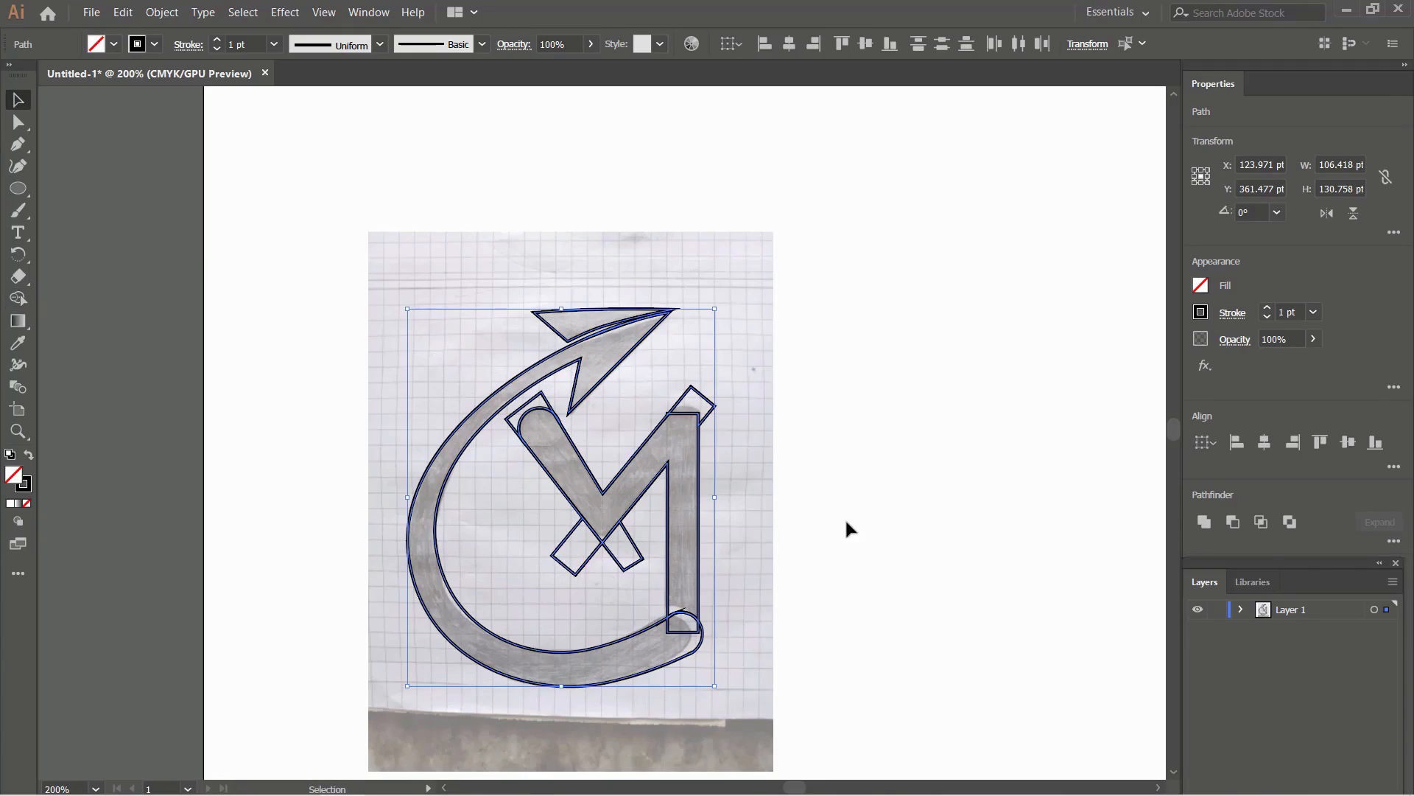
pyautogui.click(847, 525)
# Step: Move the left anchor of the M's upper-right end to X 161.33 pt, Y 332.24 pt, and bend its flat top edge into a rounded cap
pyautogui.moveTo(652, 421)
pyautogui.mouseDown()
pyautogui.moveTo(612, 463)
pyautogui.moveTo(647, 426)
pyautogui.mouseUp()
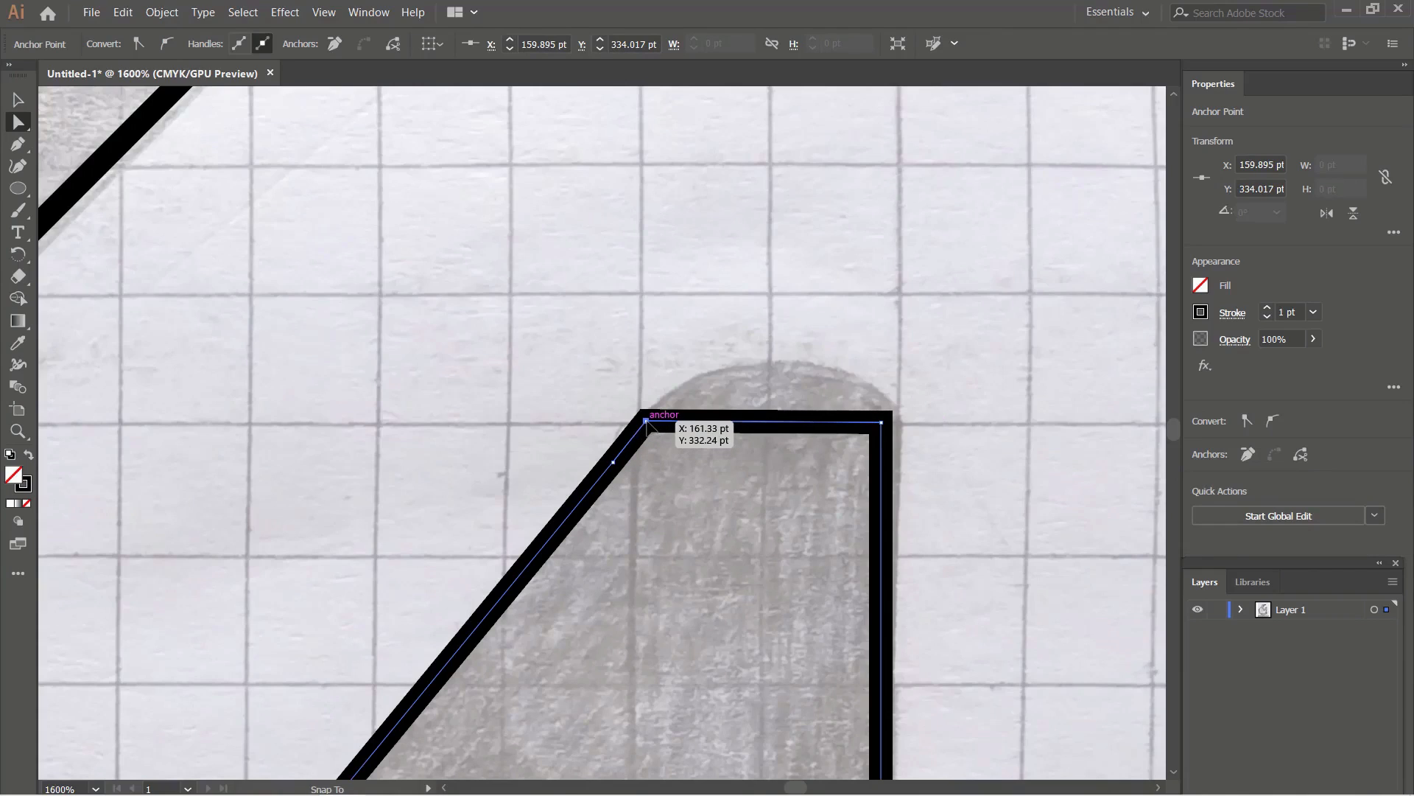
pyautogui.click(647, 426)
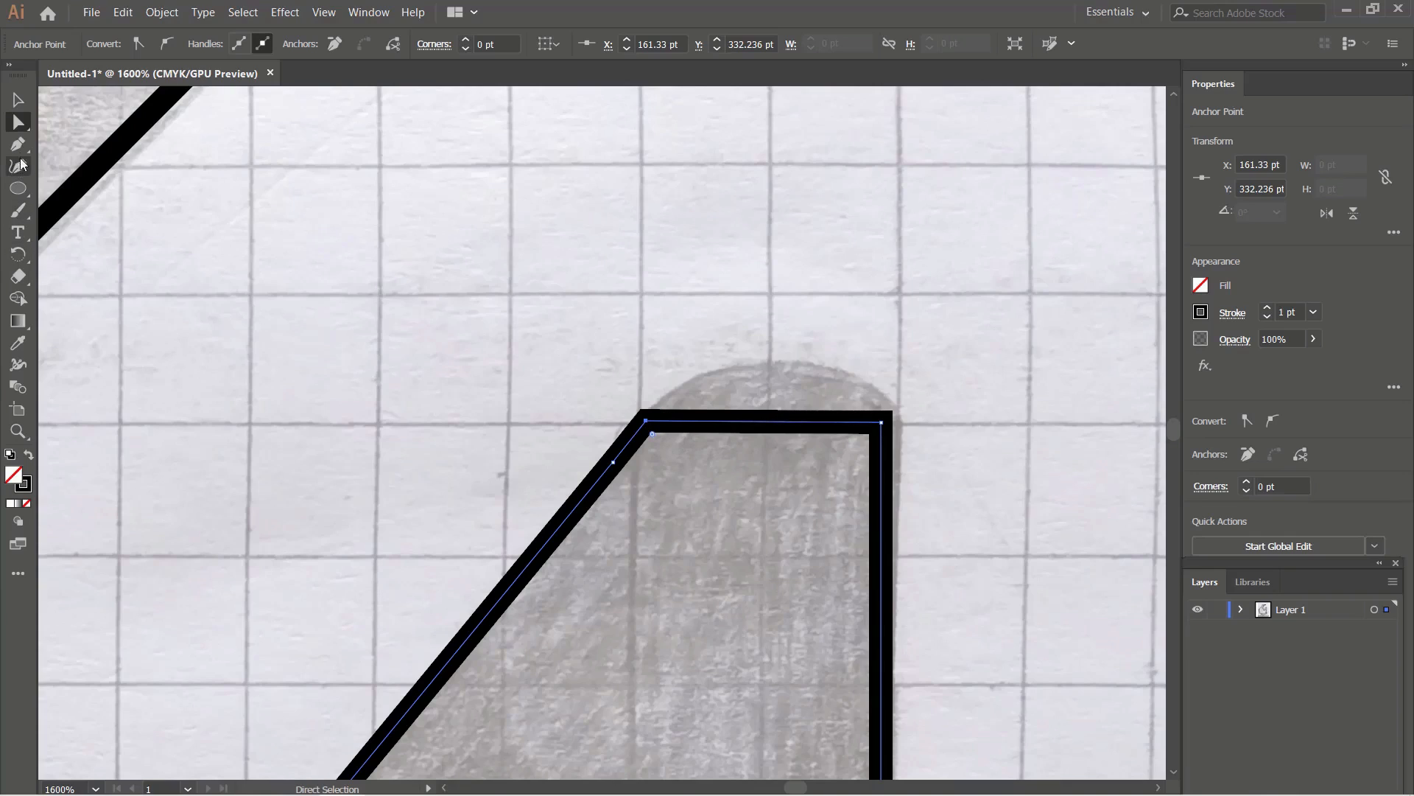
pyautogui.moveTo(18, 144); pyautogui.dragTo(73, 169)
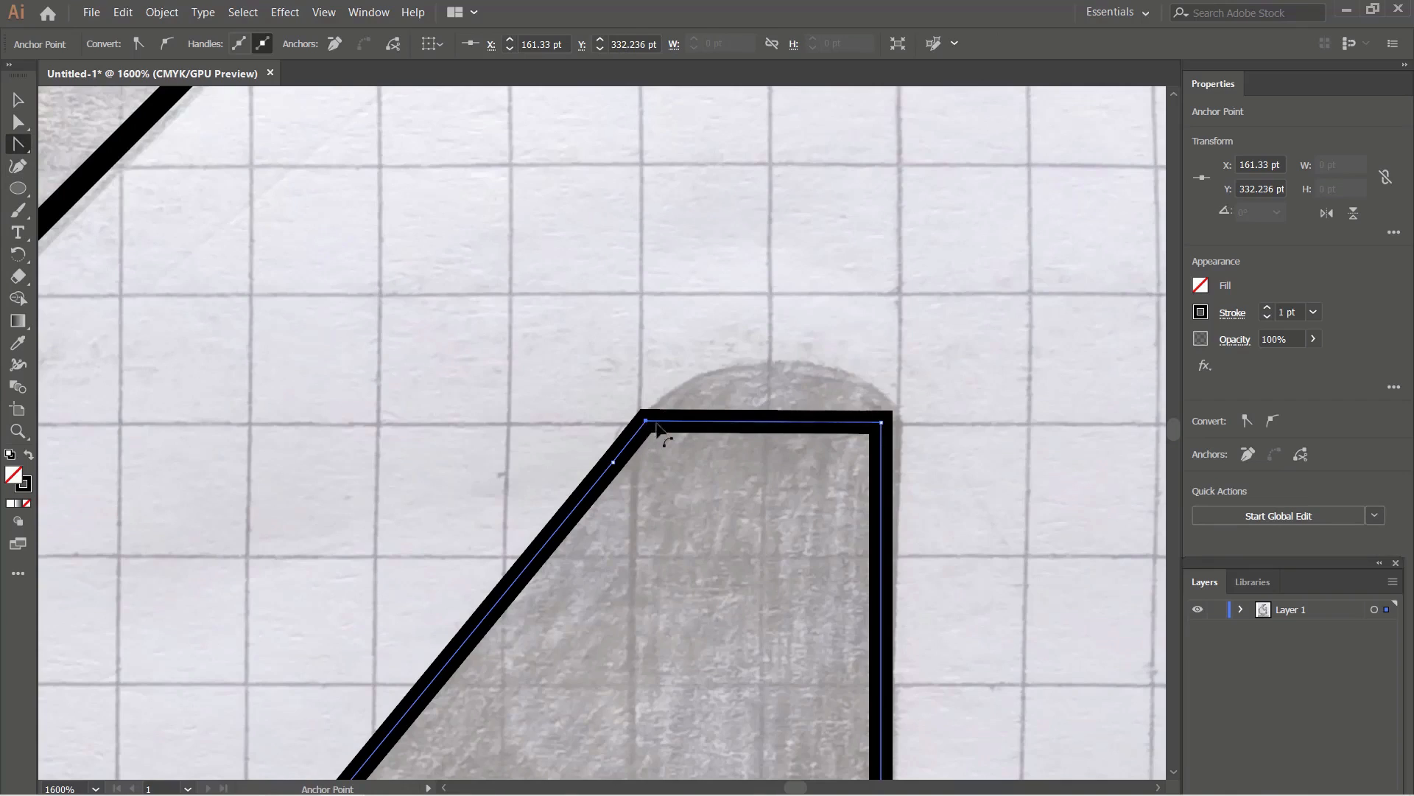
pyautogui.moveTo(772, 429)
pyautogui.mouseDown()
pyautogui.moveTo(775, 358)
pyautogui.moveTo(828, 338)
pyautogui.moveTo(858, 350)
pyautogui.mouseUp()
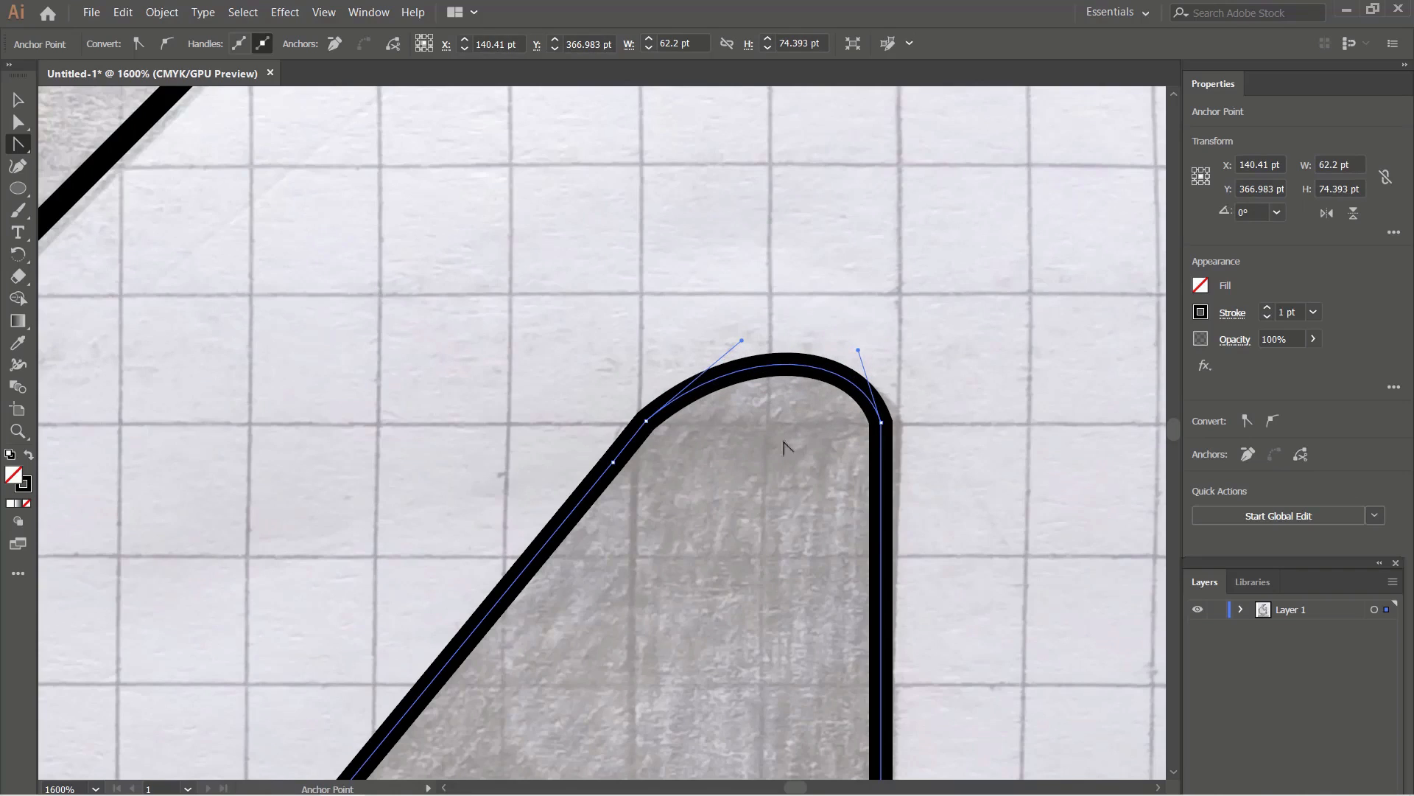
pyautogui.moveTo(740, 340); pyautogui.dragTo(702, 330)
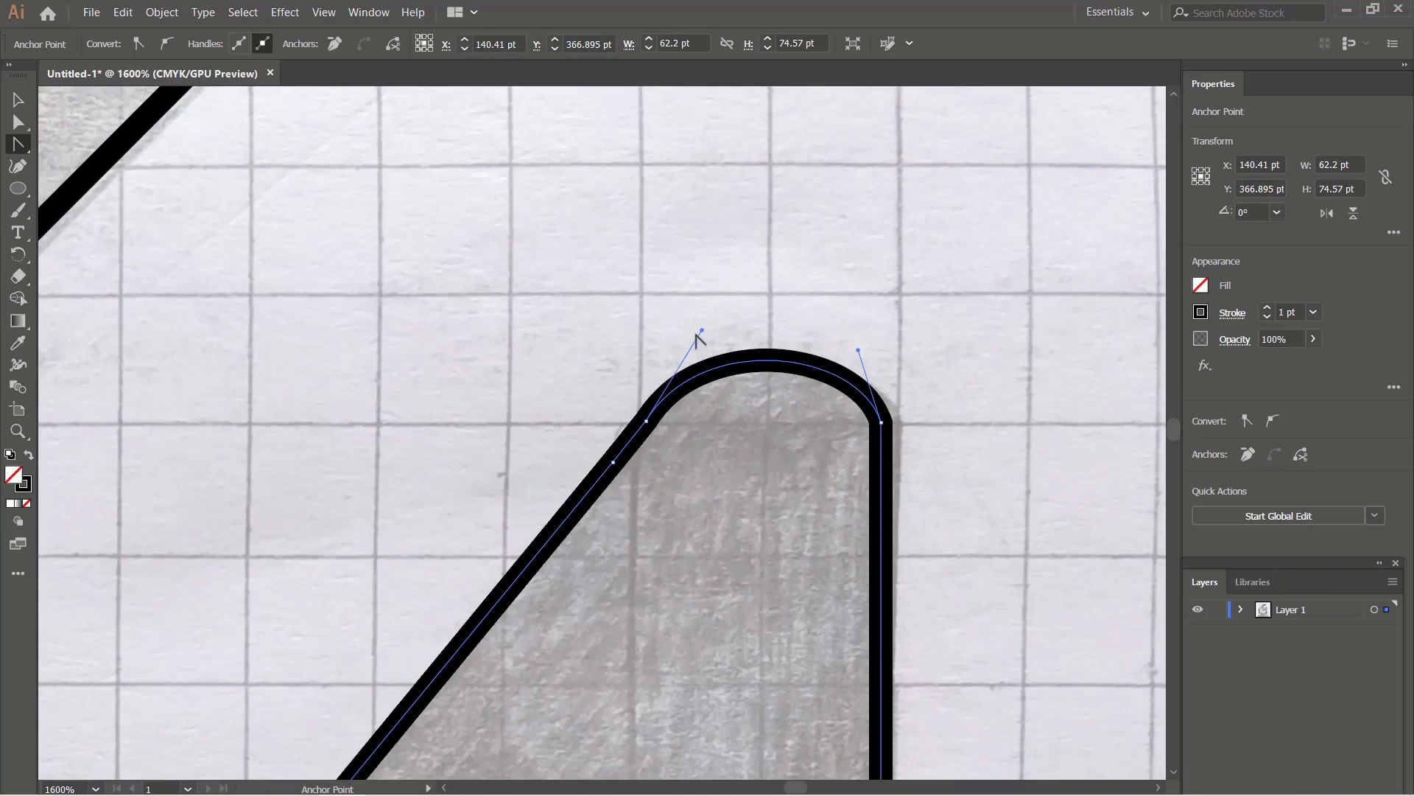
pyautogui.moveTo(697, 334); pyautogui.dragTo(701, 326)
pyautogui.scroll(-5, 700, 328)
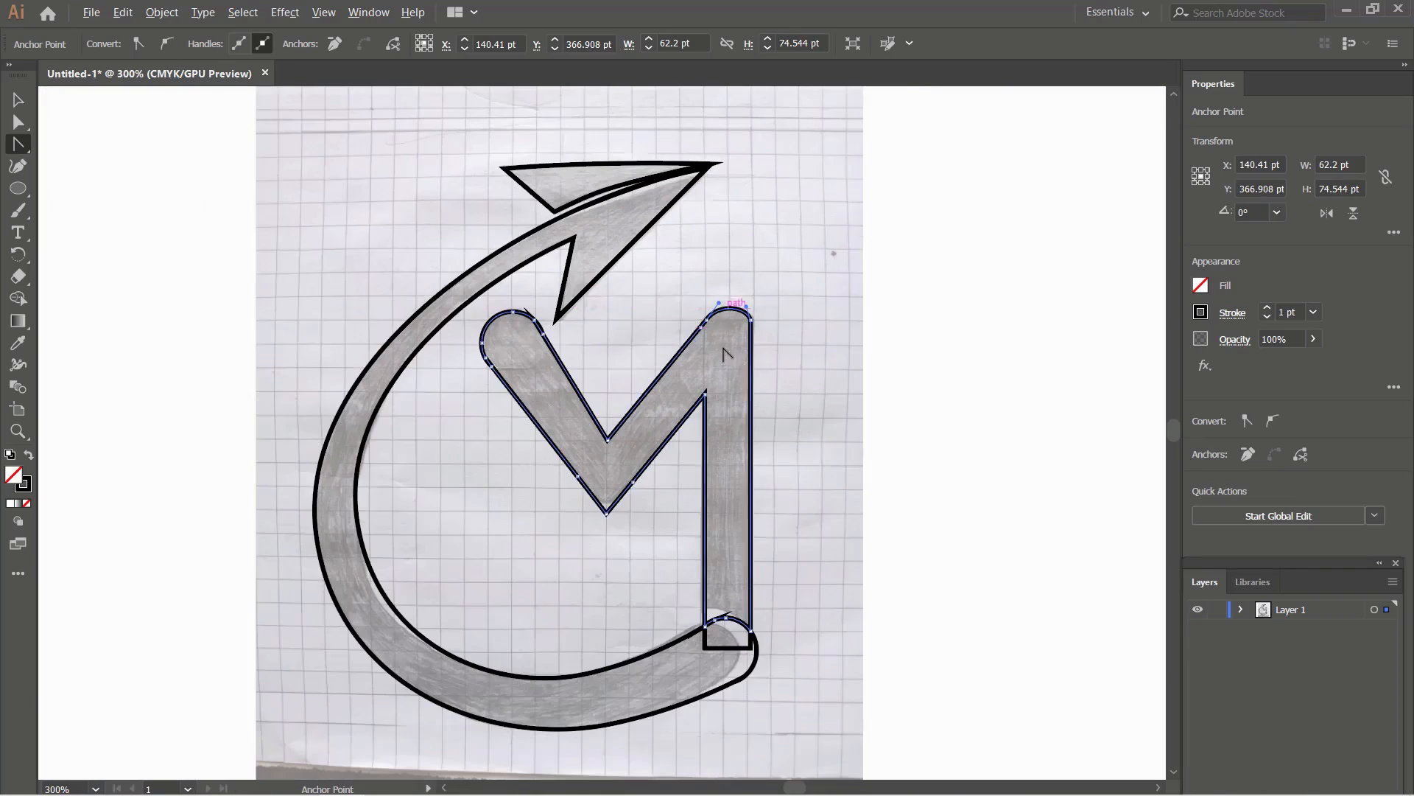
pyautogui.scroll(-2, 716, 383)
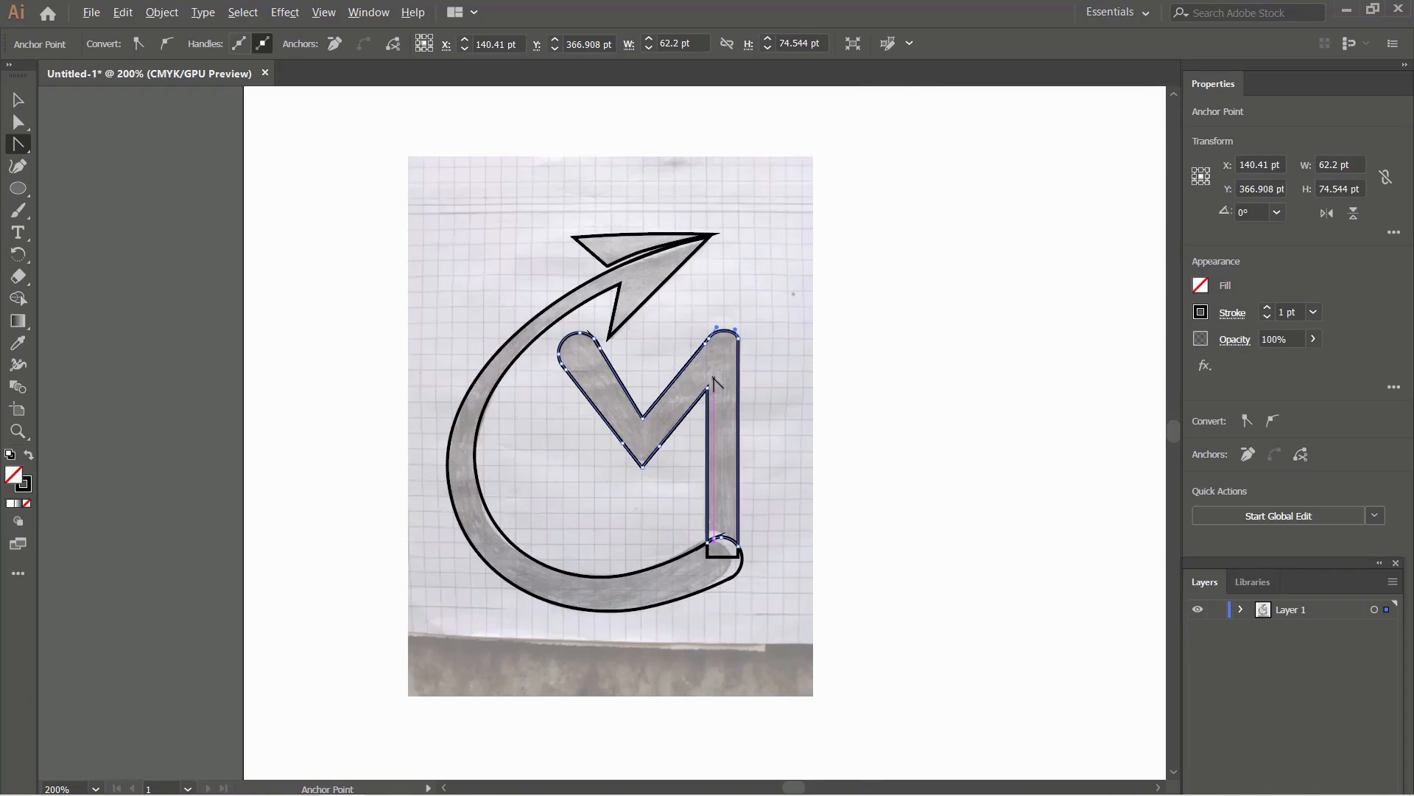
# Step: Fill the merged M shape with bright red
pyautogui.click(19, 103)
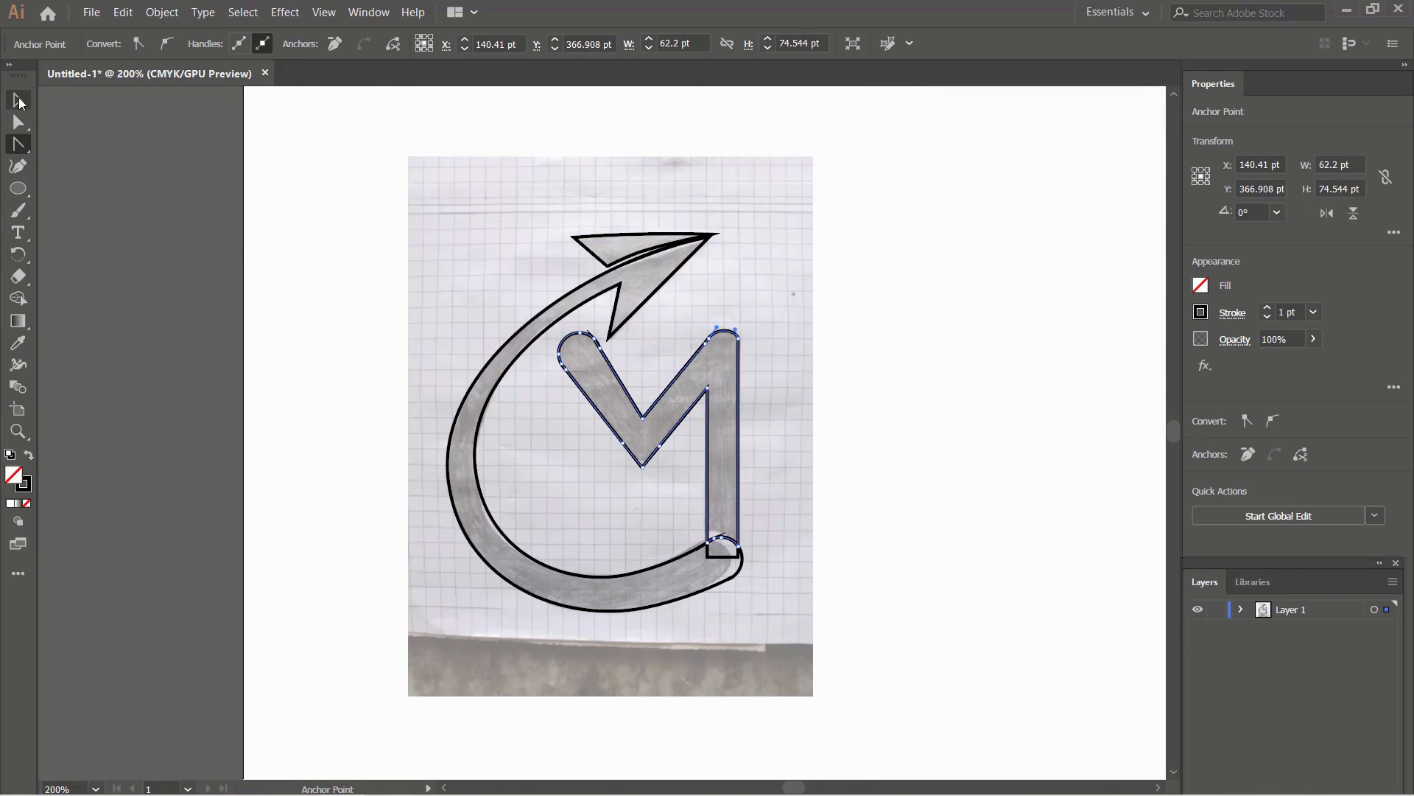
pyautogui.click(208, 455)
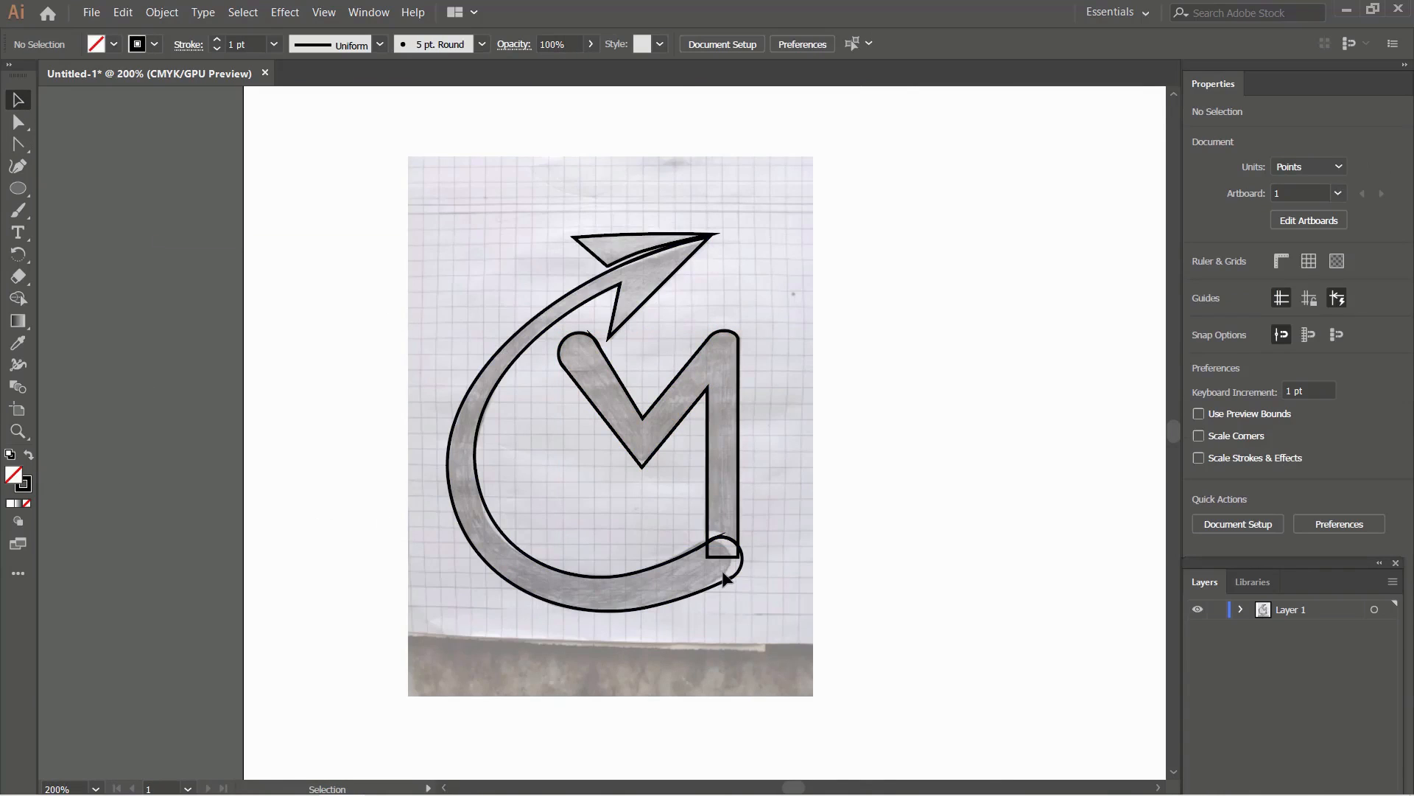
pyautogui.scroll(3, 726, 578)
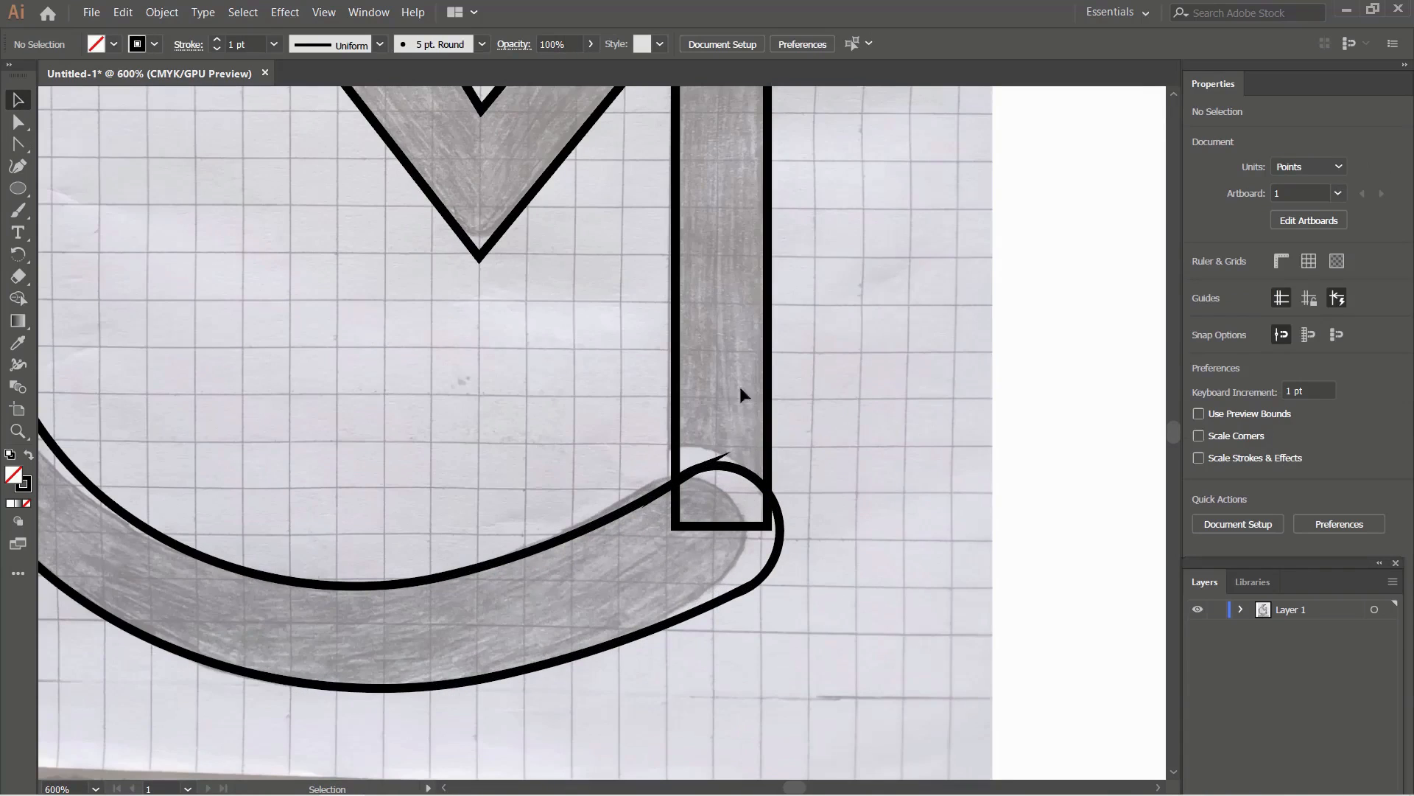
pyautogui.click(769, 414)
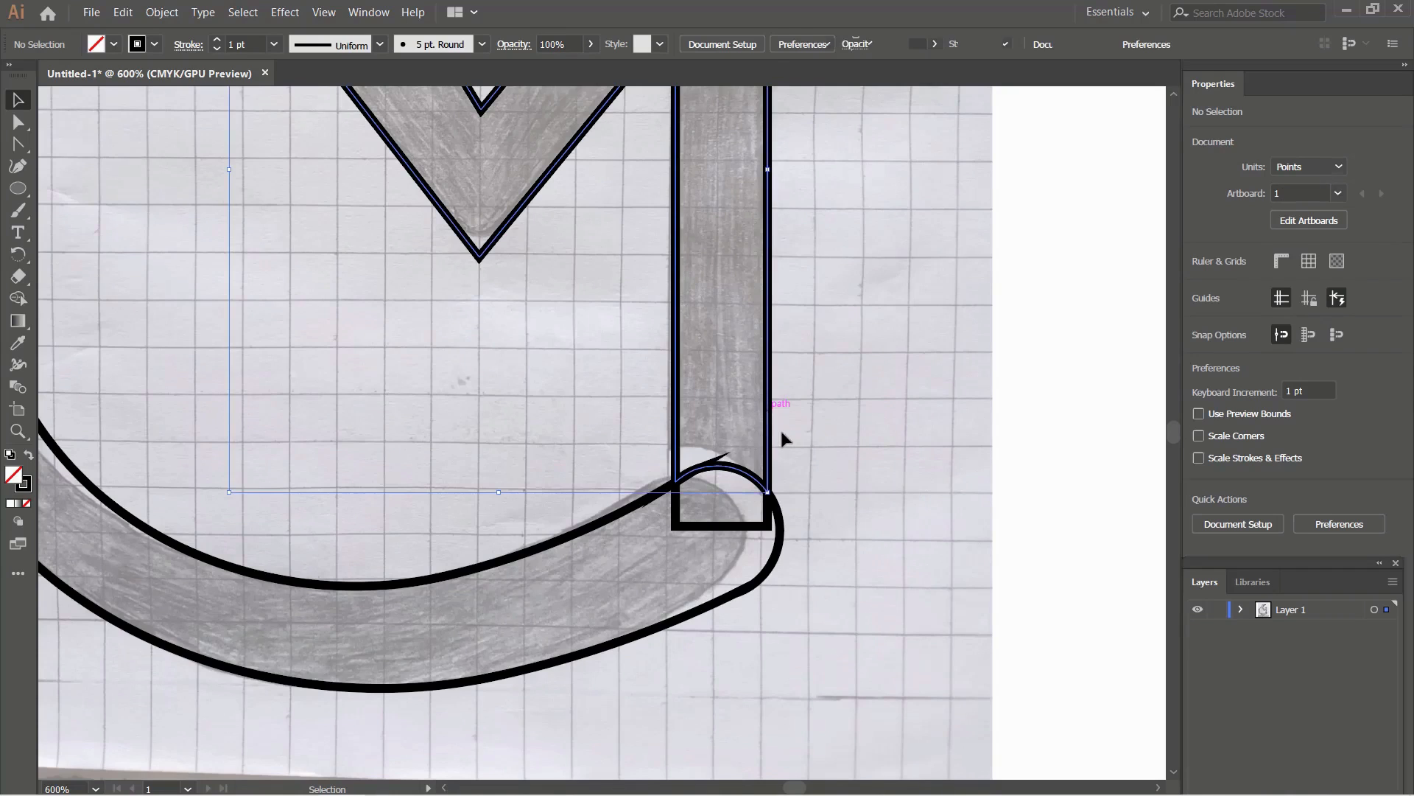
pyautogui.doubleClick(14, 476)
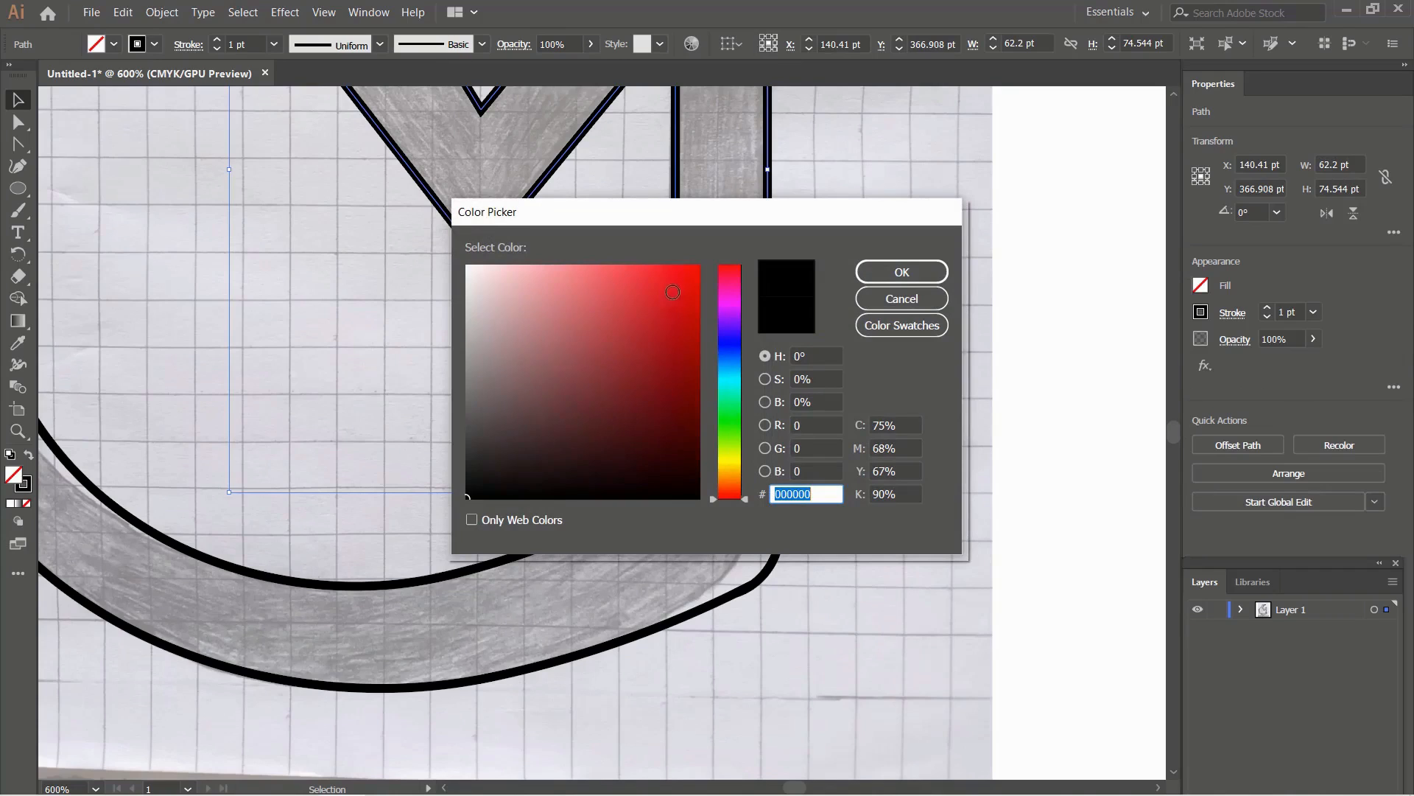
pyautogui.moveTo(672, 291); pyautogui.dragTo(710, 259)
pyautogui.click(863, 273)
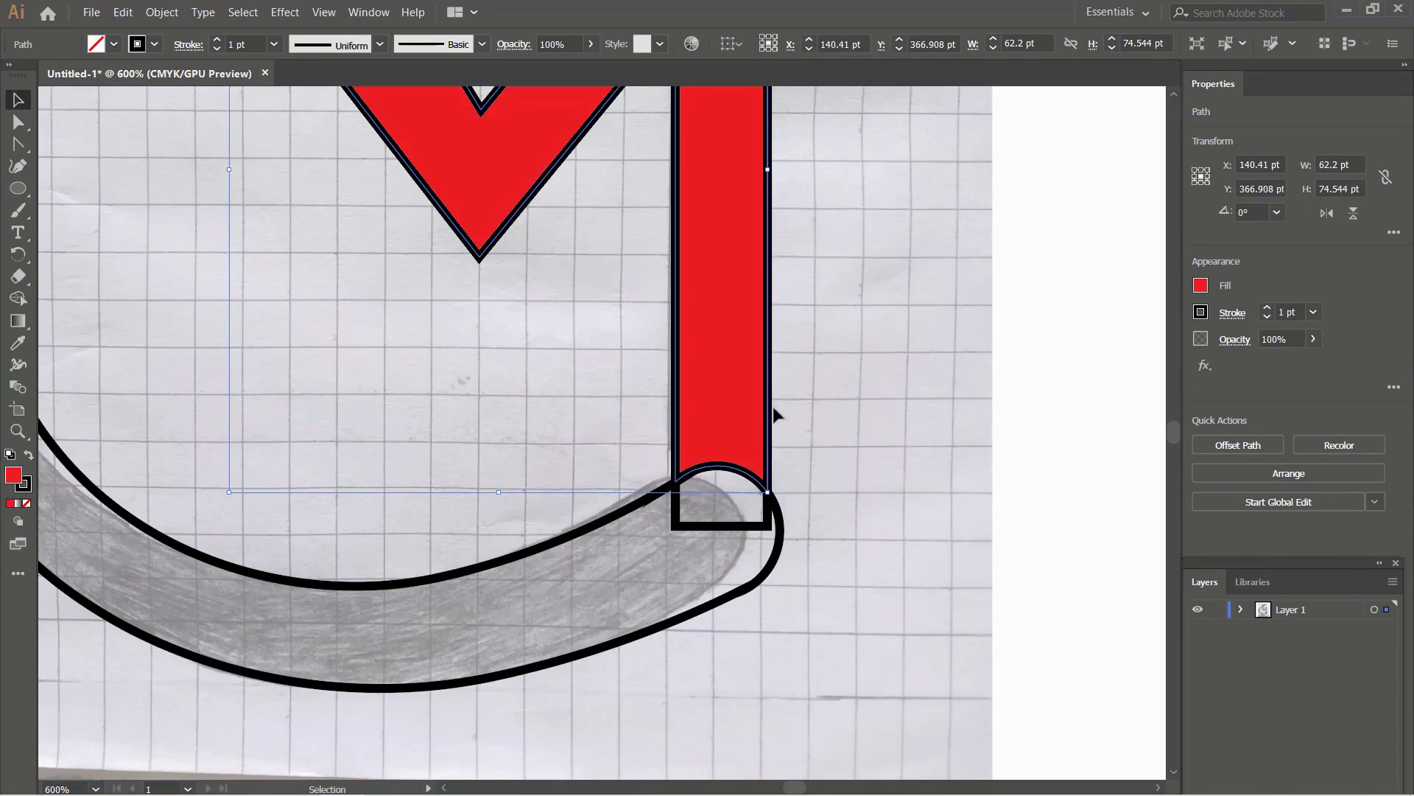
# Step: Fill the arrow-tipped C shape with dark red
pyautogui.click(520, 620)
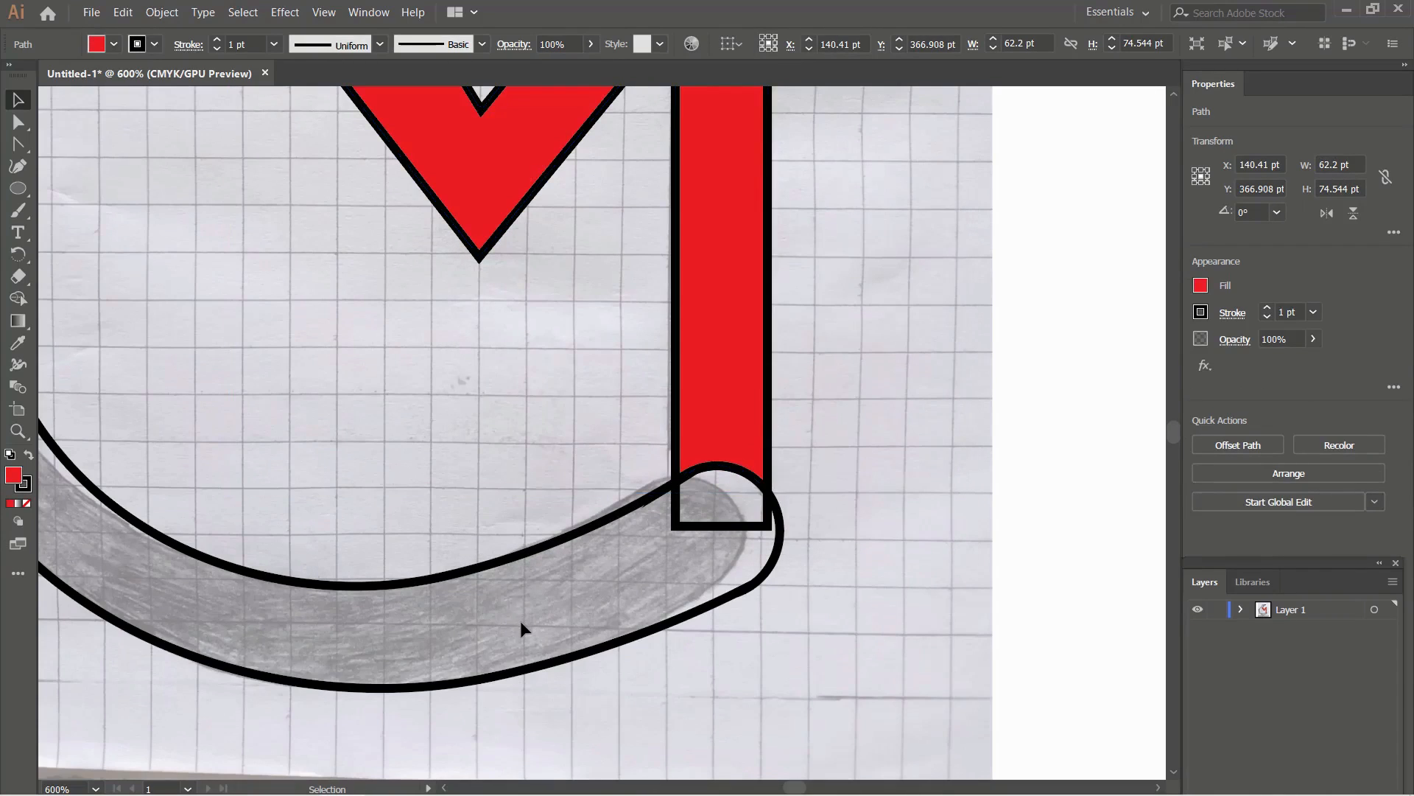
pyautogui.hotkey('ctrl', '-')
pyautogui.hotkey('ctrl', '-')
# Step: Delete the leftover square at the M's foot and raise the M 2 pt to open a gap above the C's end
pyautogui.click(622, 414)
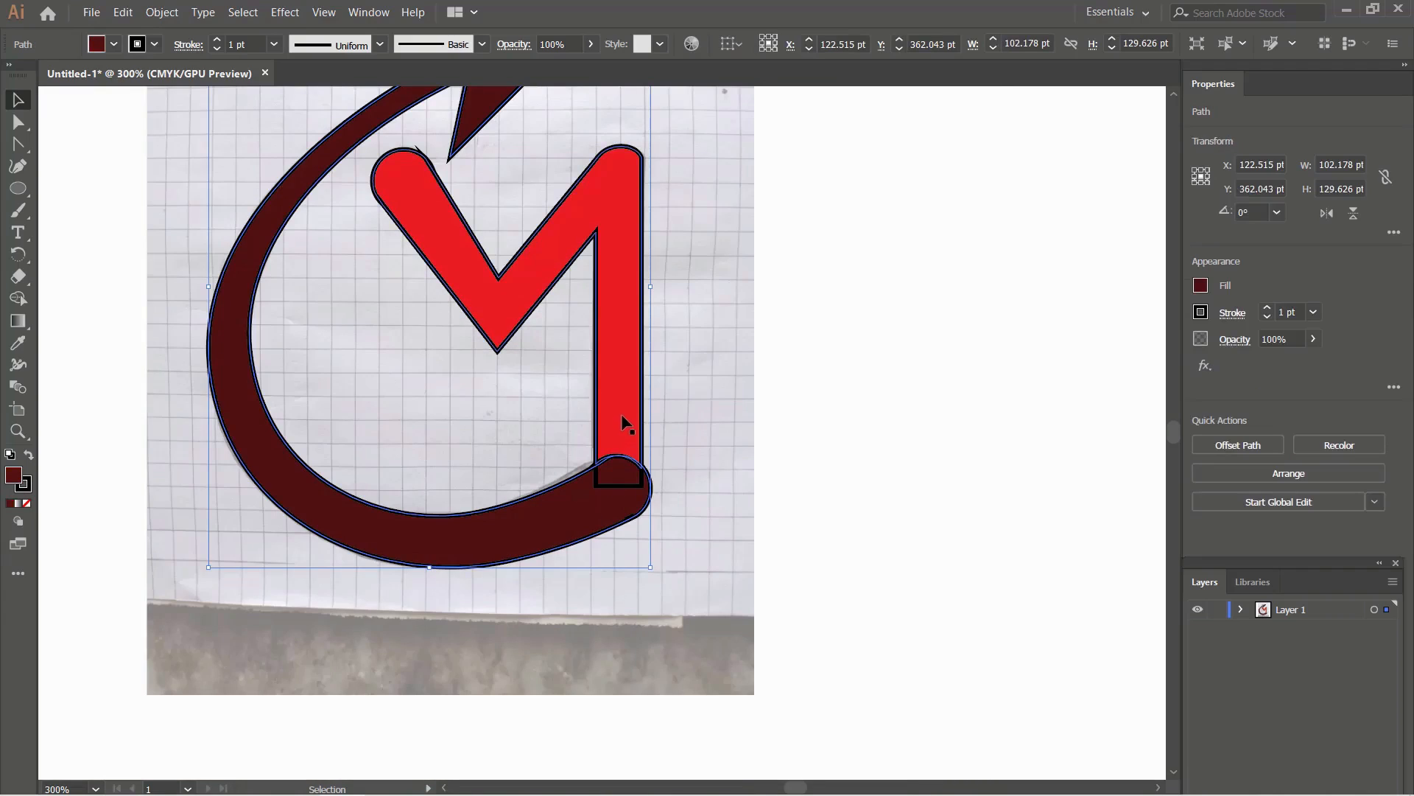
pyautogui.click(880, 493)
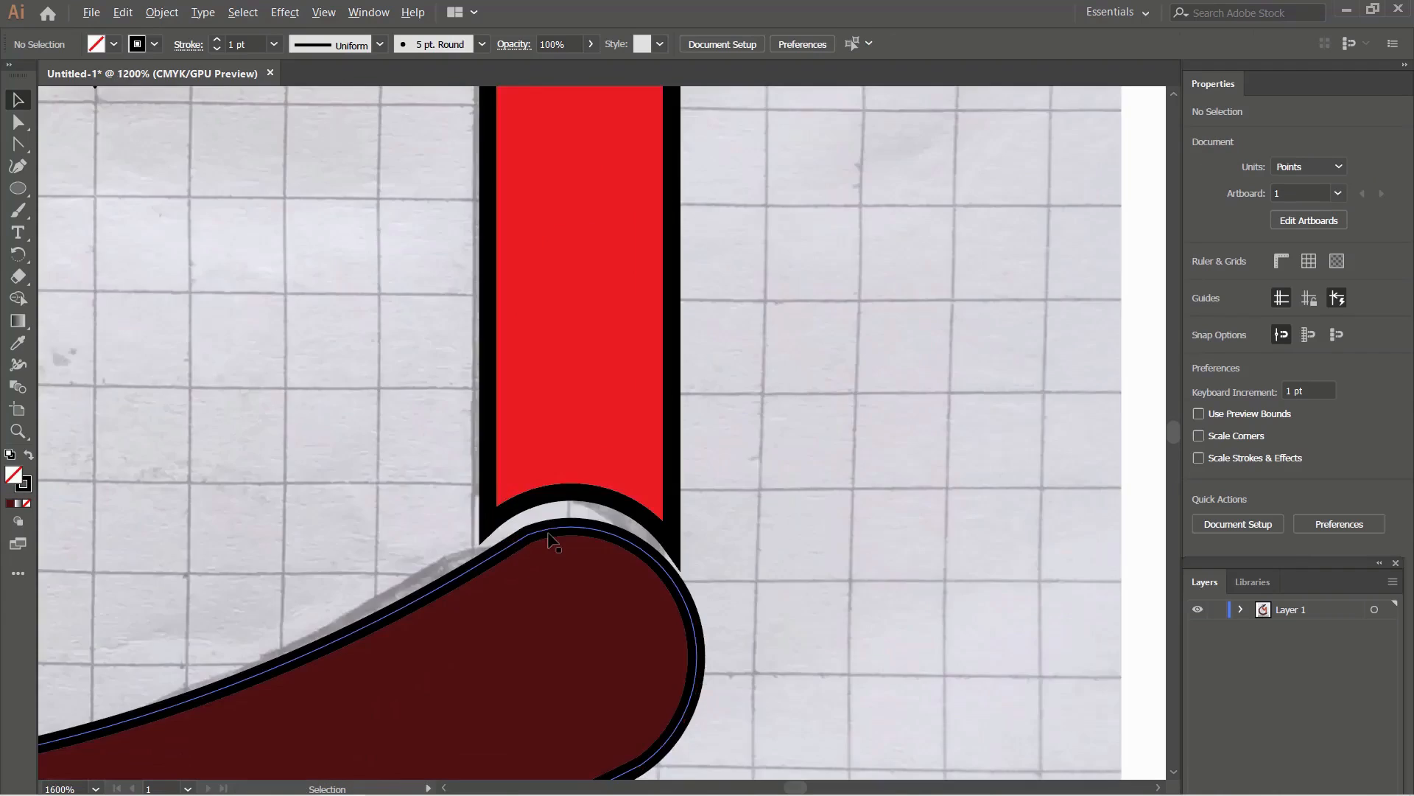
pyautogui.scroll(-3, 550, 535)
pyautogui.scroll(-1, 631, 571)
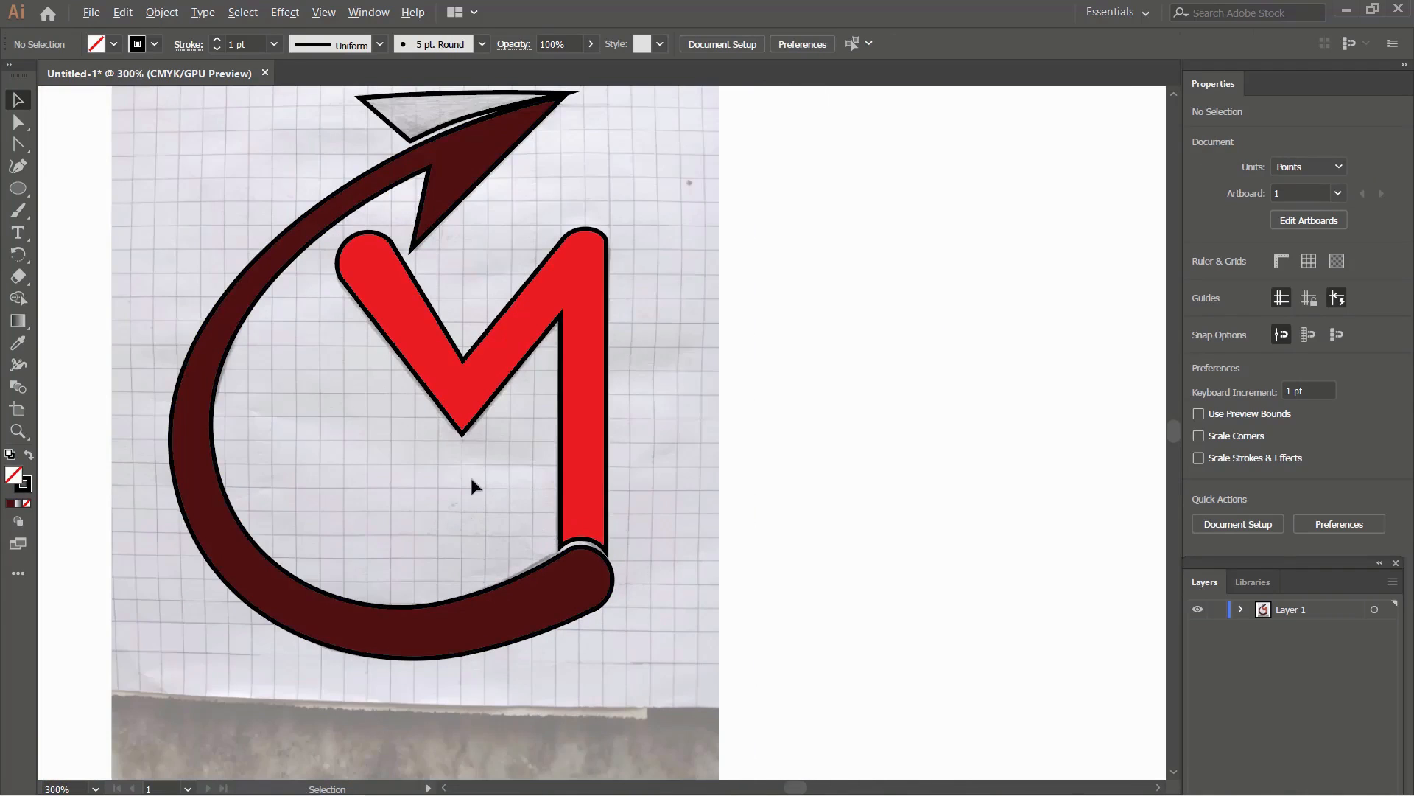
pyautogui.scroll(1, 486, 486)
# Step: Reduce the M's height slightly about its centre to widen the gap above the C's rounded end
pyautogui.click(608, 488)
pyautogui.press('Right')
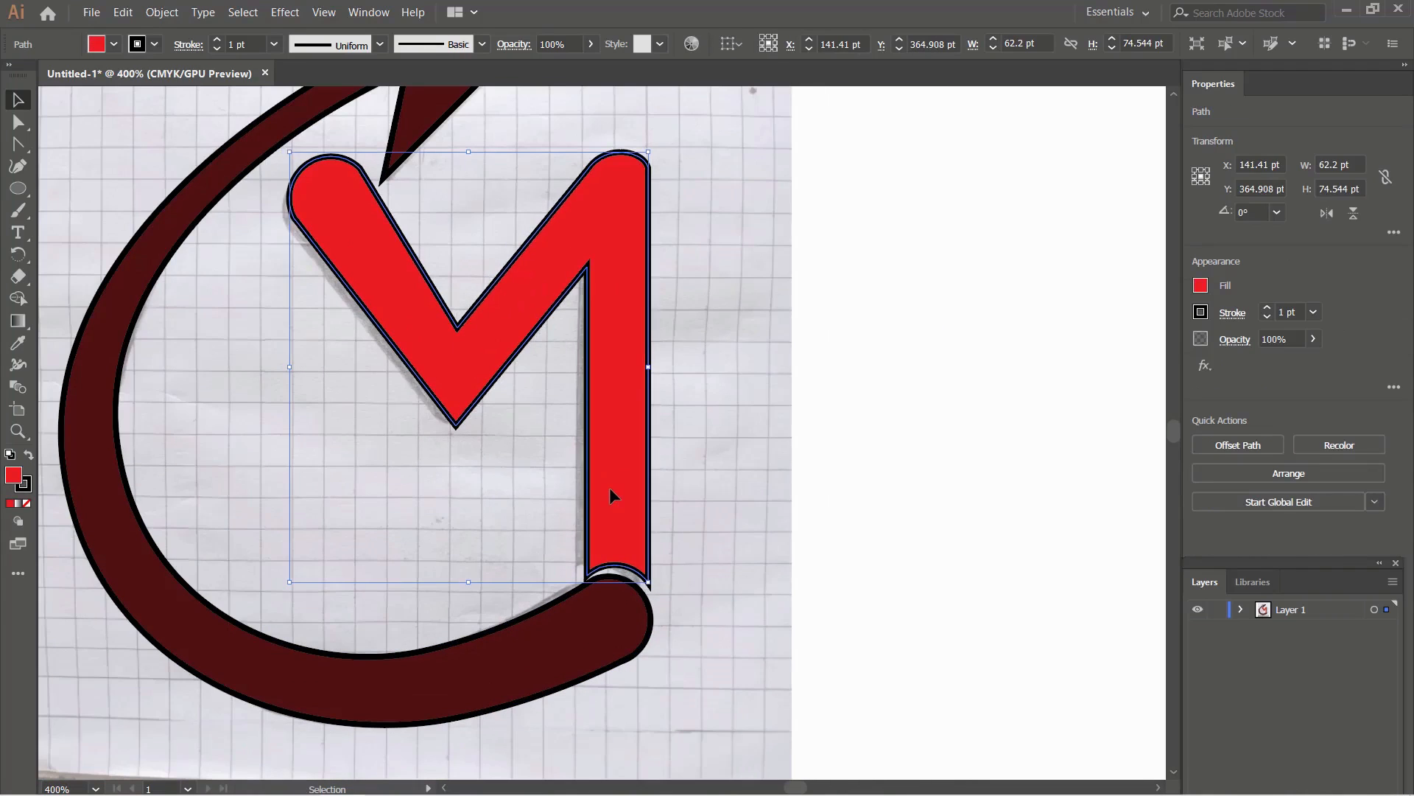
pyautogui.press('Down')
pyautogui.press('Up')
pyautogui.press('Left')
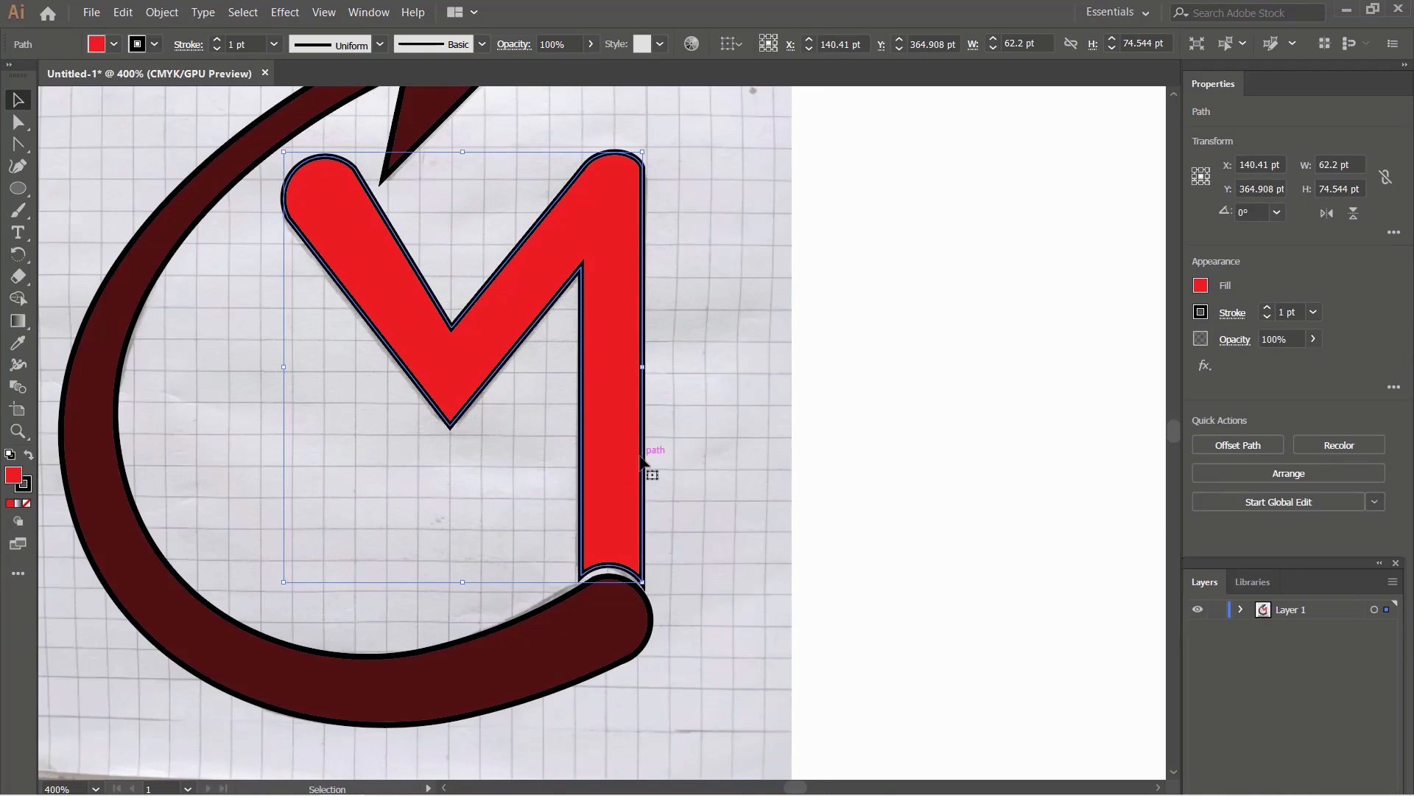
pyautogui.scroll(-2, 639, 458)
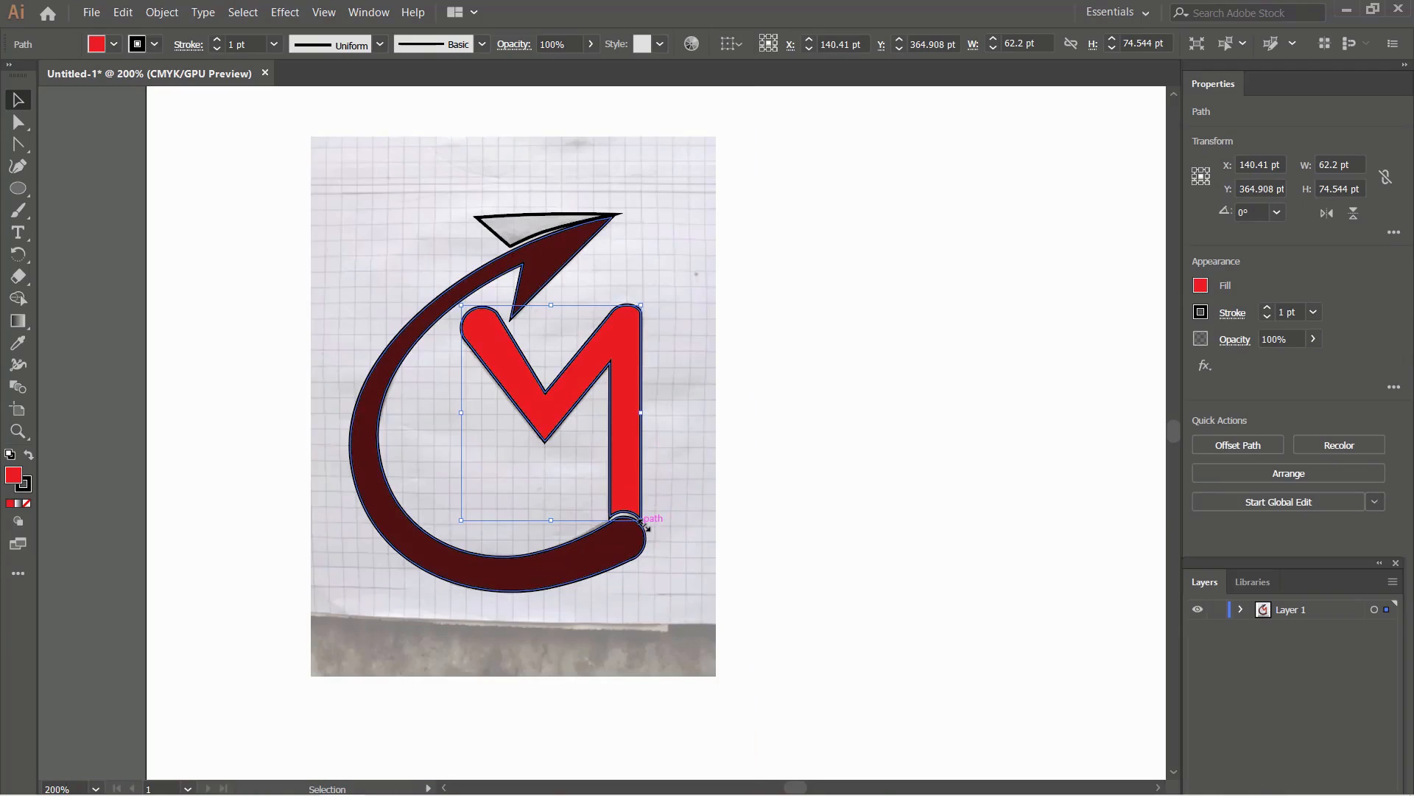
pyautogui.moveTo(645, 525); pyautogui.dragTo(643, 519)
pyautogui.click(877, 529)
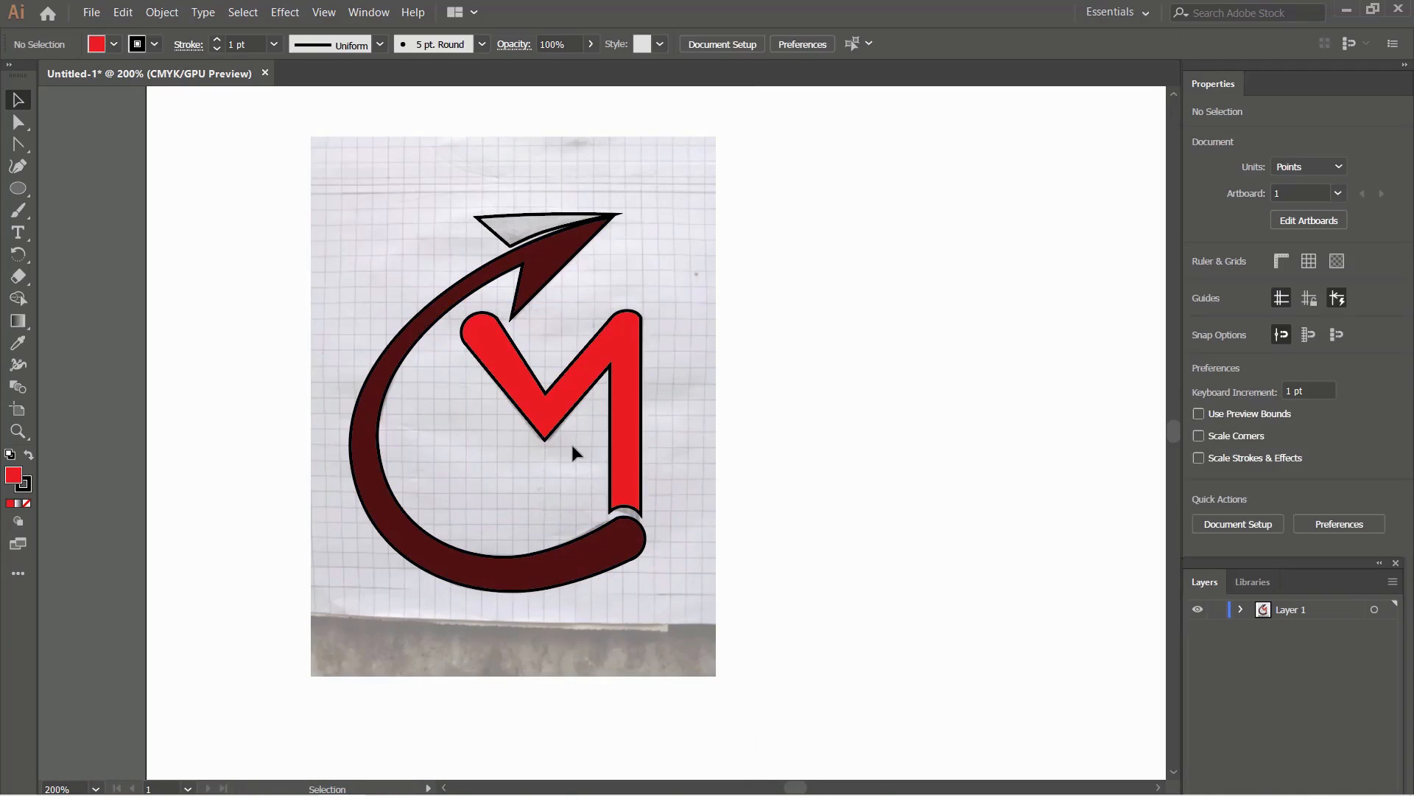
# Step: Fill the separate upper arrowhead piece with dark red 700606
pyautogui.click(512, 239)
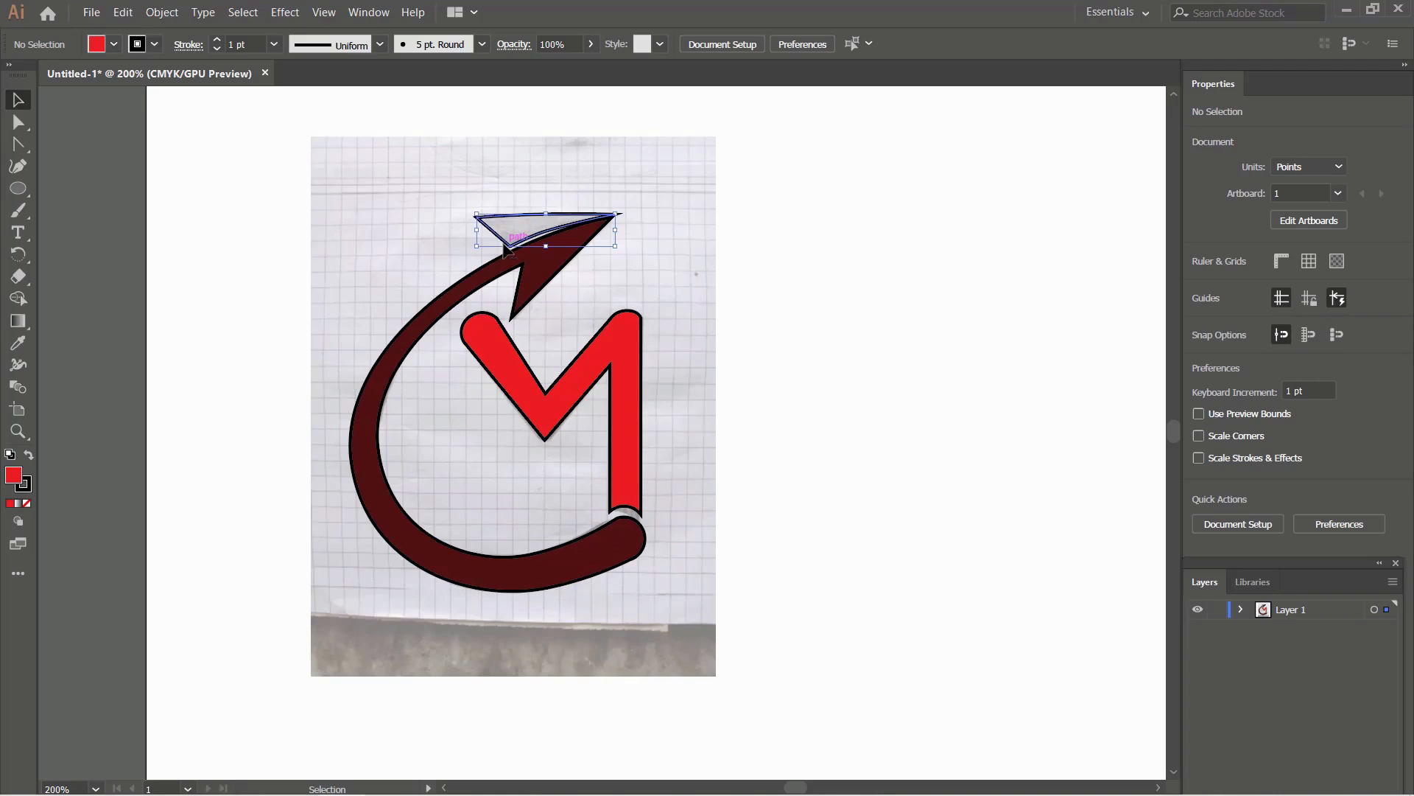
pyautogui.doubleClick(13, 475)
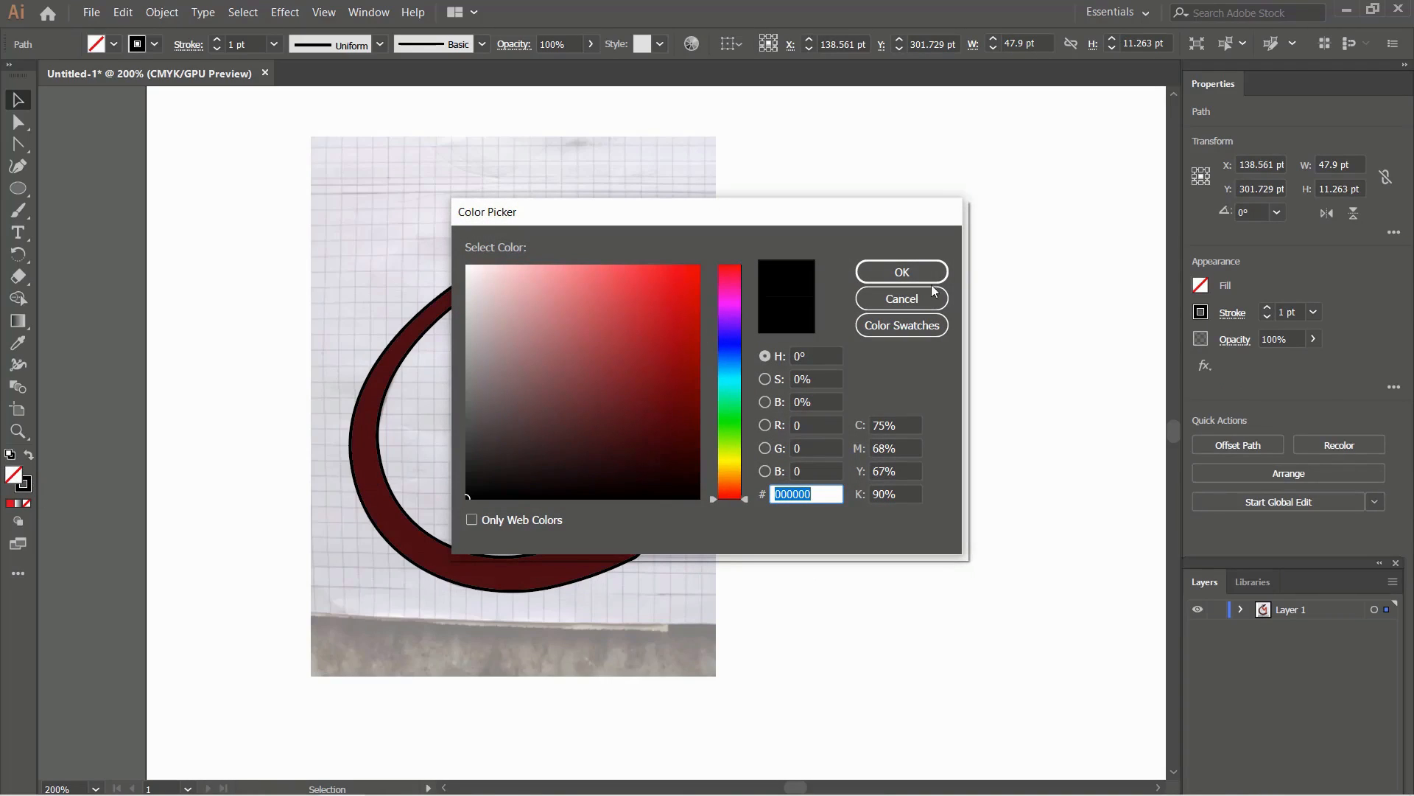
pyautogui.click(686, 382)
pyautogui.click(688, 396)
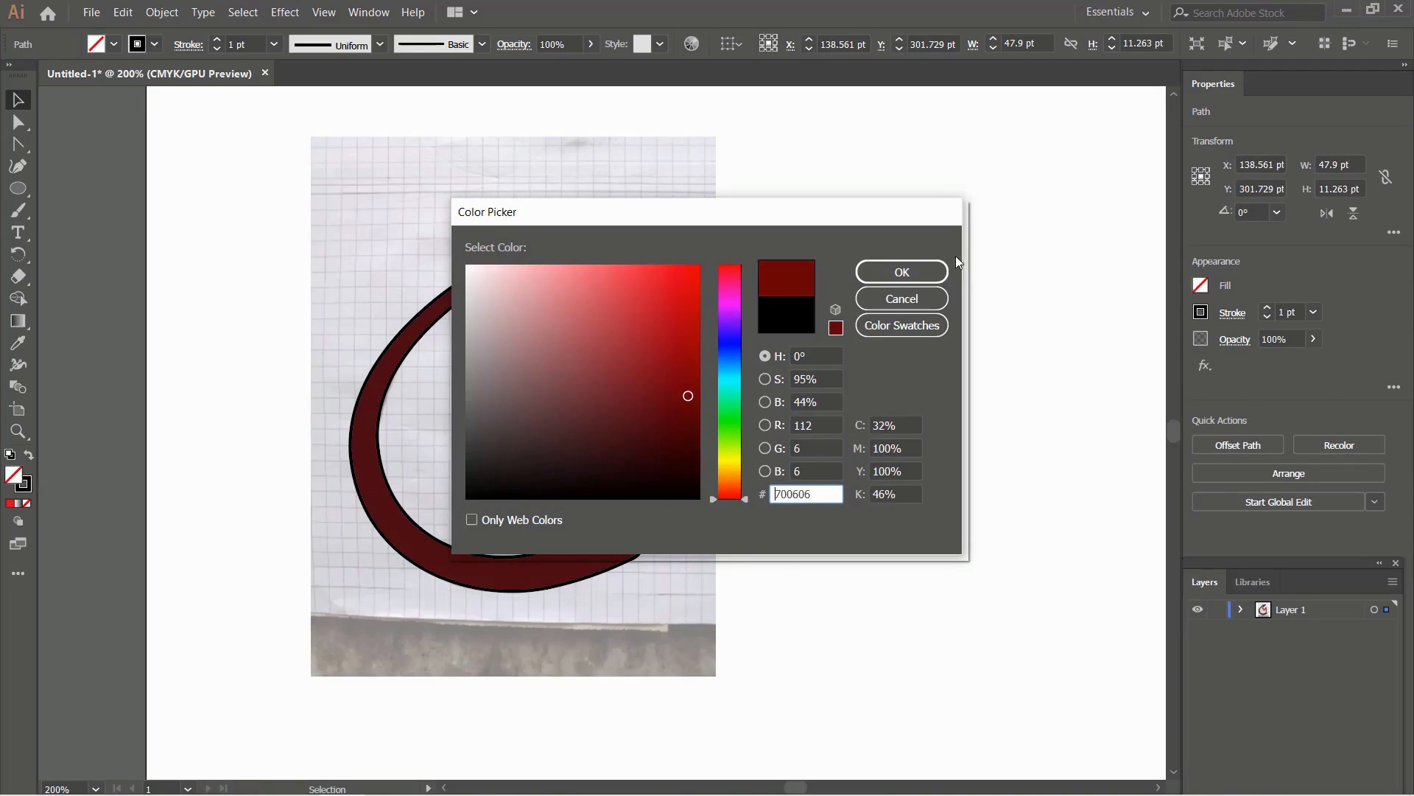
pyautogui.click(908, 280)
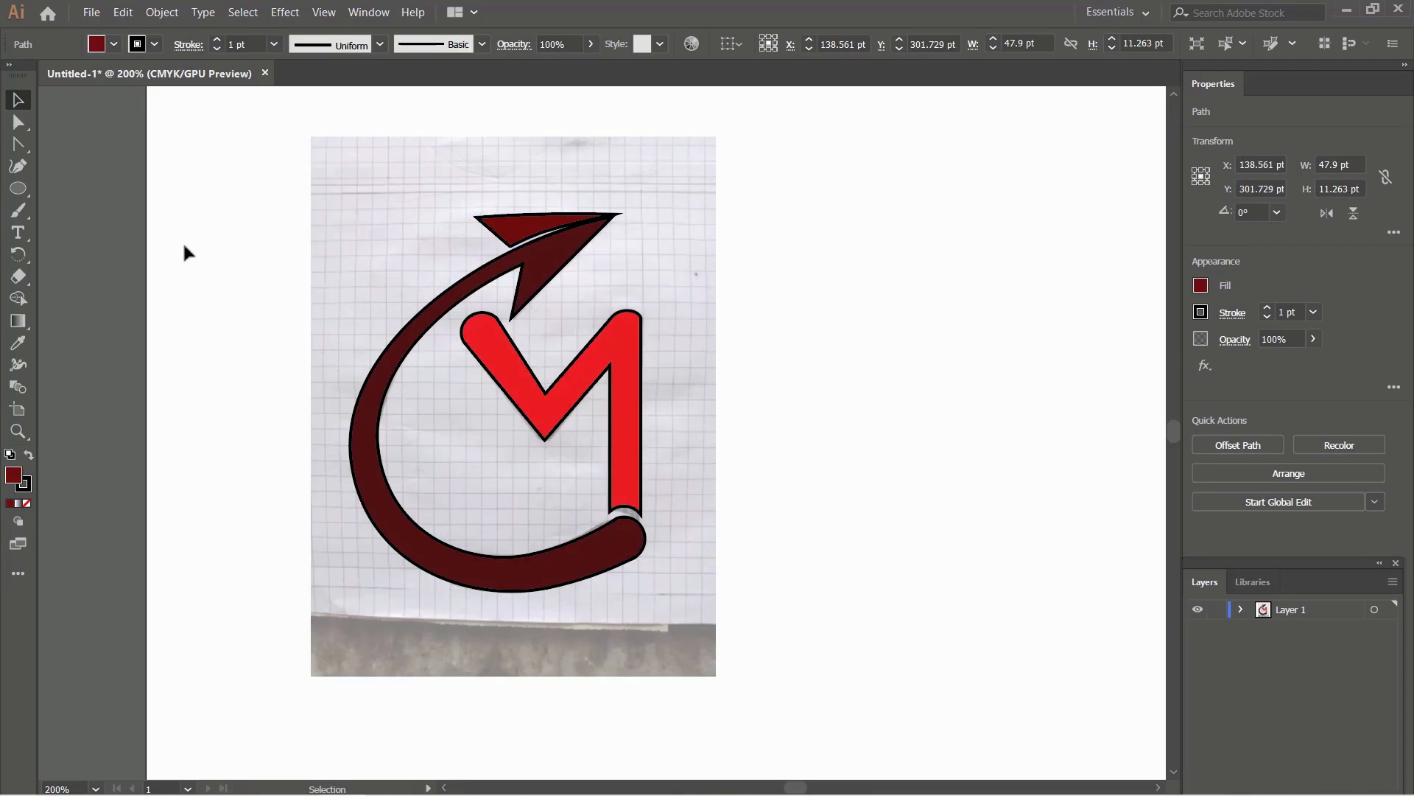
pyautogui.click(182, 243)
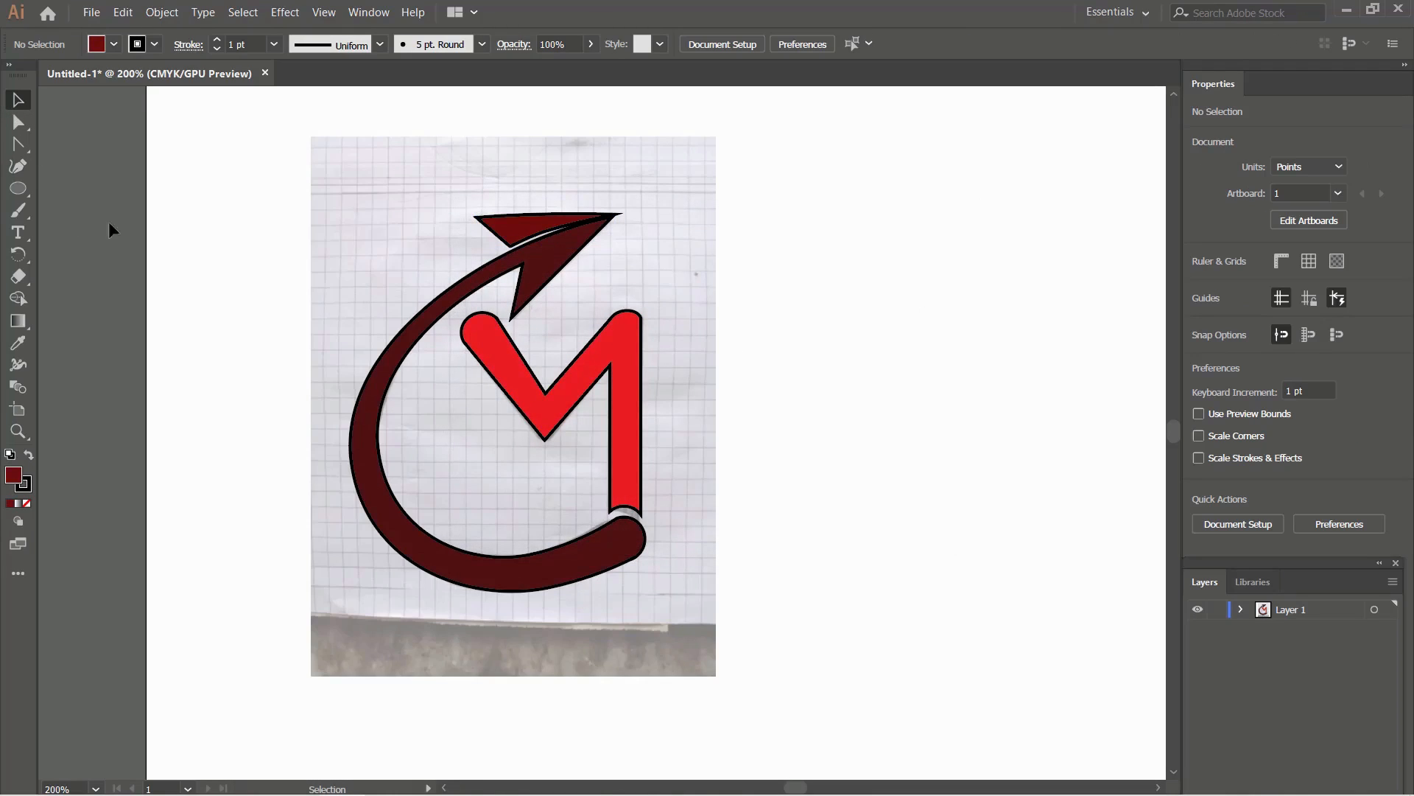
# Step: Move all the logo shapes together off the sketch onto the empty area of the artboard beside it
pyautogui.scroll(-3, 494, 319)
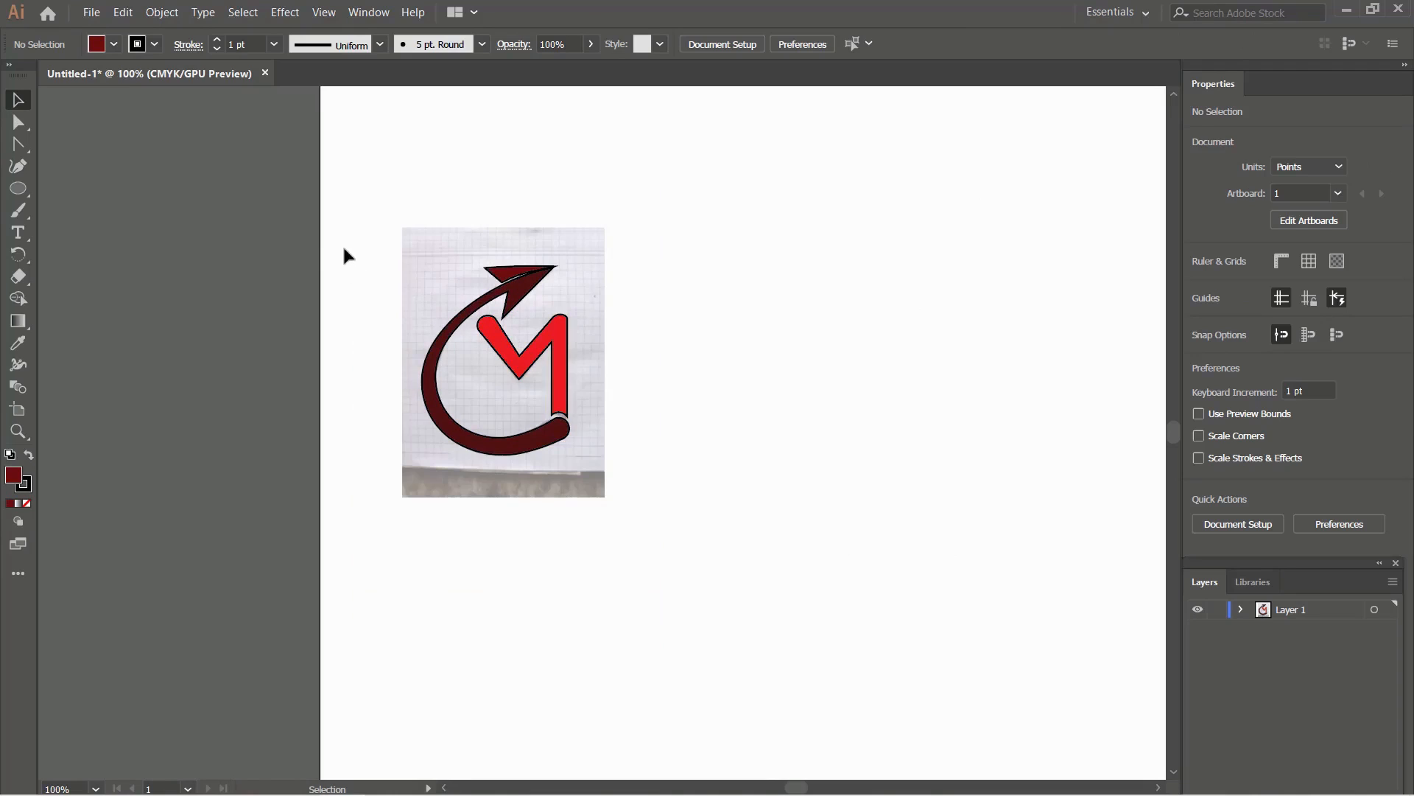
pyautogui.moveTo(344, 254); pyautogui.dragTo(663, 480)
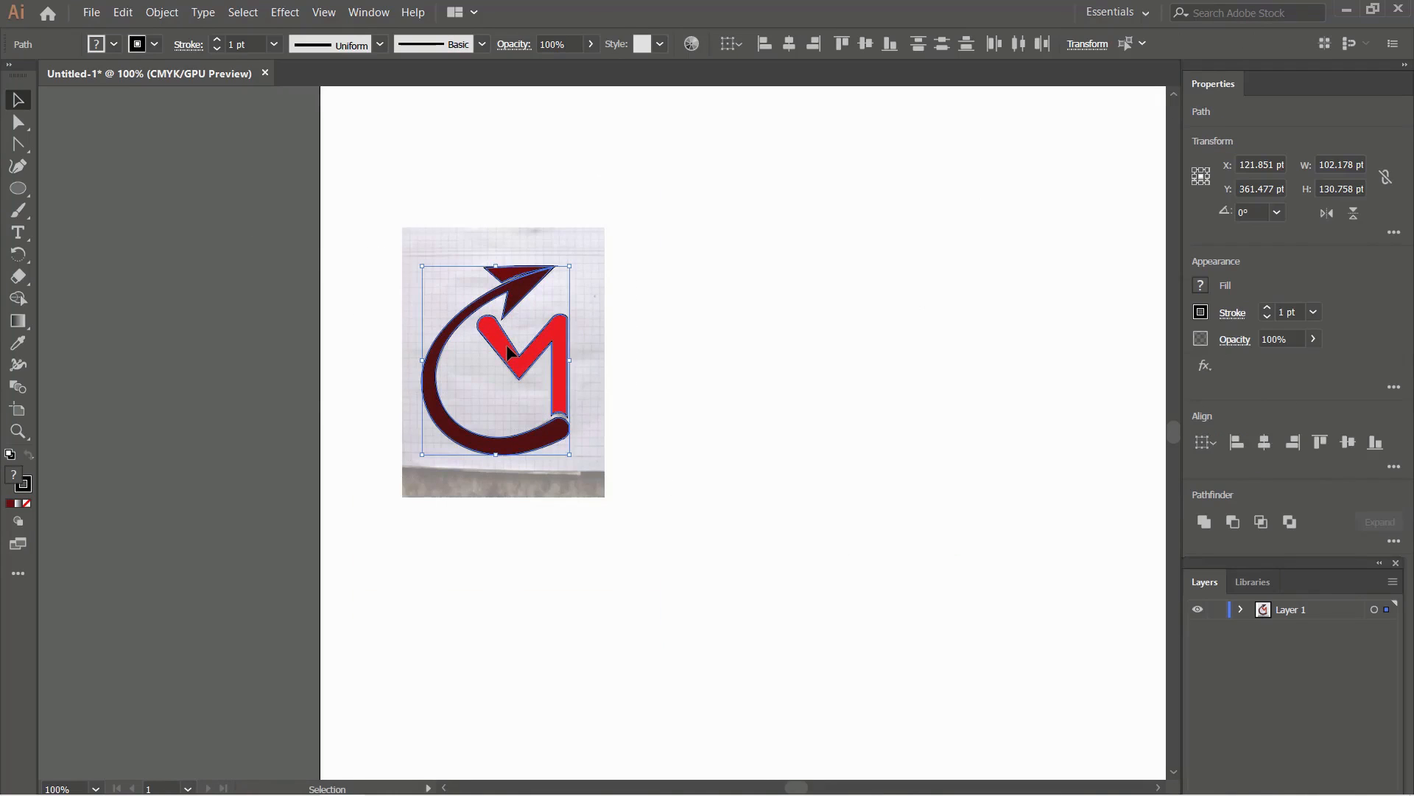
pyautogui.moveTo(509, 352); pyautogui.dragTo(907, 367)
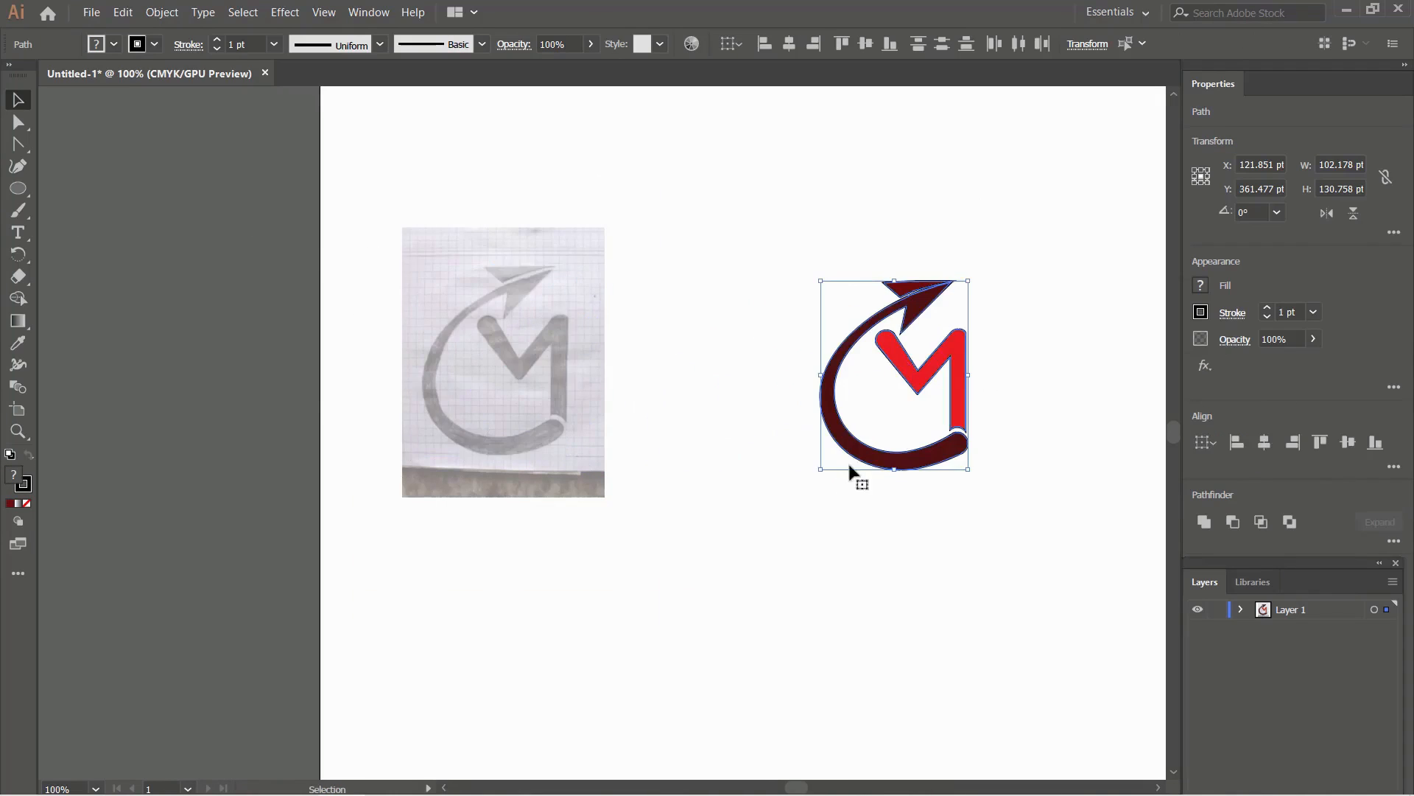
pyautogui.click(806, 507)
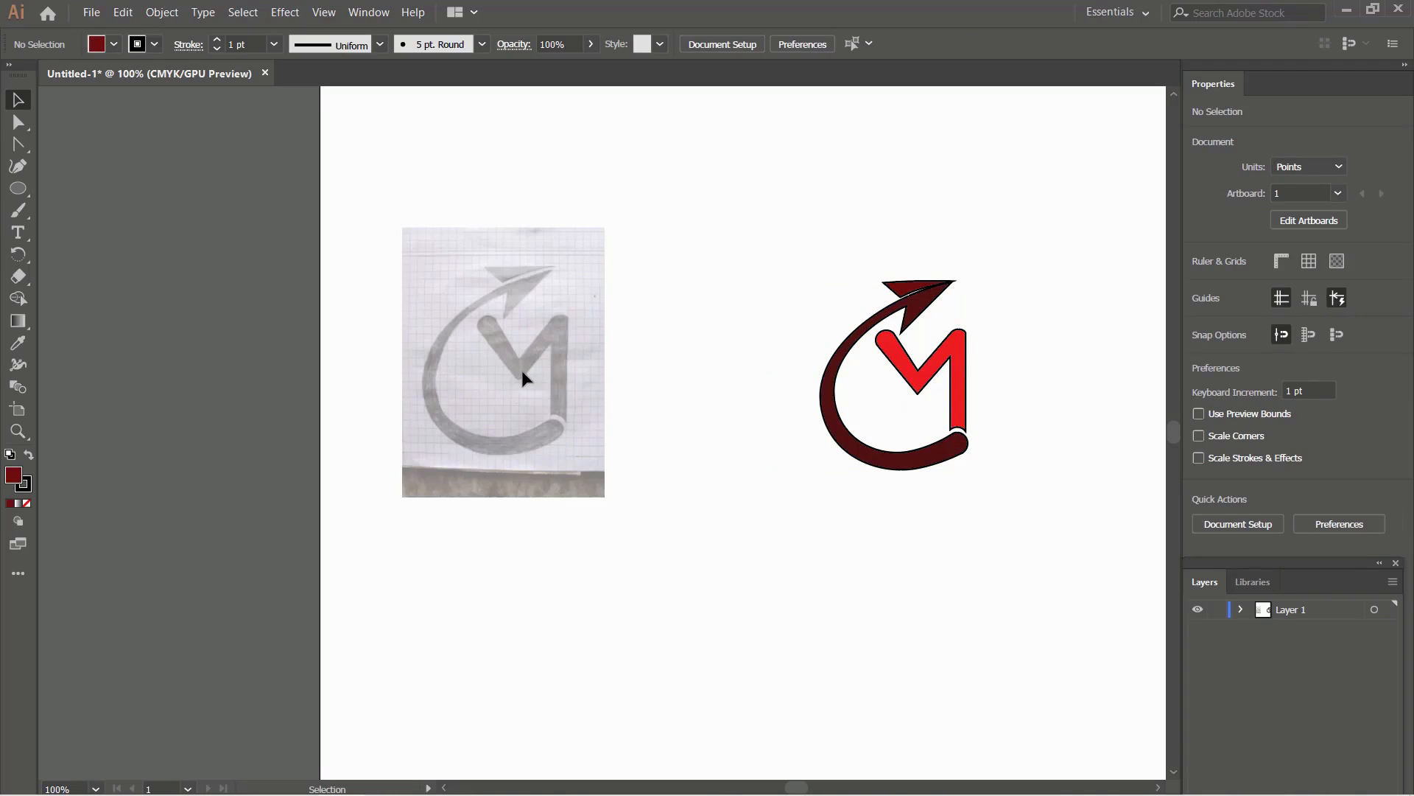
# Step: Remove the linked sketch image from Layer 1, keeping only the vector logo
pyautogui.click(1242, 610)
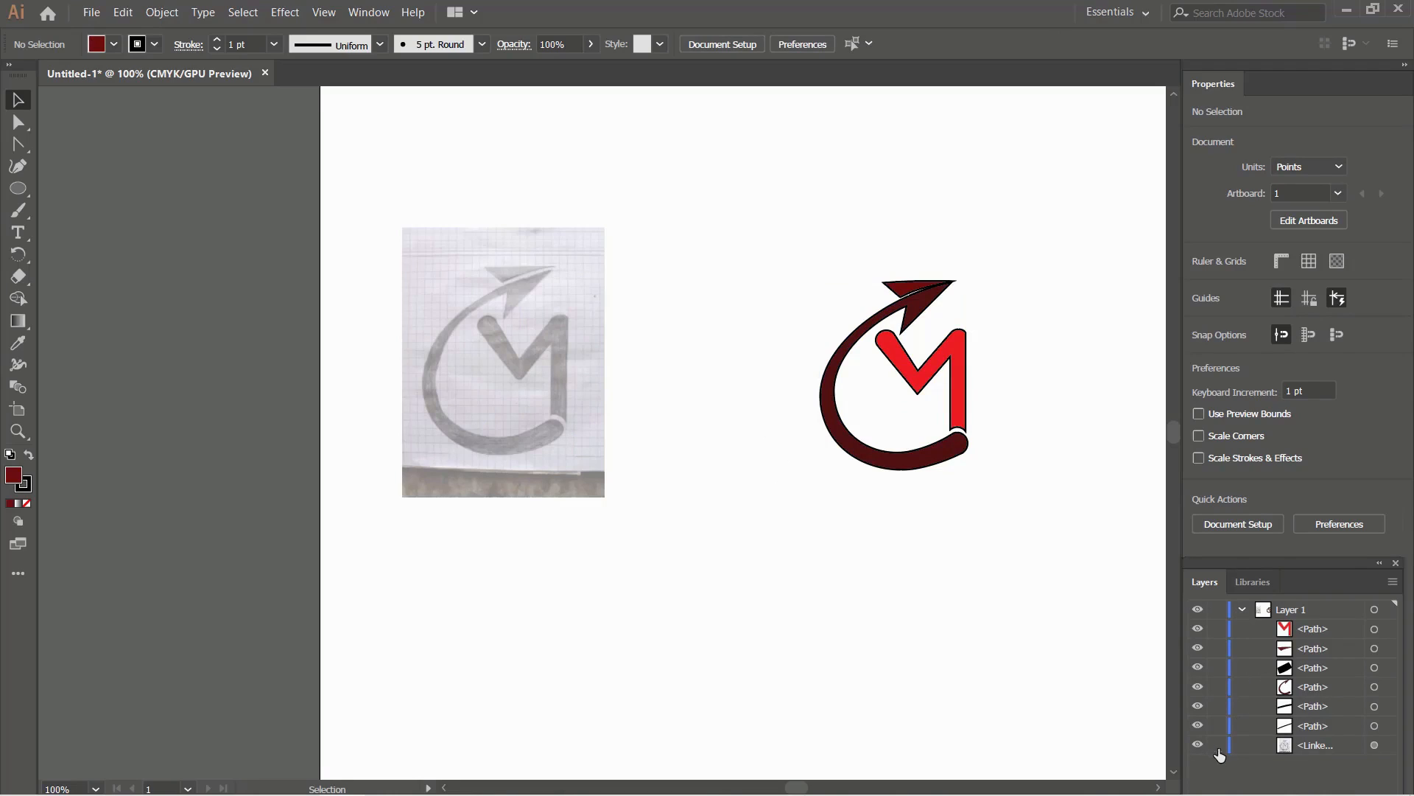
pyautogui.click(505, 388)
pyautogui.moveTo(505, 389); pyautogui.dragTo(559, 479)
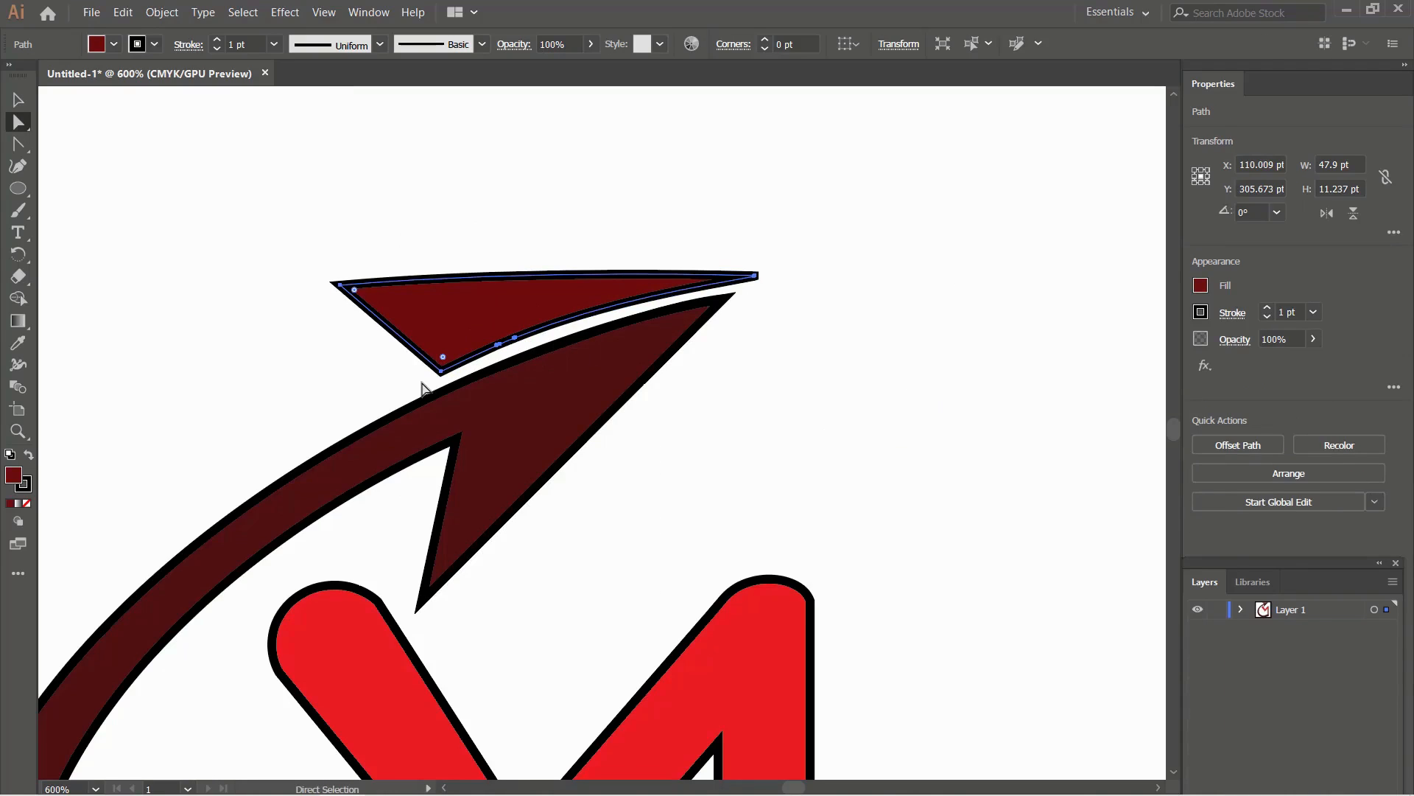
# Step: Raise the separate upper arrowhead piece 1 pt to widen the gap above the C's arrow tip
pyautogui.press('Up')
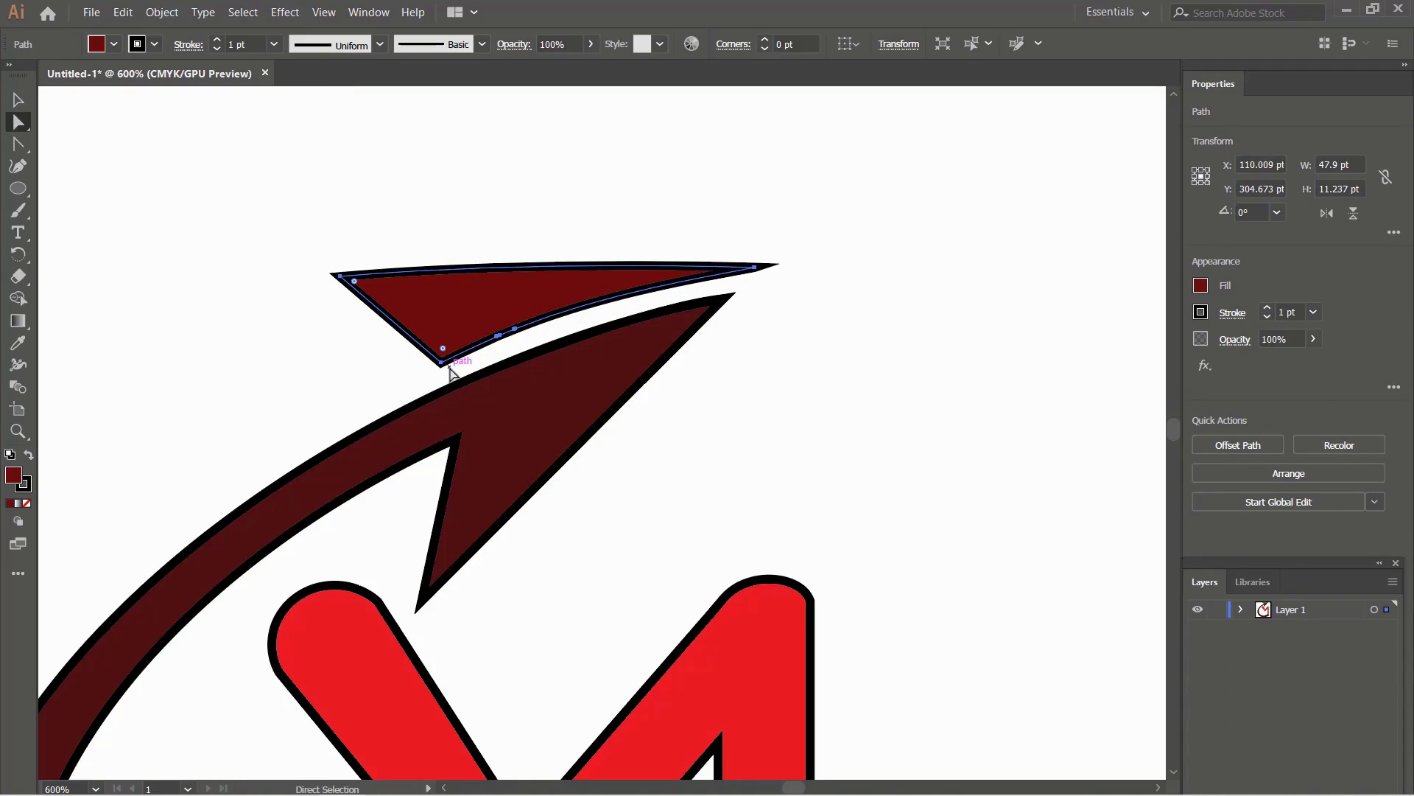
pyautogui.scroll(-3, 611, 295)
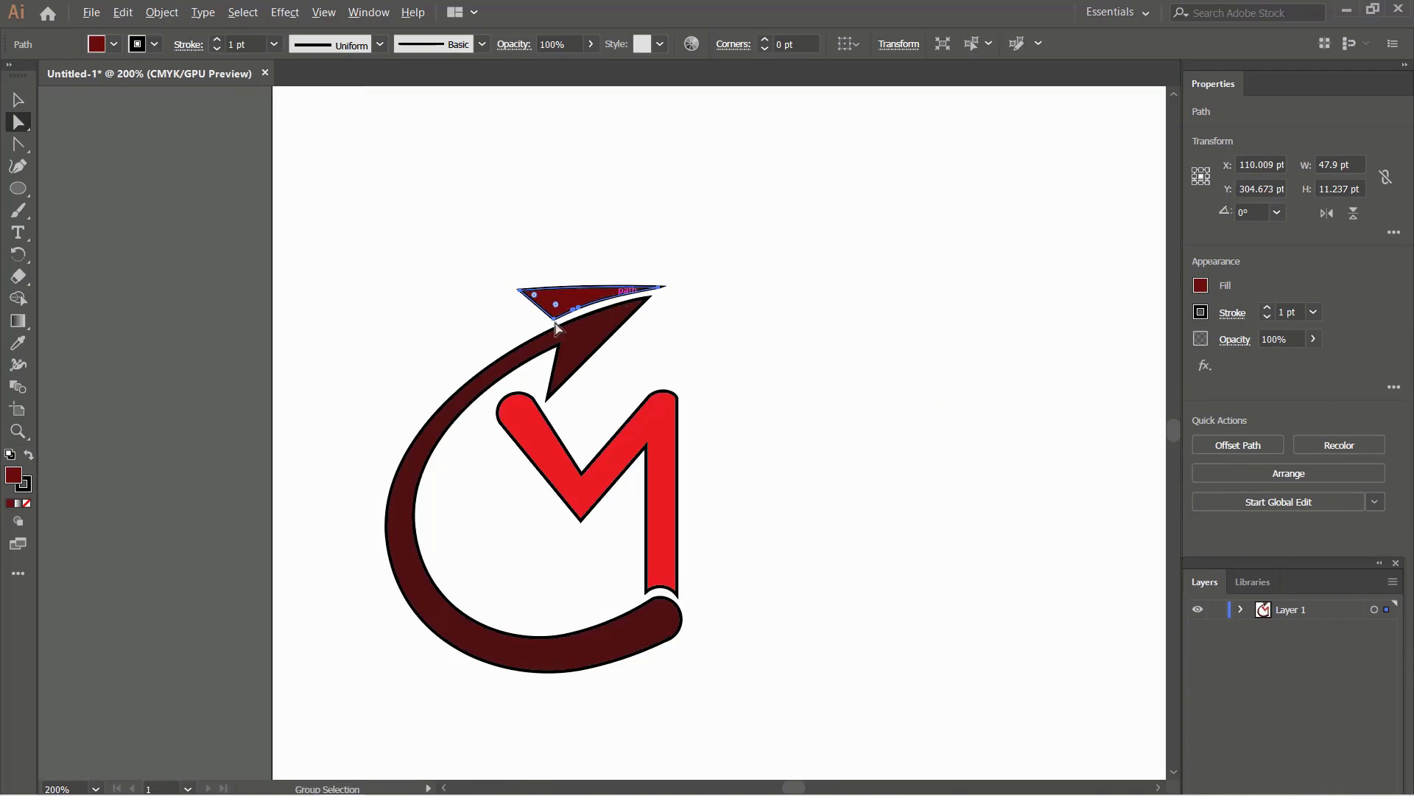
pyautogui.click(221, 363)
pyautogui.scroll(-1, 635, 329)
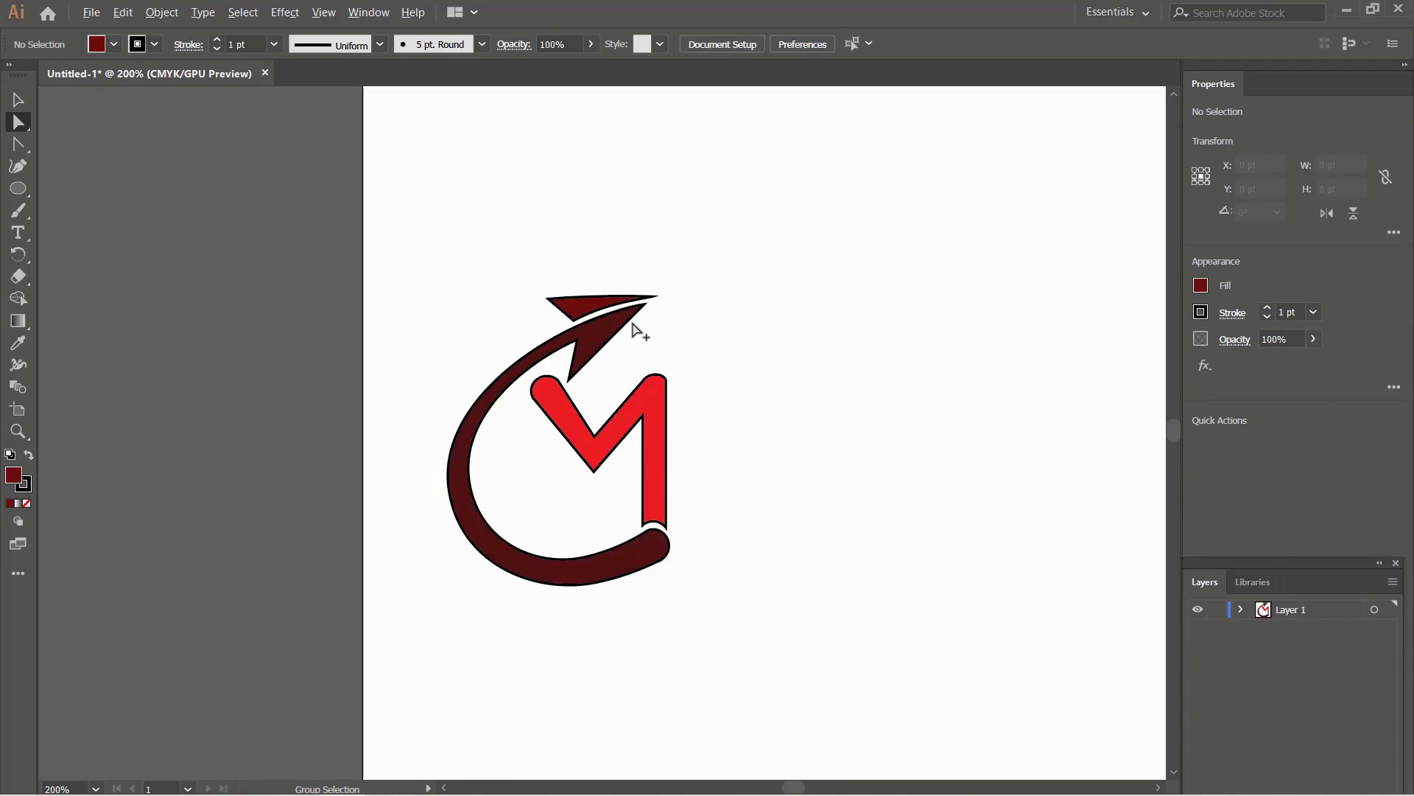
pyautogui.scroll(-1, 637, 332)
pyautogui.scroll(1, 648, 346)
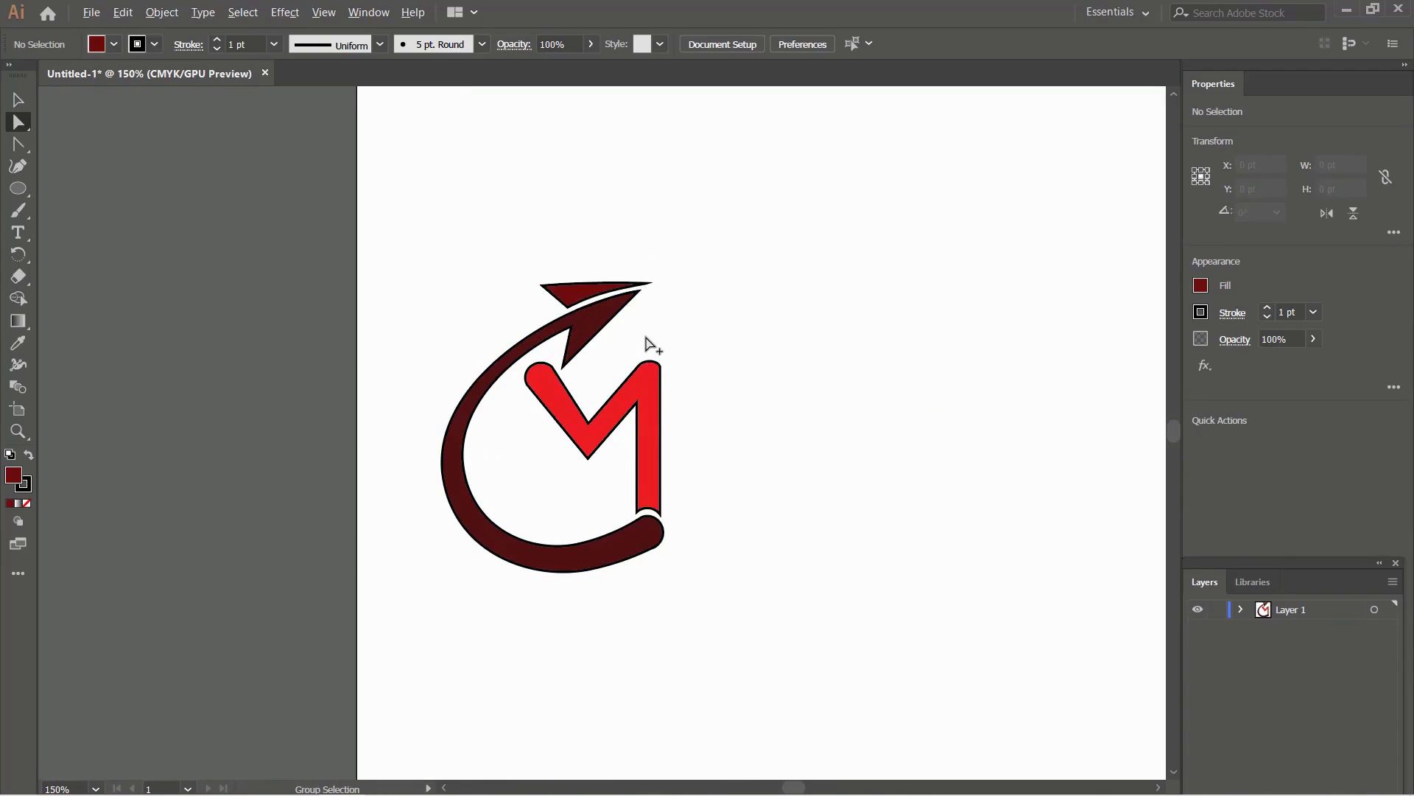
# Step: Change the fill of the arrow-tipped C to a bright orange with a hue of 42°
pyautogui.click(607, 317)
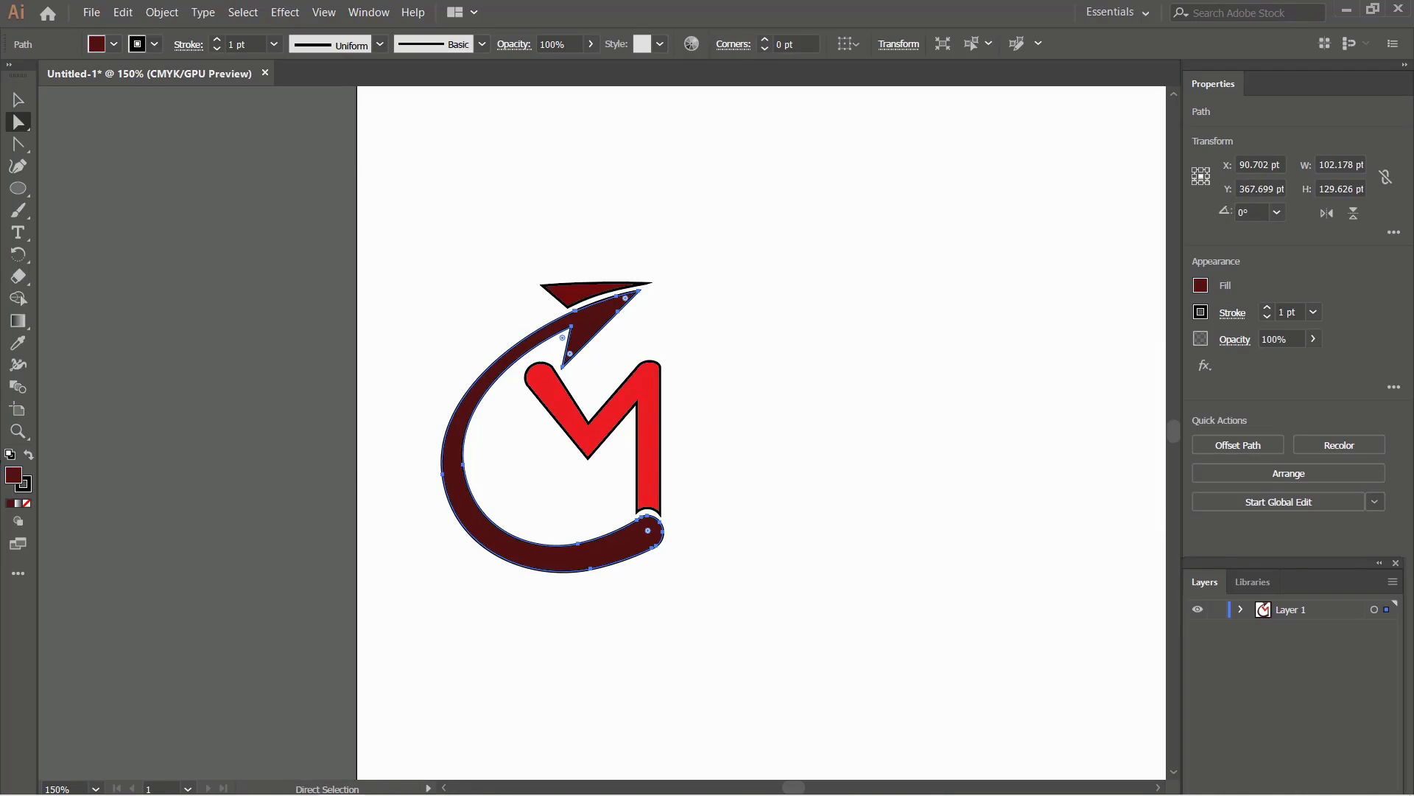
pyautogui.doubleClick(13, 475)
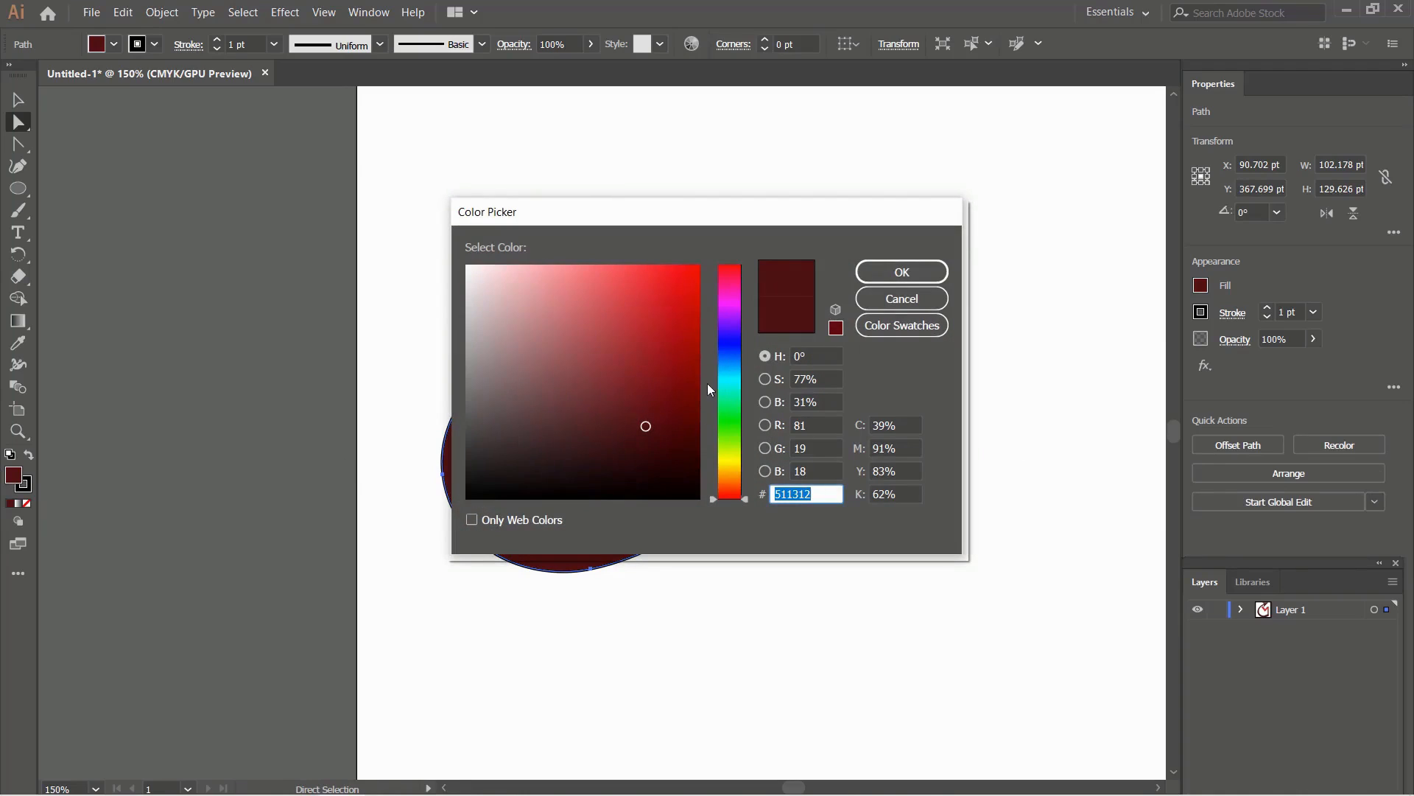
pyautogui.moveTo(722, 429); pyautogui.dragTo(735, 471)
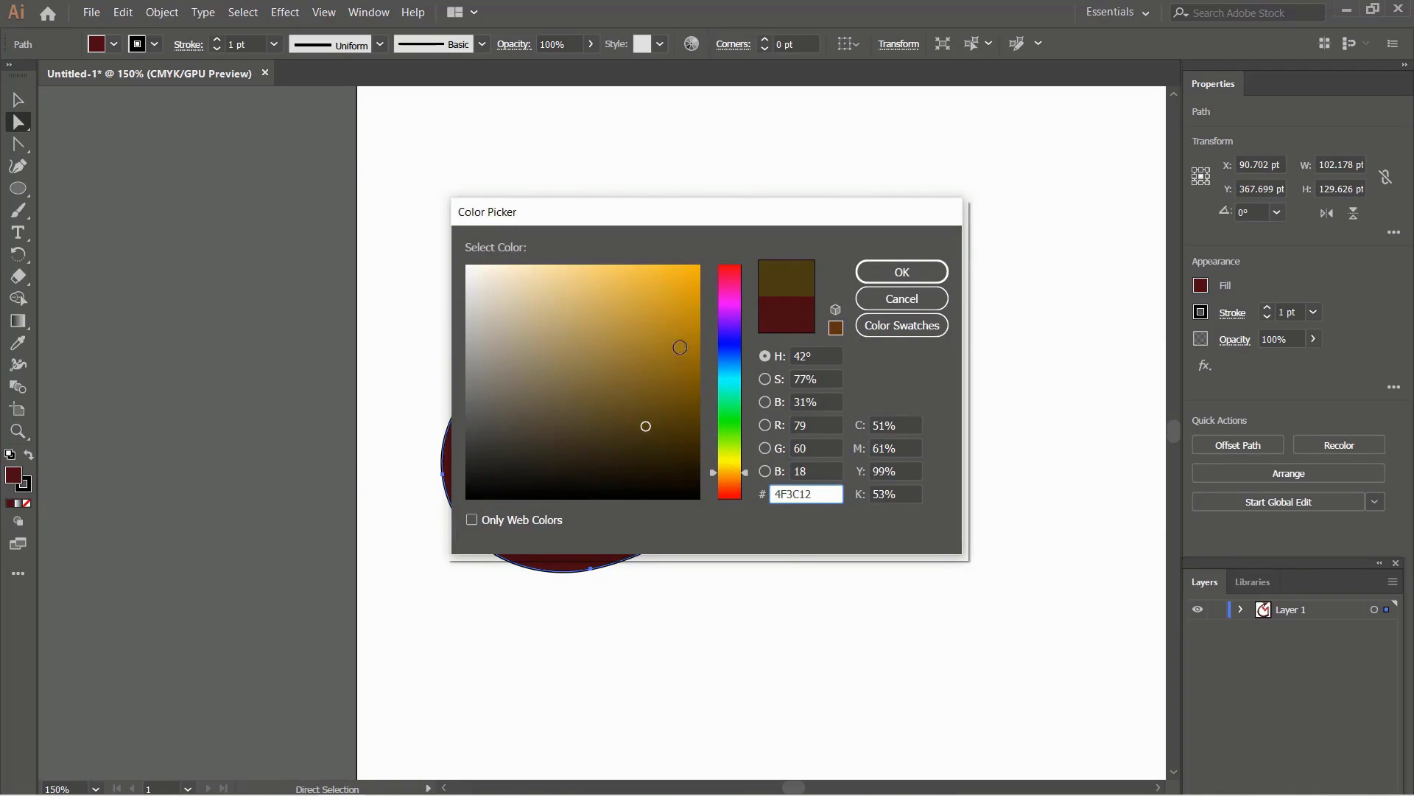
pyautogui.moveTo(673, 317); pyautogui.dragTo(699, 243)
pyautogui.click(924, 269)
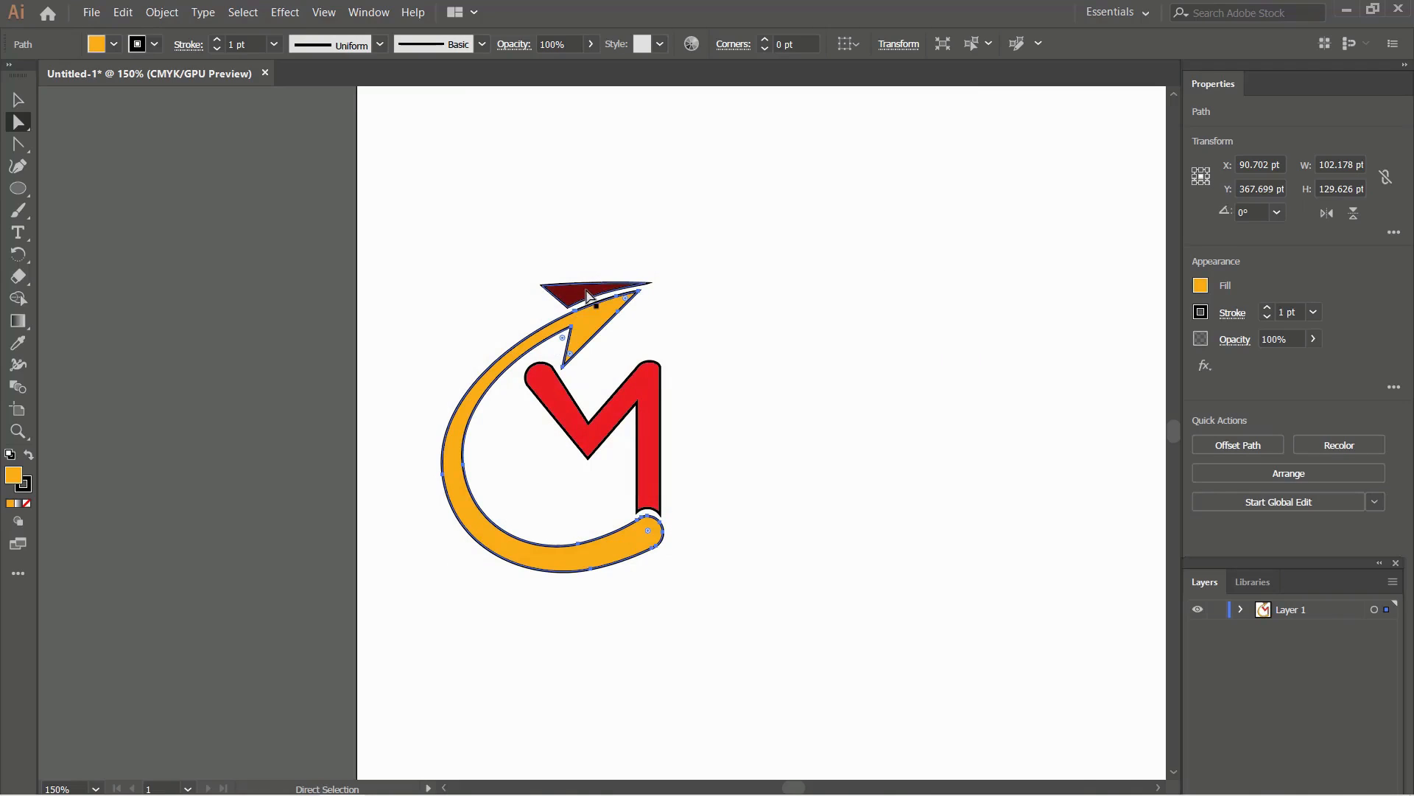
# Step: Copy the C's orange to the separate upper arrowhead piece with the Eyedropper and remove the black outlines from all logo shapes
pyautogui.click(580, 294)
pyautogui.click(18, 343)
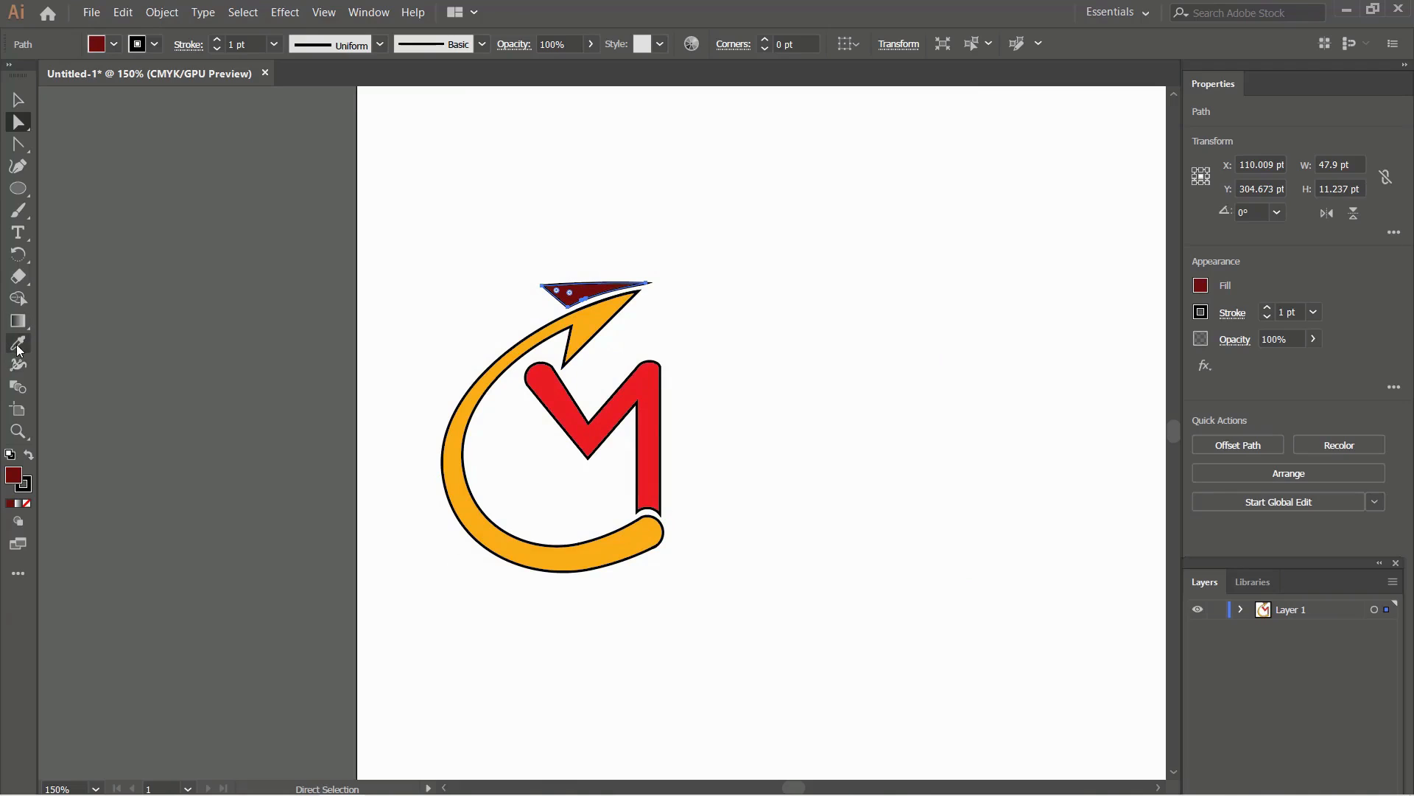
pyautogui.click(545, 340)
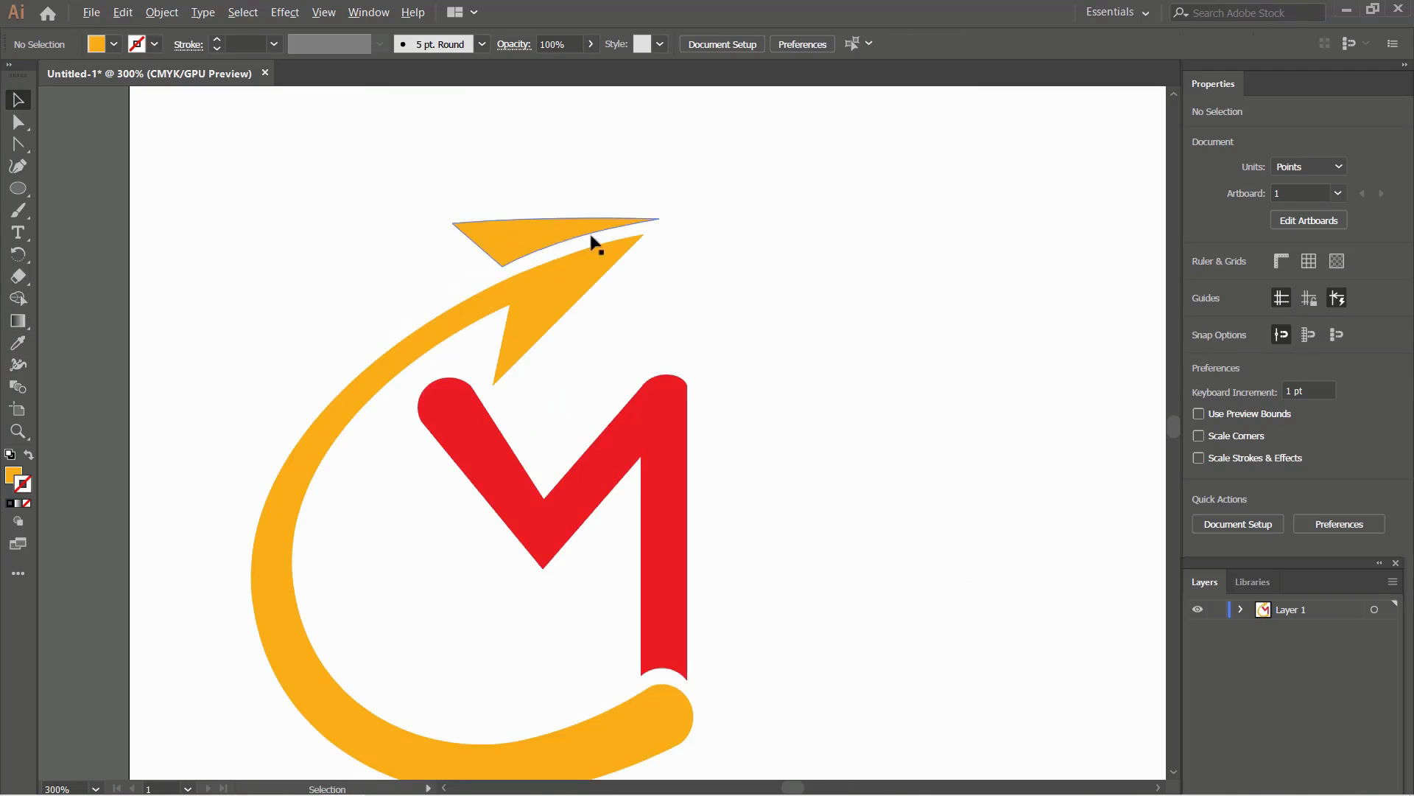
pyautogui.scroll(-2, 608, 249)
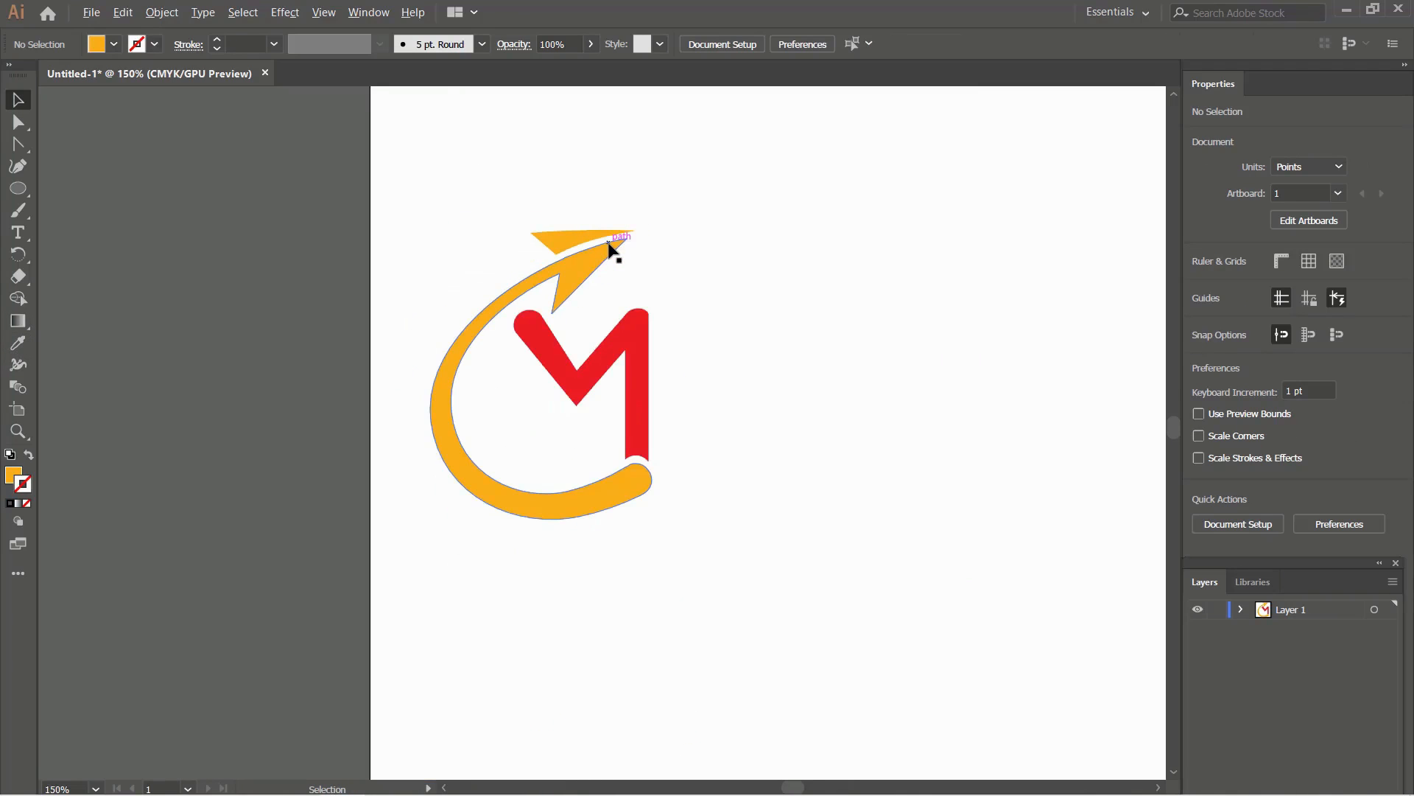
pyautogui.scroll(1, 622, 329)
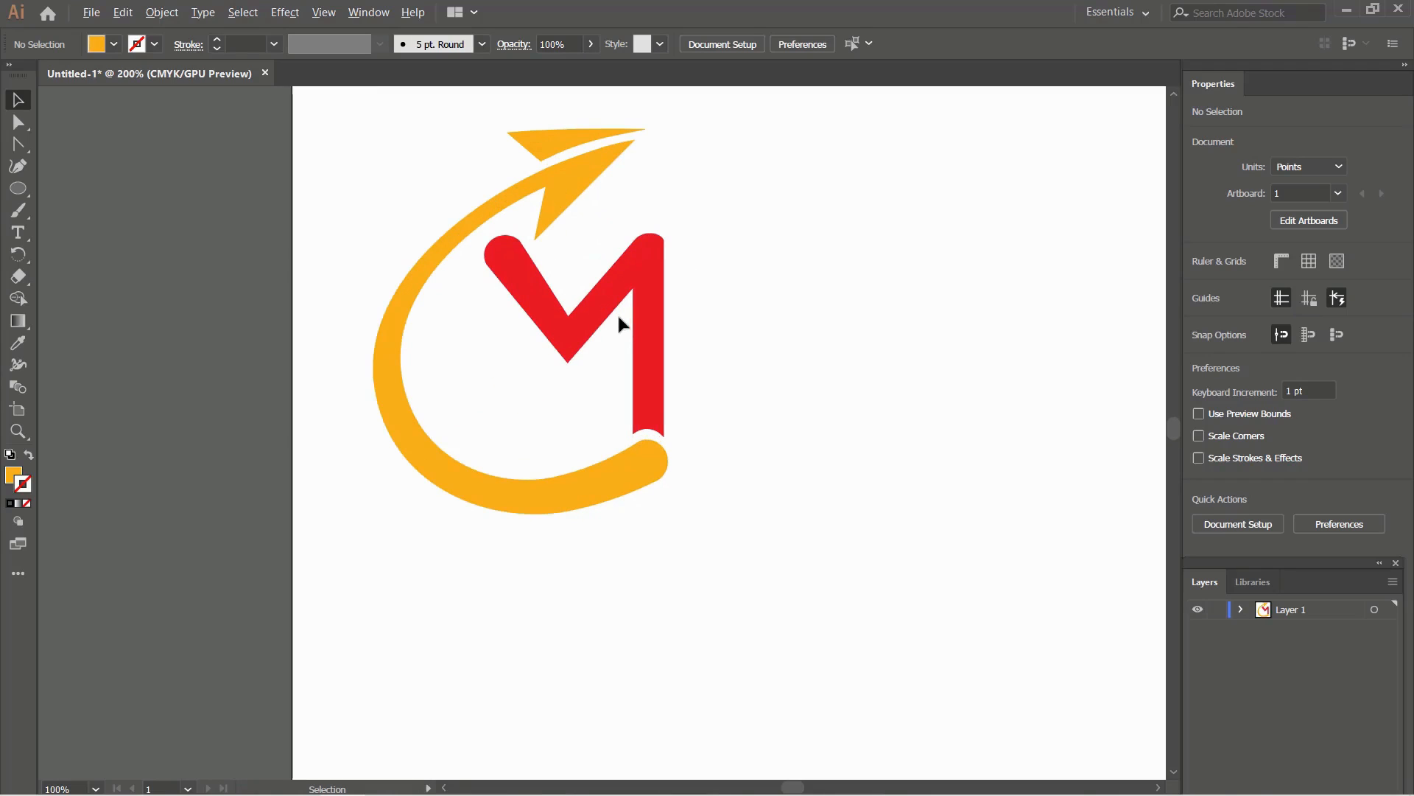
# Step: Ungroup the logo and round off the sharp lower point in the middle of the M
pyautogui.click(571, 341)
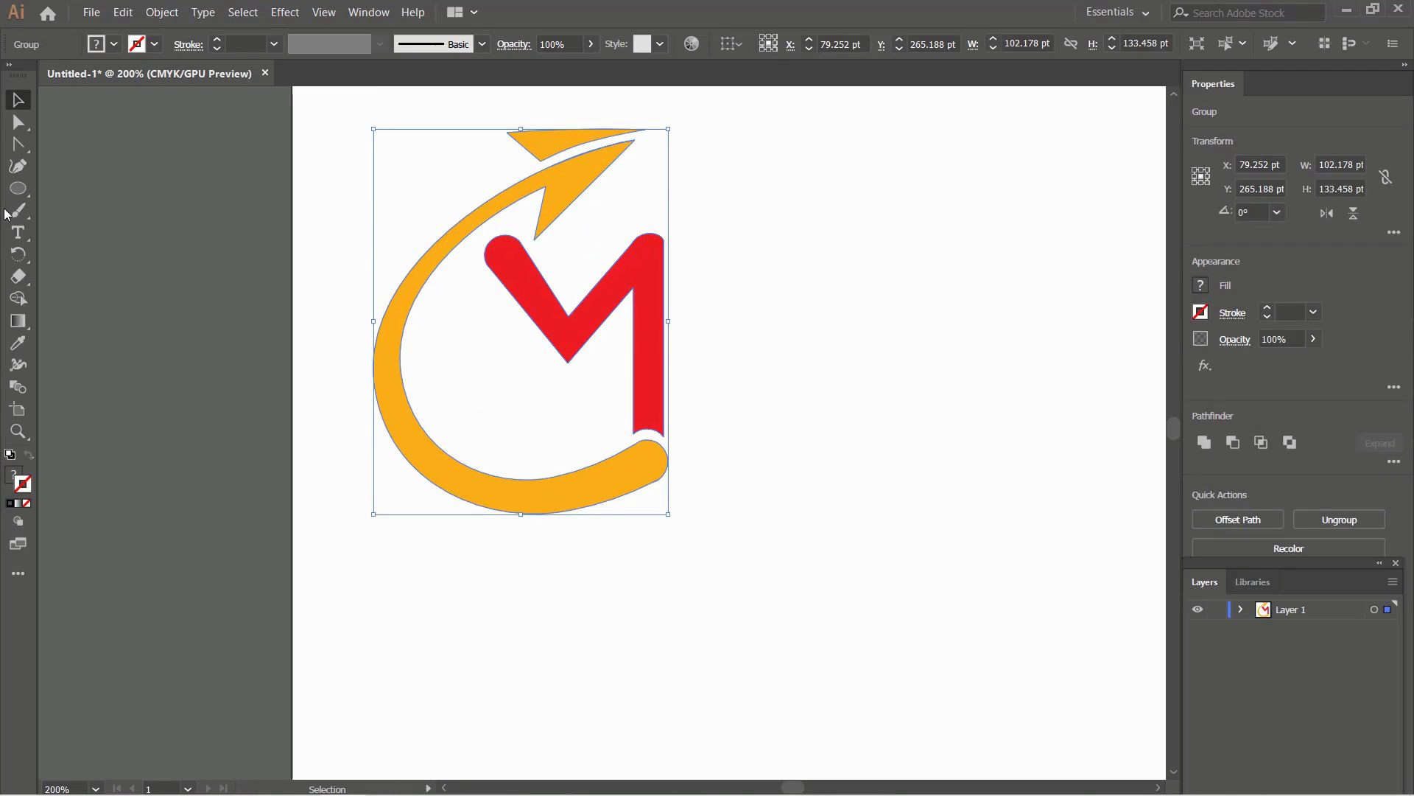
pyautogui.hotkey('ctrl', 'shift', 'g')
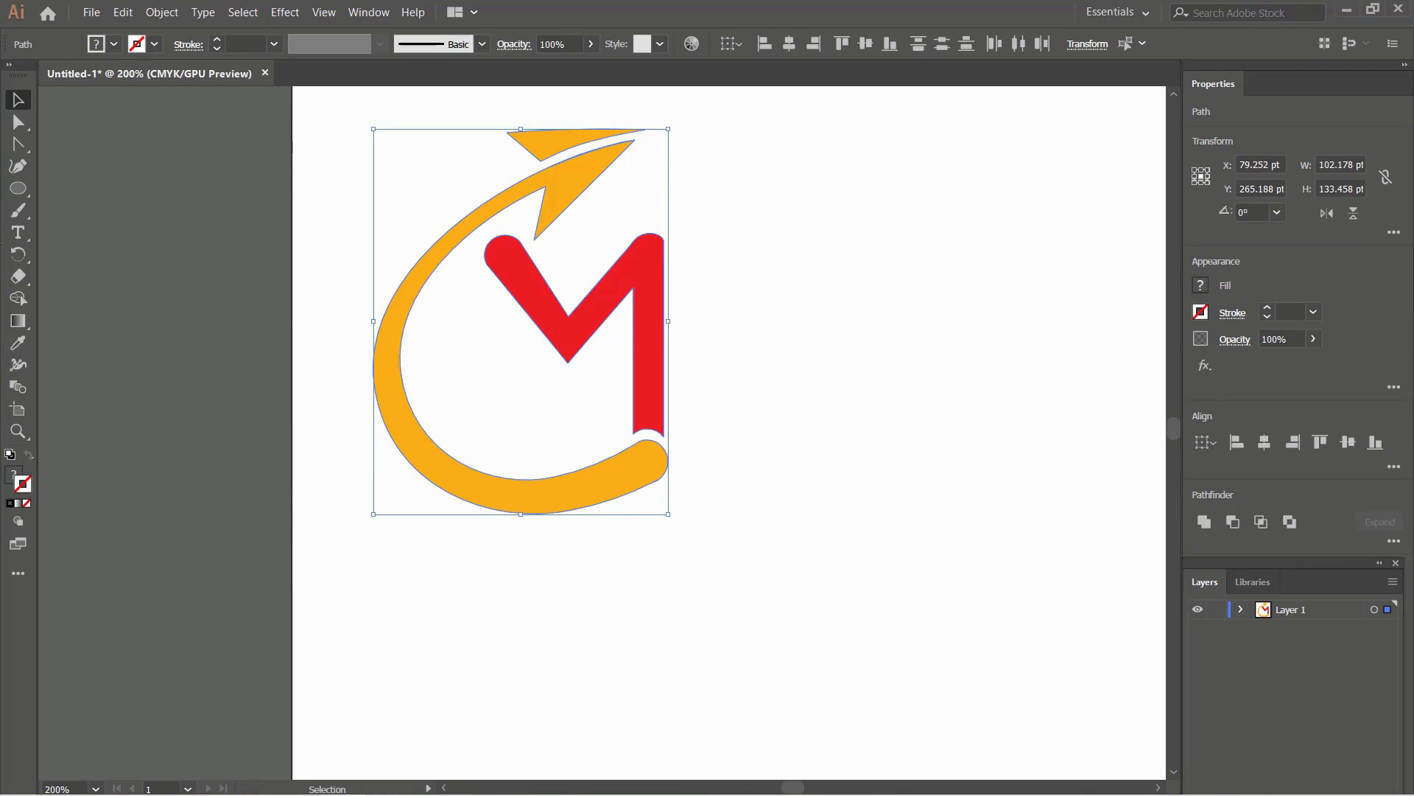
pyautogui.click(507, 310)
pyautogui.click(546, 318)
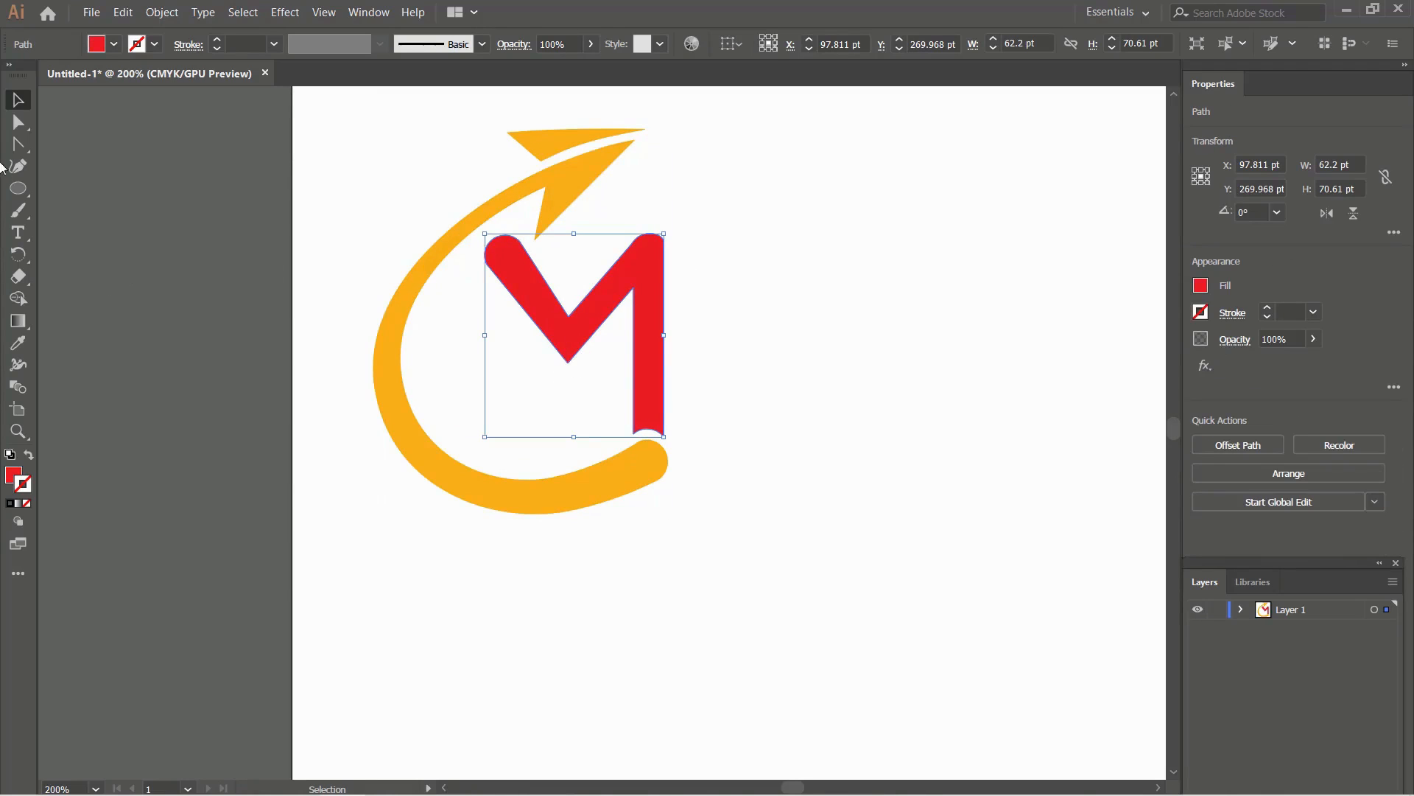
pyautogui.click(19, 121)
pyautogui.scroll(2, 562, 358)
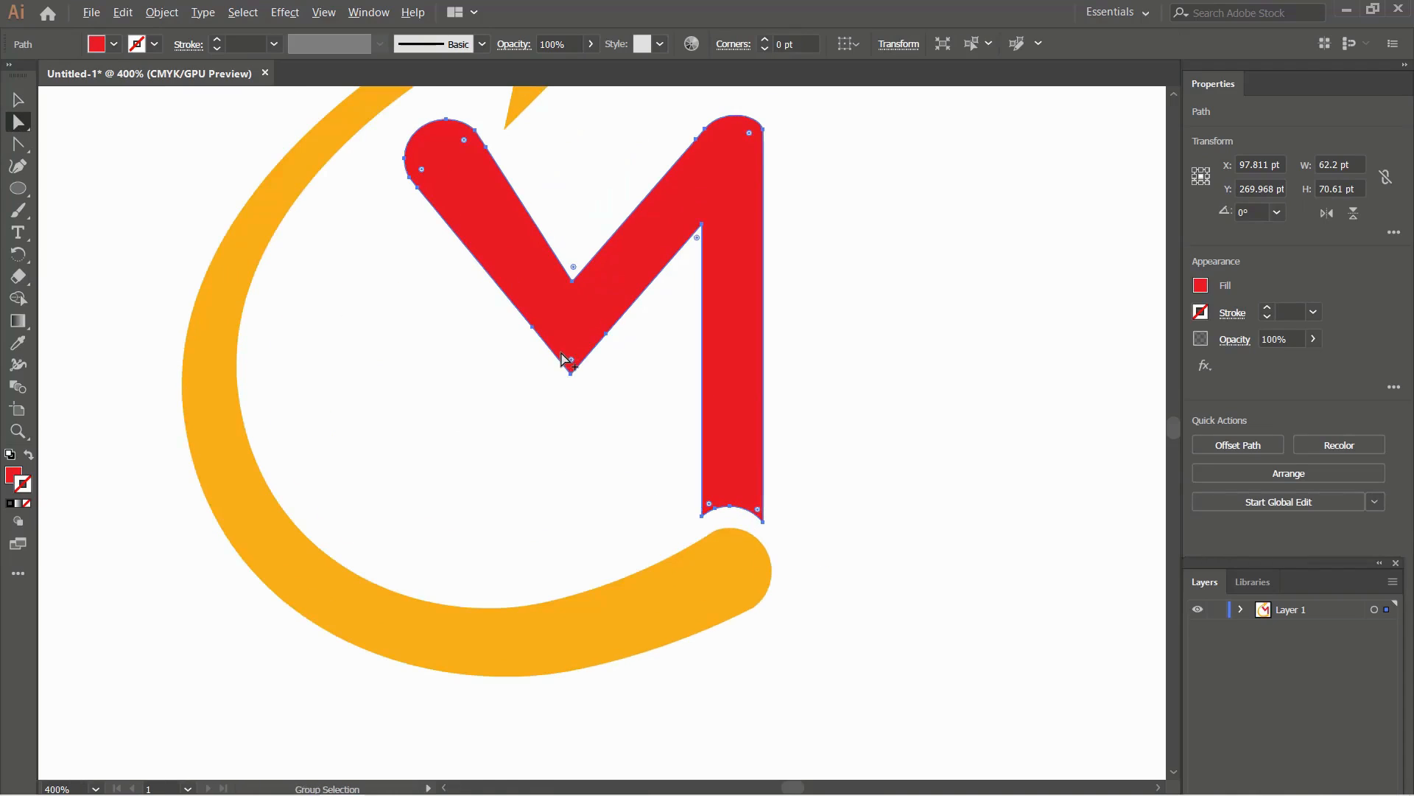
pyautogui.scroll(1, 567, 359)
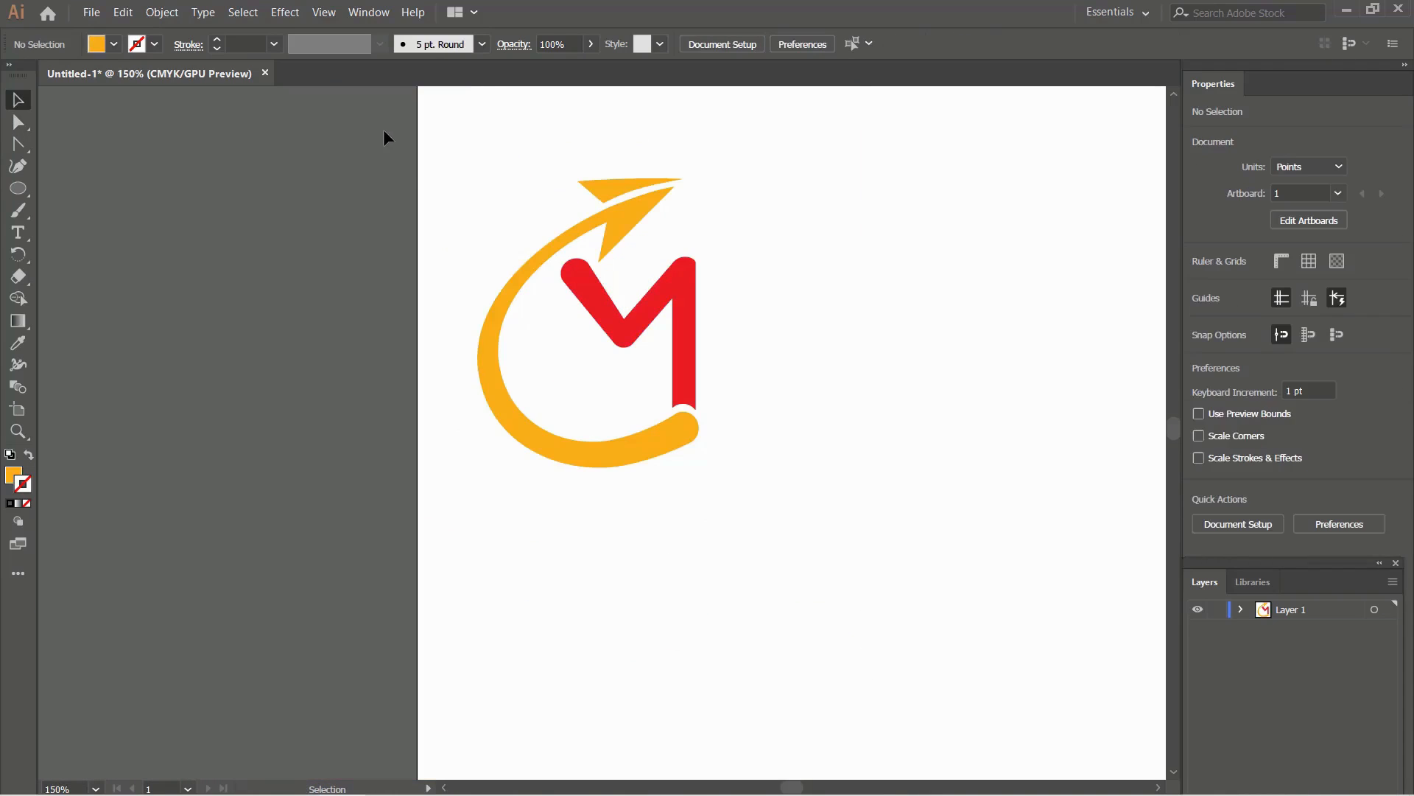
# Step: Ungroup the logo and select the C, the upper arrowhead piece and the M individually
pyautogui.moveTo(417, 128); pyautogui.dragTo(794, 552)
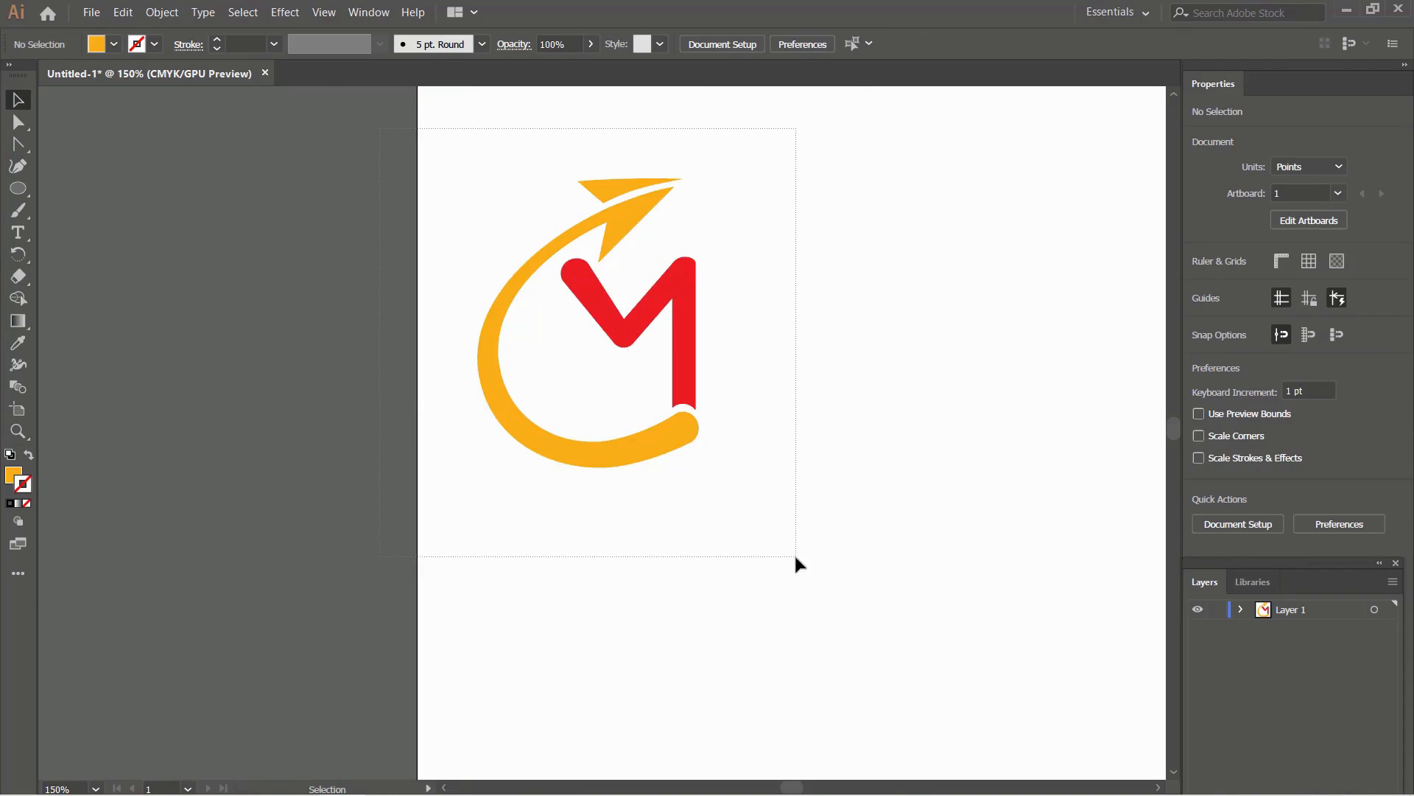
pyautogui.rightClick(678, 282)
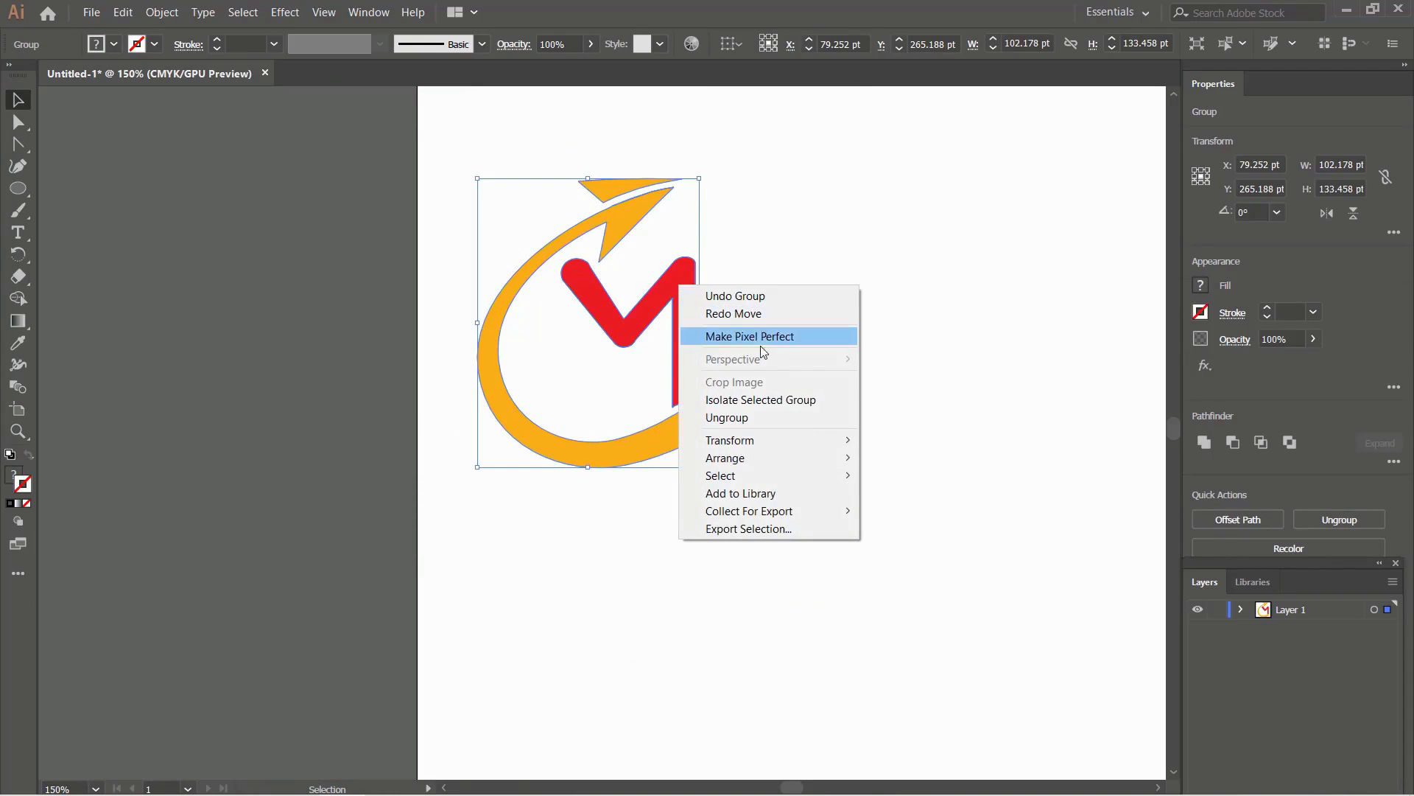
pyautogui.click(785, 417)
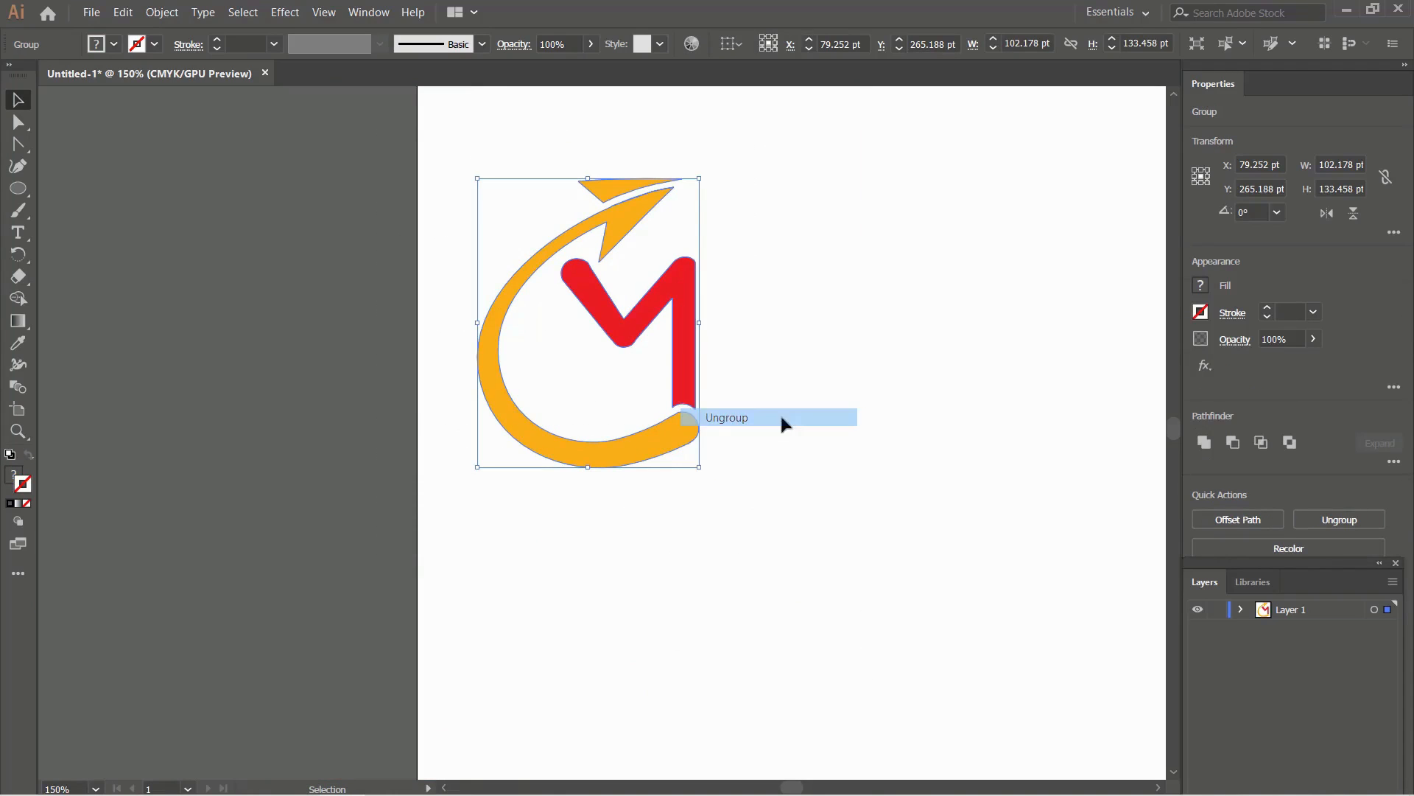
pyautogui.click(455, 298)
pyautogui.click(622, 220)
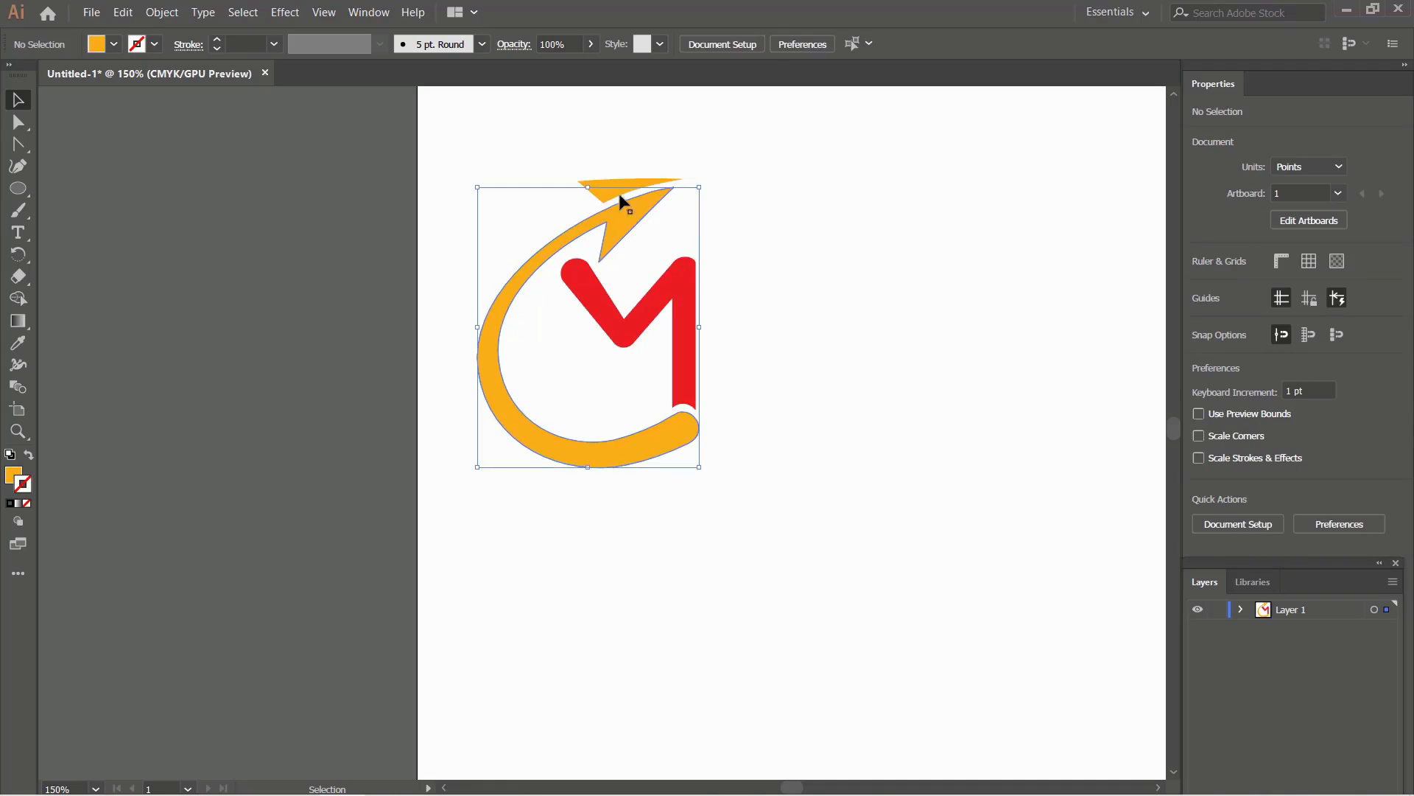
pyautogui.click(623, 190)
pyautogui.click(690, 314)
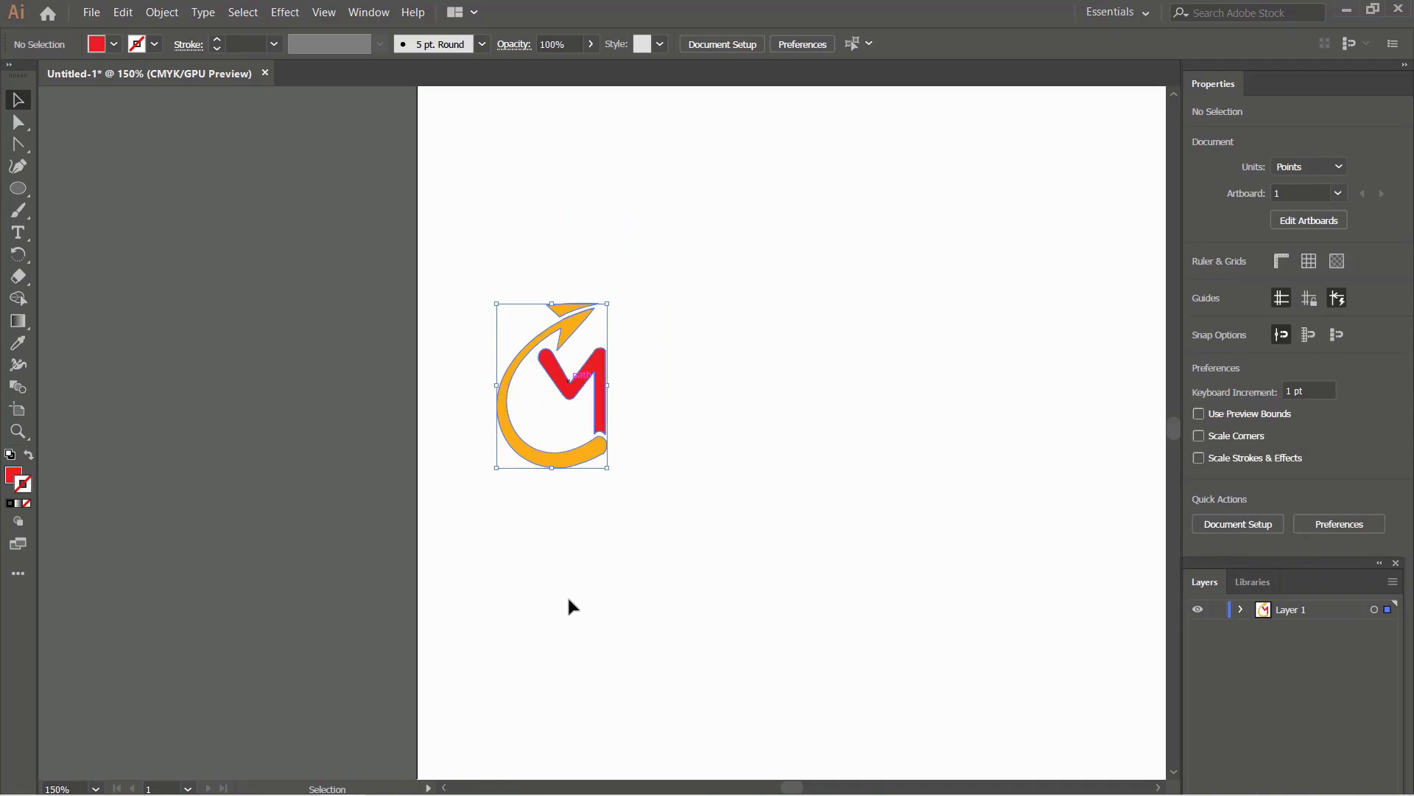
# Step: Undo the last logo edits and scale the grouped CM symbol down to about 37 × 48 pt, leaving it deselected
pyautogui.hotkey('ctrl', 'z')
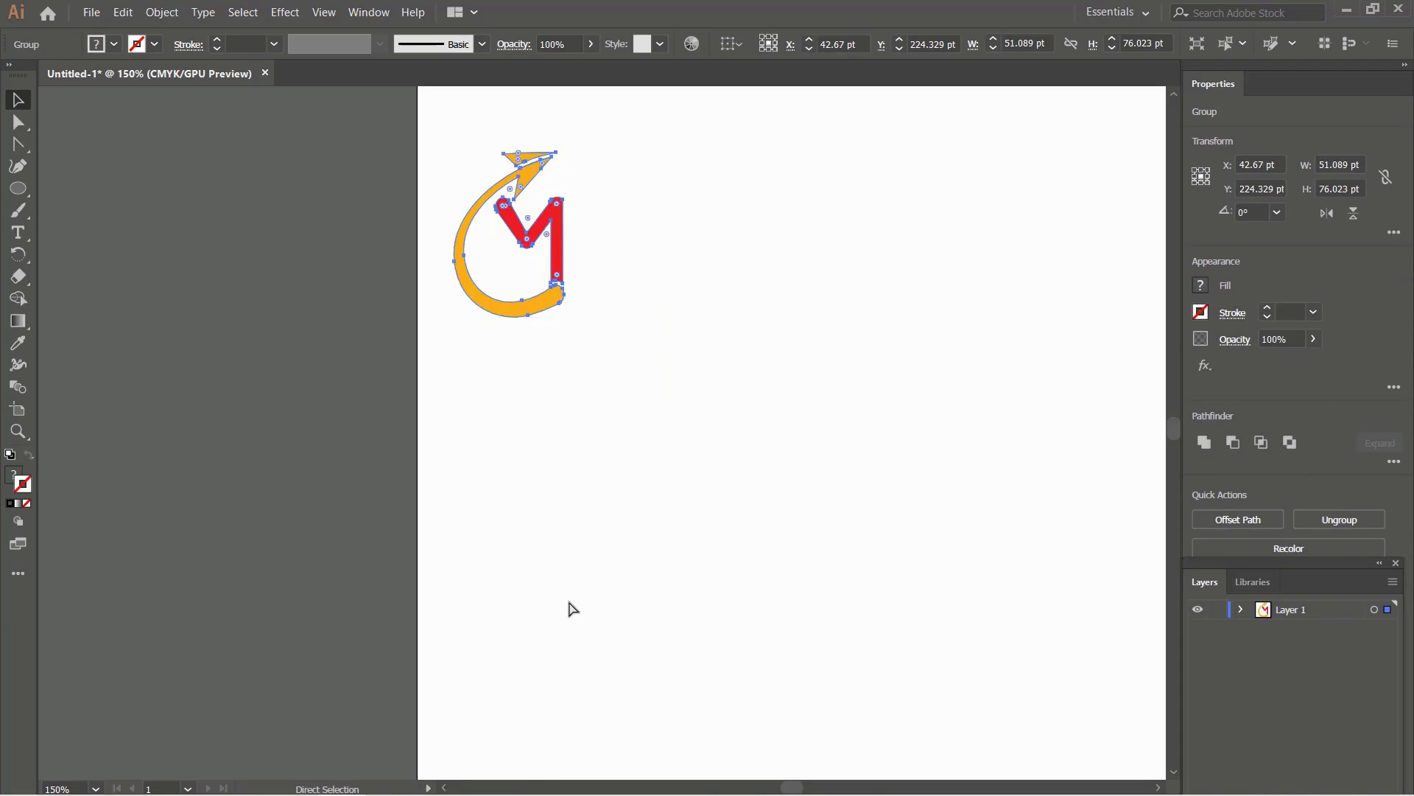
pyautogui.hotkey('ctrl', 'z')
pyautogui.moveTo(674, 441); pyautogui.dragTo(736, 448)
pyautogui.hotkey('ctrl', 'z')
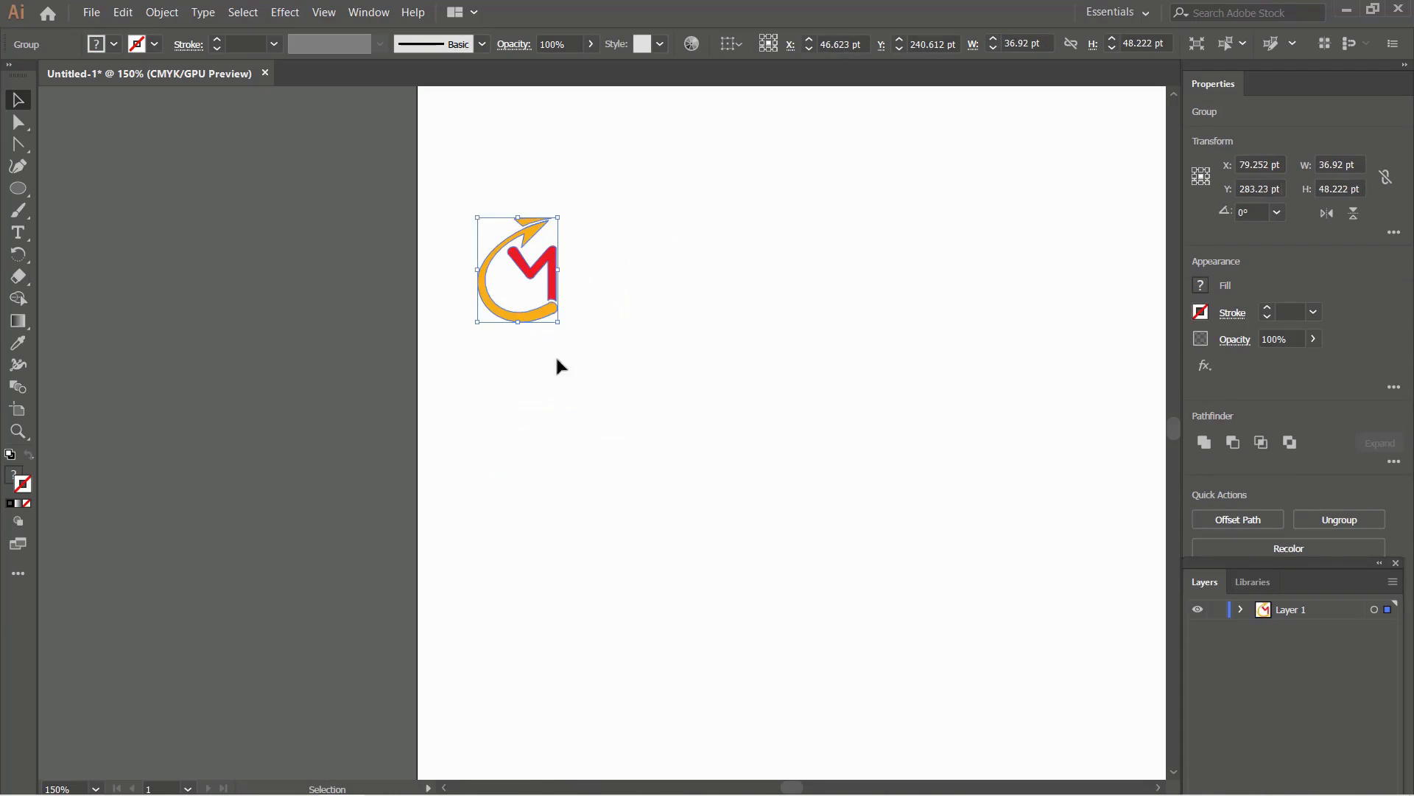
pyautogui.click(258, 405)
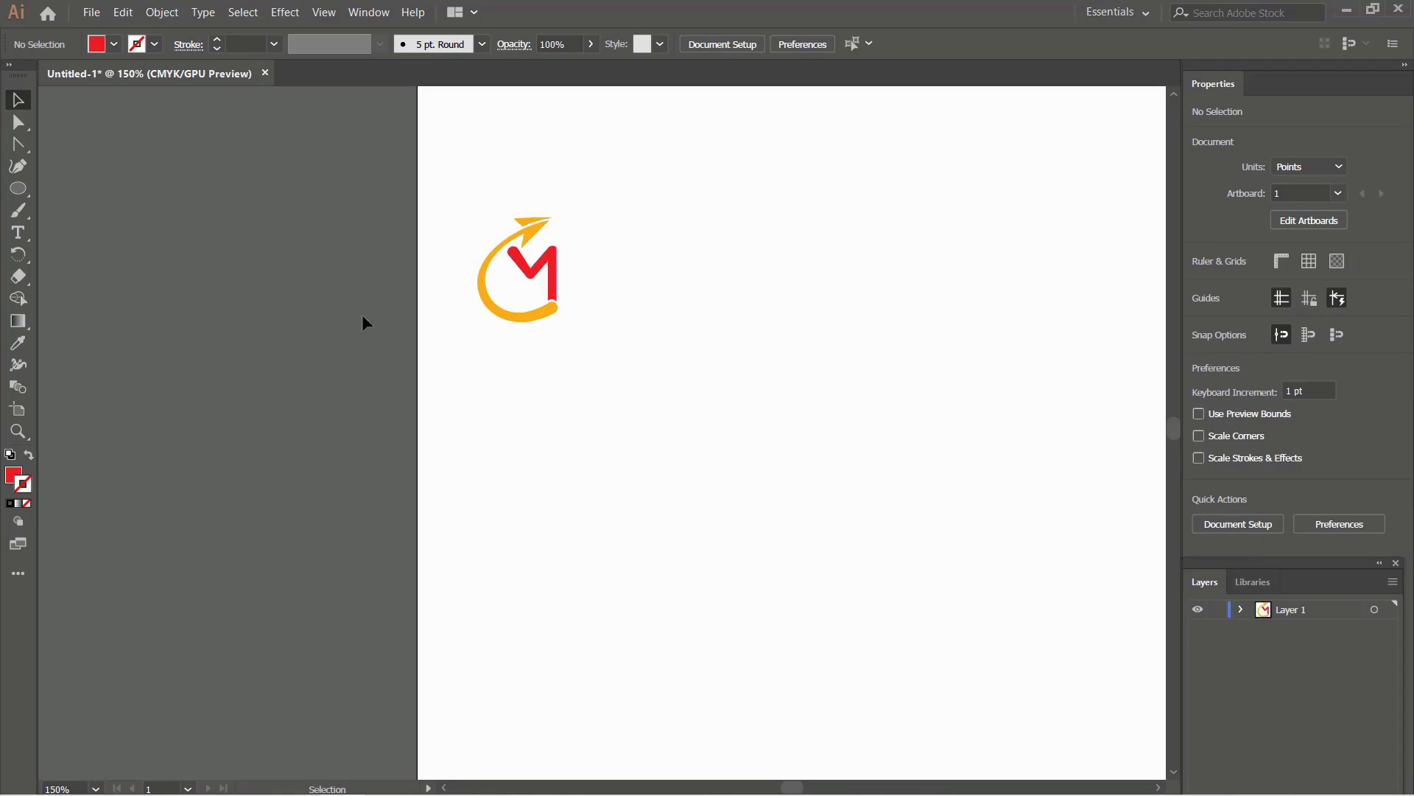
pyautogui.scroll(1, 517, 233)
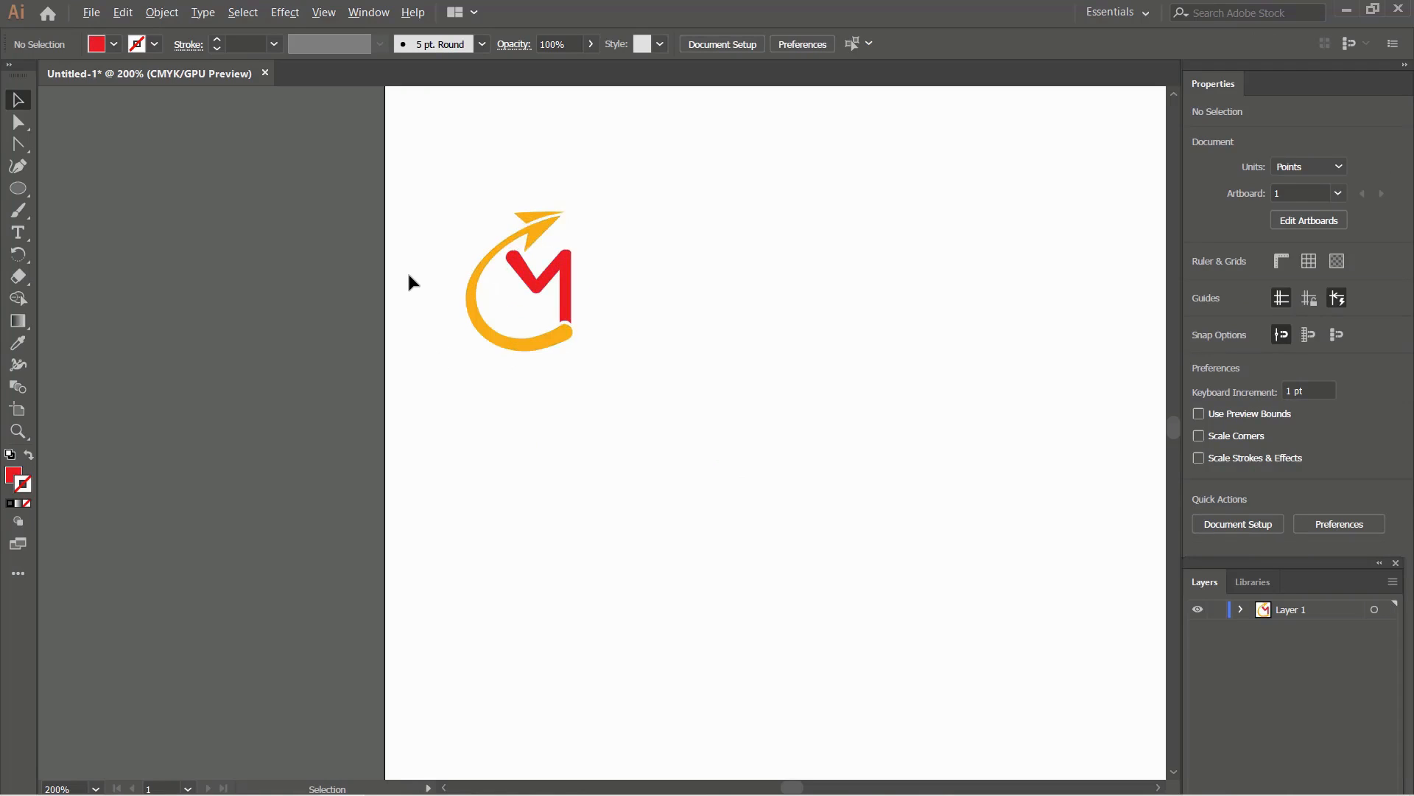
pyautogui.scroll(-1, 408, 277)
pyautogui.scroll(-1, 409, 276)
pyautogui.scroll(2, 500, 237)
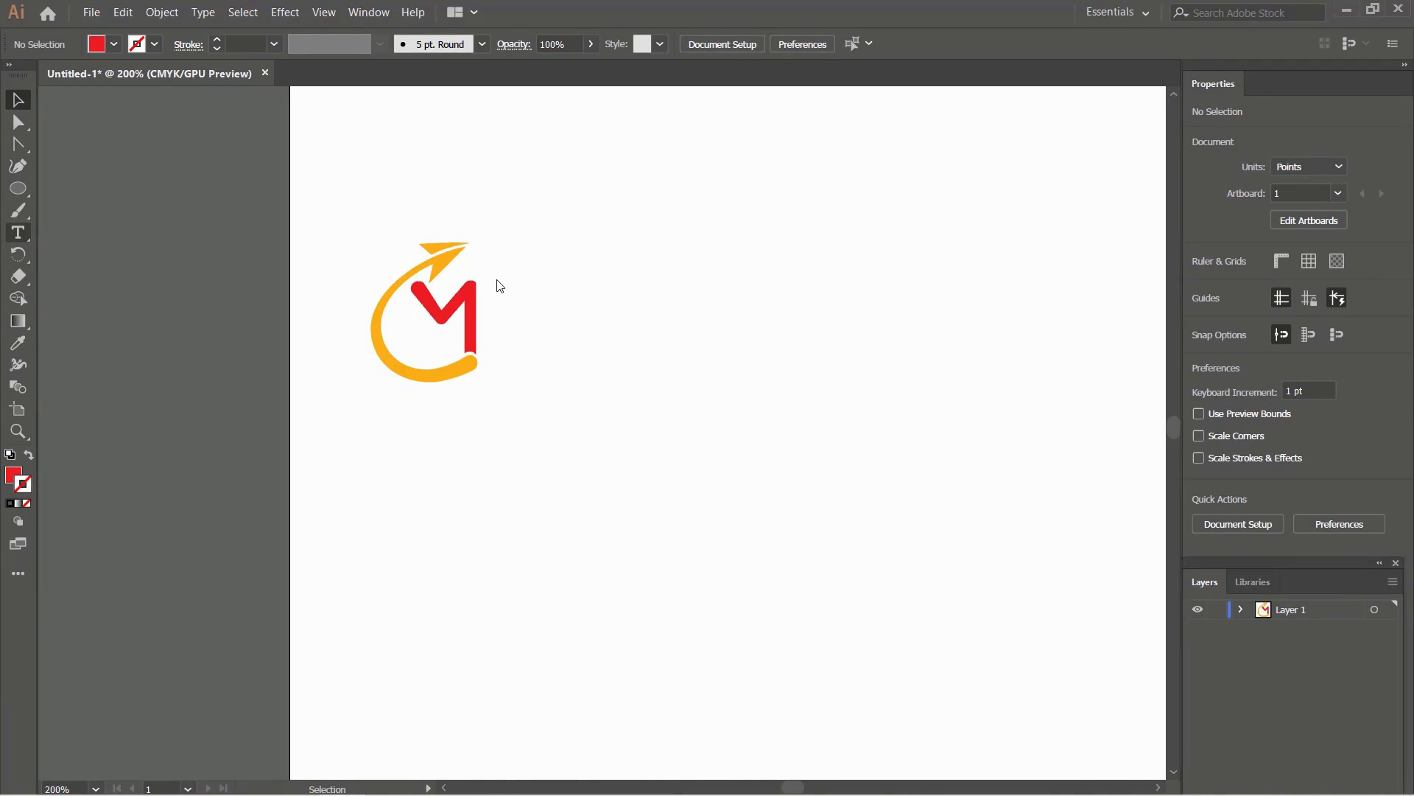
# Step: Add a point text beside the CM symbol reading CHANDA on the first line and MILAN on the second
pyautogui.click(500, 286)
pyautogui.doubleClick(545, 269)
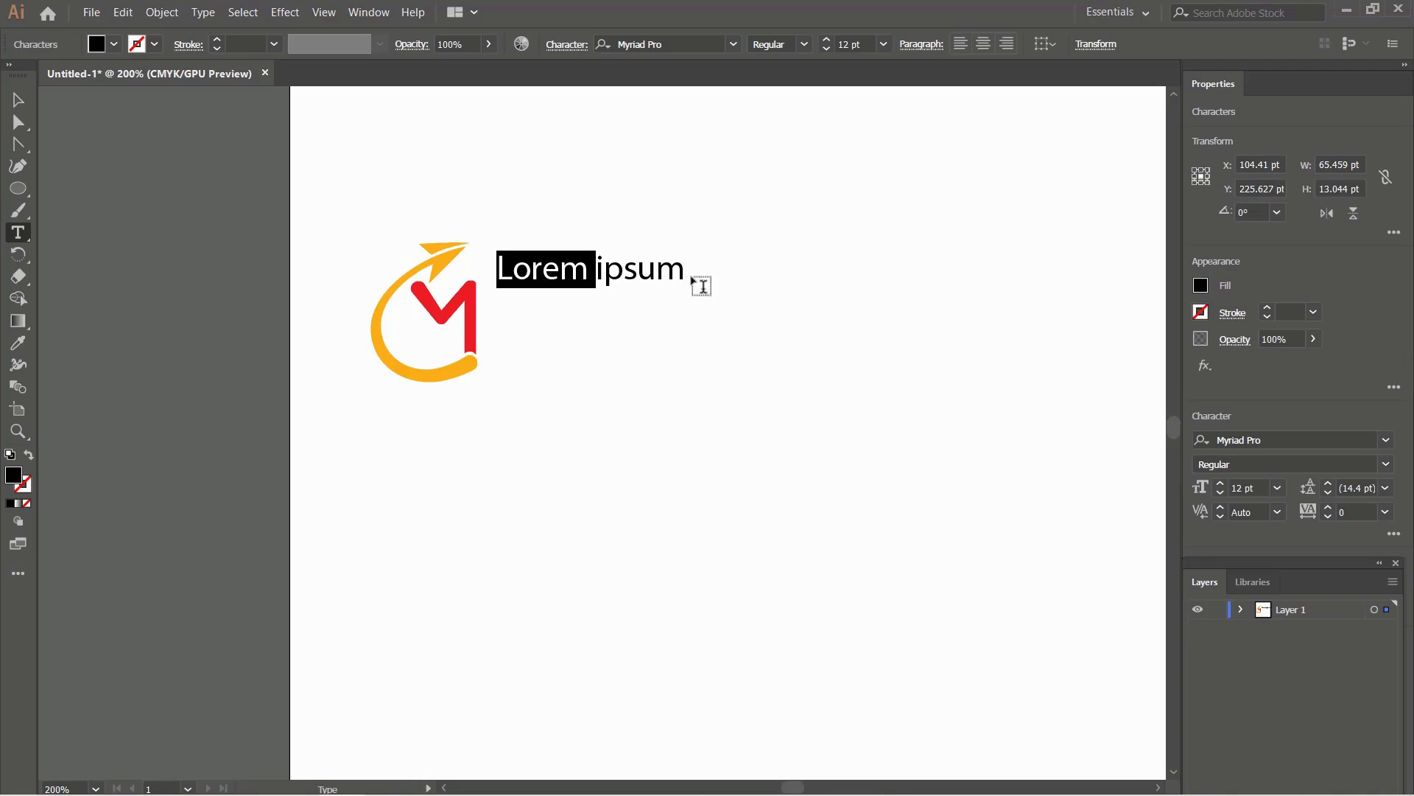
pyautogui.moveTo(684, 268); pyautogui.dragTo(491, 279)
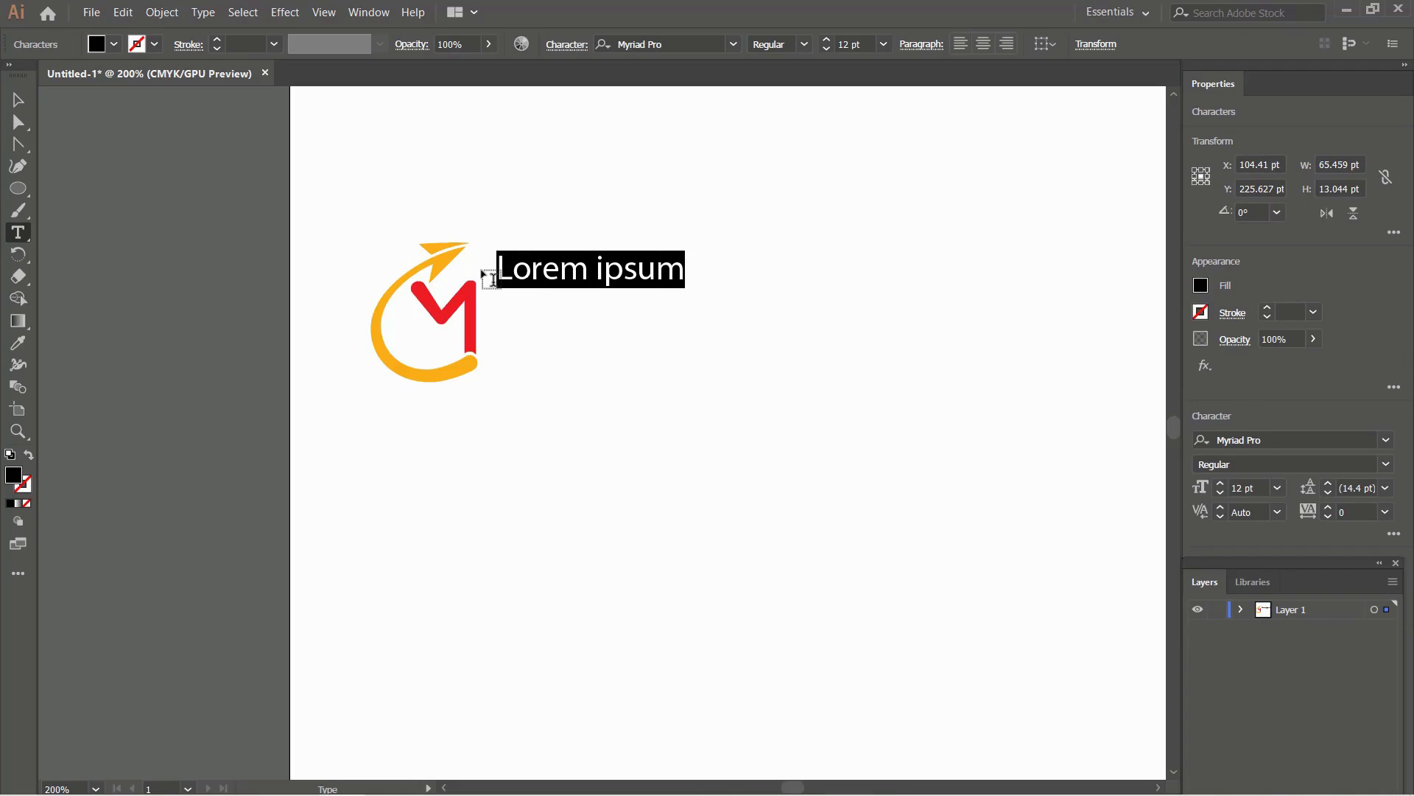
pyautogui.write('C')
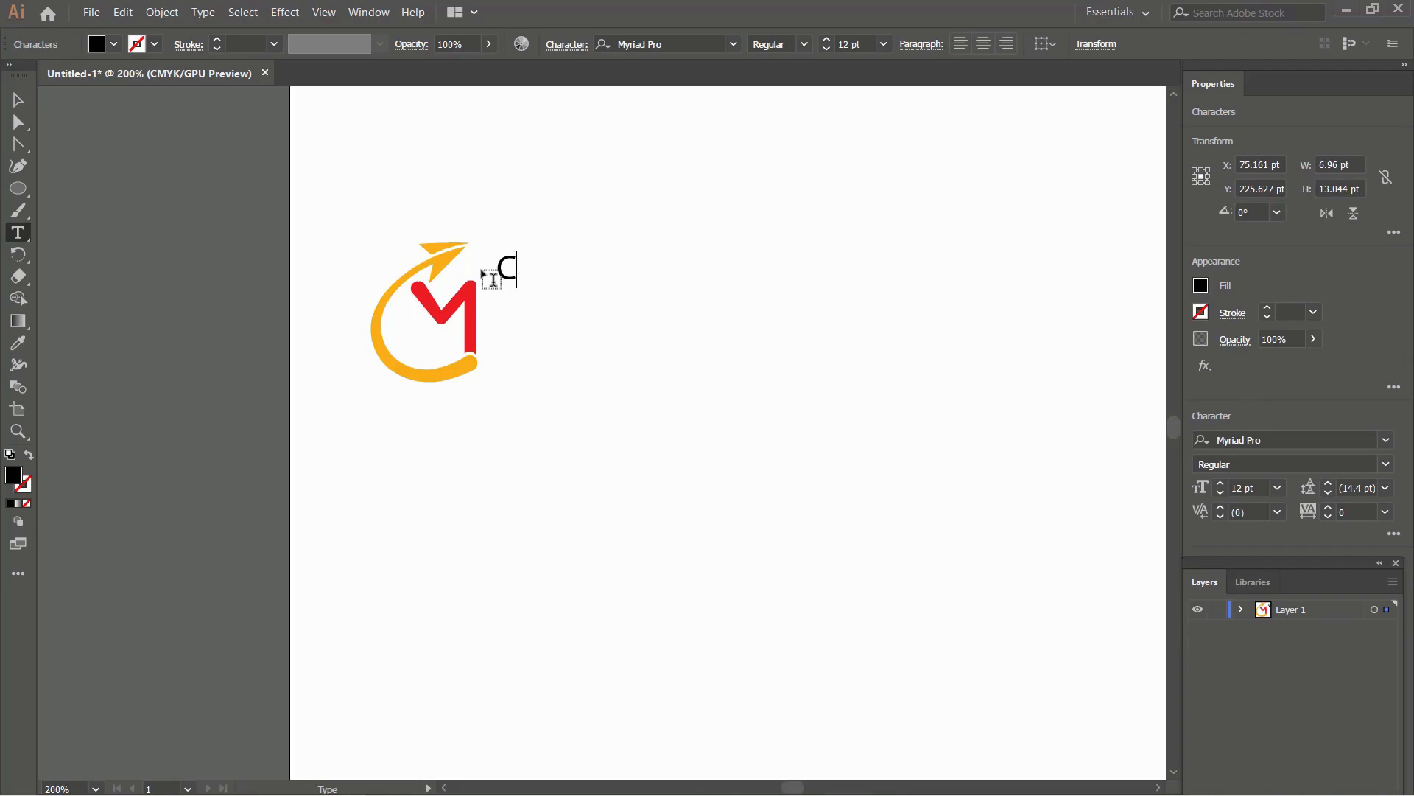
pyautogui.write('HANDA')
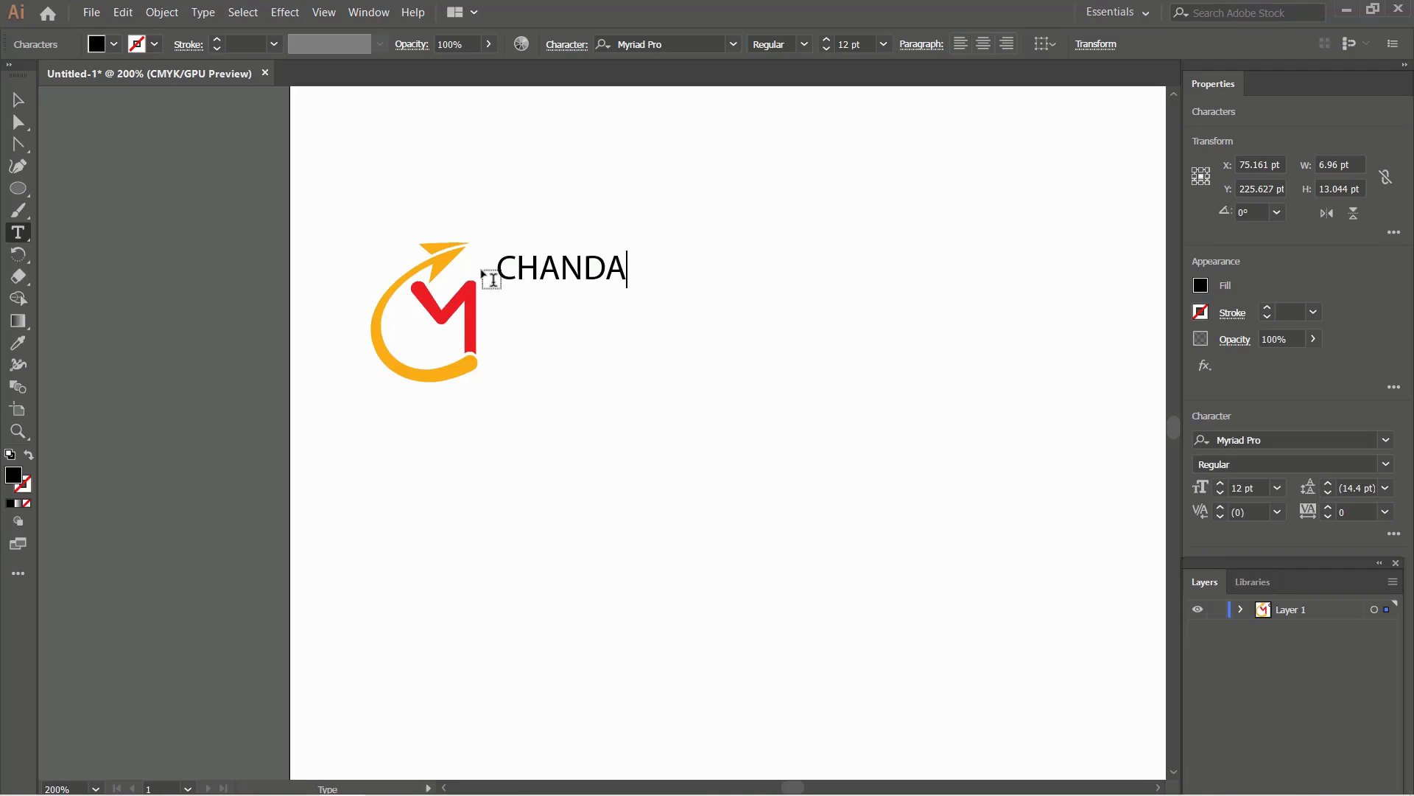
pyautogui.press('Return')
pyautogui.write('MILA')
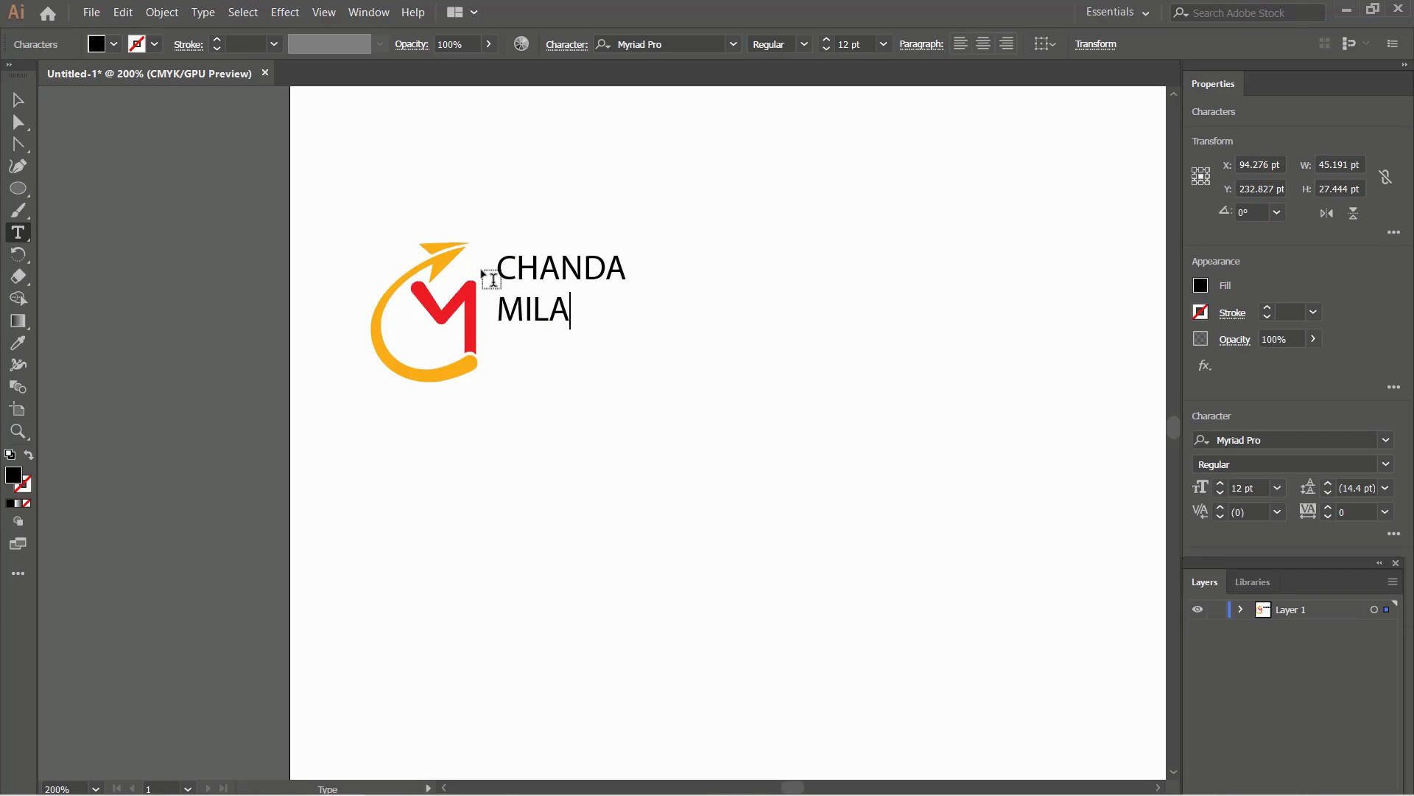
pyautogui.write('N')
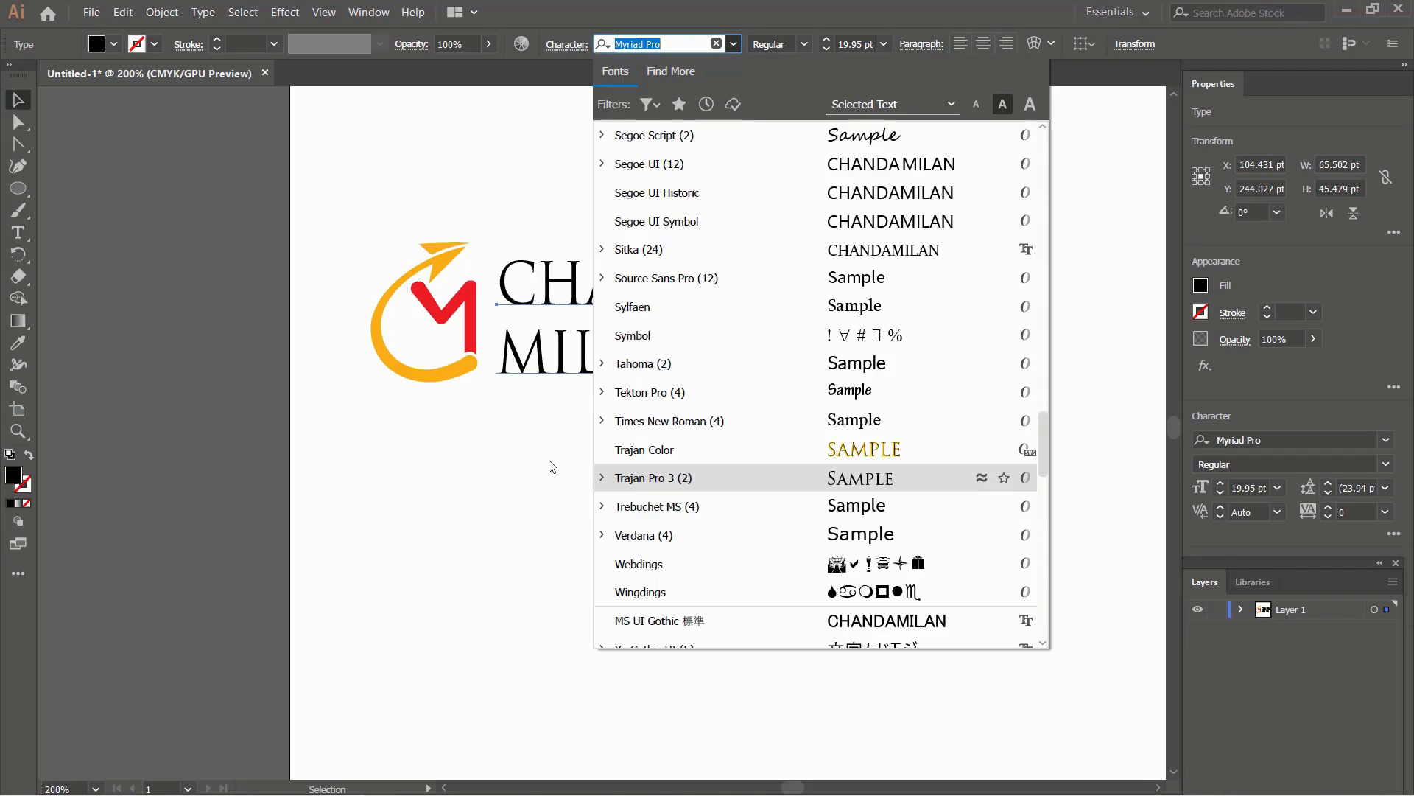
pyautogui.scroll(-1, 552, 465)
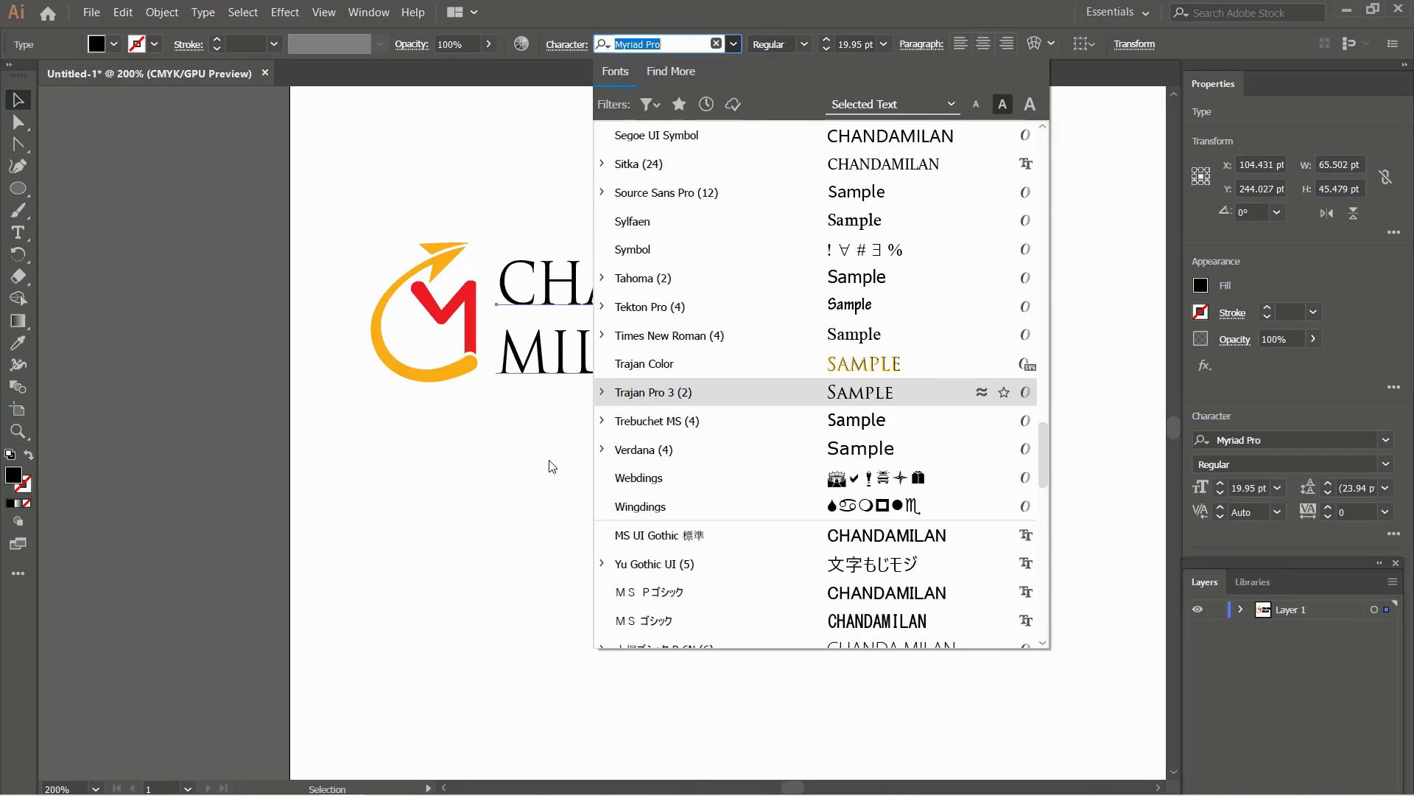
pyautogui.scroll(-3, 554, 460)
pyautogui.click(555, 448)
pyautogui.click(557, 446)
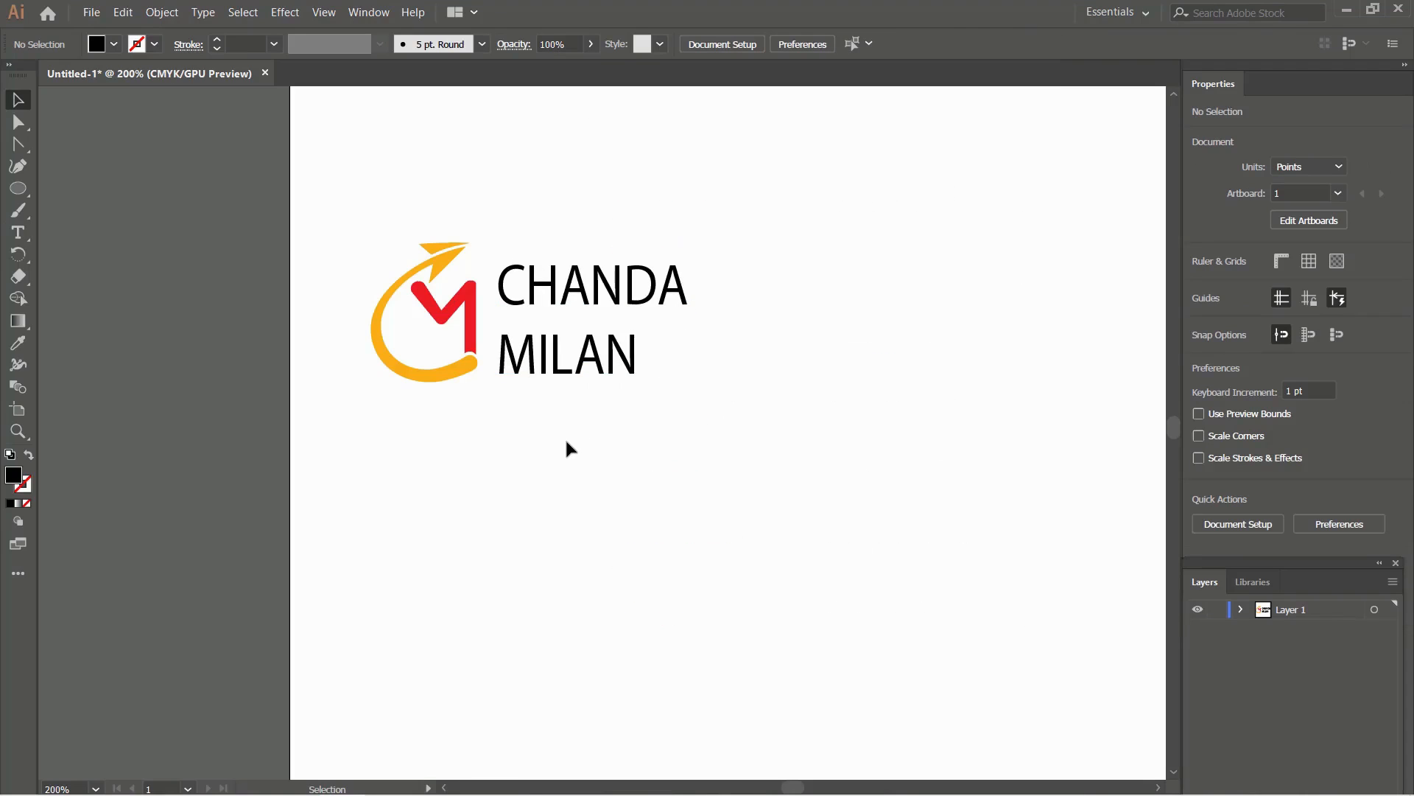
# Step: Set the wordmark's font to Futura LT Condensed Bold and the CHANDA line's leading to 38 pt
pyautogui.click(650, 308)
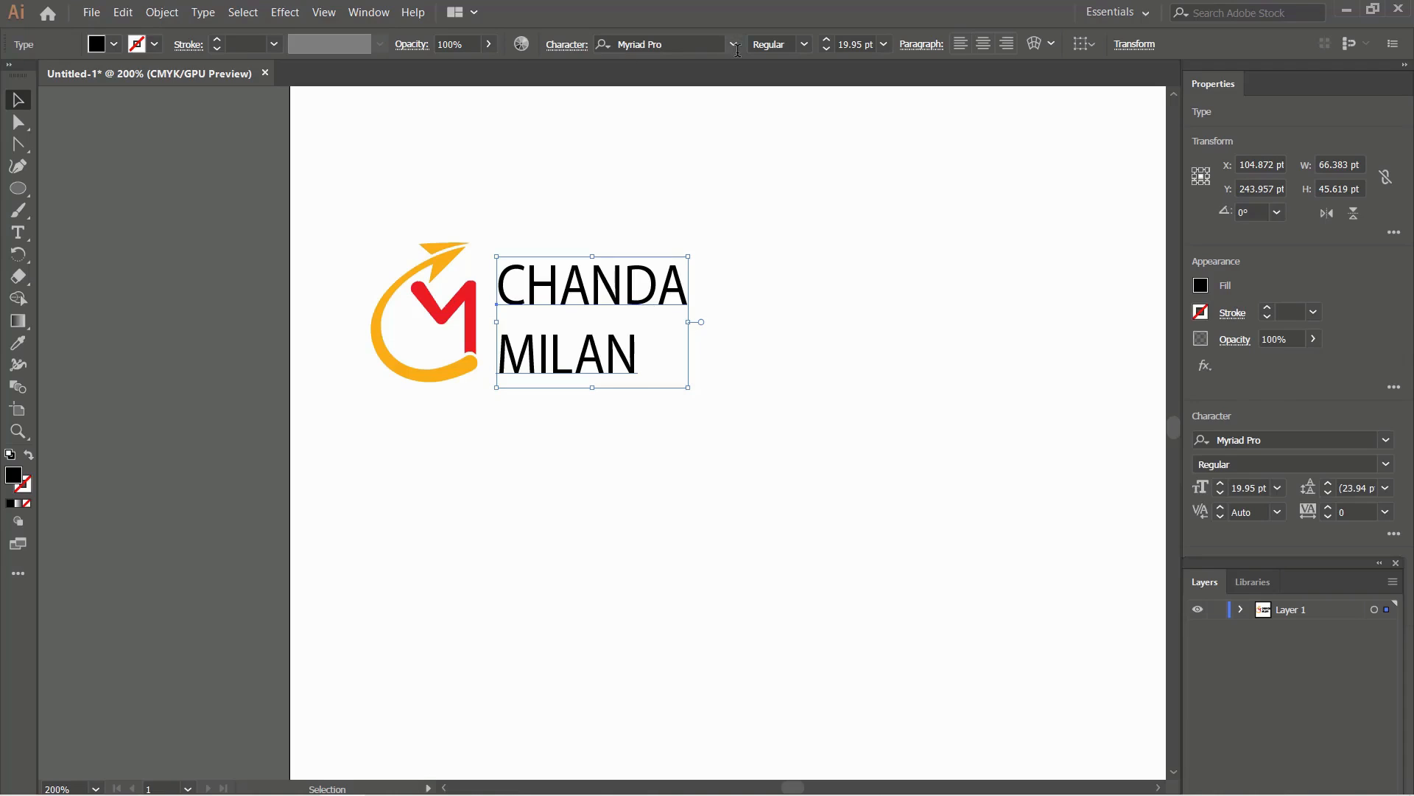
pyautogui.click(734, 44)
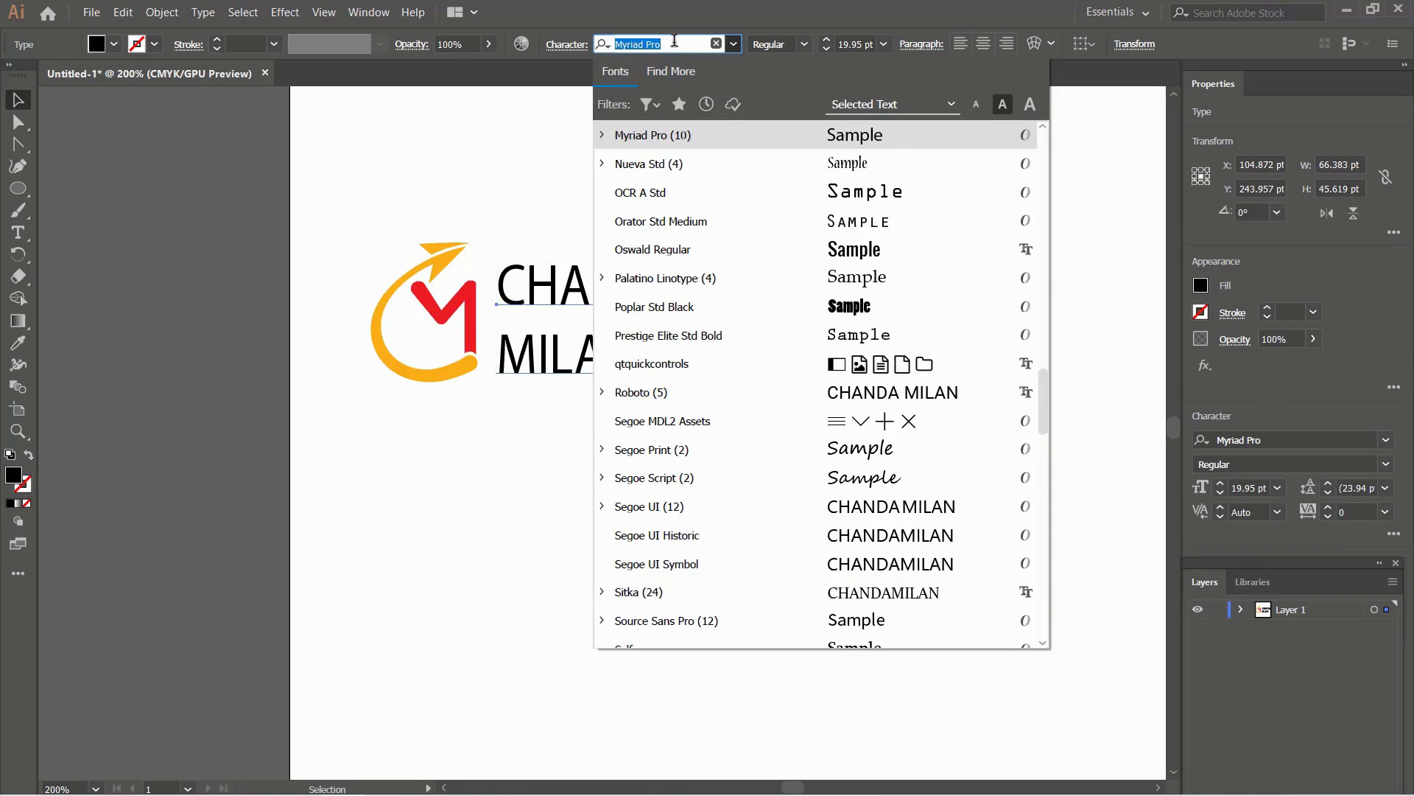
pyautogui.write('futu')
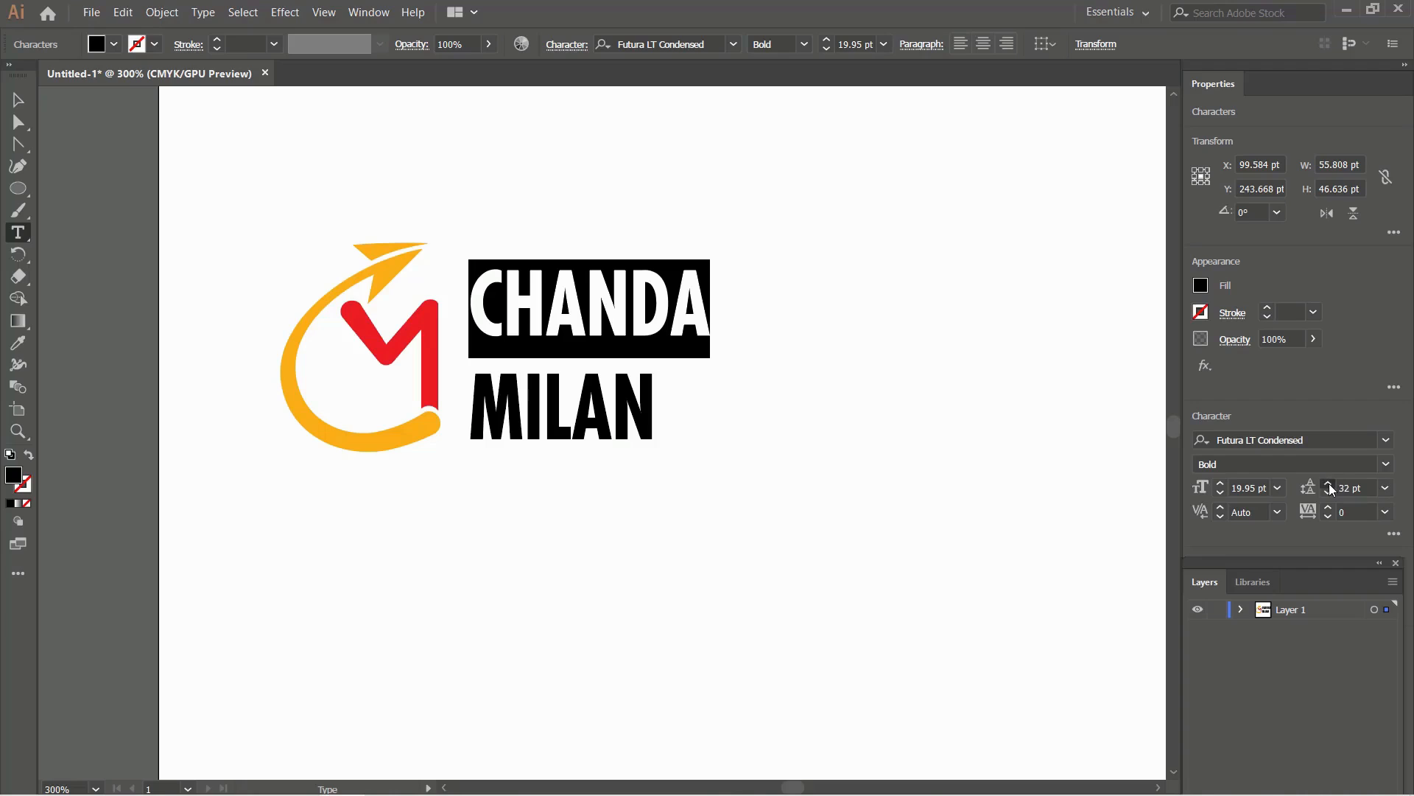
pyautogui.click(1329, 485)
pyautogui.click(881, 479)
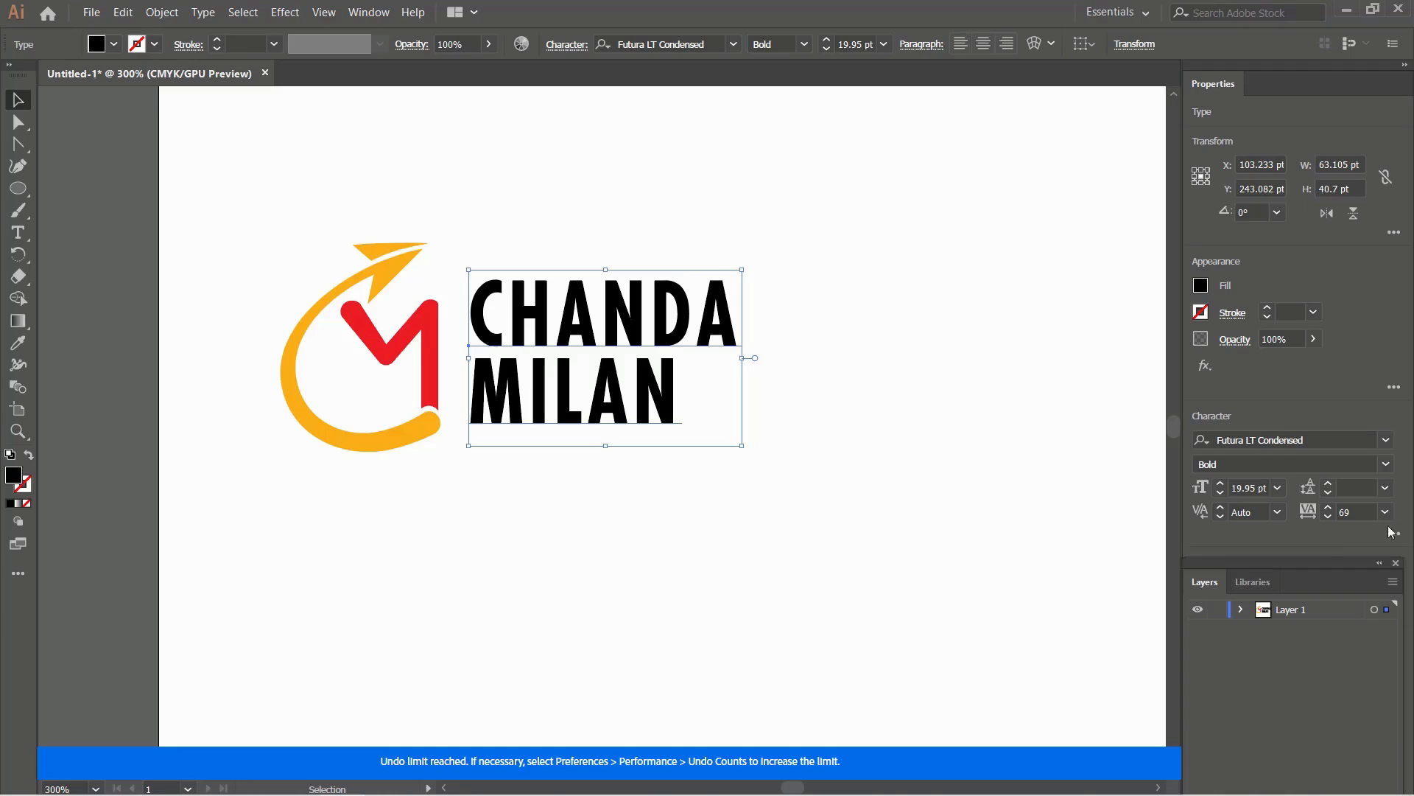
# Step: Reset the wordmark's tracking to 0, widen it to 170 and nudge the text slightly down and away from the symbol
pyautogui.click(1353, 511)
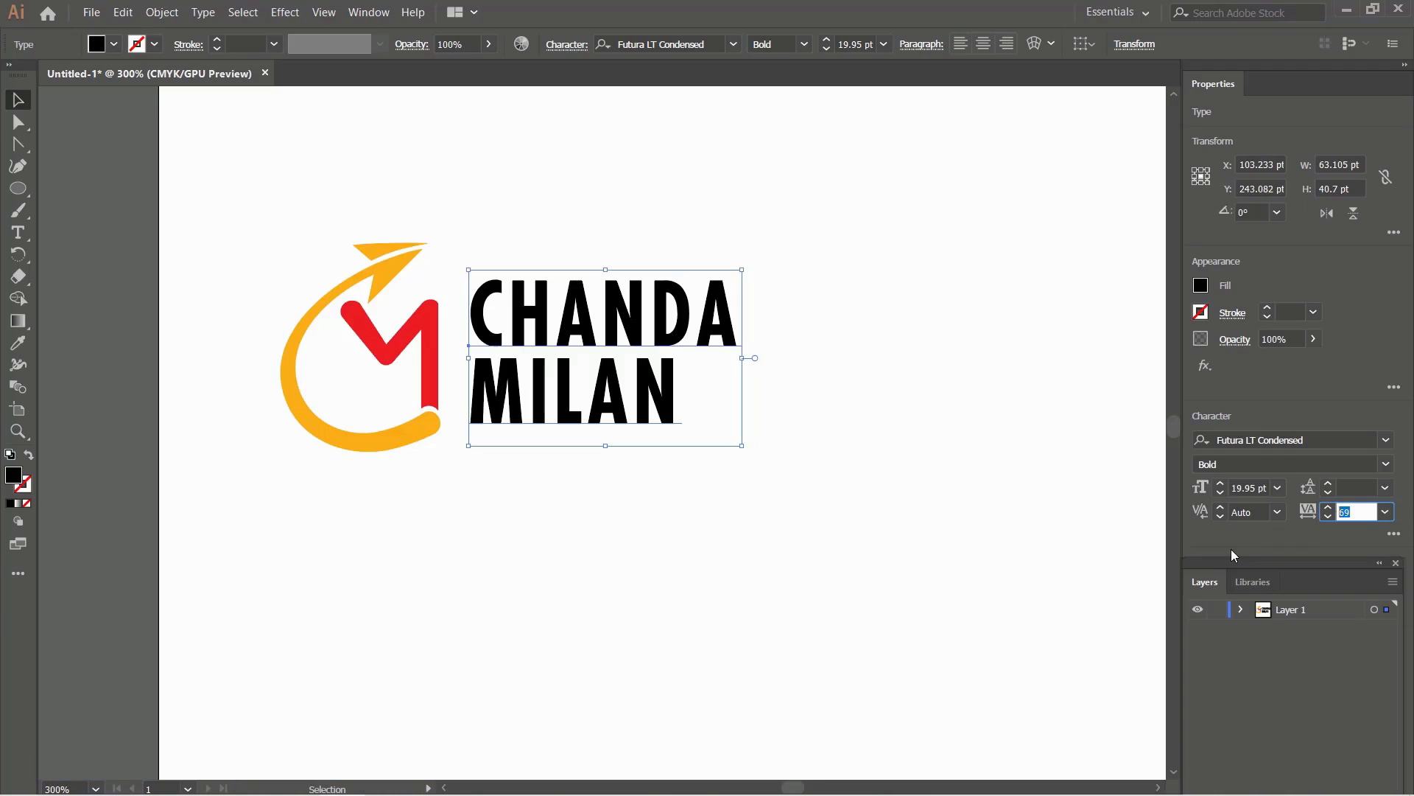
pyautogui.write('0')
pyautogui.press('Return')
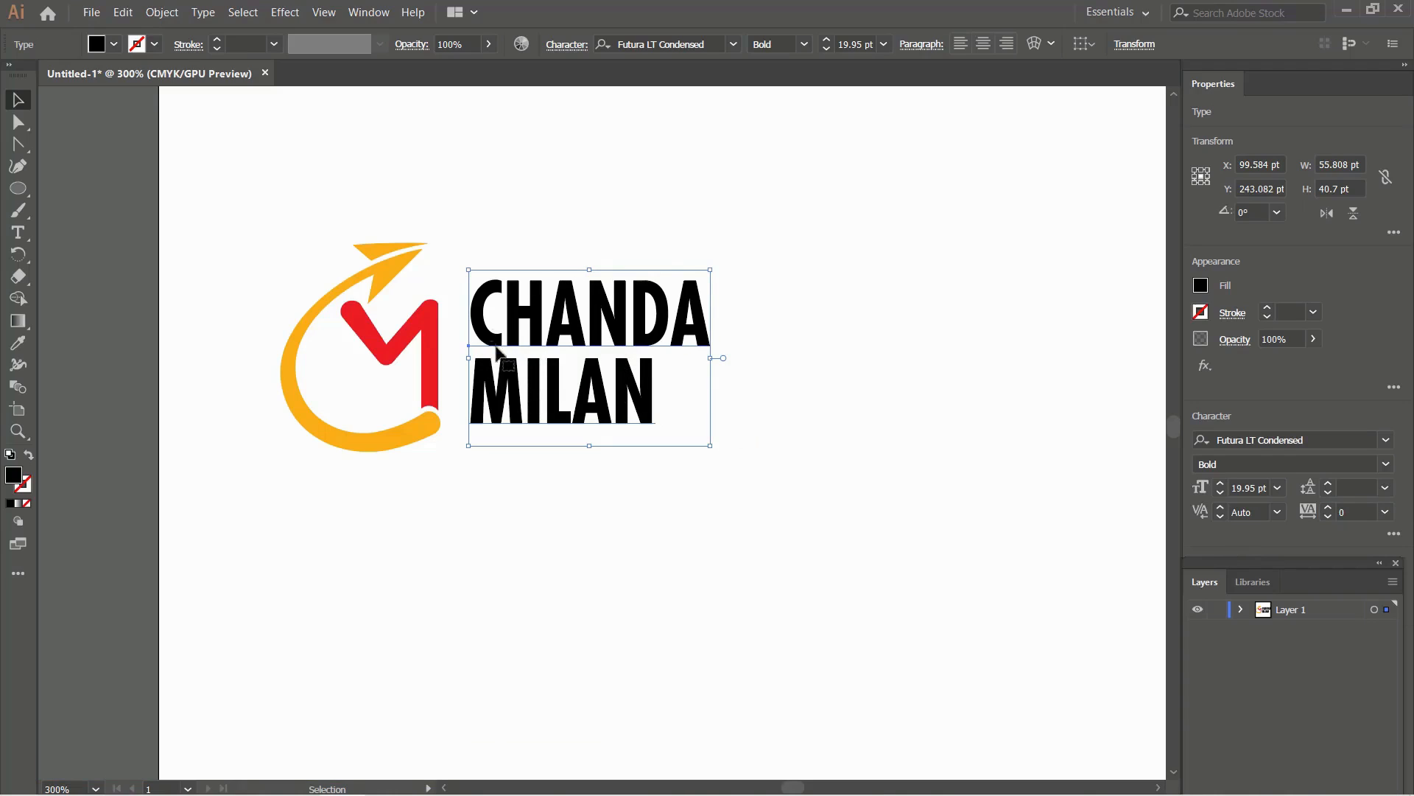
pyautogui.moveTo(688, 299); pyautogui.dragTo(696, 315)
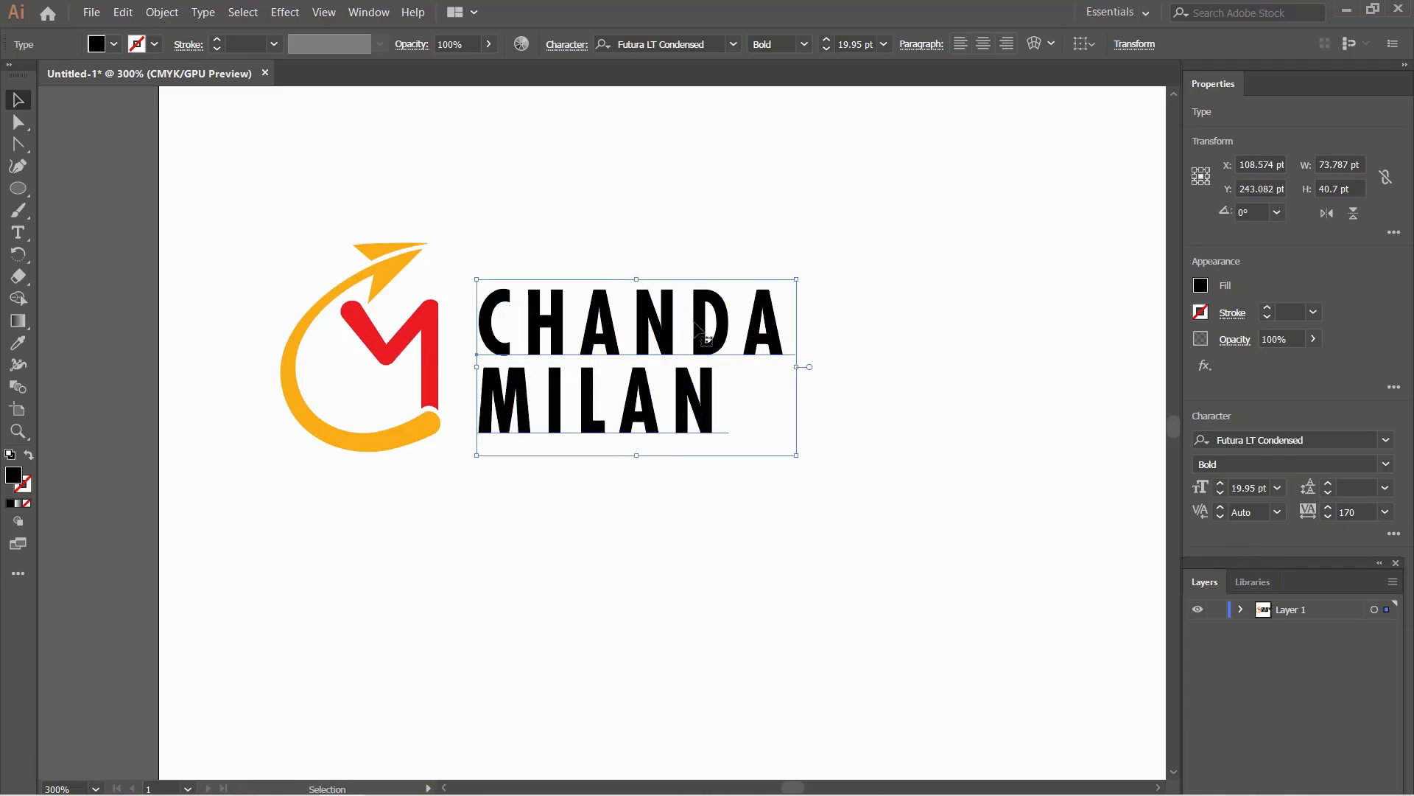
pyautogui.click(655, 479)
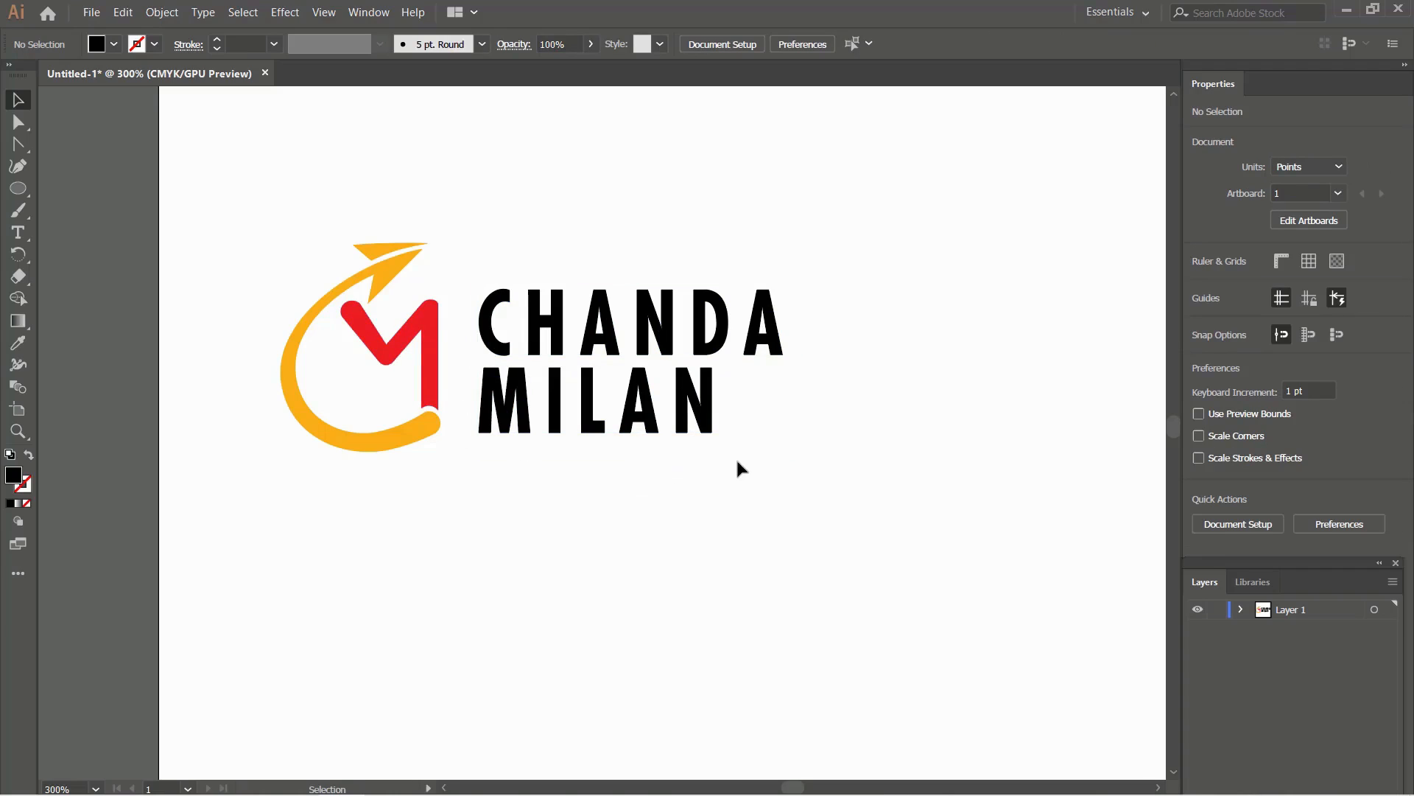
# Step: Color only the word CHANDA with the M's red using the Eyedropper
pyautogui.click(663, 344)
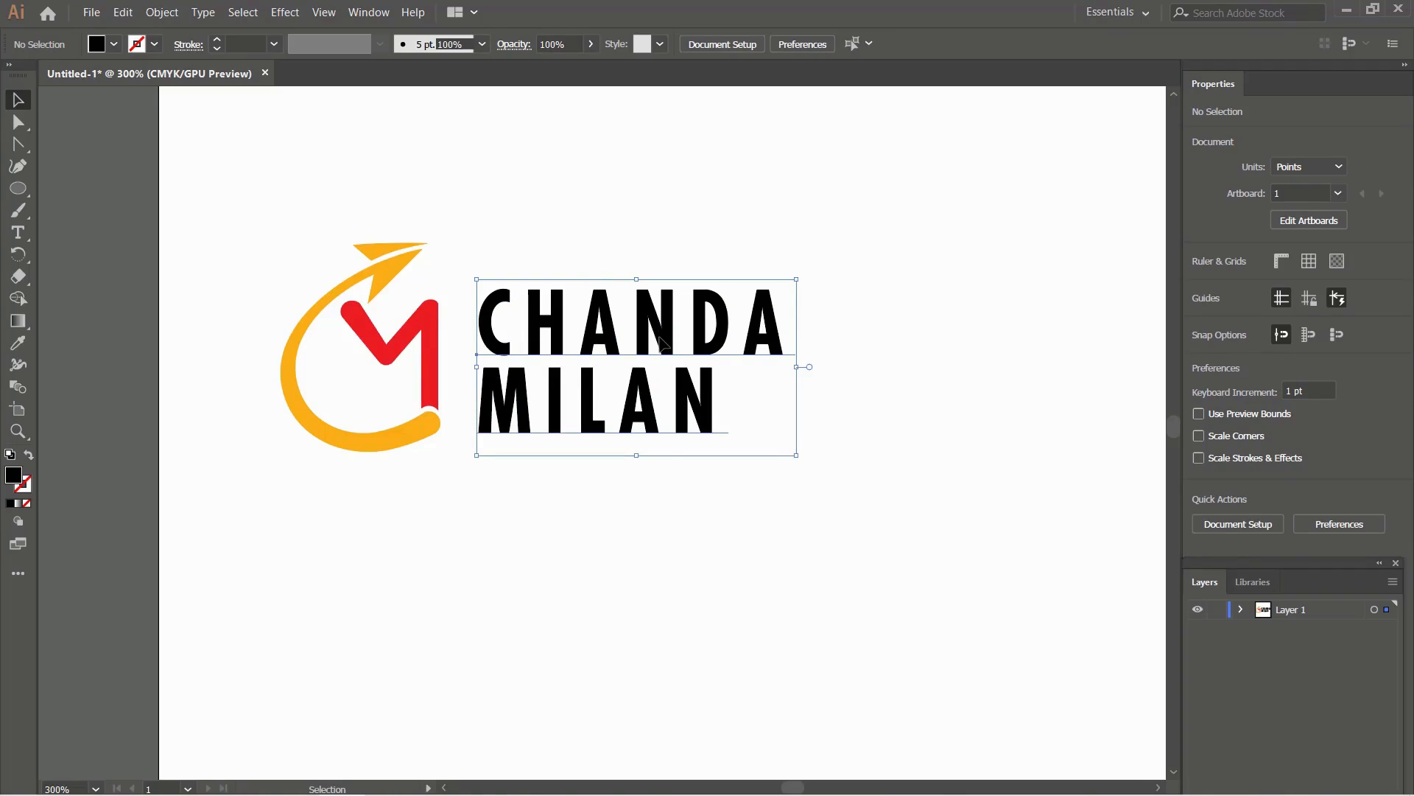
pyautogui.doubleClick(771, 324)
pyautogui.moveTo(774, 321); pyautogui.dragTo(469, 340)
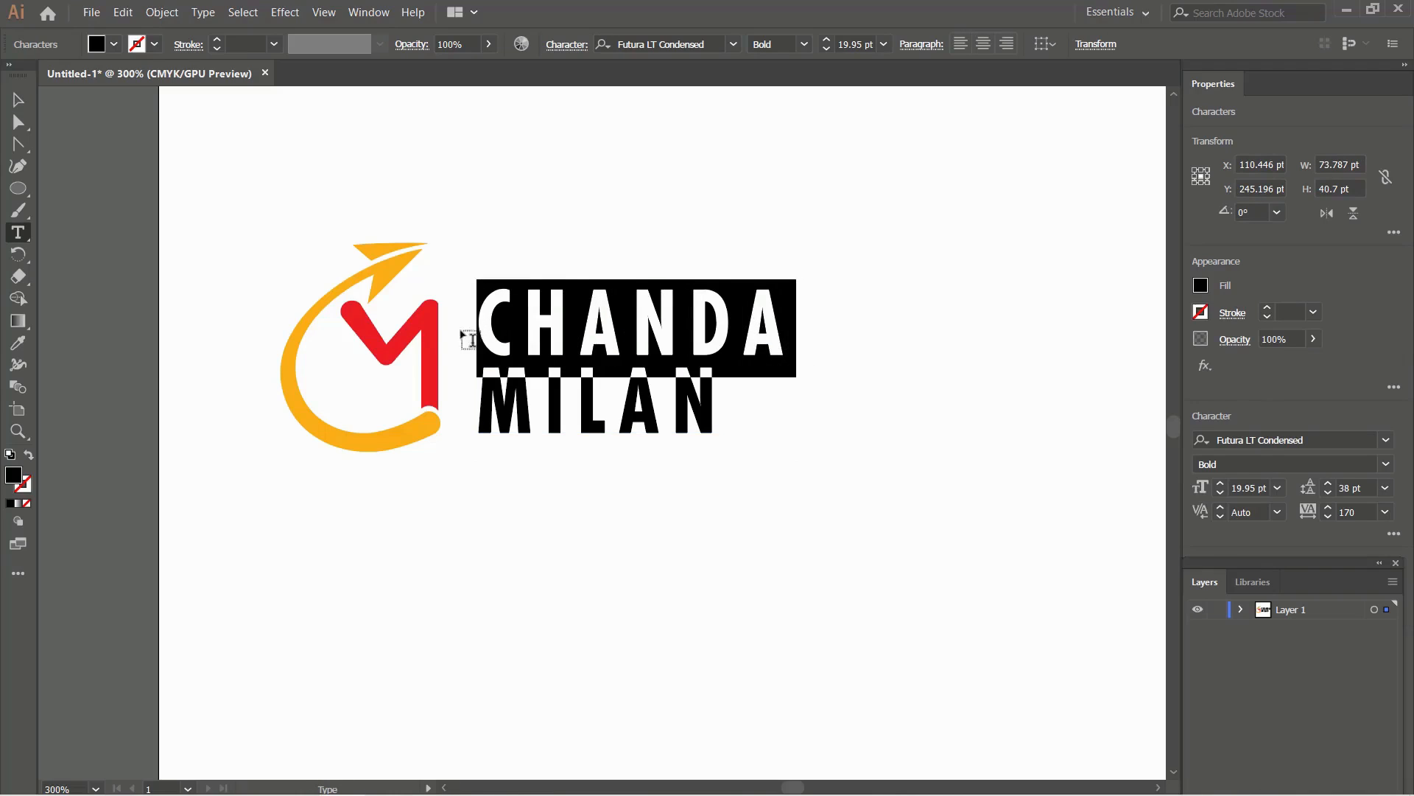
pyautogui.click(20, 344)
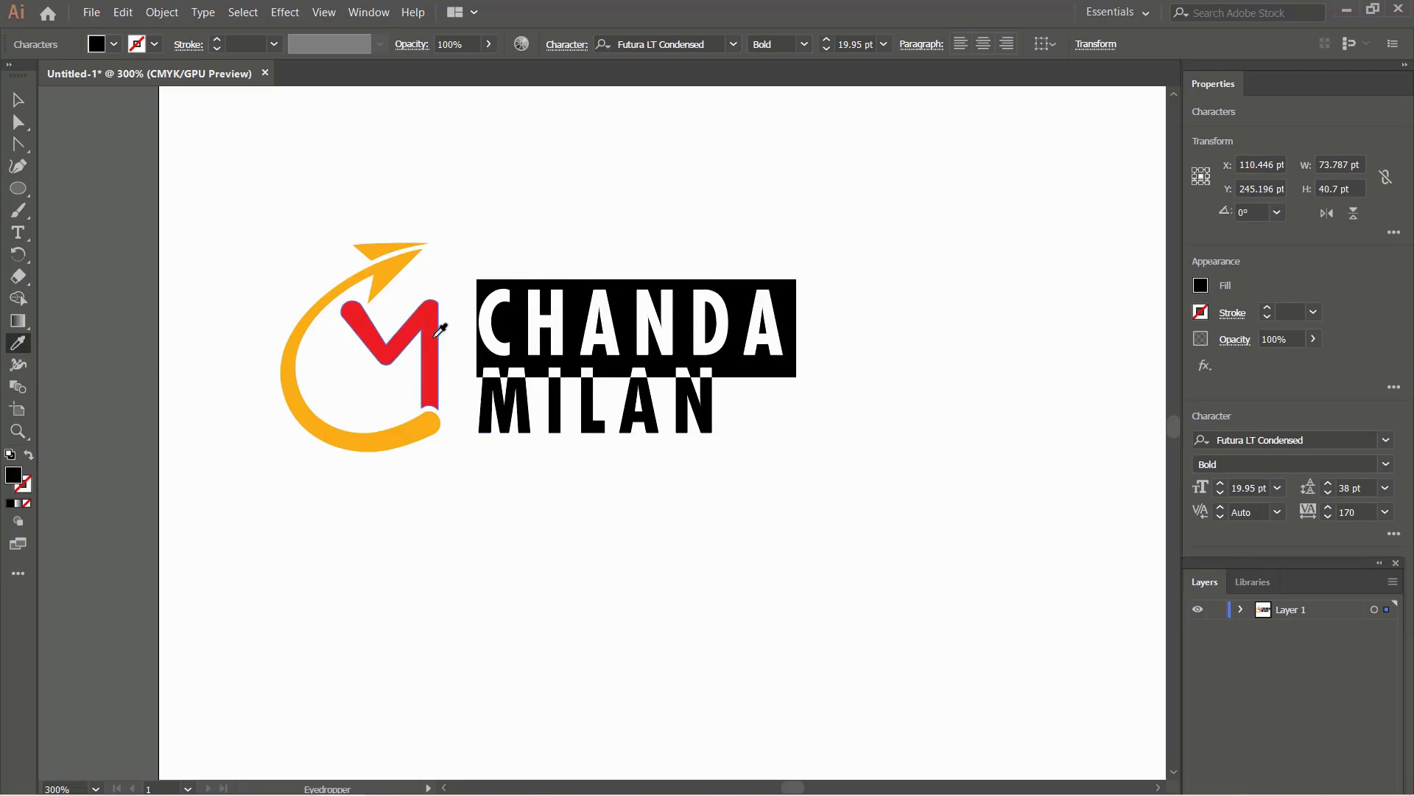
pyautogui.click(437, 334)
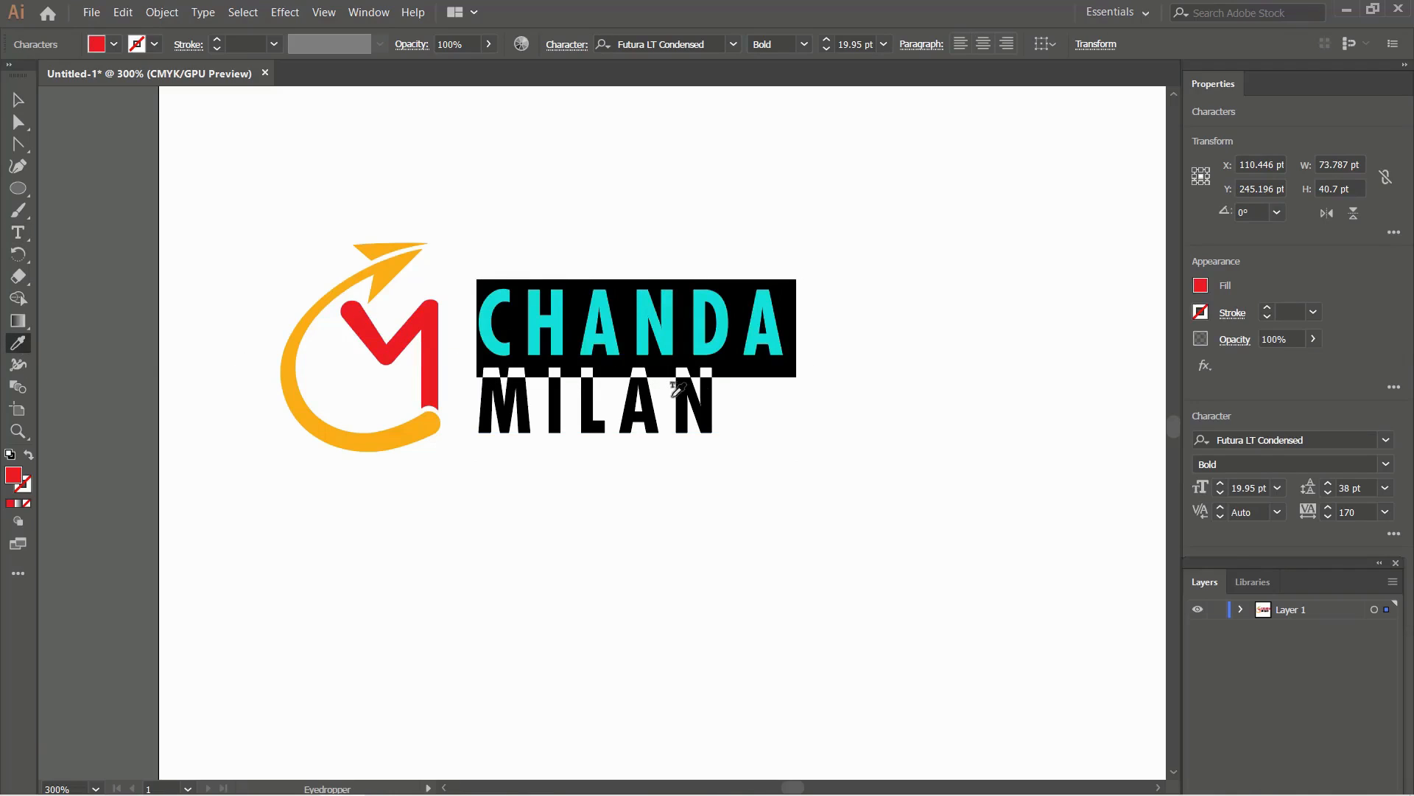
pyautogui.click(19, 101)
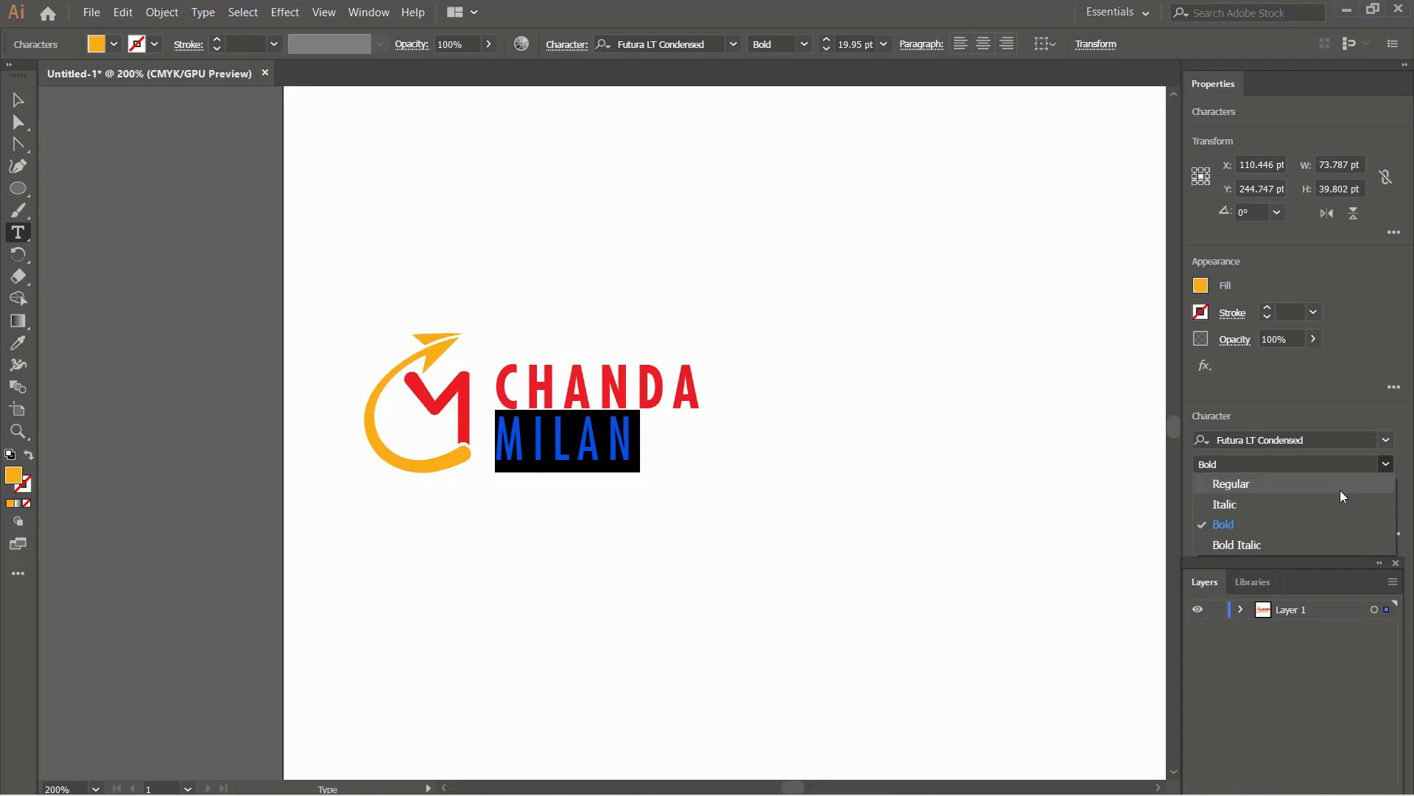
# Step: Set the word MILAN to the Regular style at 12 pt with a tracking of 1000
pyautogui.click(1339, 489)
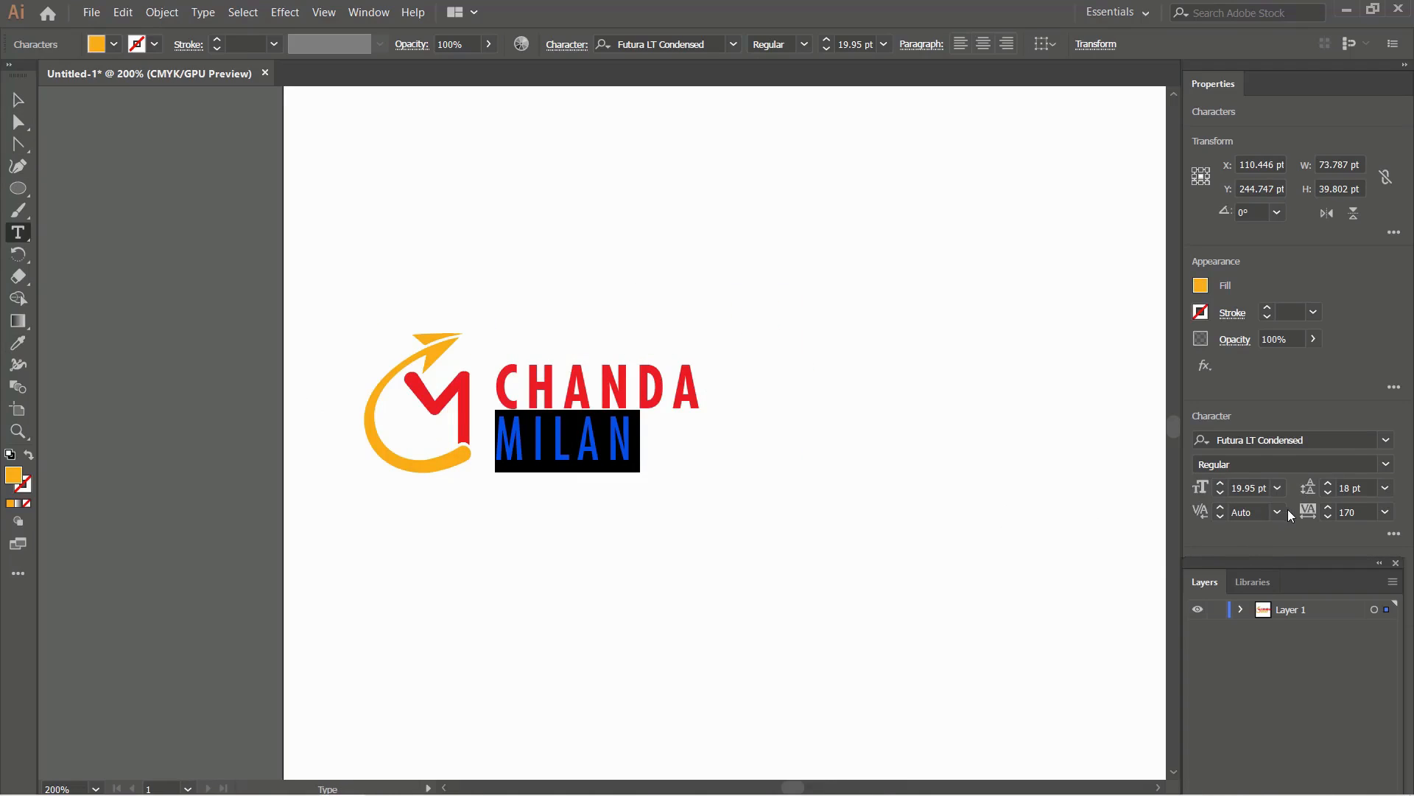
pyautogui.click(1329, 509)
pyautogui.moveTo(1329, 508); pyautogui.dragTo(1330, 508)
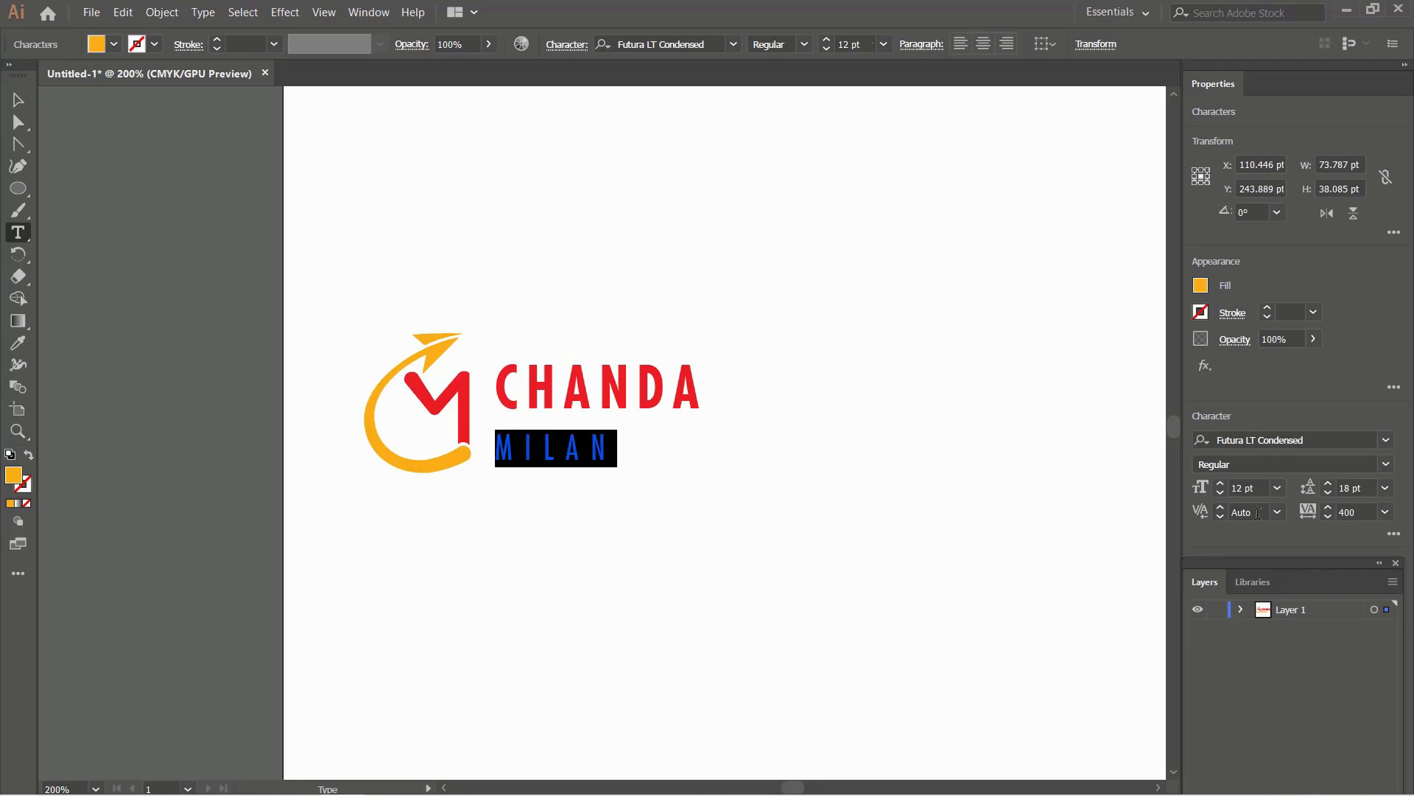
pyautogui.click(1366, 511)
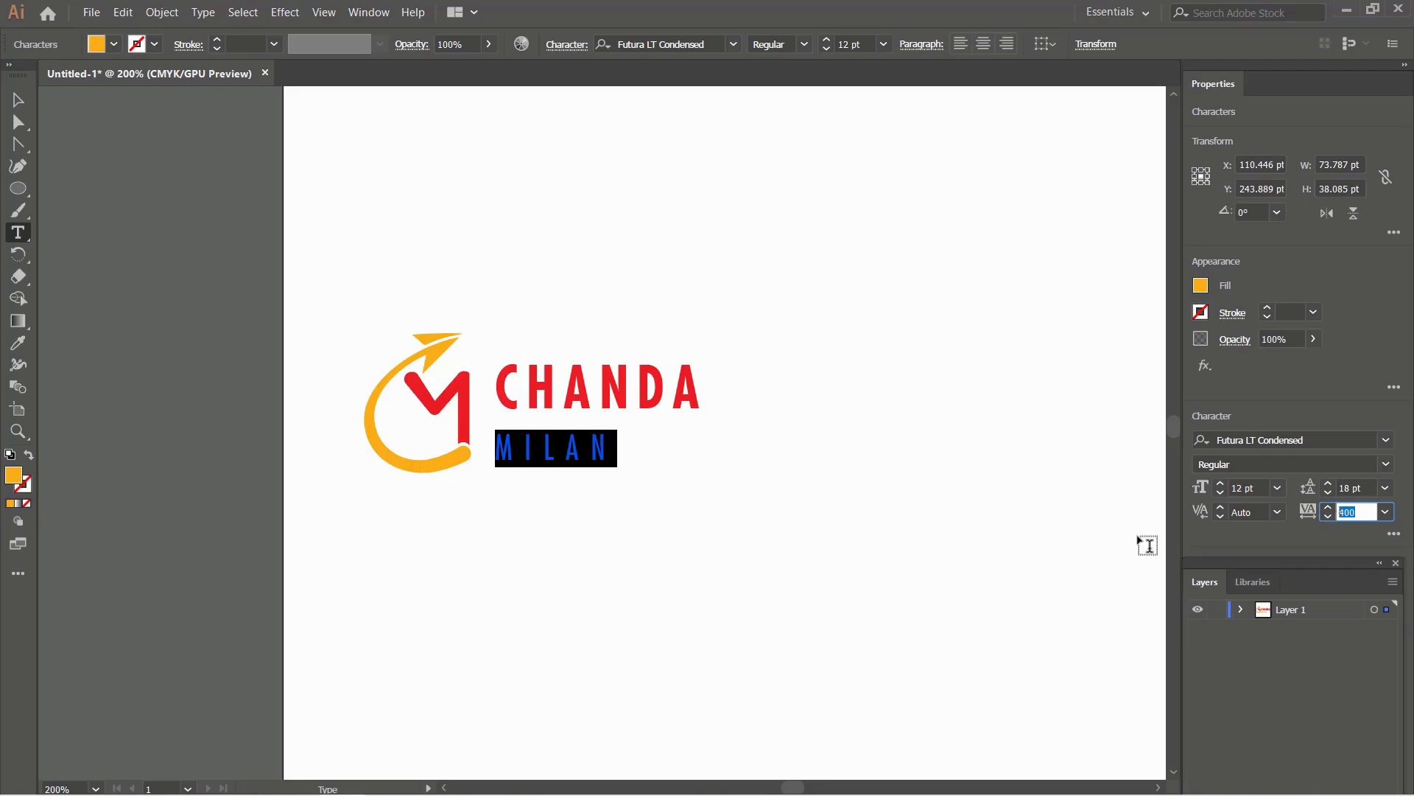
pyautogui.write('1000')
pyautogui.press('Return')
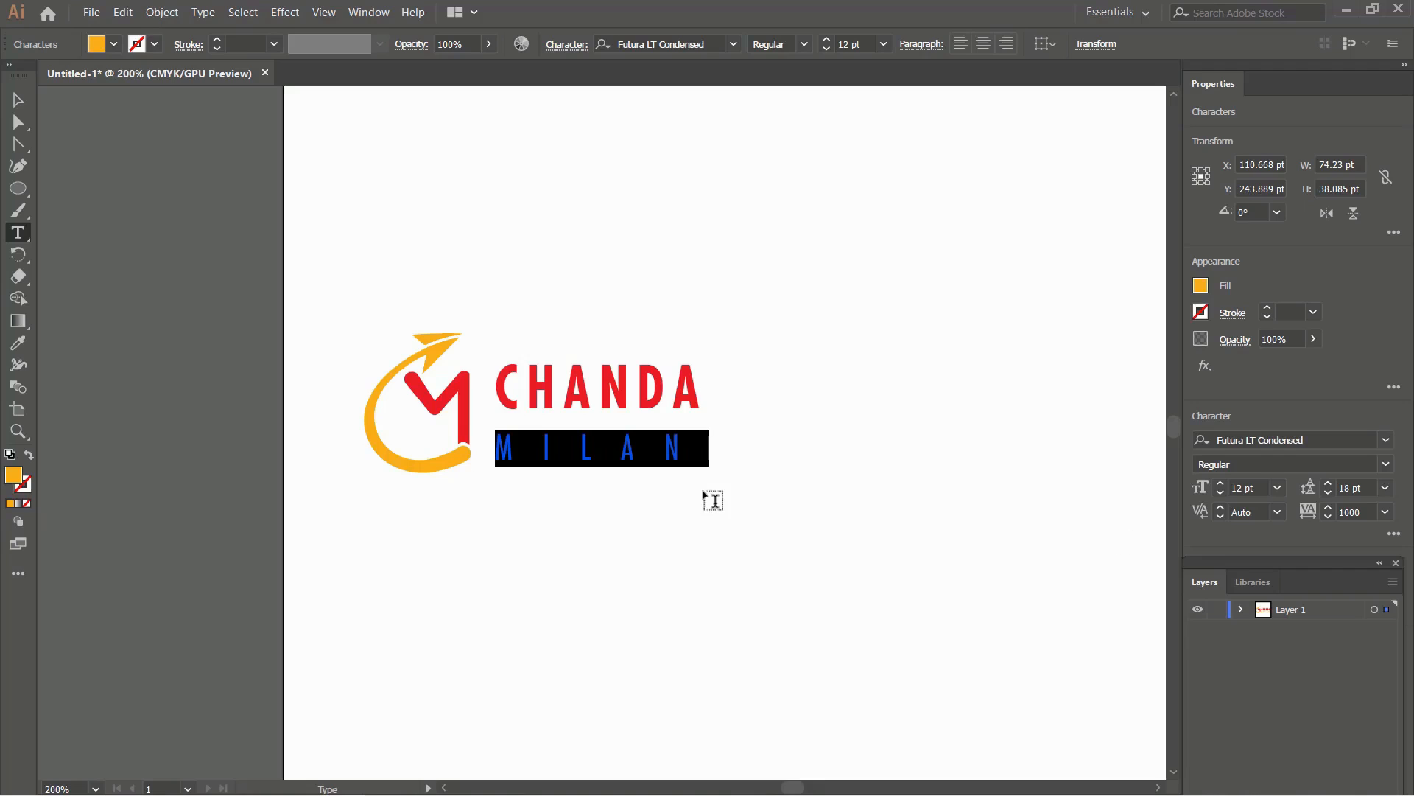
pyautogui.click(16, 98)
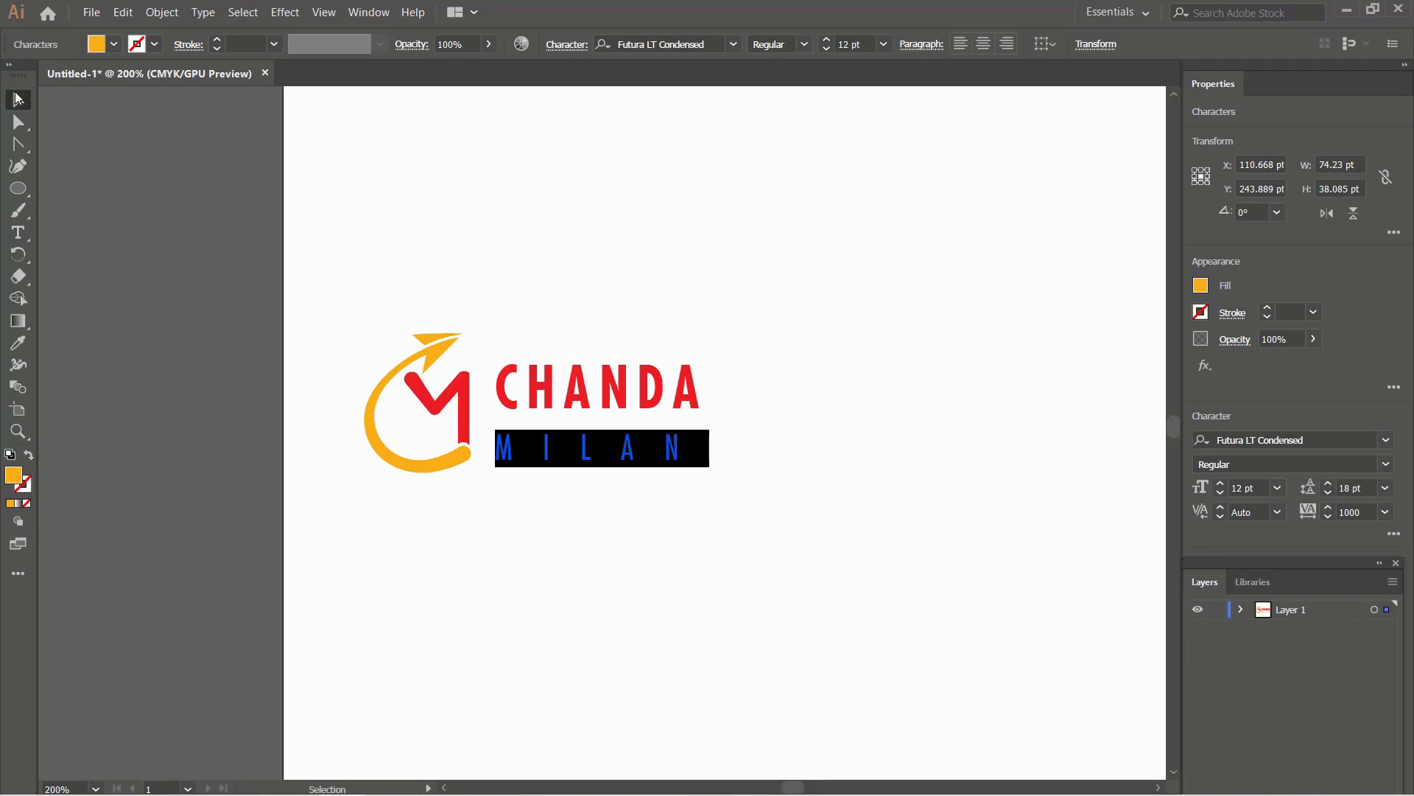
pyautogui.click(101, 352)
# Step: Set the leading of the MILAN line to 13 pt and select the whole wordmark text
pyautogui.tripleClick(587, 422)
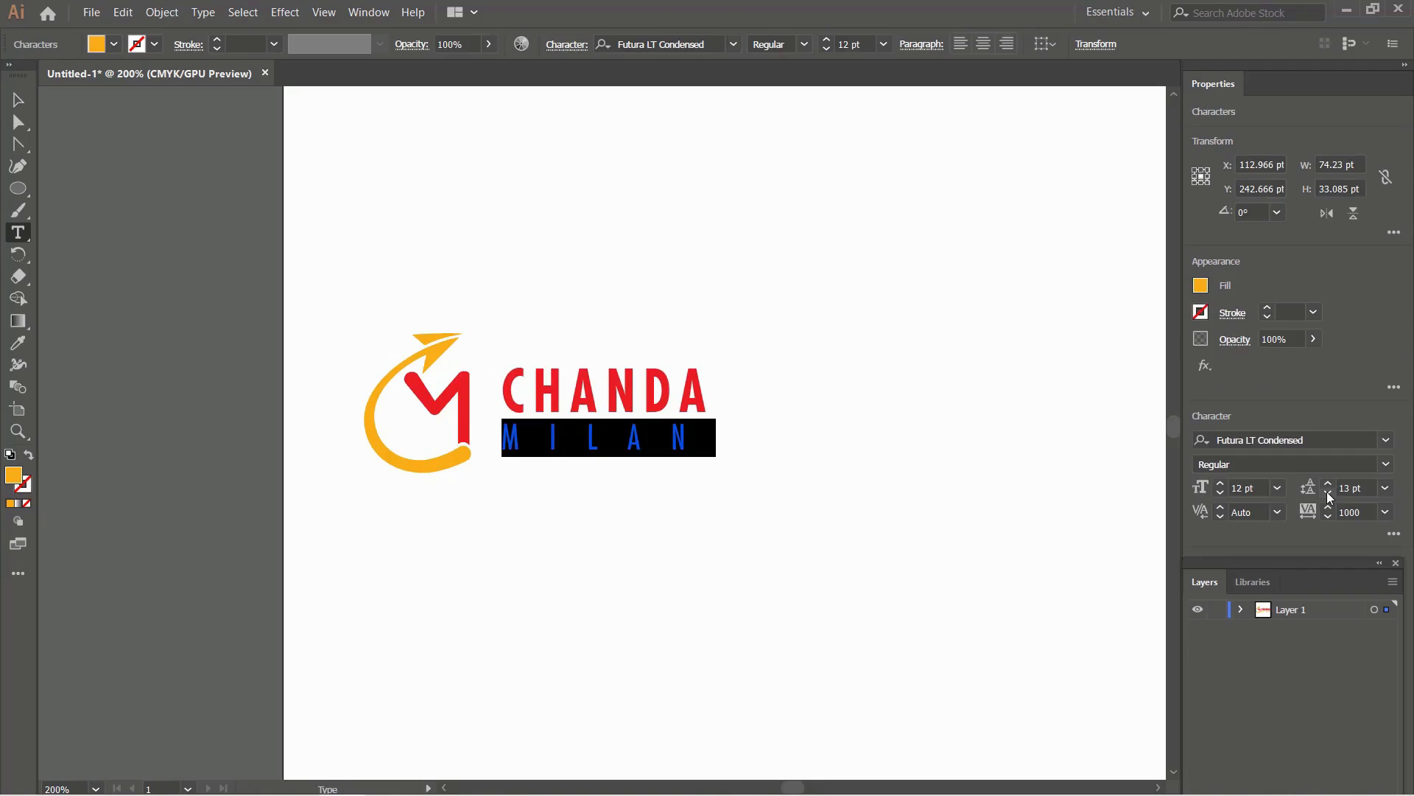
pyautogui.click(20, 102)
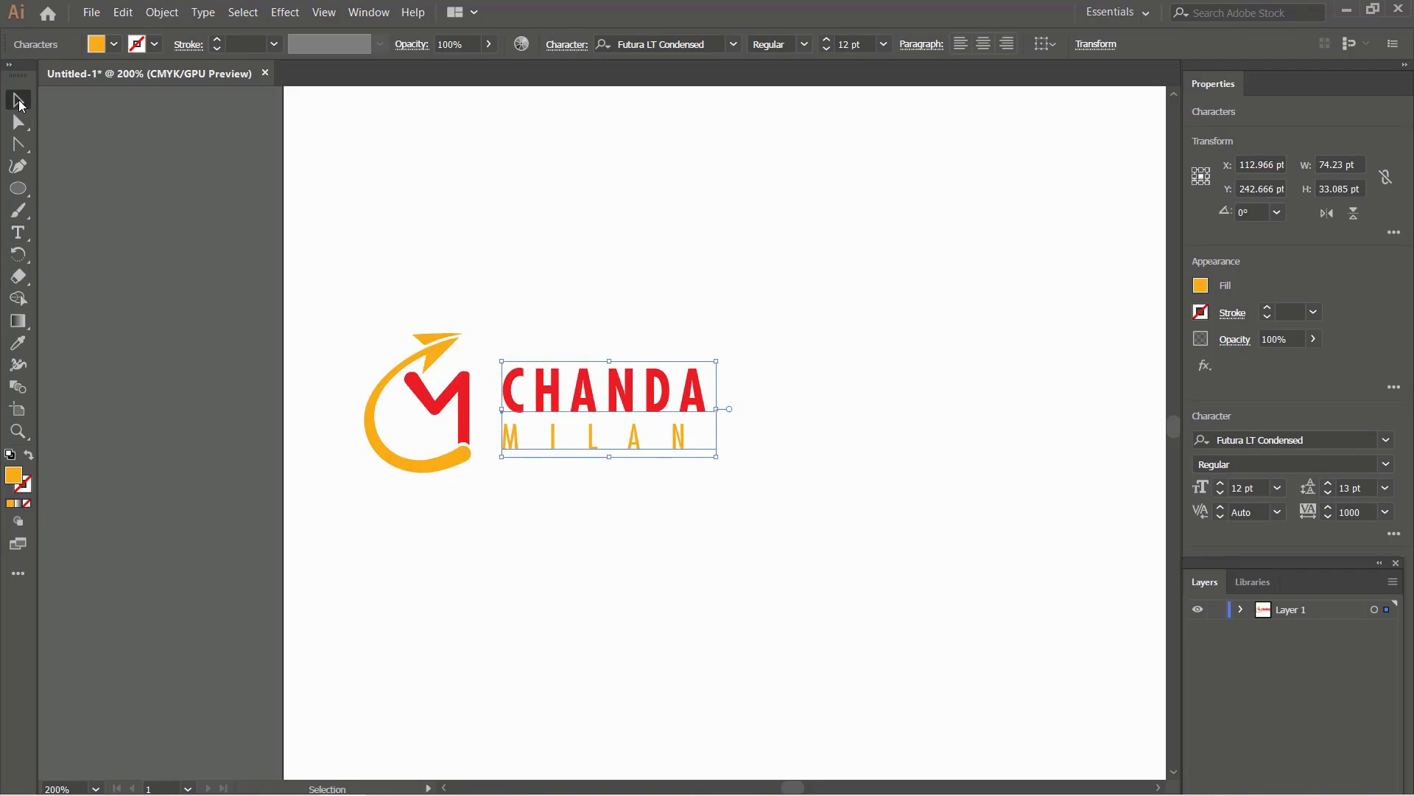
pyautogui.click(127, 378)
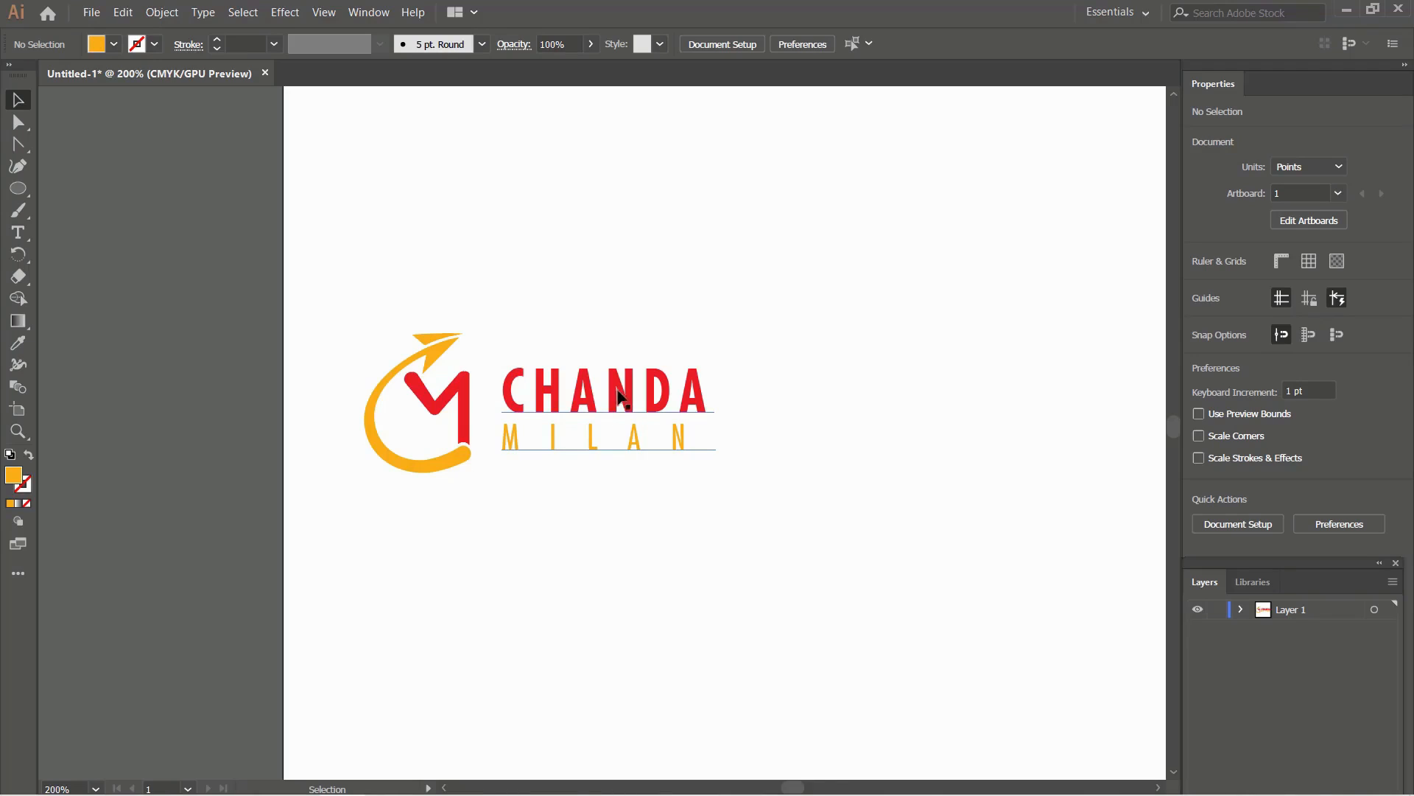
pyautogui.click(679, 442)
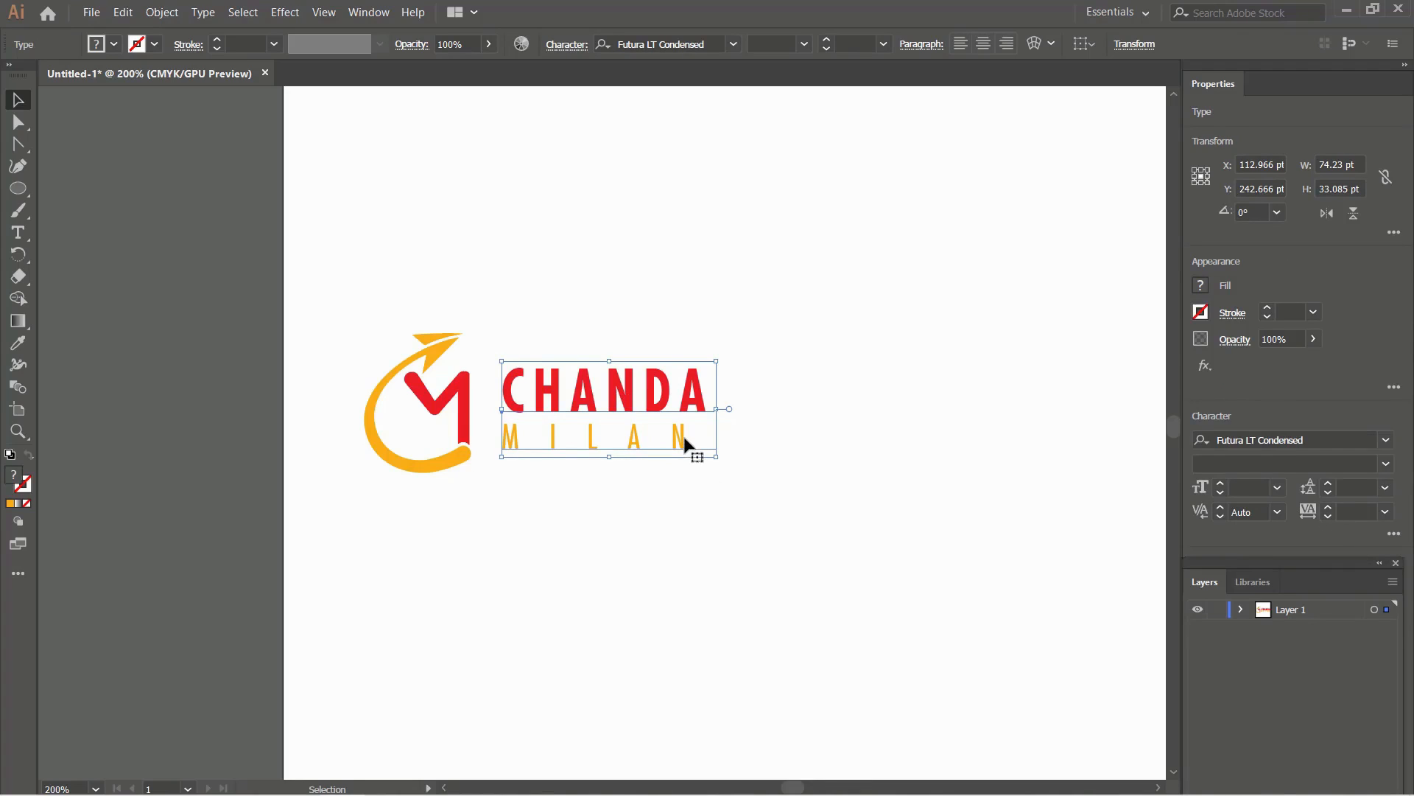
pyautogui.doubleClick(685, 442)
pyautogui.moveTo(684, 442); pyautogui.dragTo(582, 442)
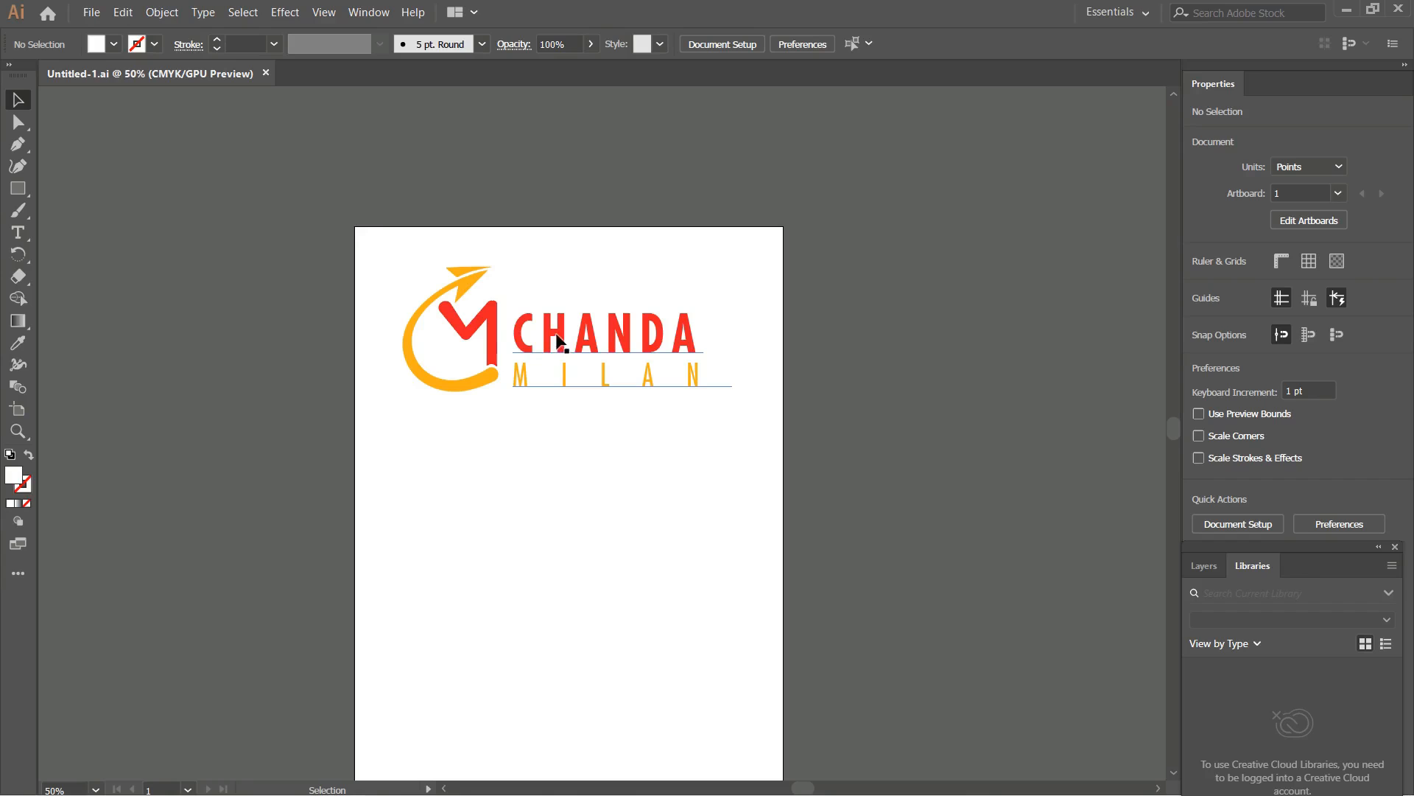
pyautogui.click(560, 340)
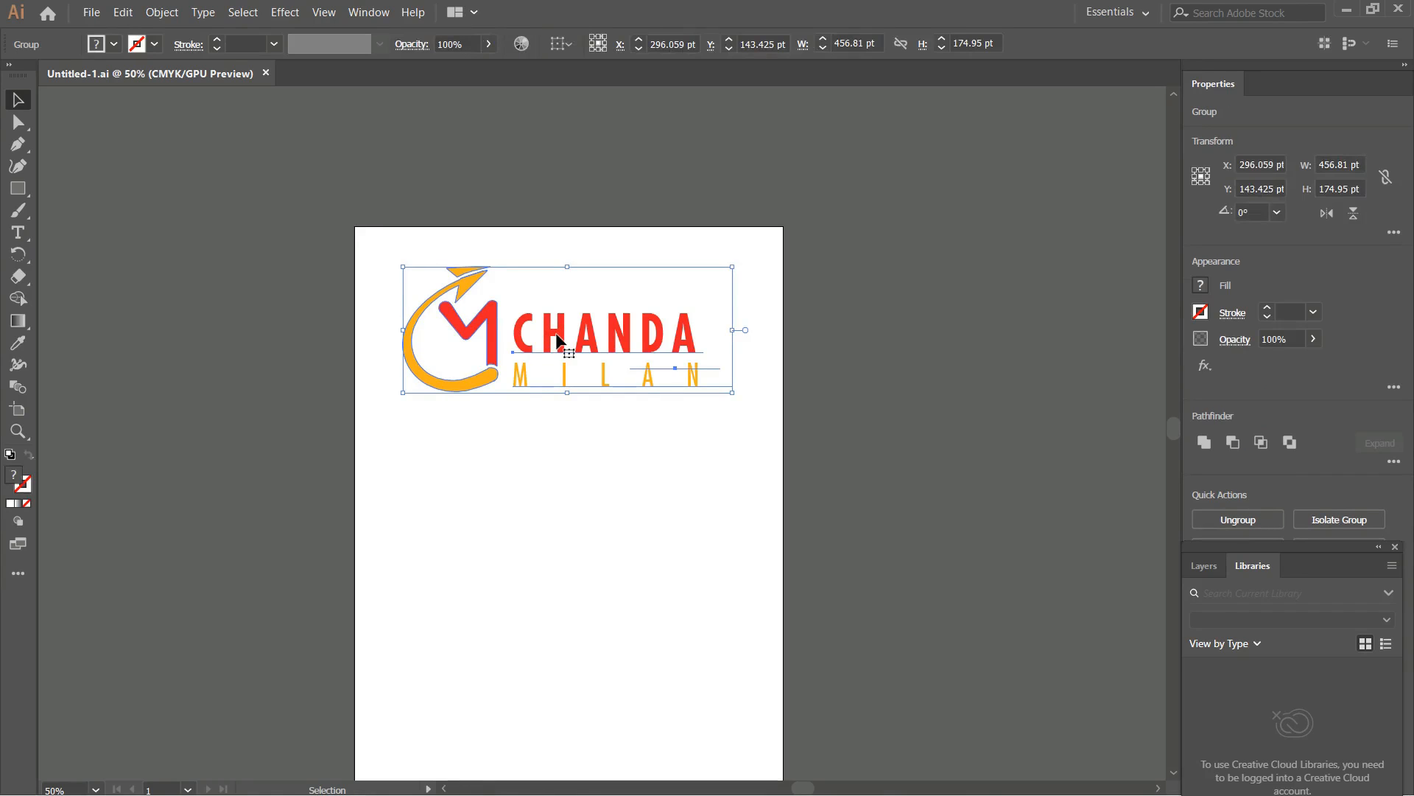
pyautogui.moveTo(561, 342)
pyautogui.mouseDown()
pyautogui.moveTo(562, 359)
pyautogui.moveTo(564, 336)
pyautogui.mouseUp()
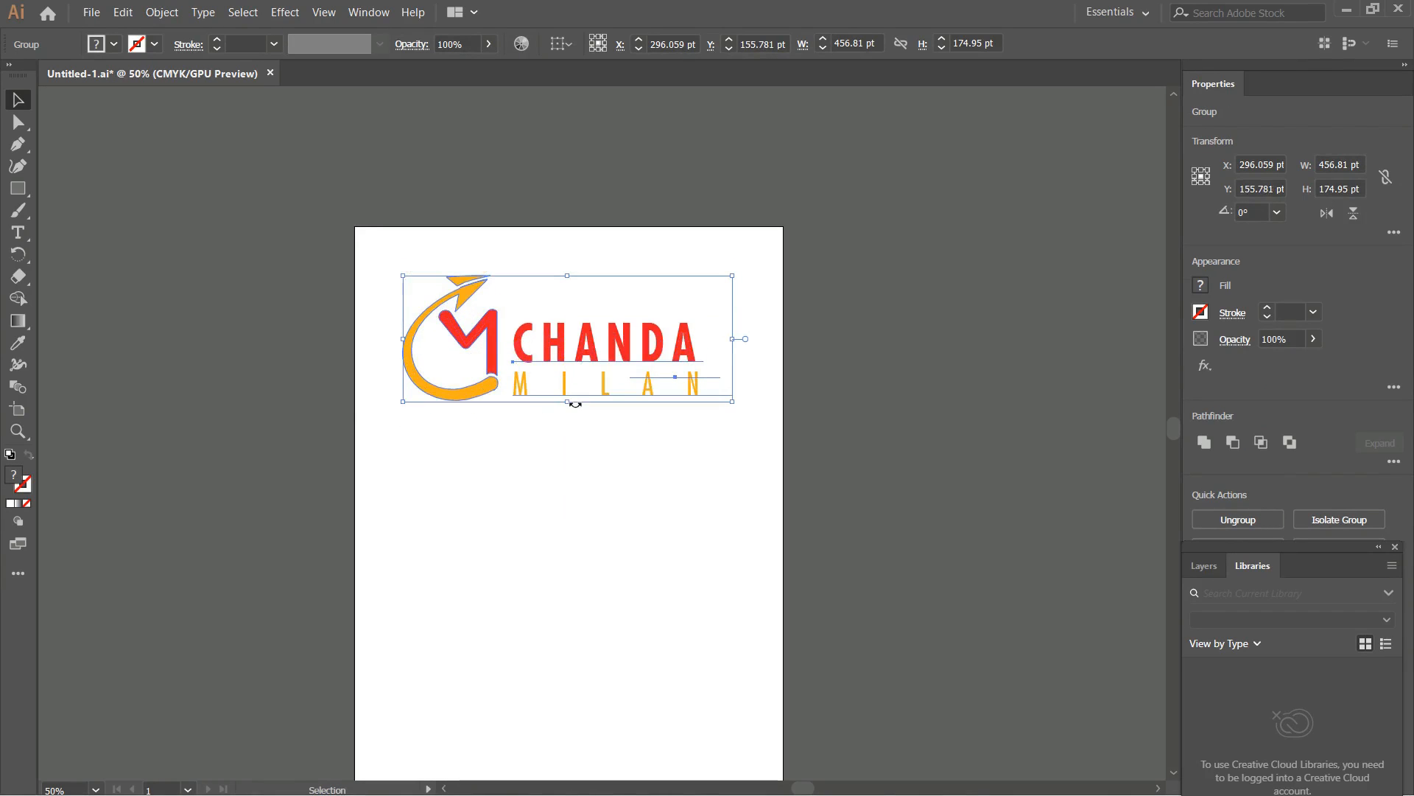
pyautogui.hotkey('ctrl', 'z')
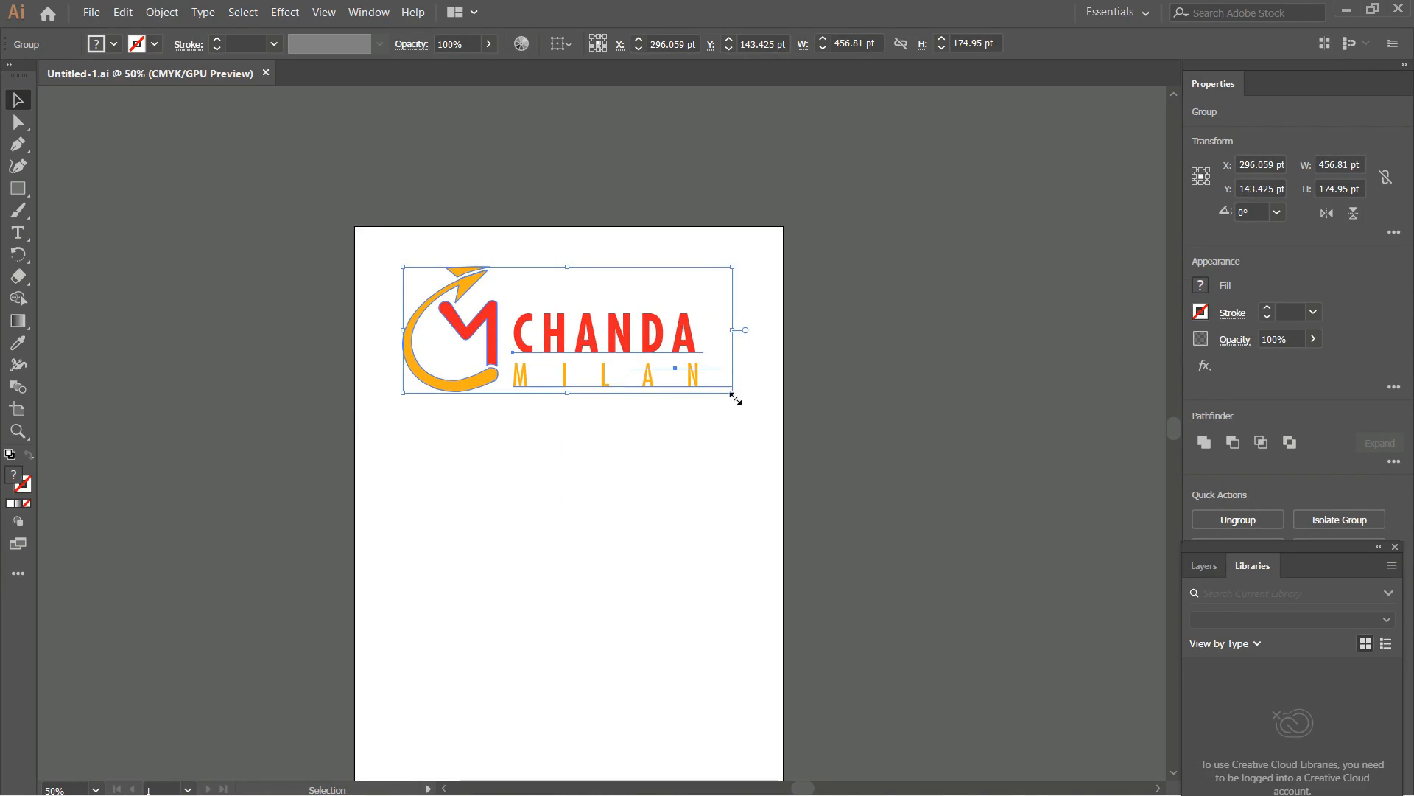
# Step: Scale the grouped logo down to about 210 × 80 pt and position it in the artboard's upper-left area
pyautogui.moveTo(735, 397); pyautogui.dragTo(543, 375)
pyautogui.moveTo(492, 295); pyautogui.dragTo(494, 335)
pyautogui.click(339, 402)
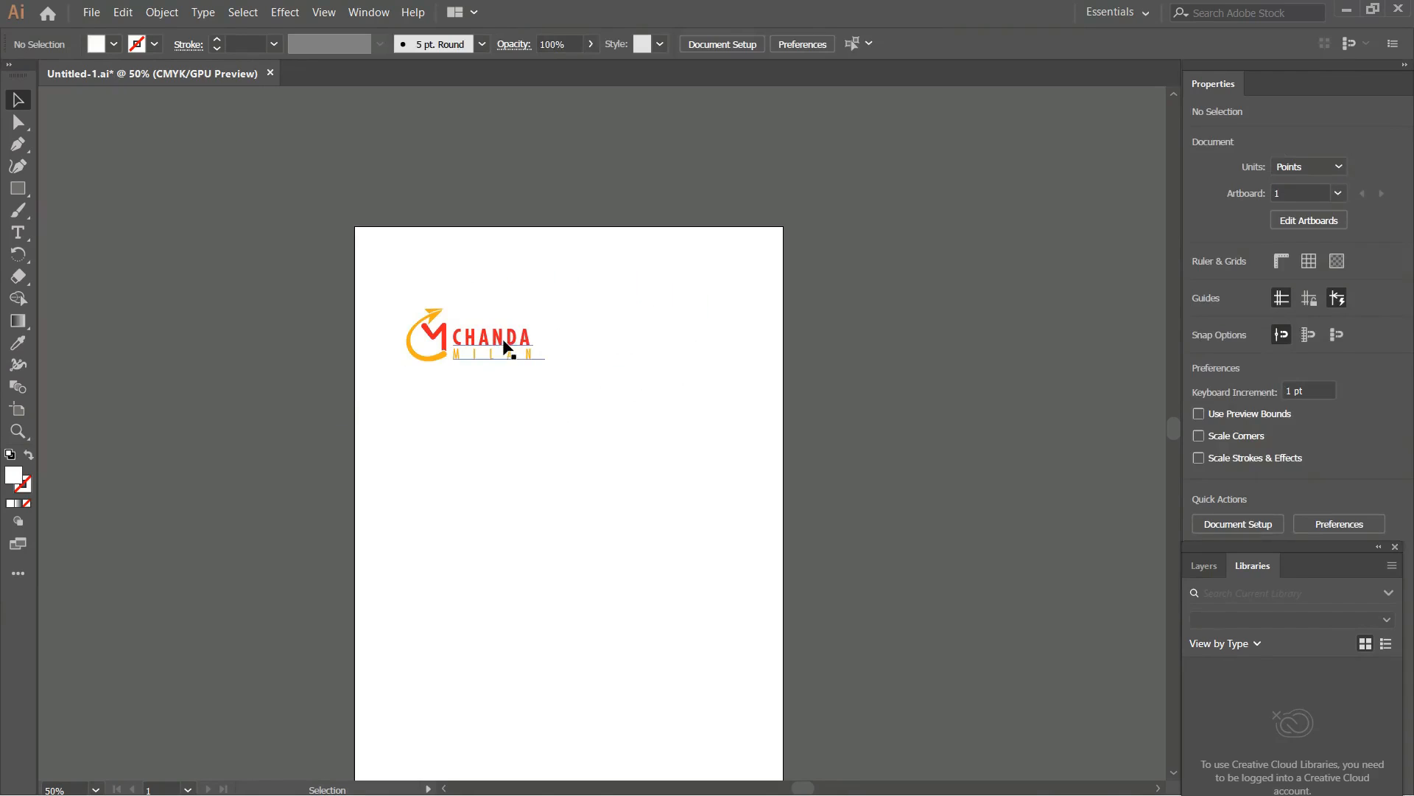
pyautogui.click(505, 346)
pyautogui.moveTo(547, 366); pyautogui.dragTo(552, 377)
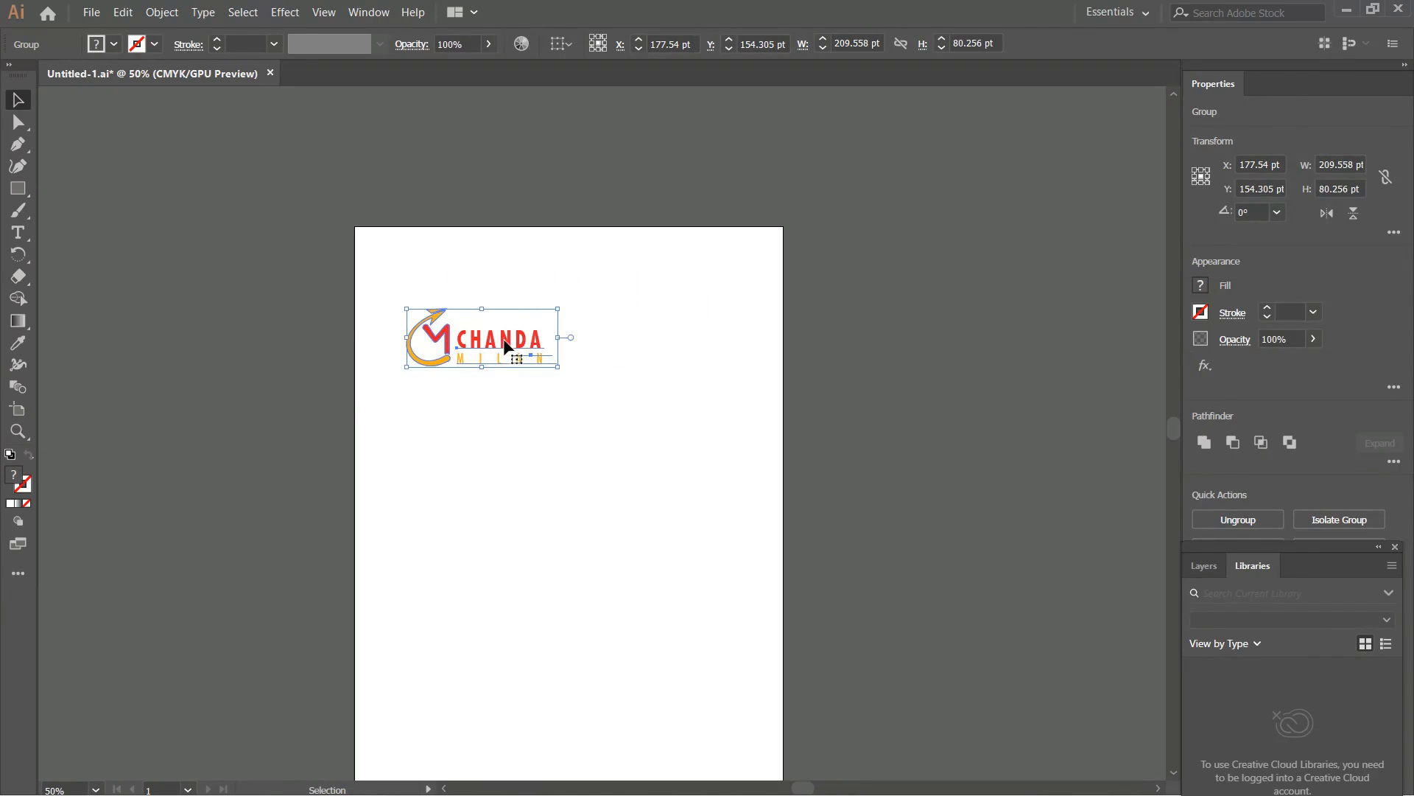
pyautogui.moveTo(502, 337); pyautogui.dragTo(501, 338)
pyautogui.click(236, 392)
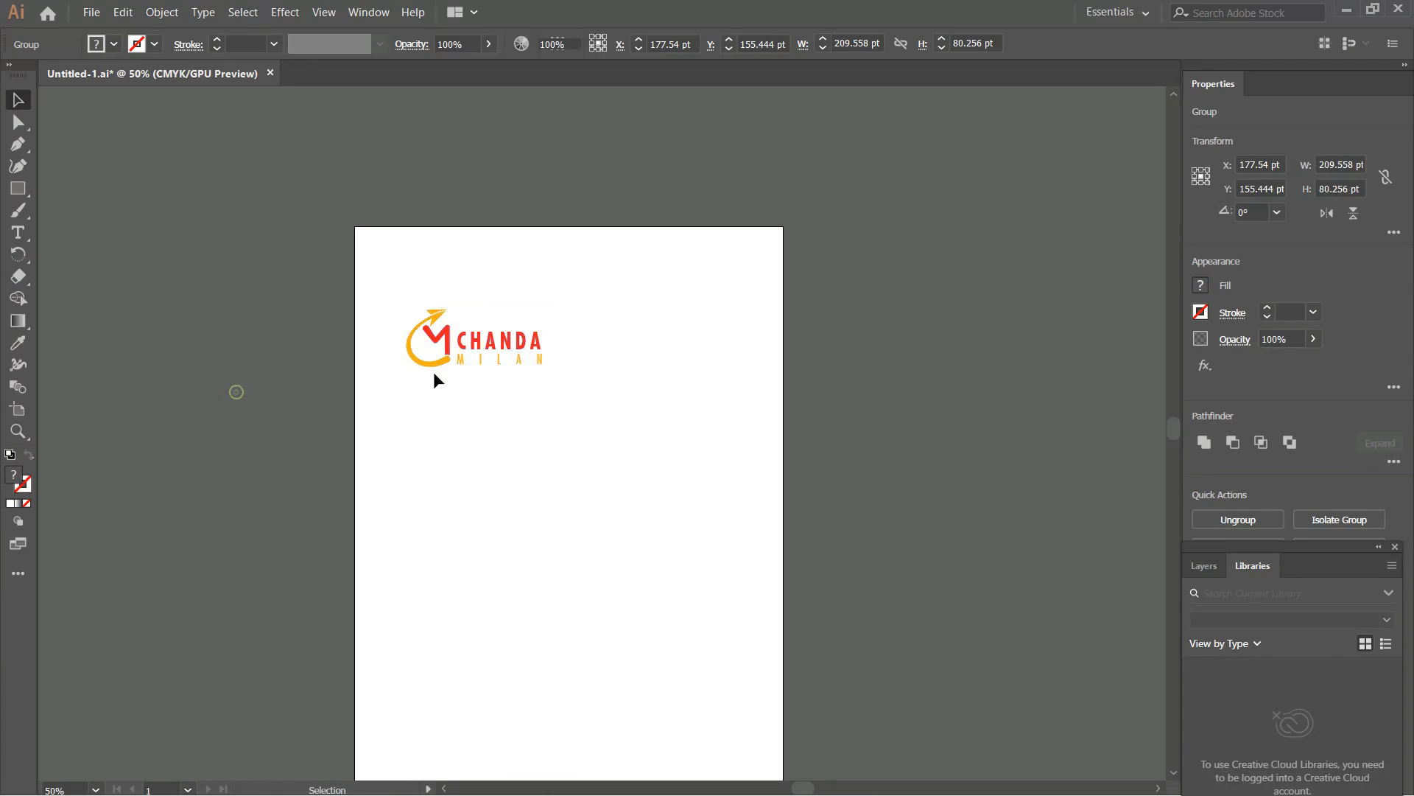
pyautogui.click(473, 343)
pyautogui.click(246, 392)
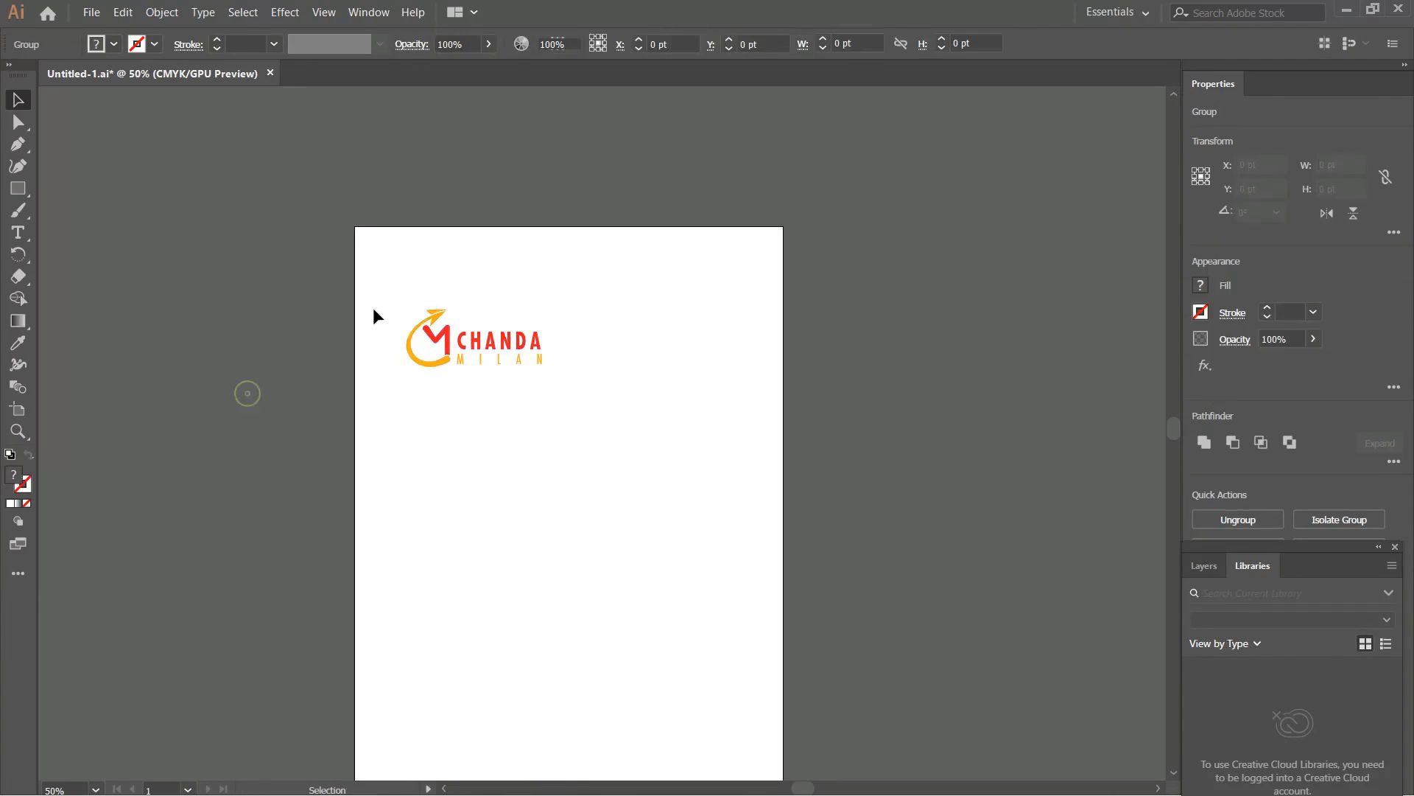
# Step: Ungroup the logo and place an enlarged copy of only the CM symbol to the right of the original logo
pyautogui.click(427, 337)
pyautogui.rightClick(432, 335)
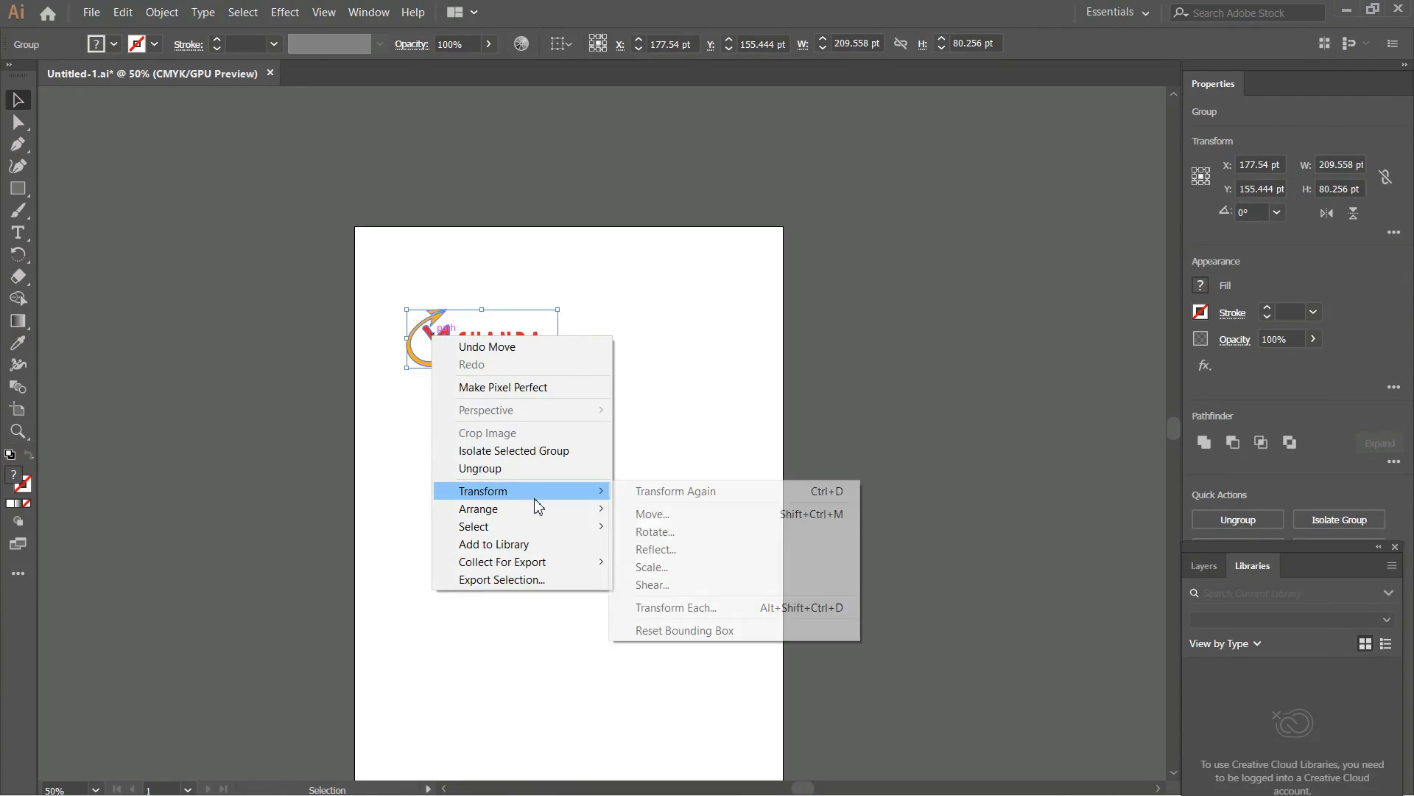
pyautogui.click(548, 469)
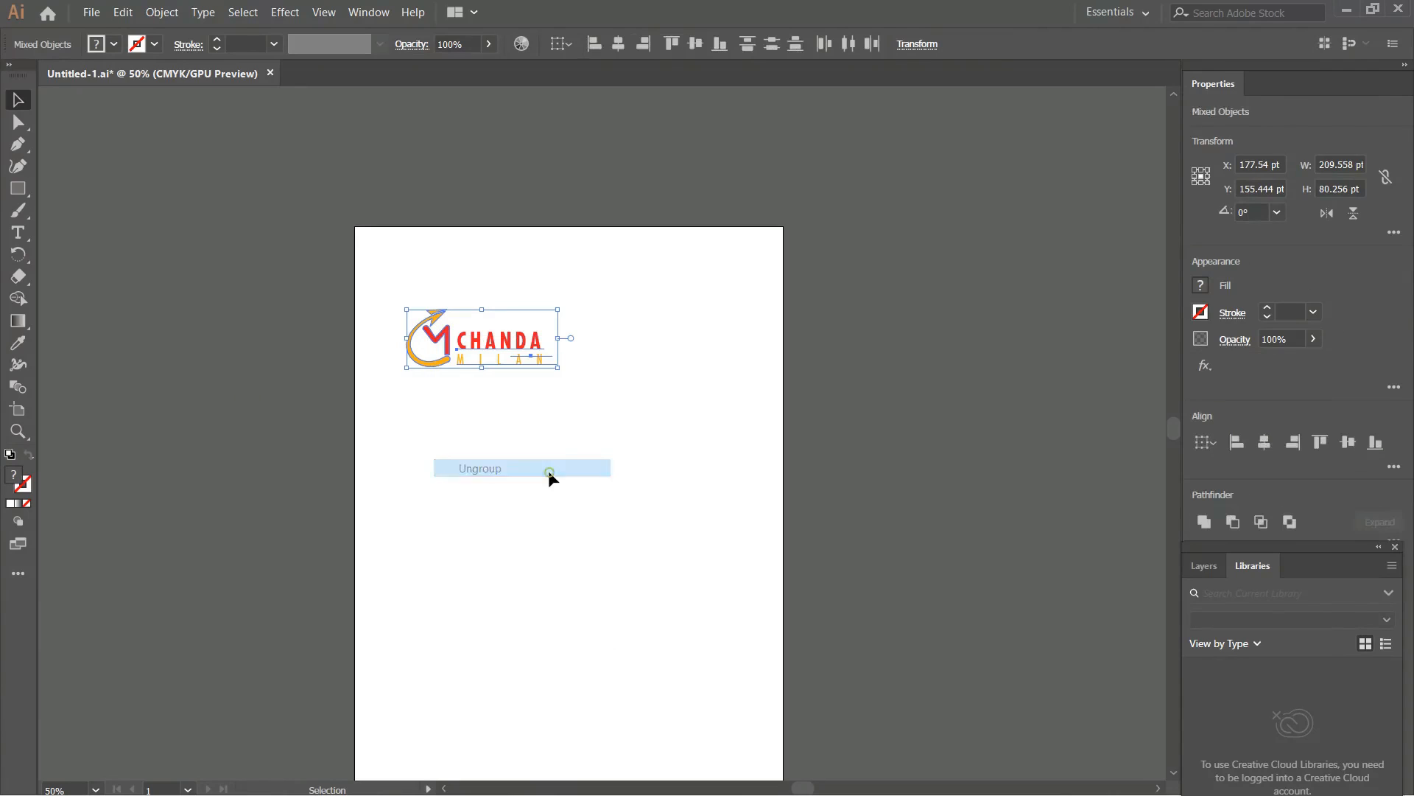
pyautogui.click(309, 366)
pyautogui.click(444, 347)
pyautogui.moveTo(444, 347); pyautogui.dragTo(707, 407)
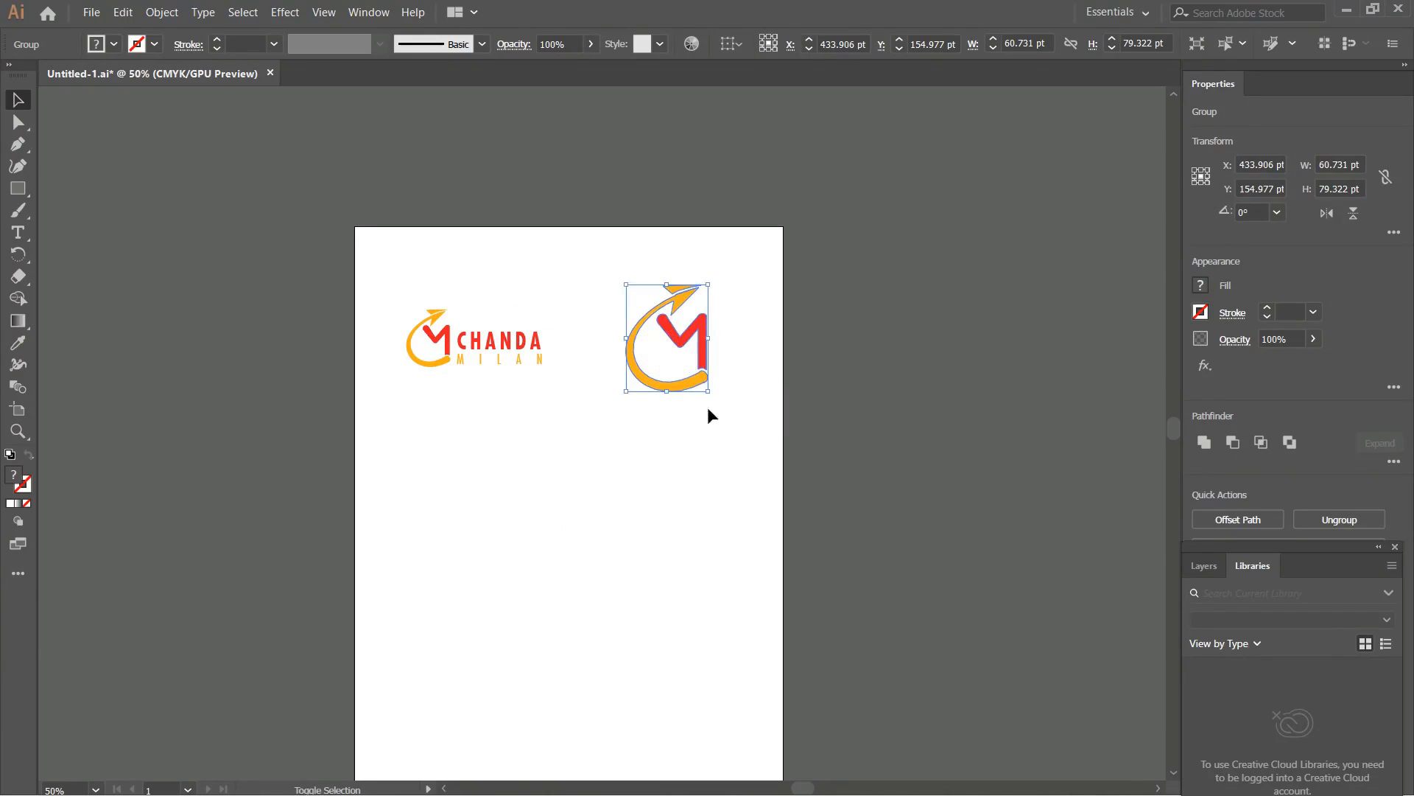
pyautogui.click(884, 446)
# Step: Place and embed the photo tapping-away-800x408.jpg below the logos, scaled to the full artboard width of 595.276 pt
pyautogui.scroll(-3, 645, 341)
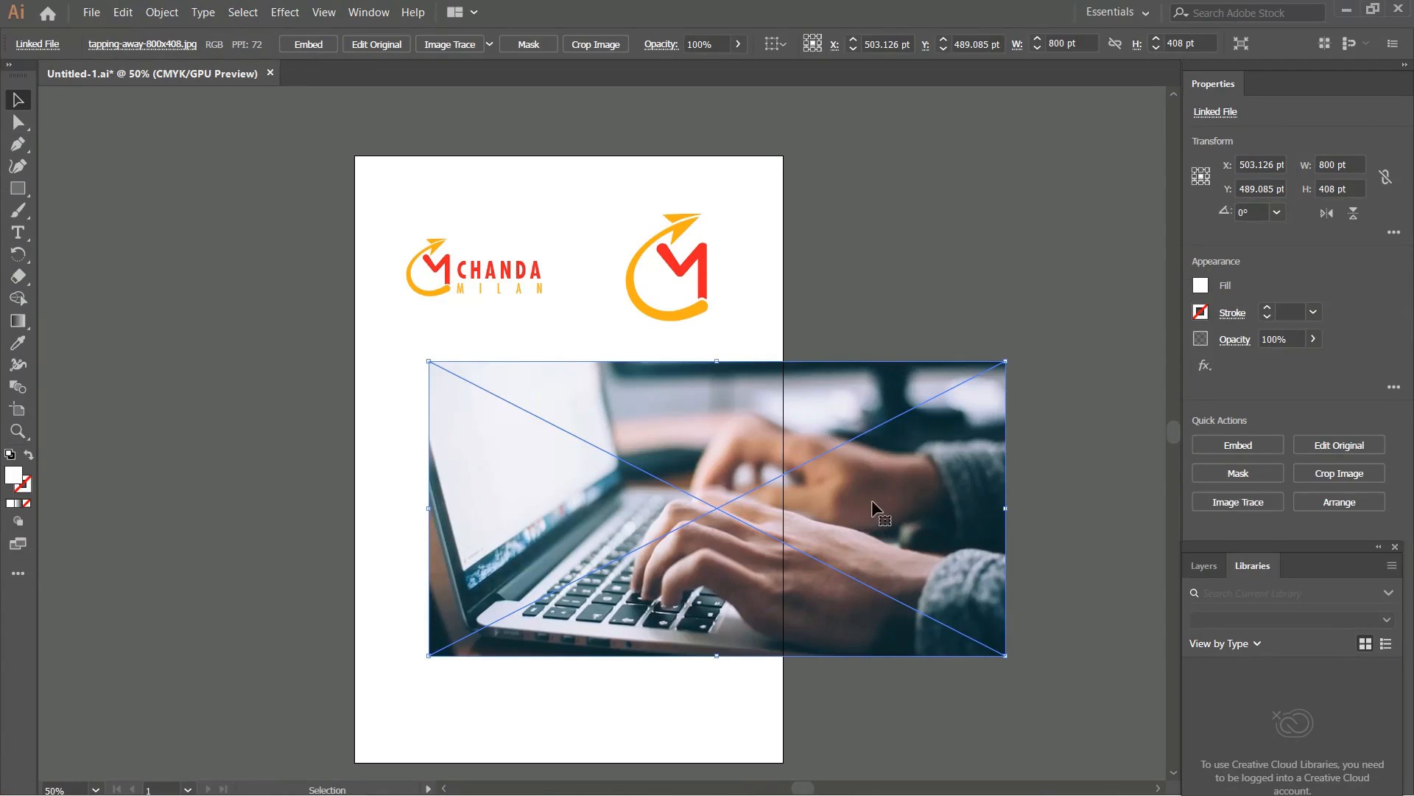
pyautogui.moveTo(875, 516); pyautogui.dragTo(797, 514)
pyautogui.moveTo(798, 503); pyautogui.dragTo(798, 504)
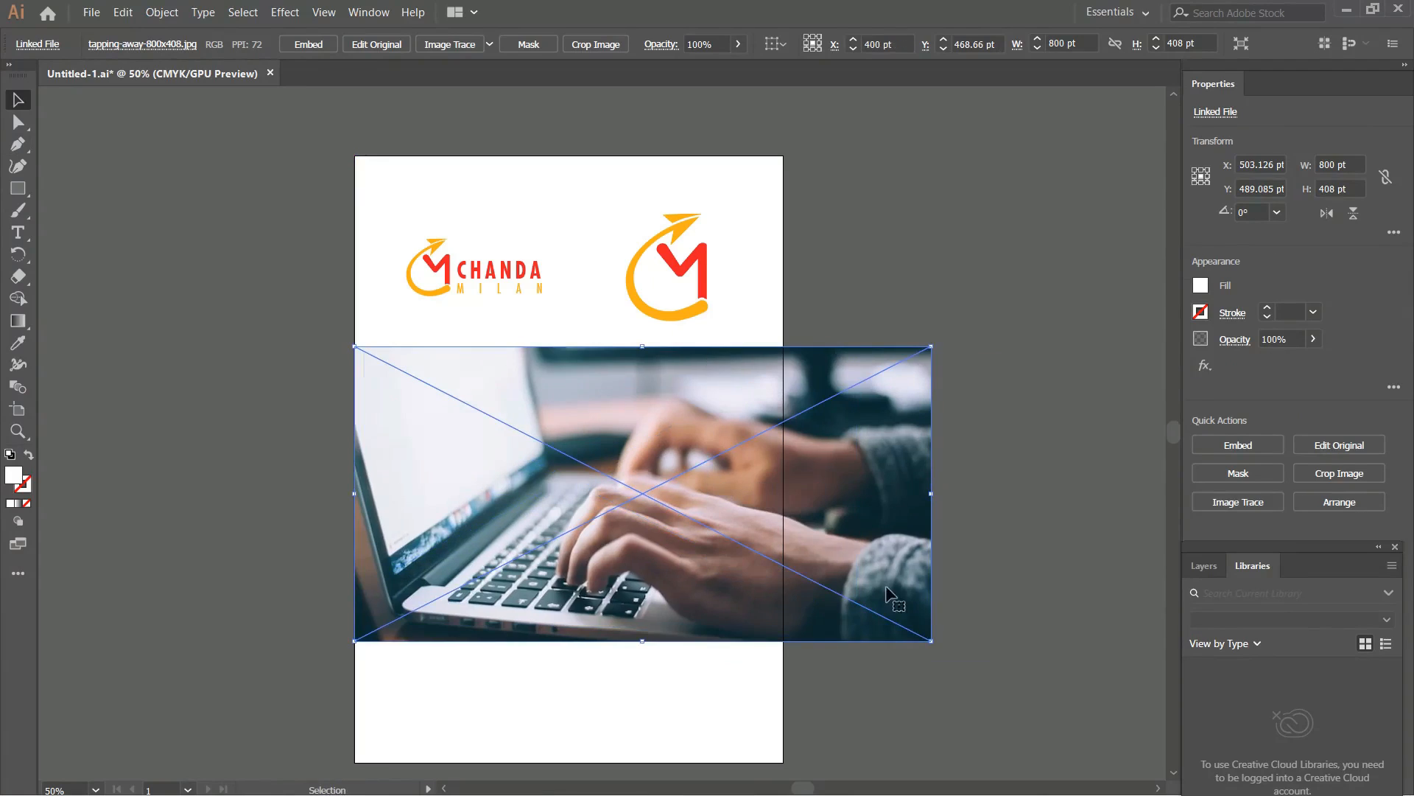
pyautogui.moveTo(932, 645); pyautogui.dragTo(779, 614)
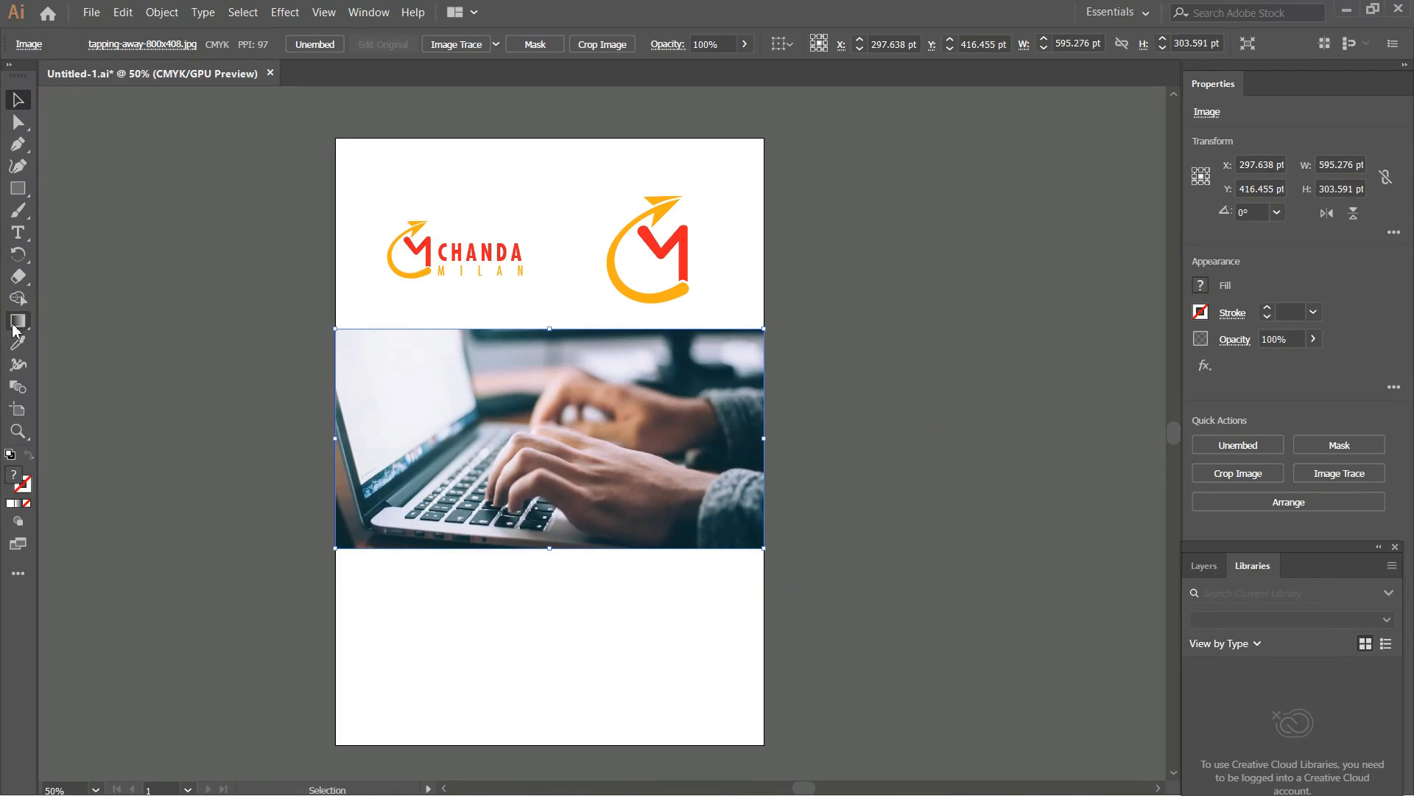
# Step: Draw a rectangle exactly covering the laptop photo and fill it with the symbol's orange using the Eyedropper
pyautogui.click(17, 188)
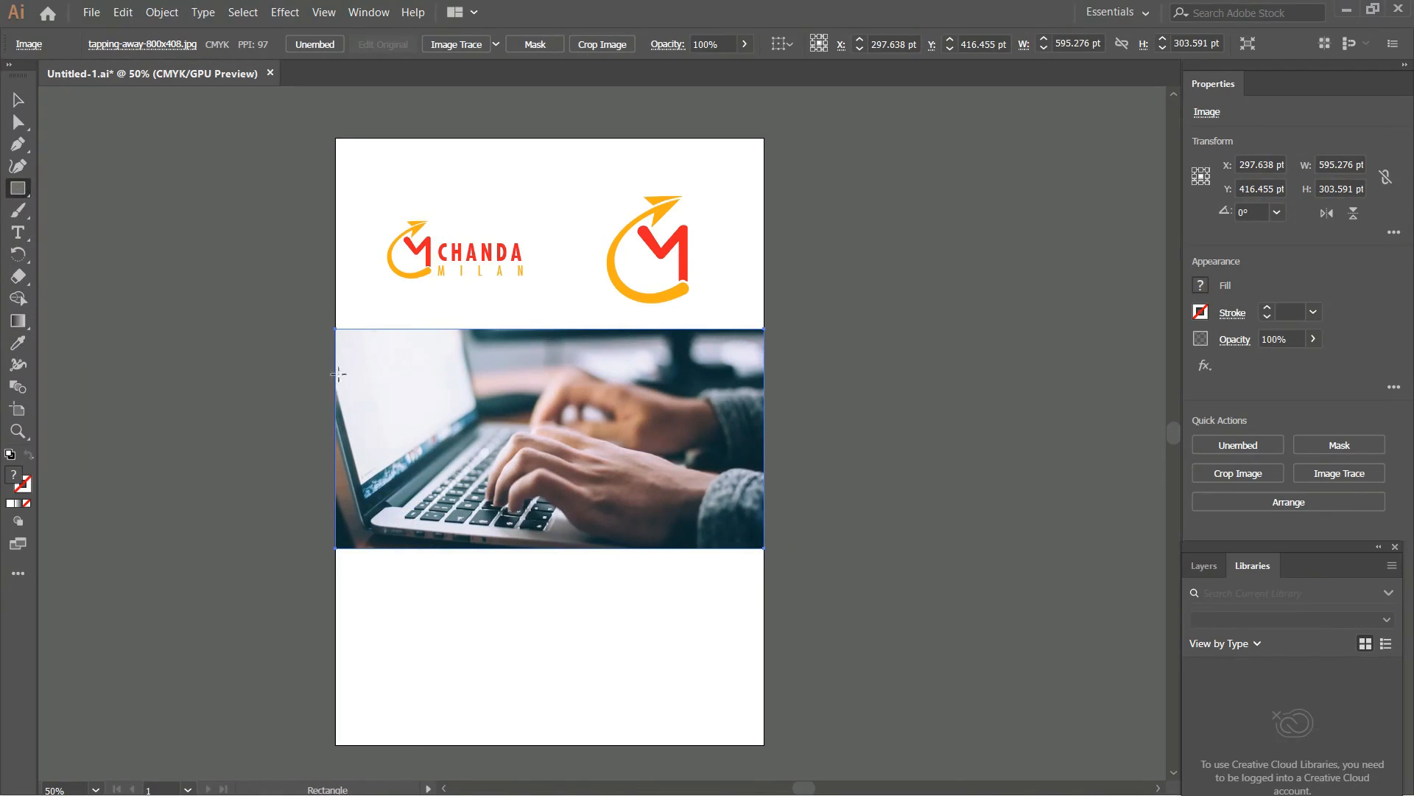
pyautogui.moveTo(333, 328); pyautogui.dragTo(765, 548)
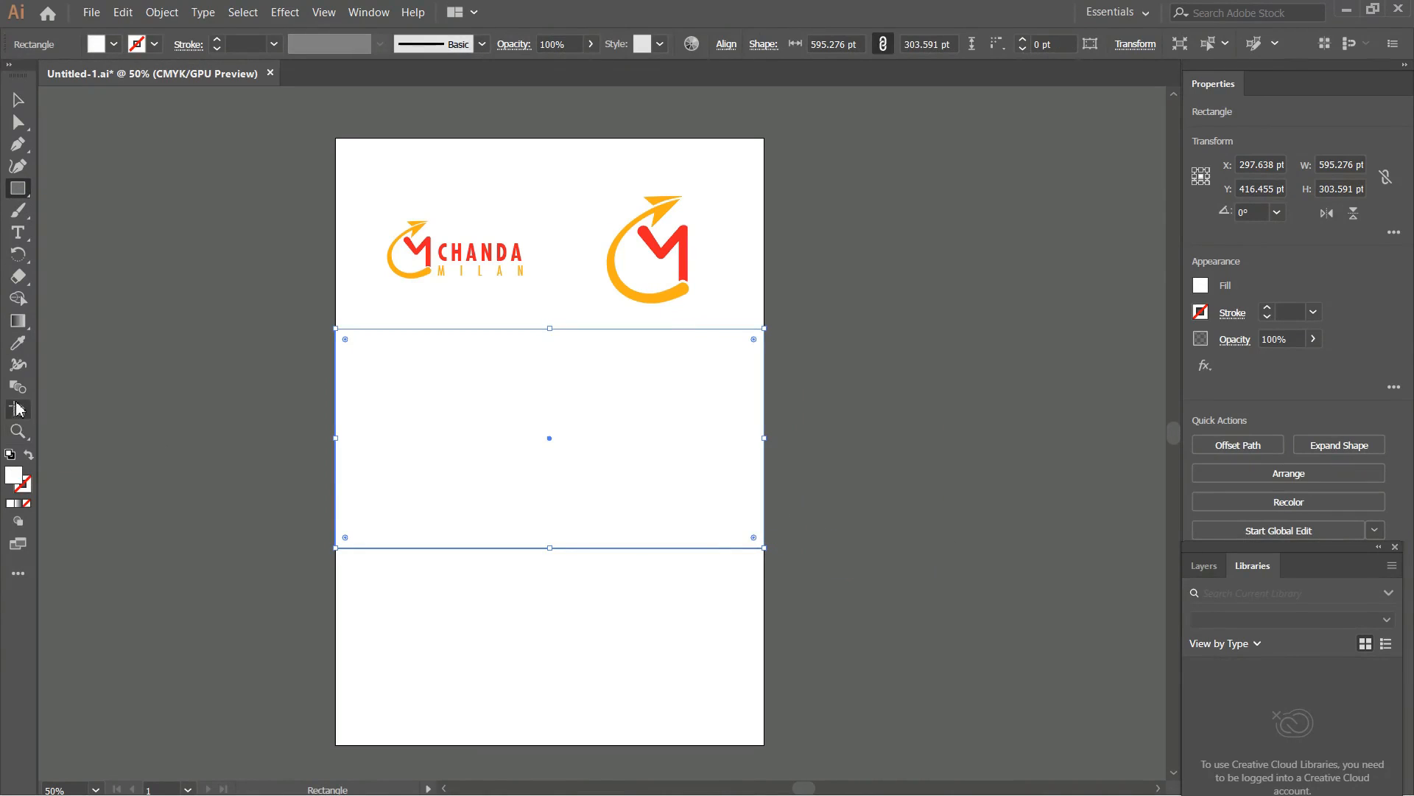
pyautogui.click(18, 343)
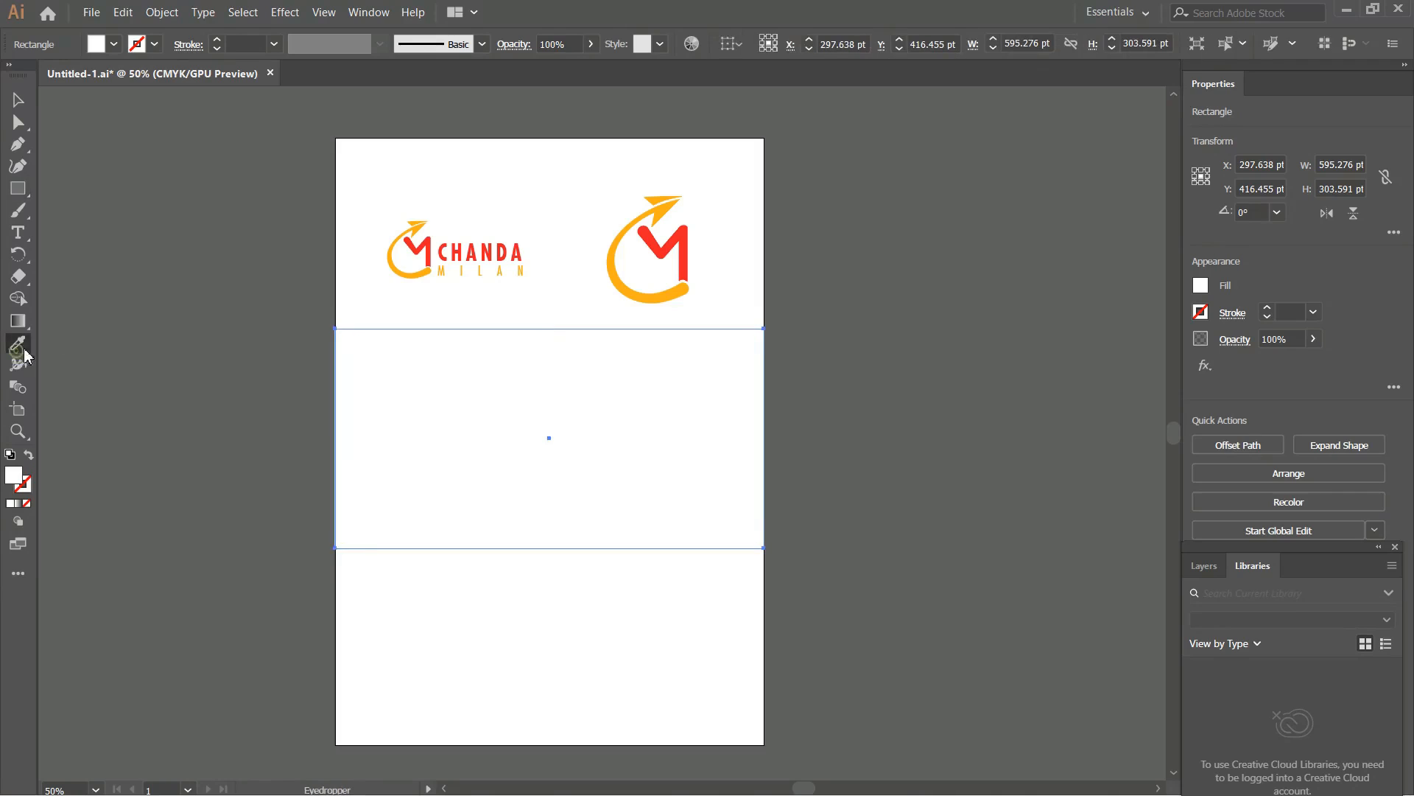
pyautogui.click(632, 291)
pyautogui.press('v')
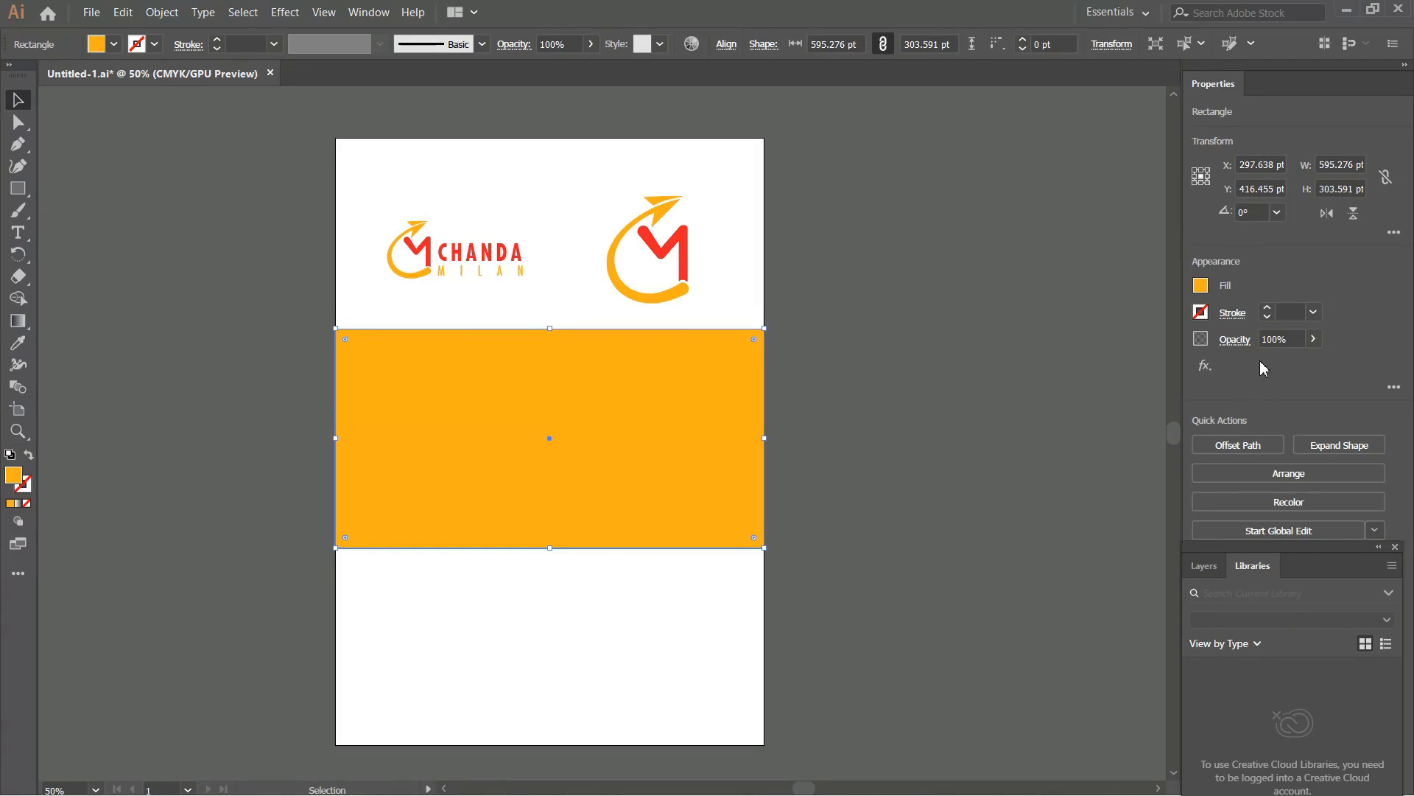
# Step: Set the opacity of the orange rectangle over the photo to 60% and deselect it
pyautogui.click(1302, 341)
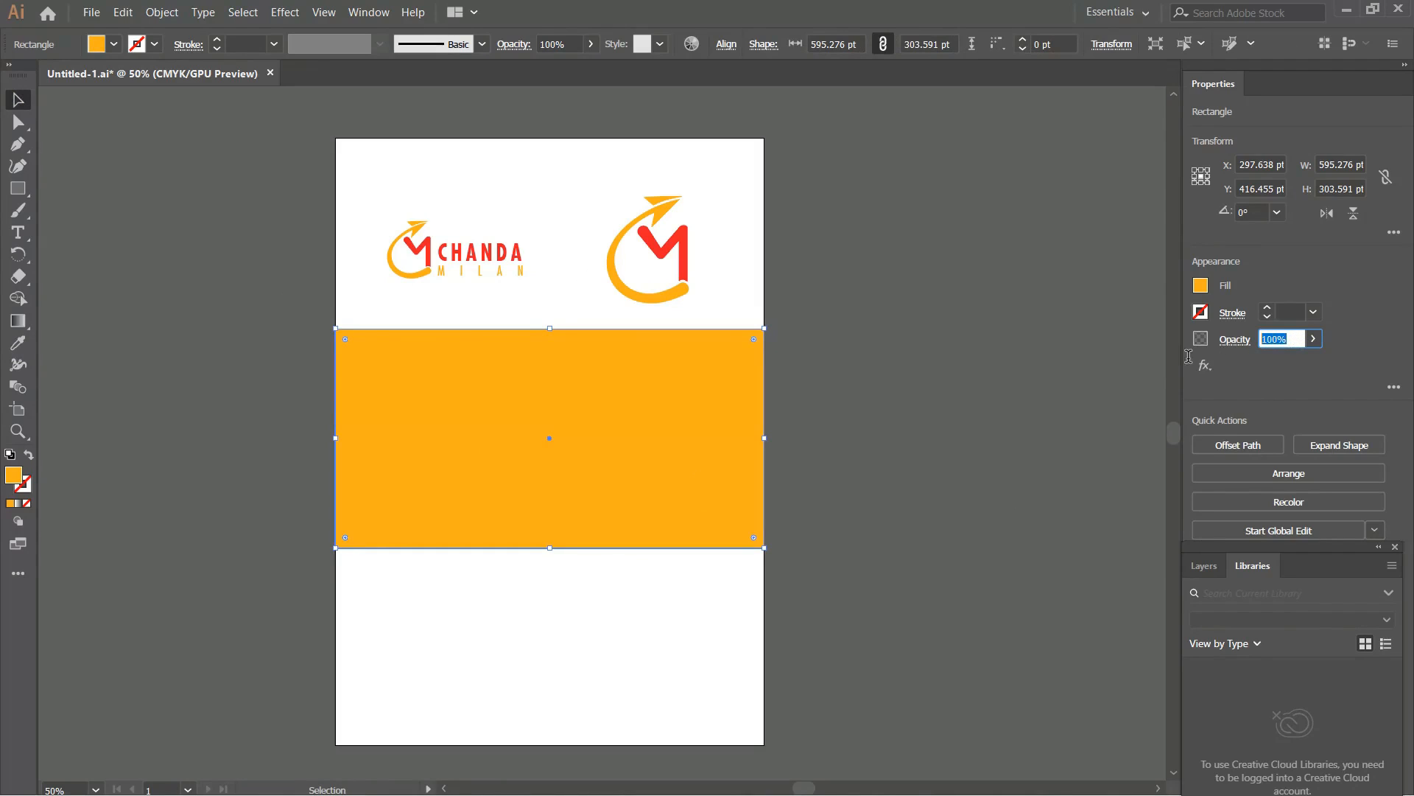
pyautogui.write('60')
pyautogui.press('Return')
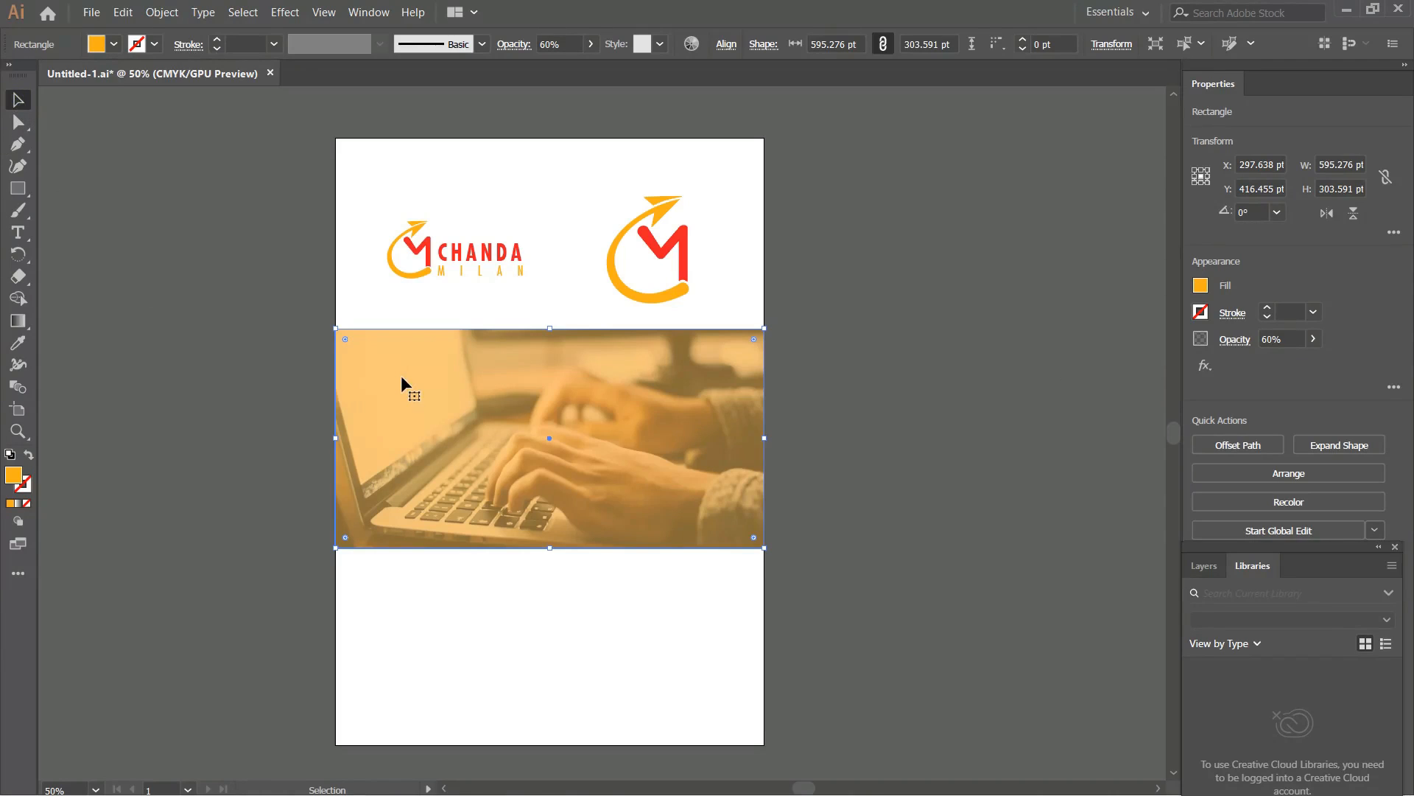
pyautogui.click(254, 374)
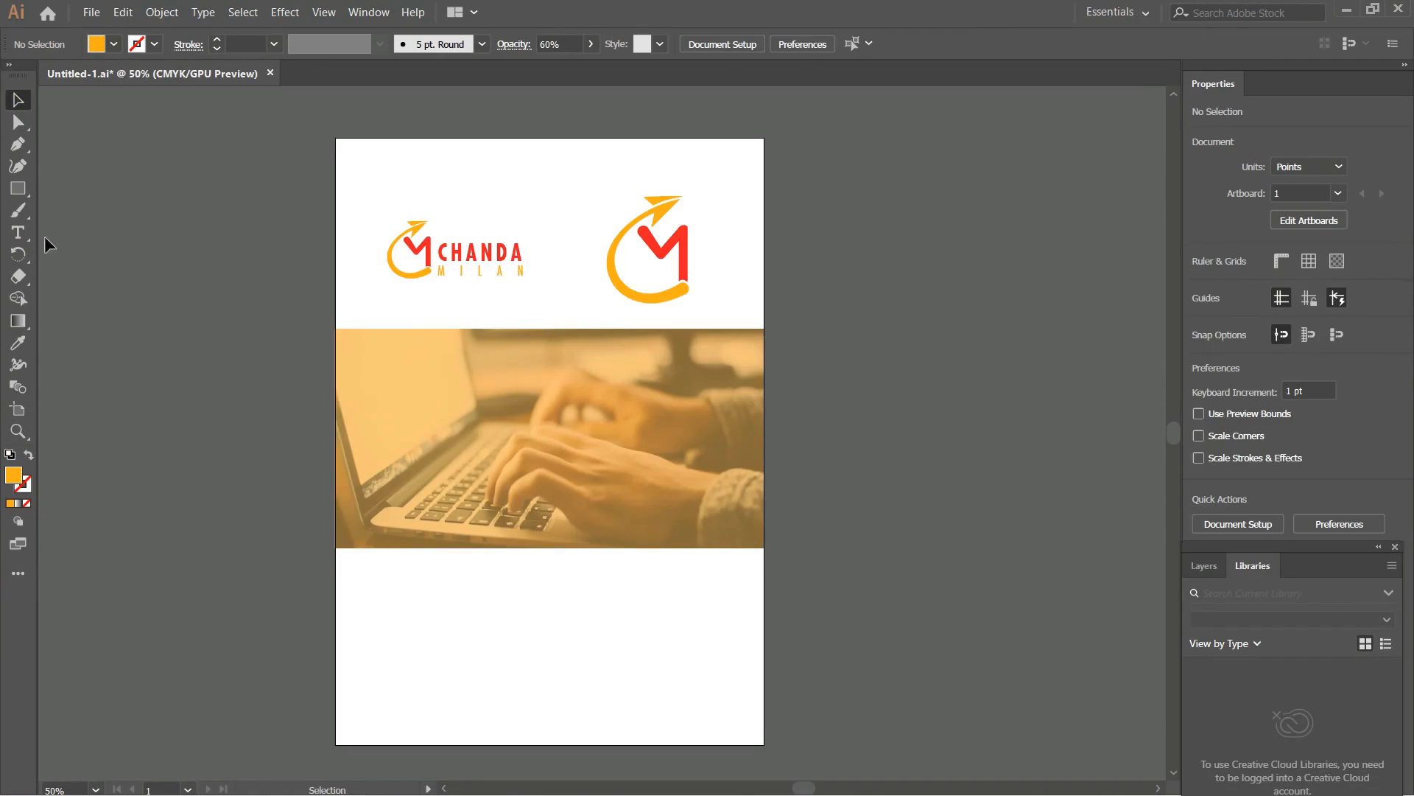
# Step: Draw a thin orange strip about 595 × 8 pt along the photo's top edge, spanning the artboard's width
pyautogui.click(17, 189)
pyautogui.moveTo(335, 329); pyautogui.dragTo(764, 334)
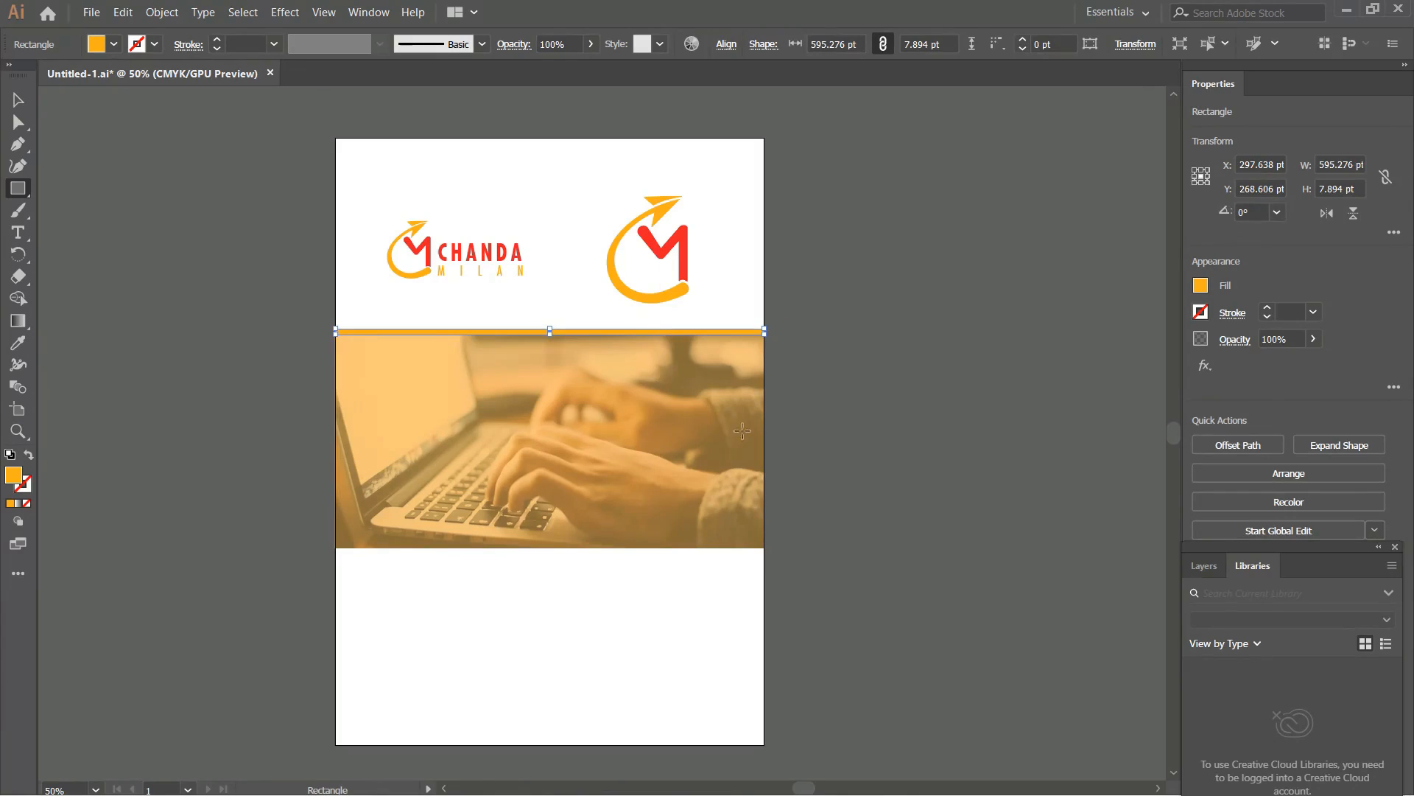
pyautogui.click(17, 99)
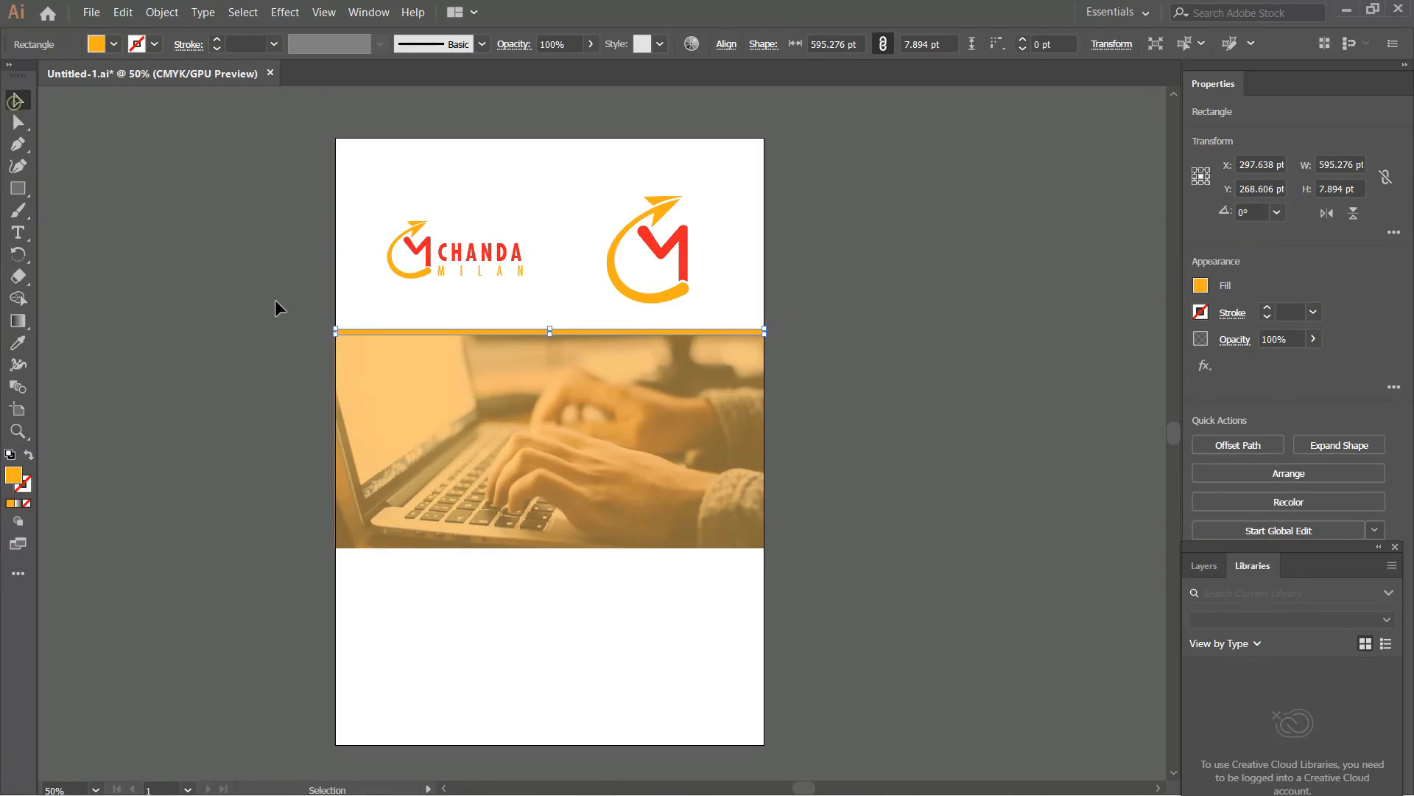
# Step: Set the blending mode of the thin orange strip to Multiply in the Transparency settings
pyautogui.click(368, 13)
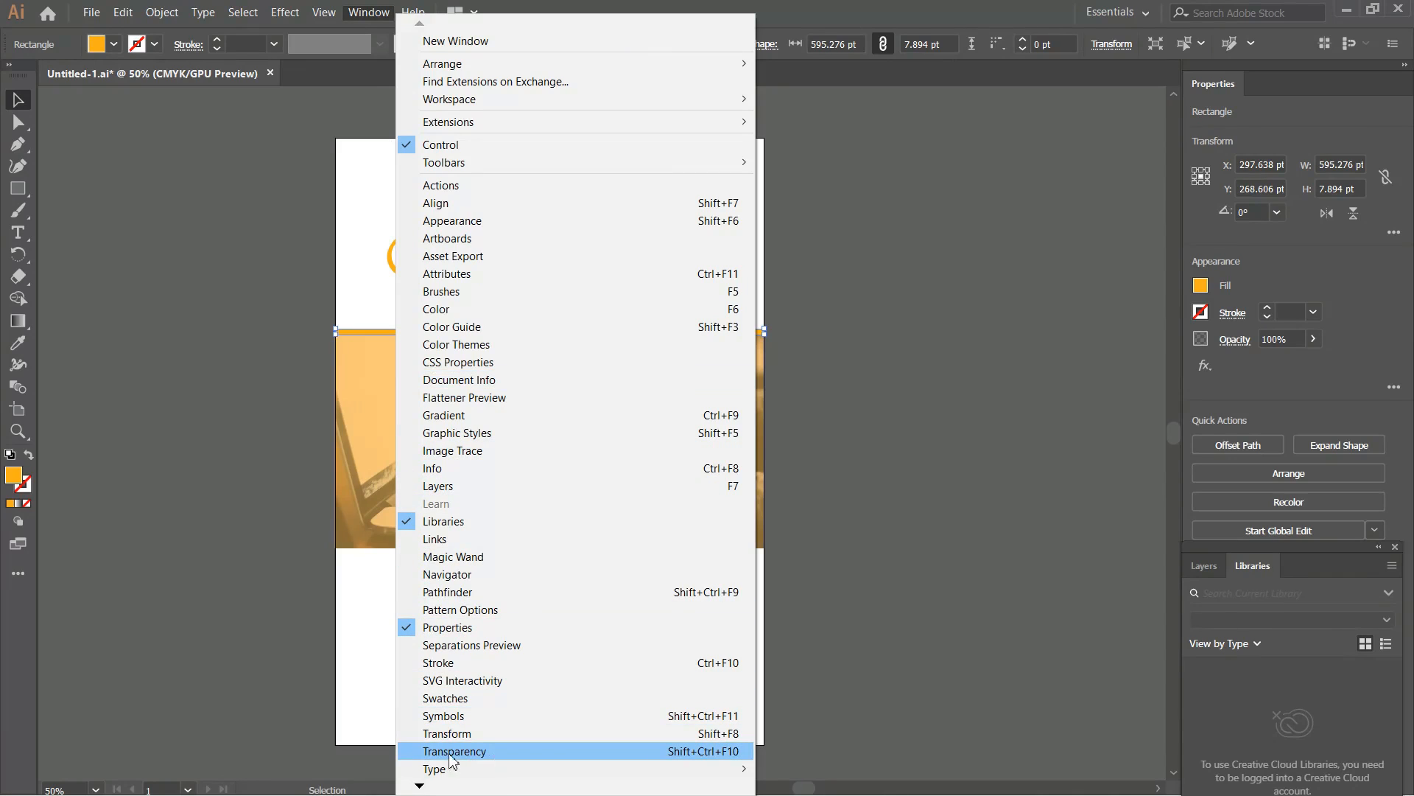
pyautogui.click(472, 752)
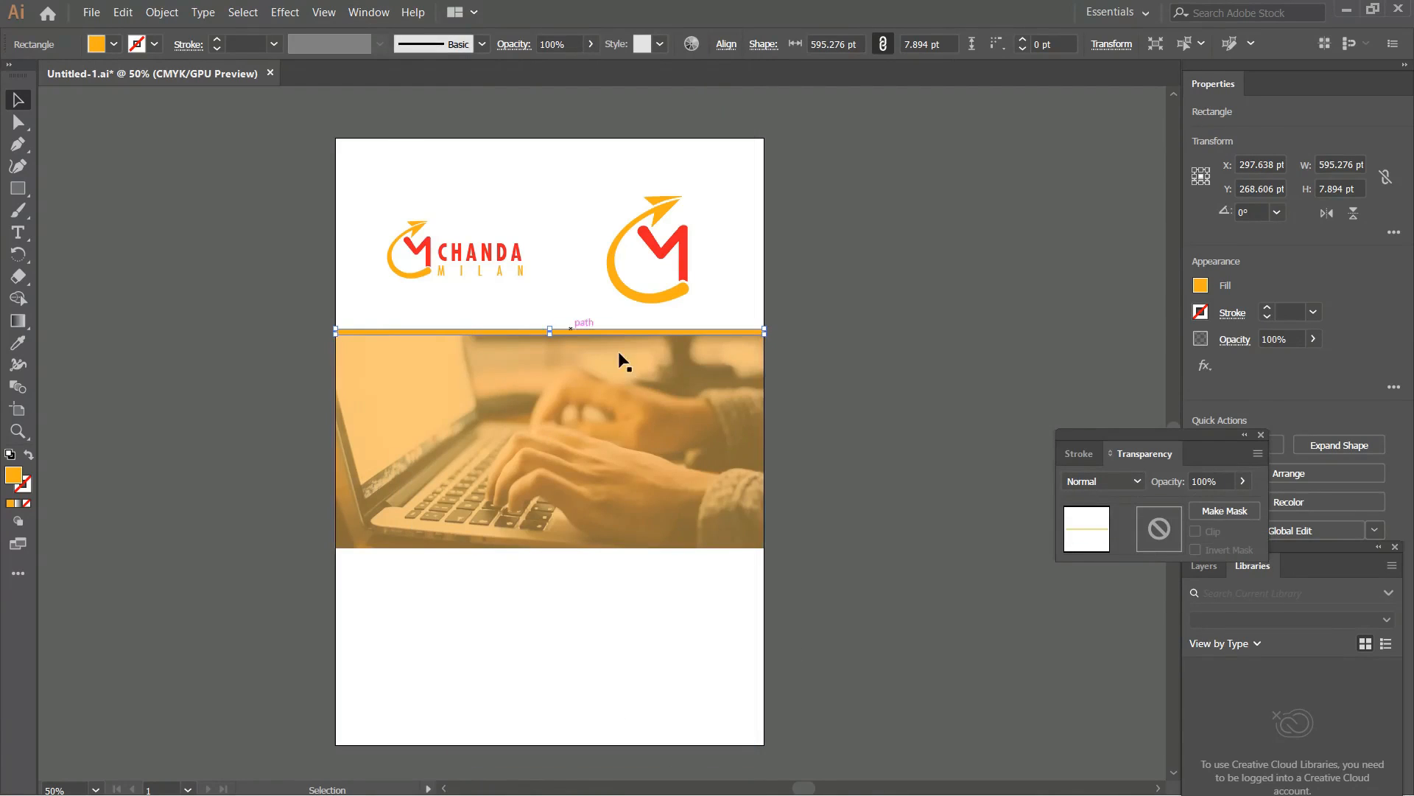
pyautogui.click(1118, 483)
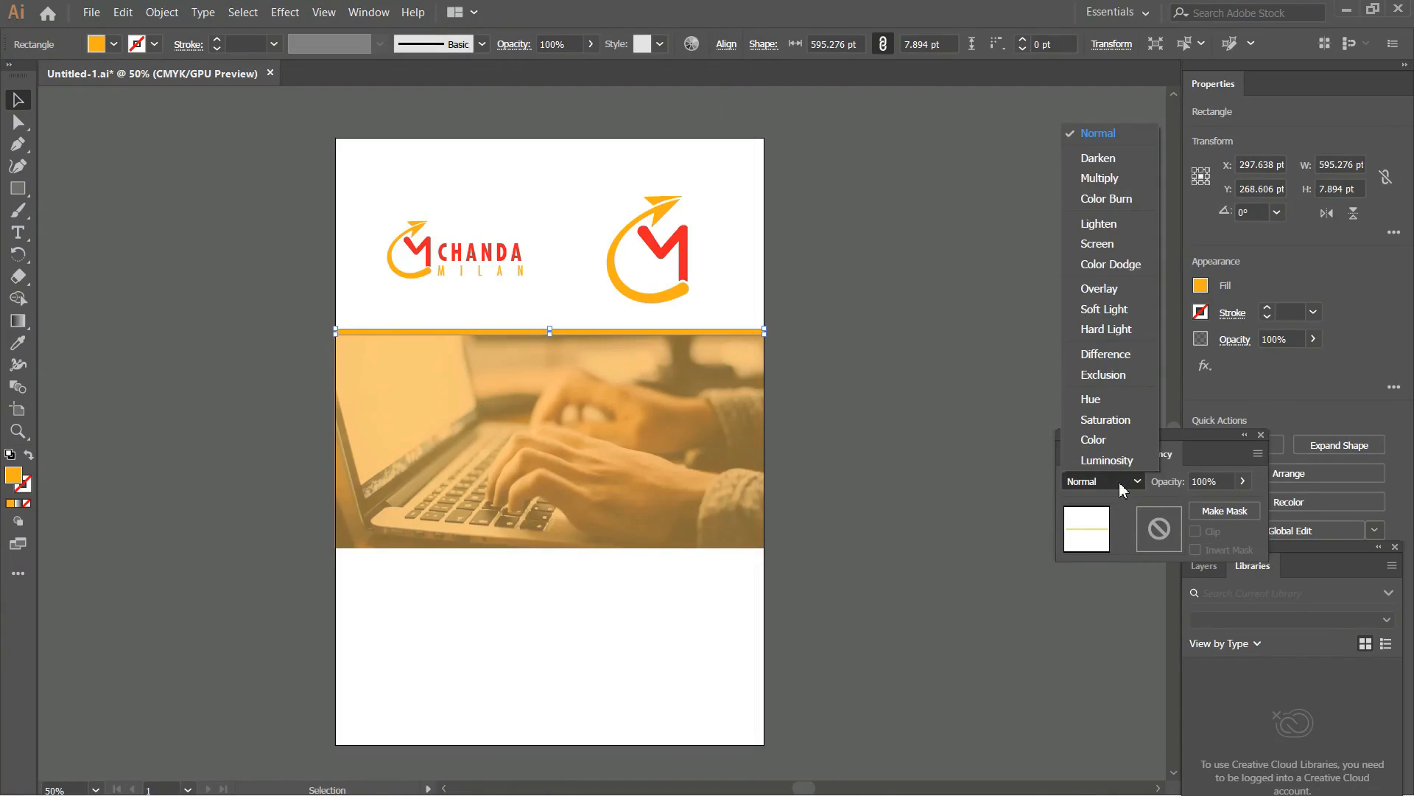
pyautogui.click(1119, 180)
pyautogui.click(962, 355)
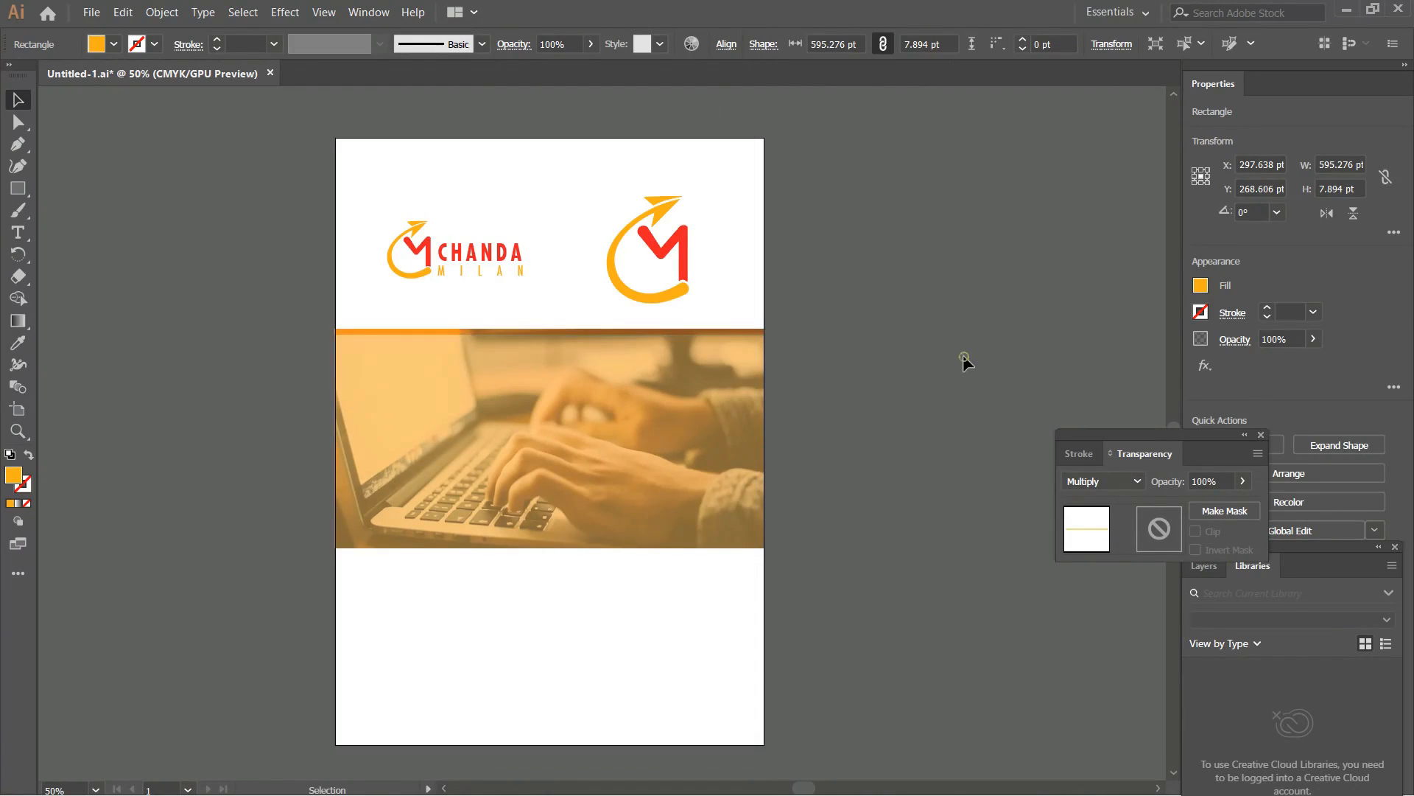
pyautogui.click(1261, 435)
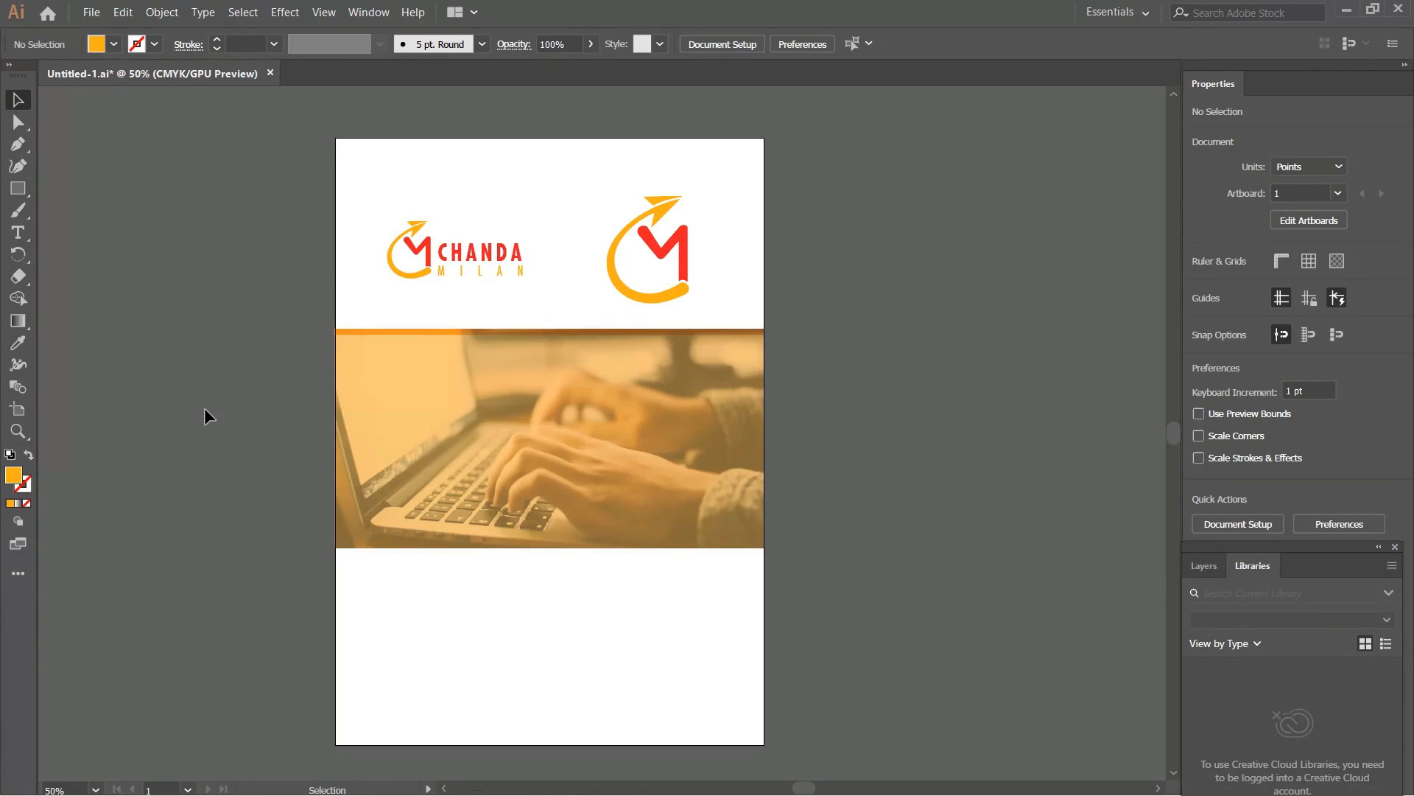
# Step: Group the small symbol with its wordmark and place a copy of that logo straight below, over the laptop photo
pyautogui.click(425, 251)
pyautogui.moveTo(299, 170); pyautogui.dragTo(545, 295)
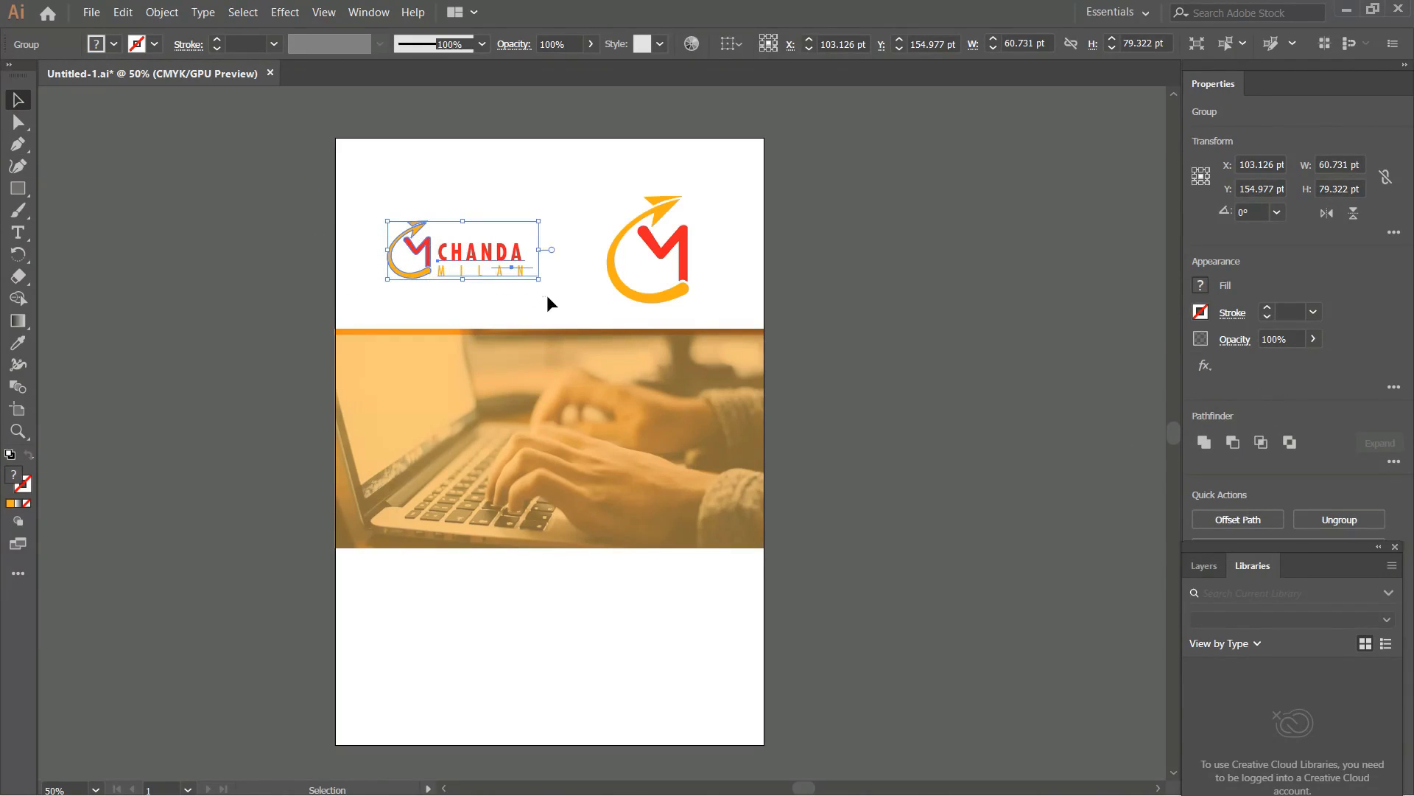
pyautogui.rightClick(513, 263)
pyautogui.click(587, 344)
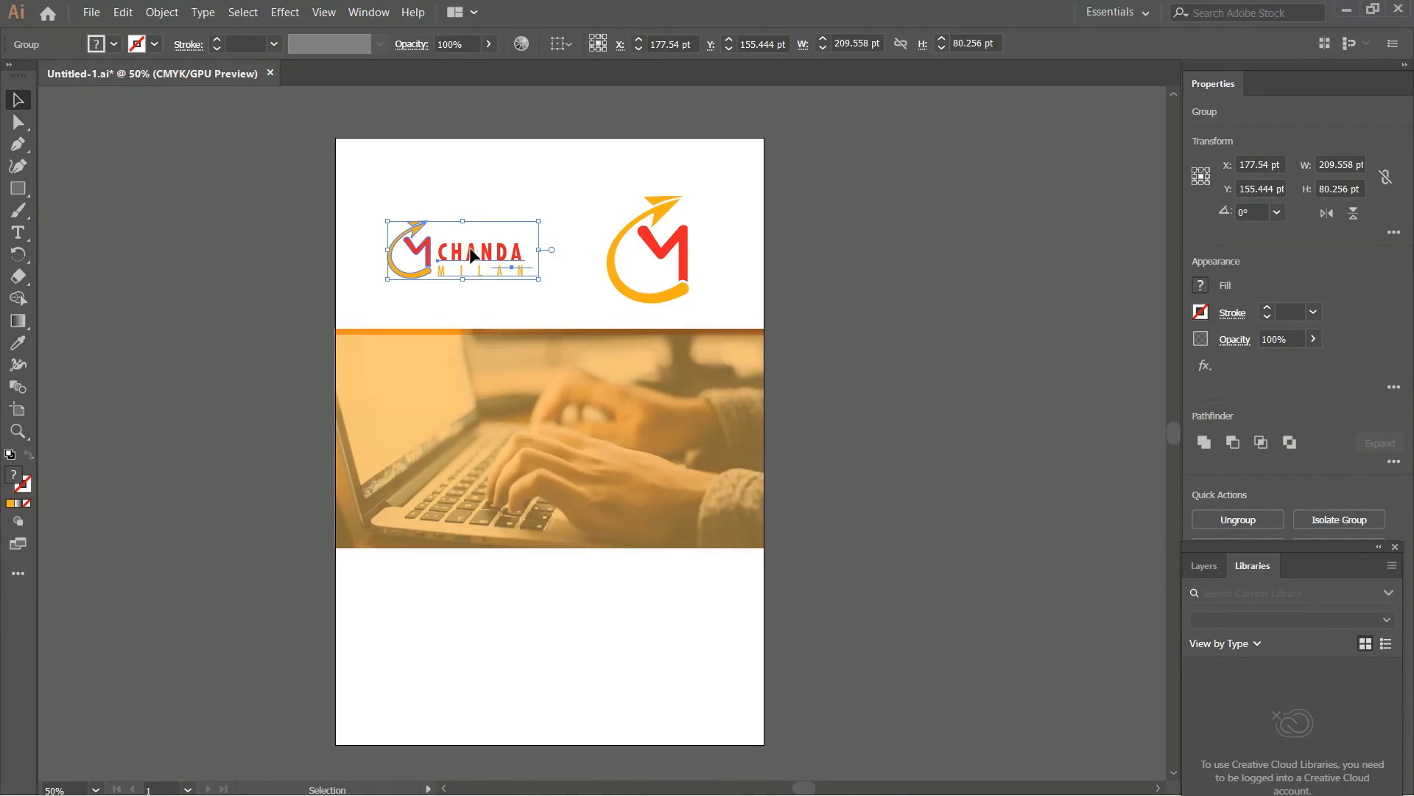
pyautogui.moveTo(472, 254); pyautogui.dragTo(474, 434)
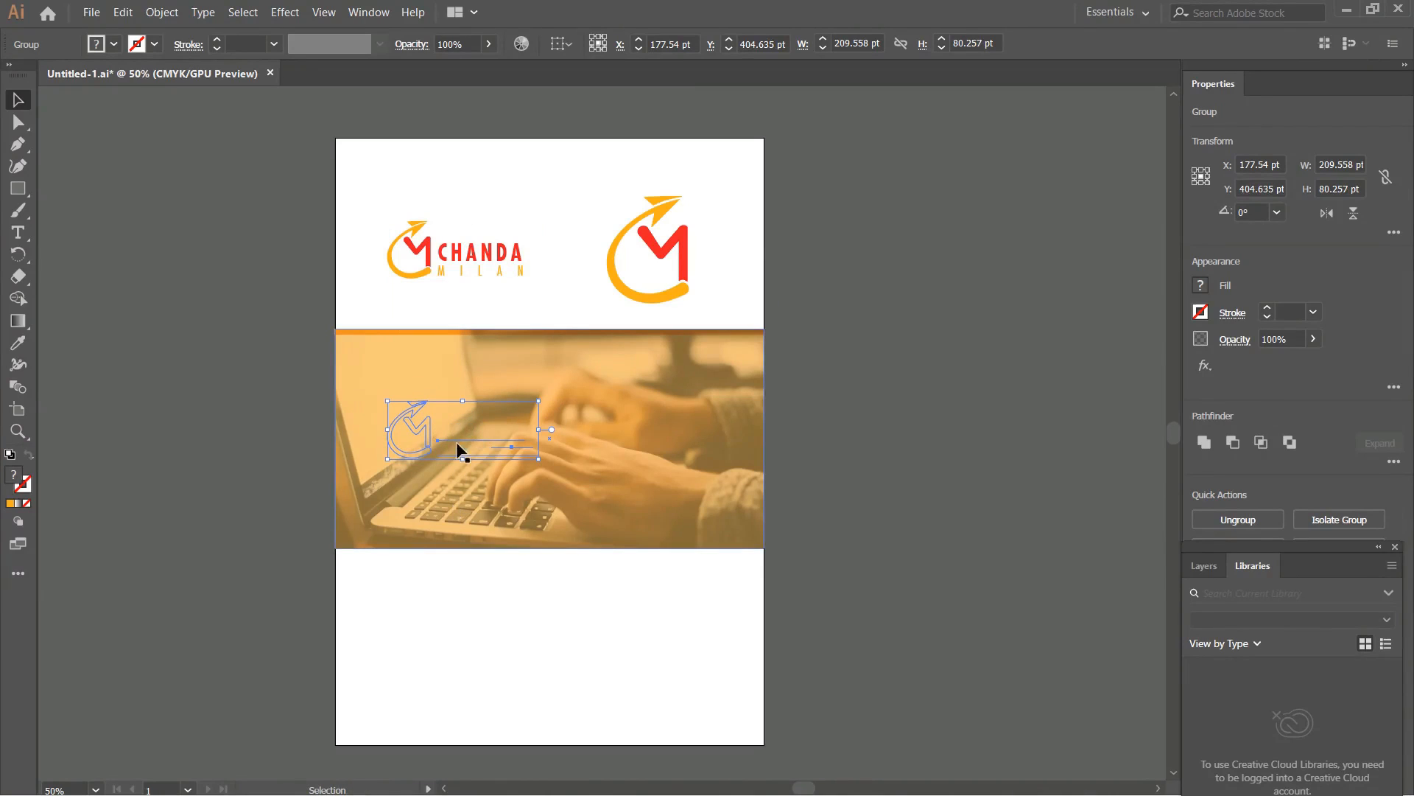
# Step: Bring the logo copy on the laptop photo to the front of the stacking order
pyautogui.rightClick(429, 430)
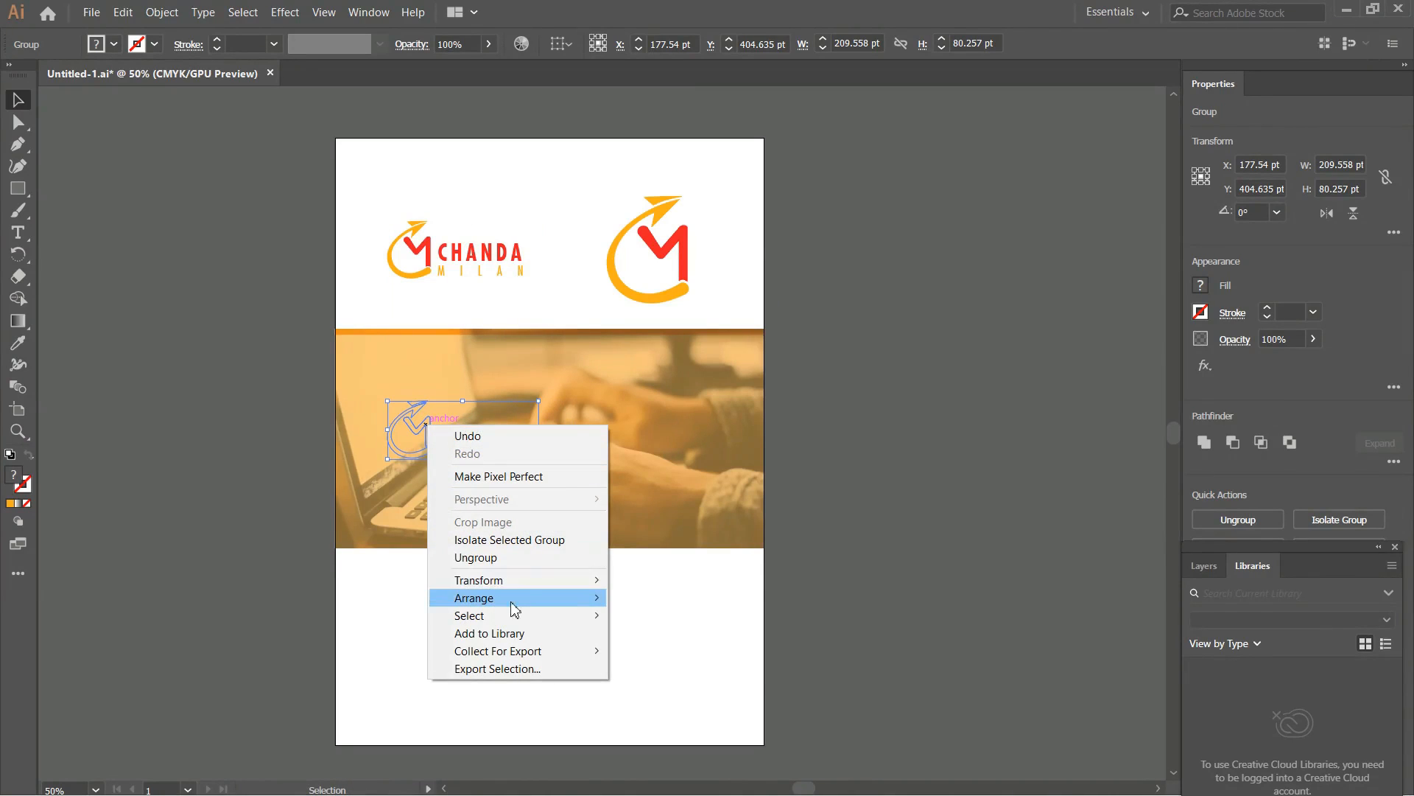
pyautogui.moveTo(528, 601)
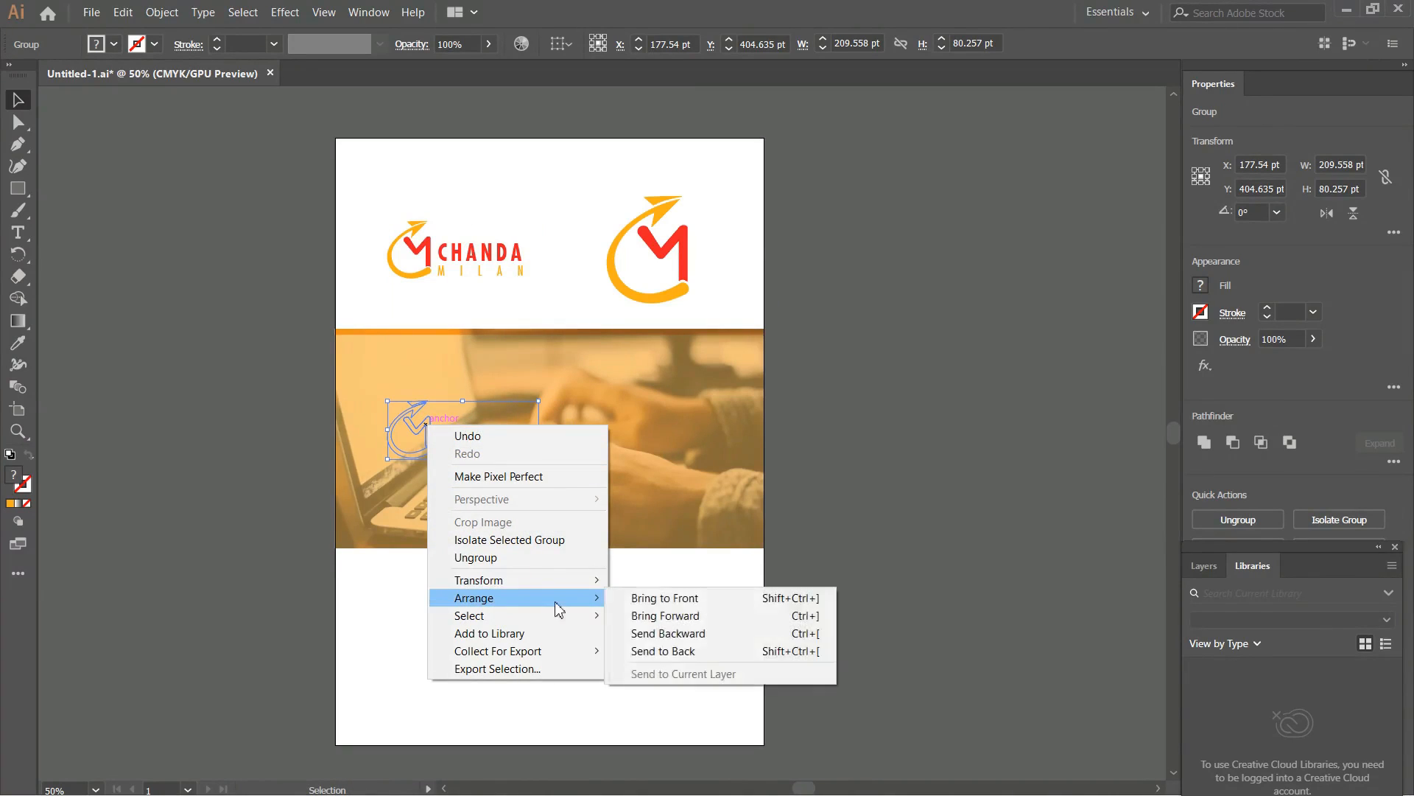
pyautogui.click(677, 600)
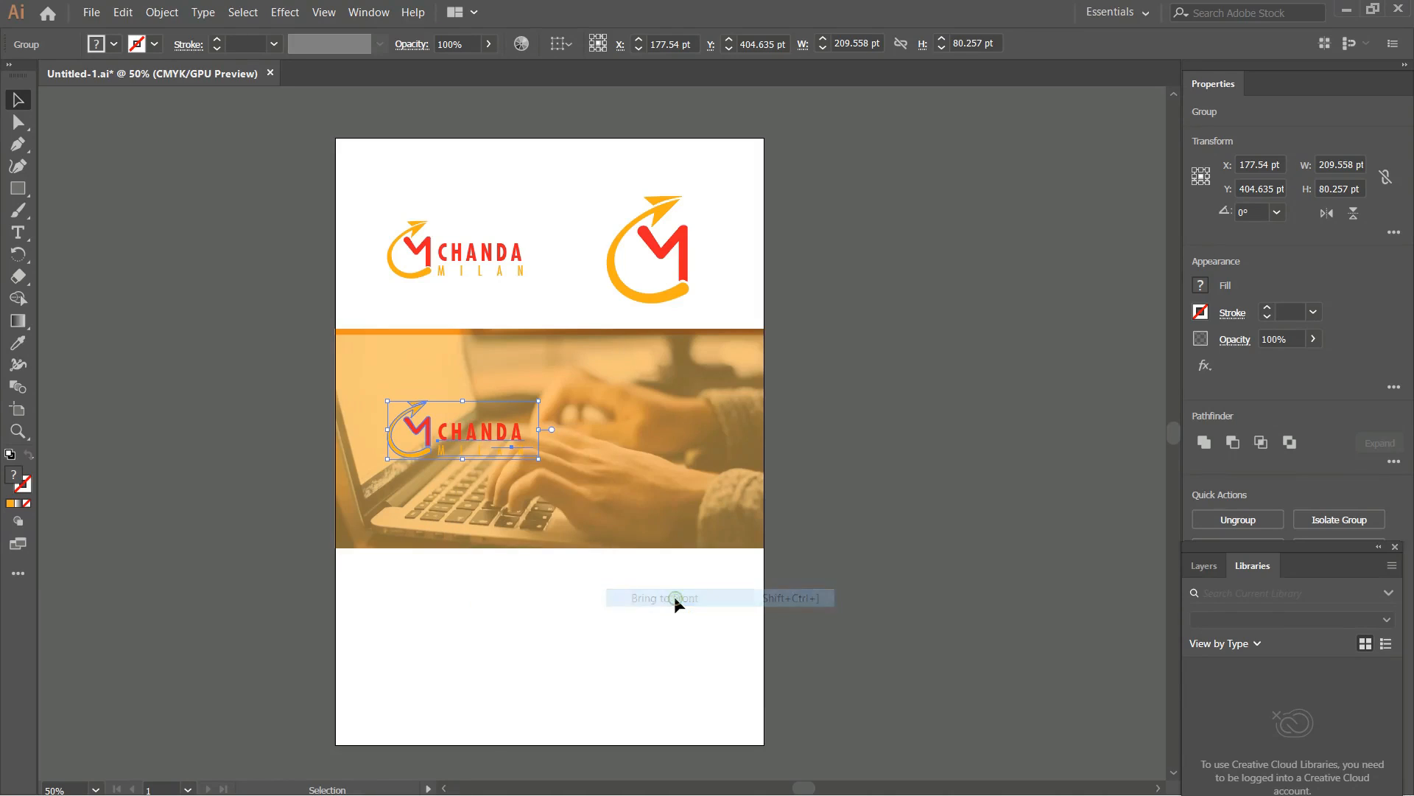
# Step: Fill the logo copy on the laptop photo with white, FFFFFF
pyautogui.doubleClick(16, 477)
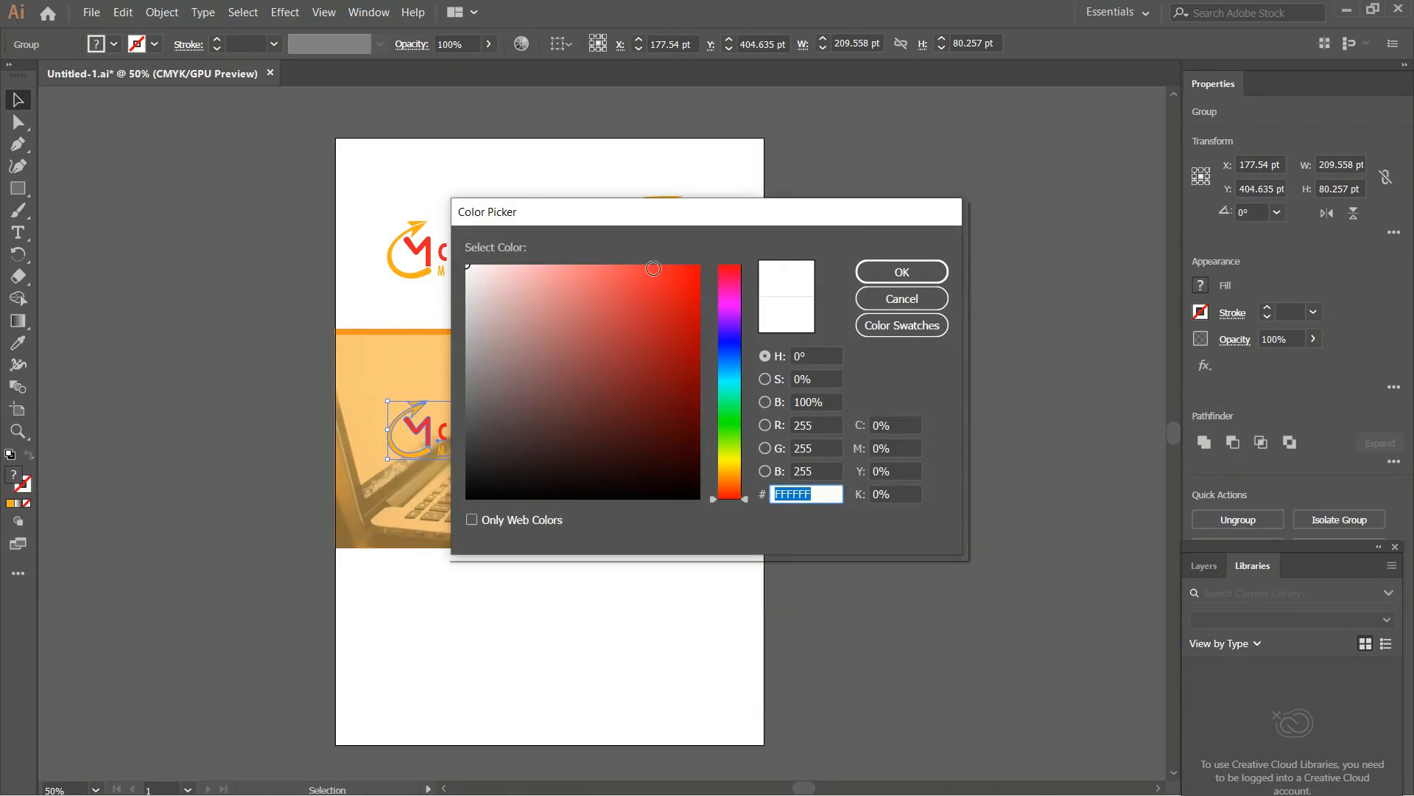
pyautogui.click(896, 284)
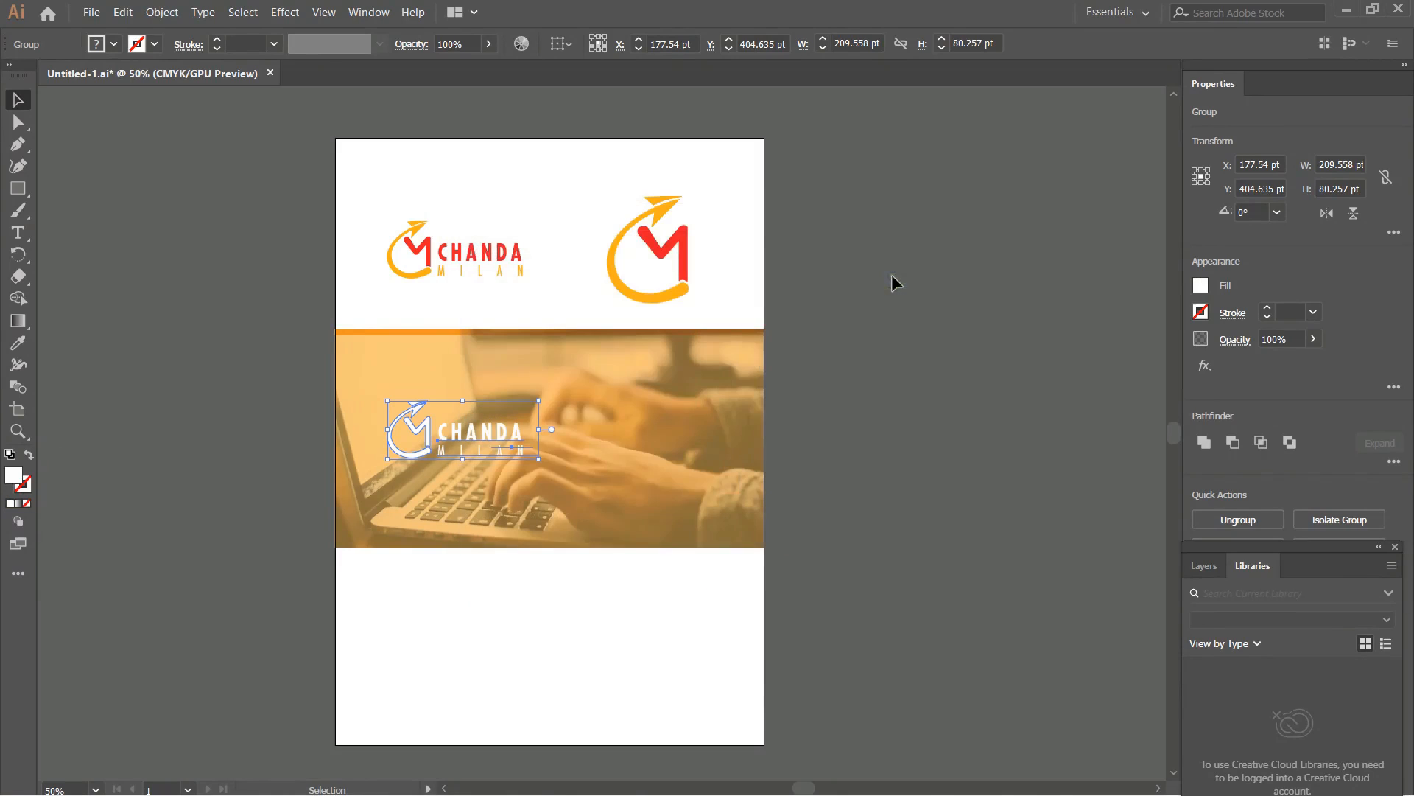
pyautogui.click(132, 272)
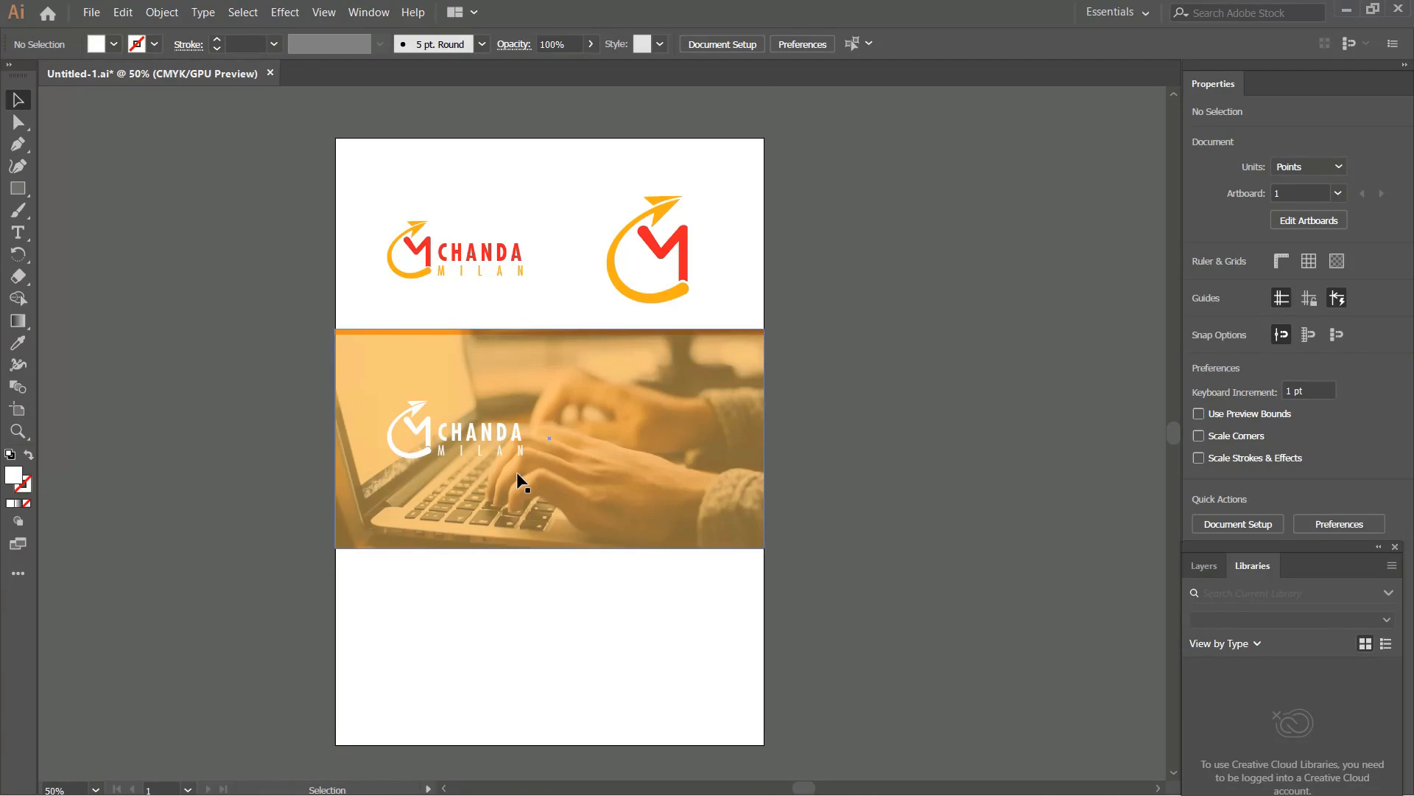
# Step: Draw a rectangle about 595 × 274 pt filling the artboard below the photo, and give it the orange sampled from the thin strip
pyautogui.scroll(-1, 516, 479)
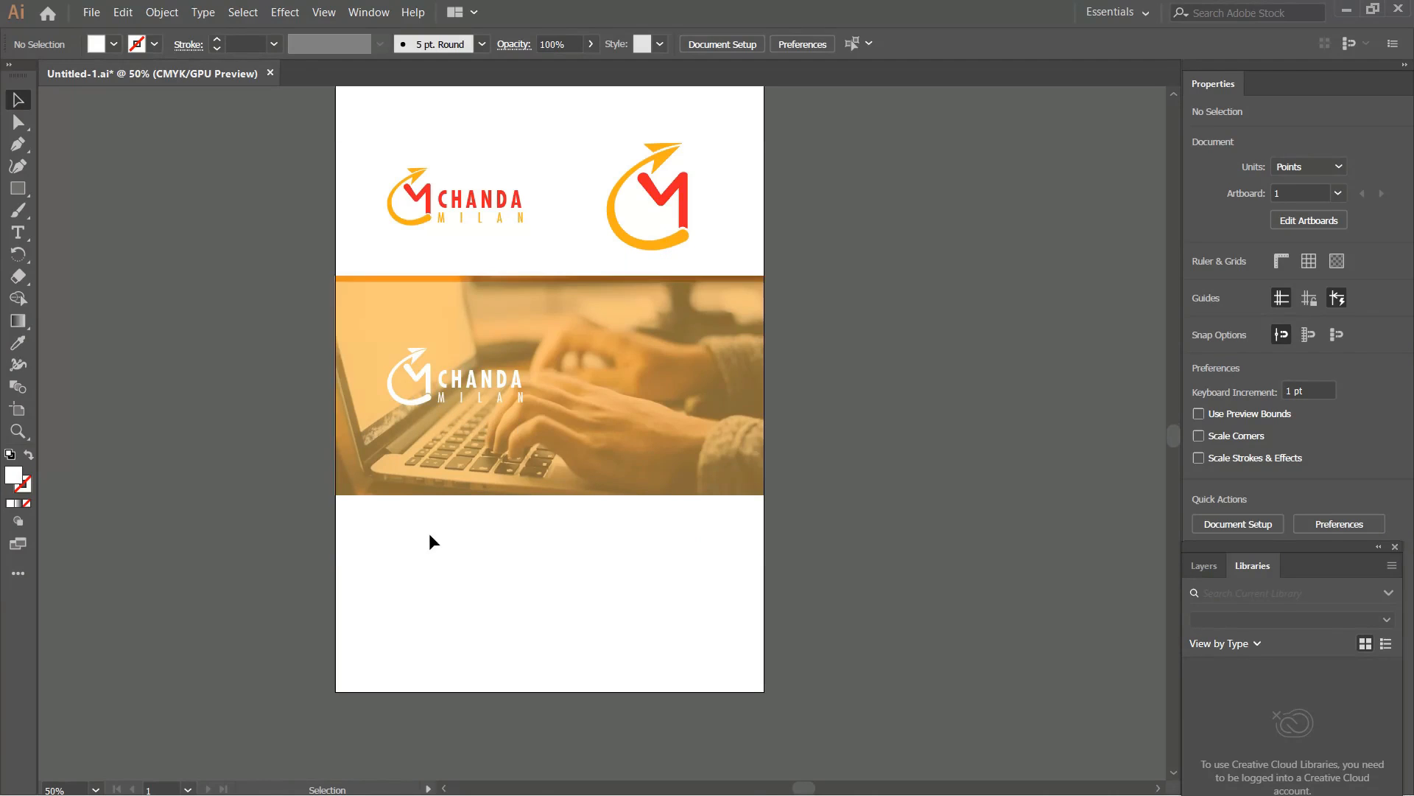
pyautogui.click(21, 190)
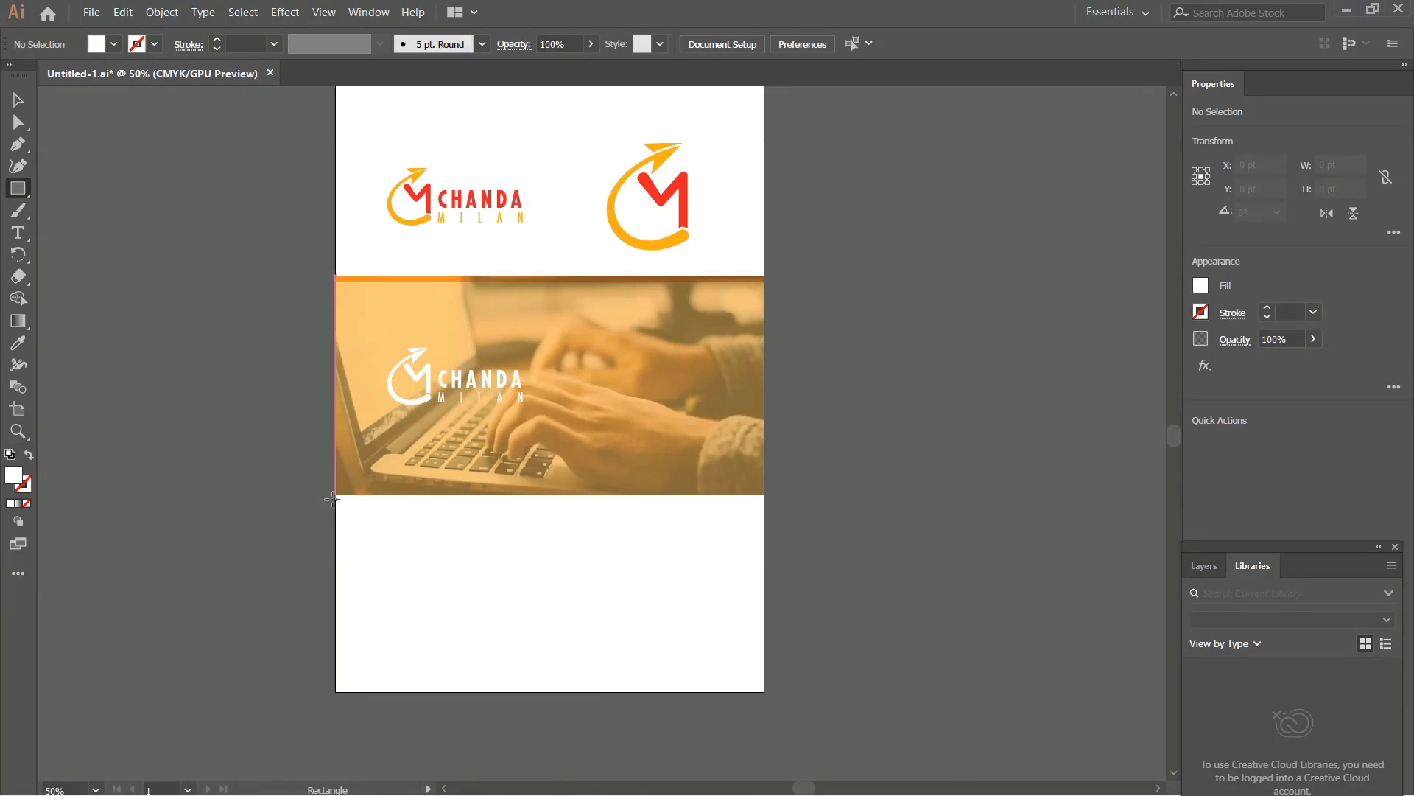
pyautogui.moveTo(335, 495)
pyautogui.mouseDown()
pyautogui.moveTo(543, 619)
pyautogui.moveTo(729, 657)
pyautogui.moveTo(764, 691)
pyautogui.mouseUp()
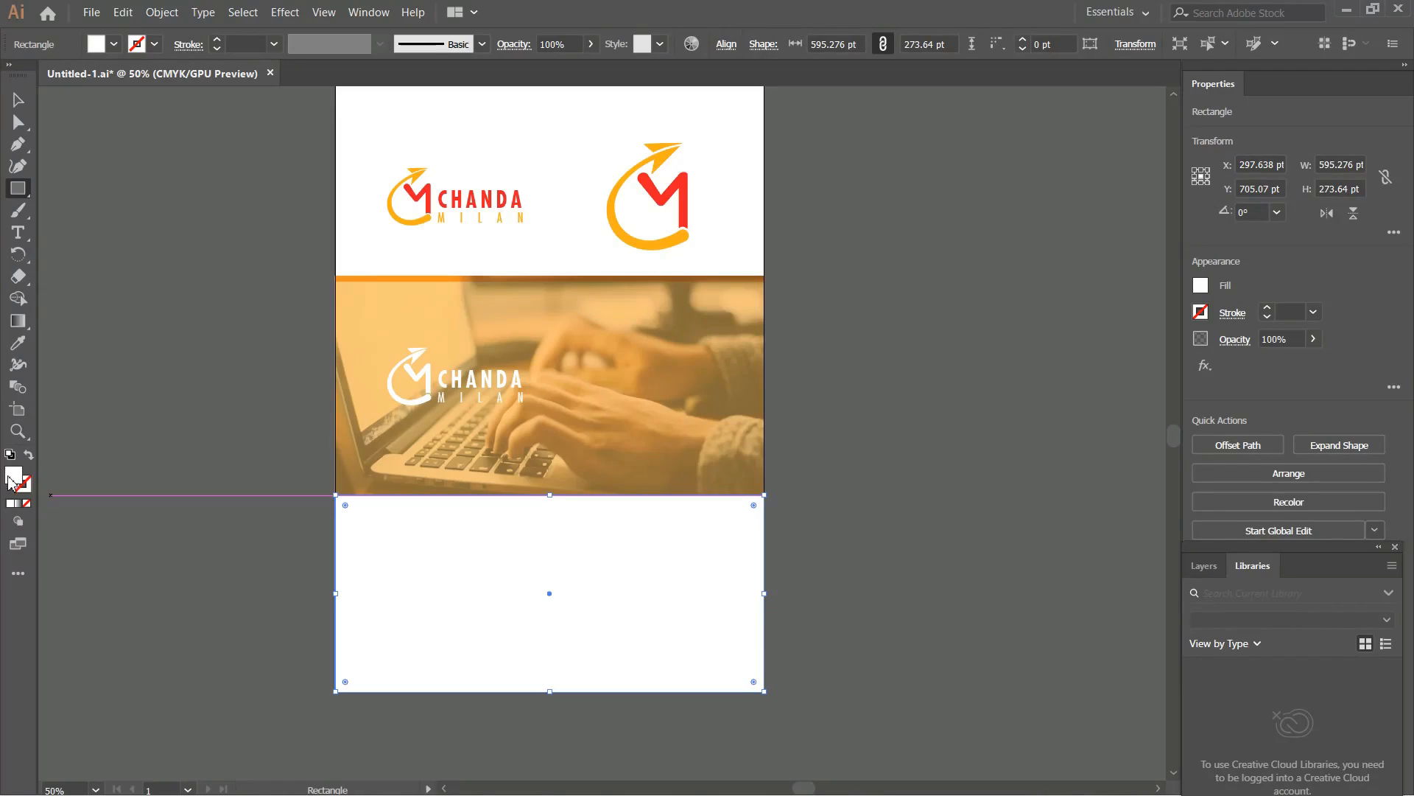
pyautogui.click(17, 343)
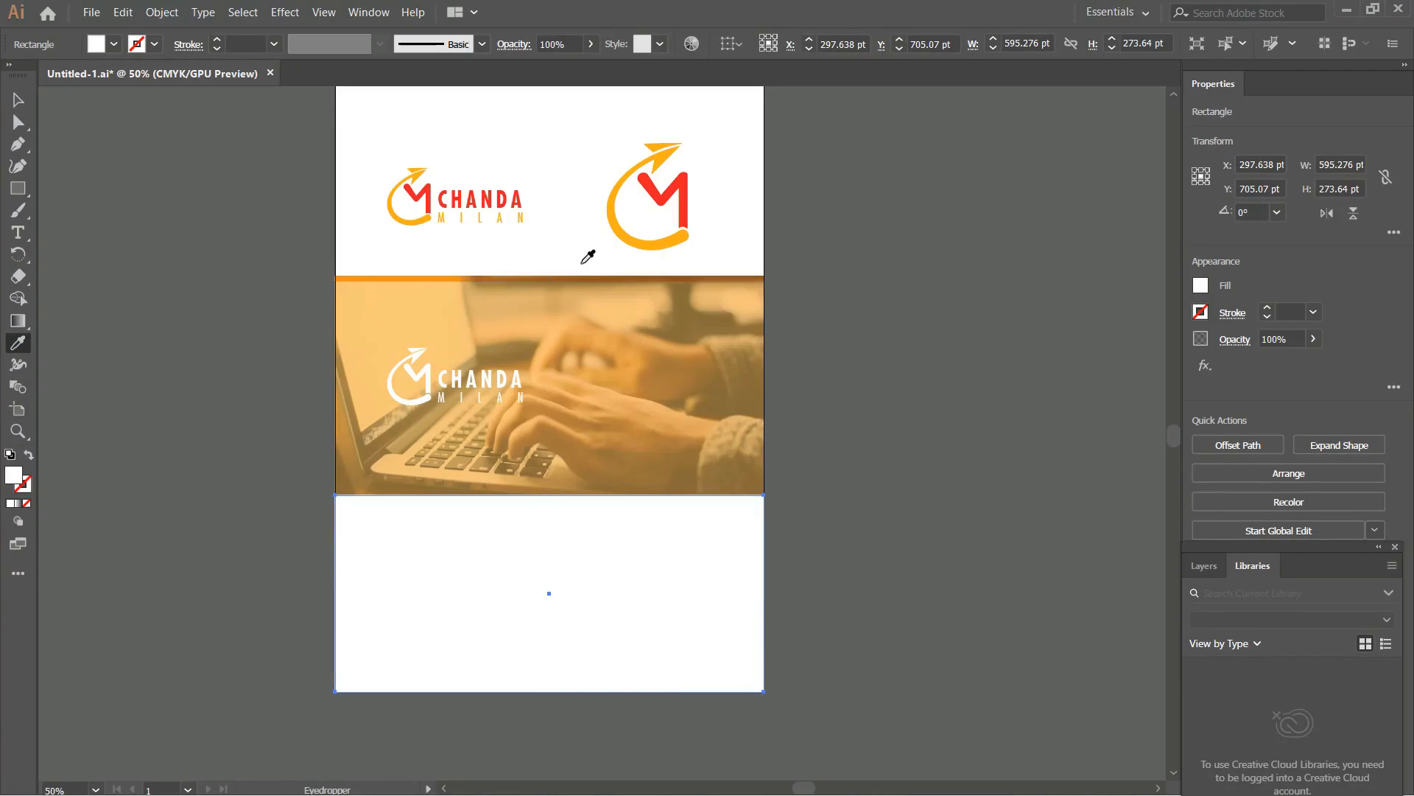
pyautogui.click(390, 280)
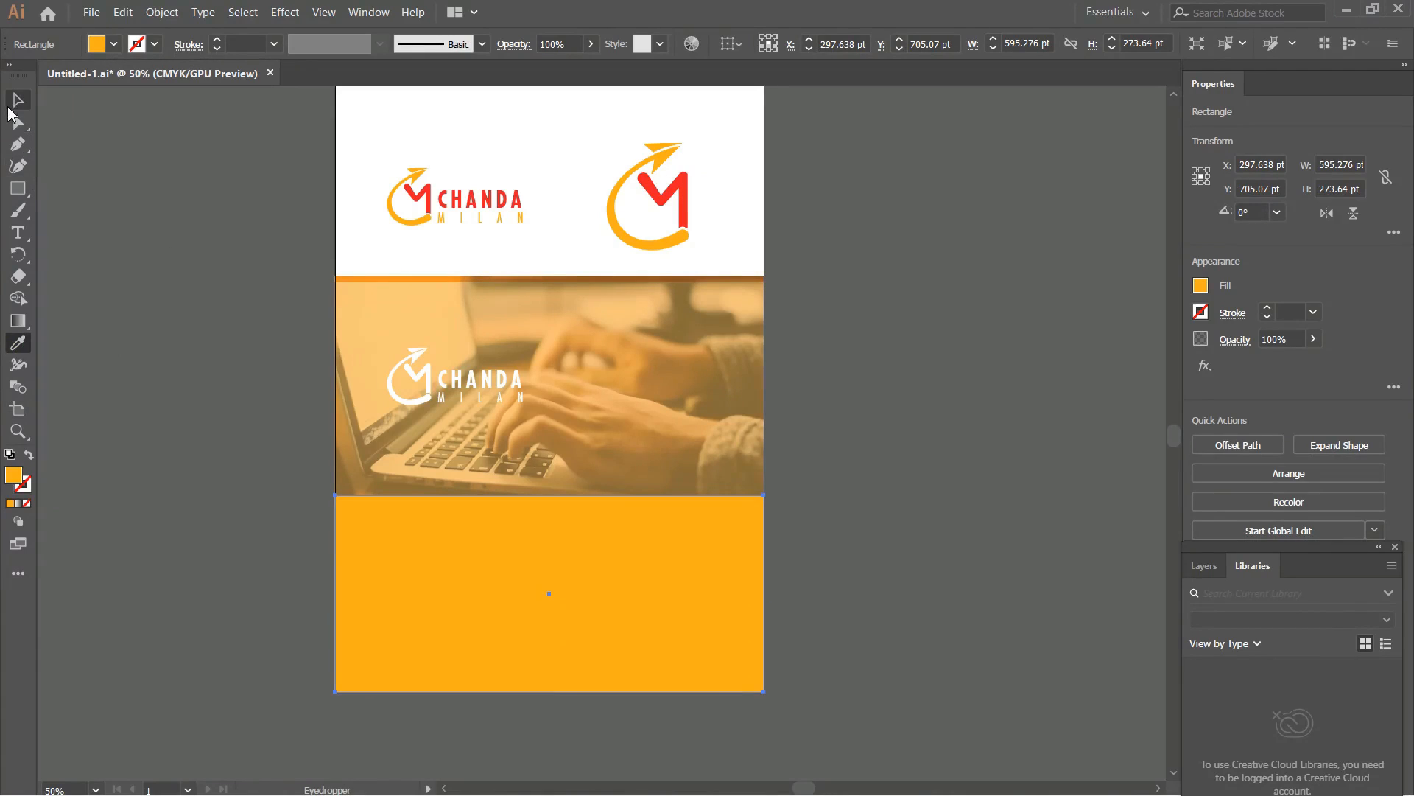
pyautogui.click(15, 103)
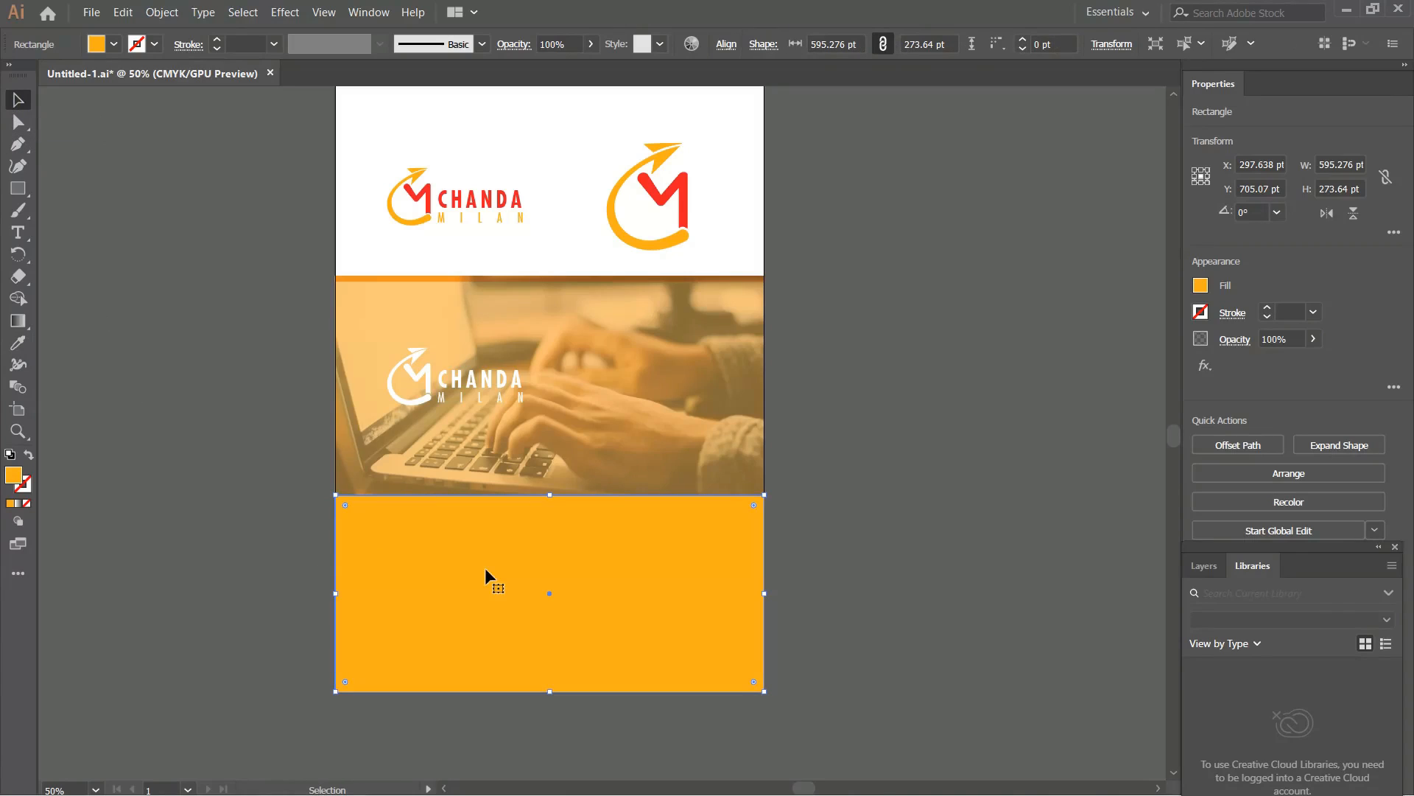
pyautogui.hotkey('ctrl', 'shift', 'a')
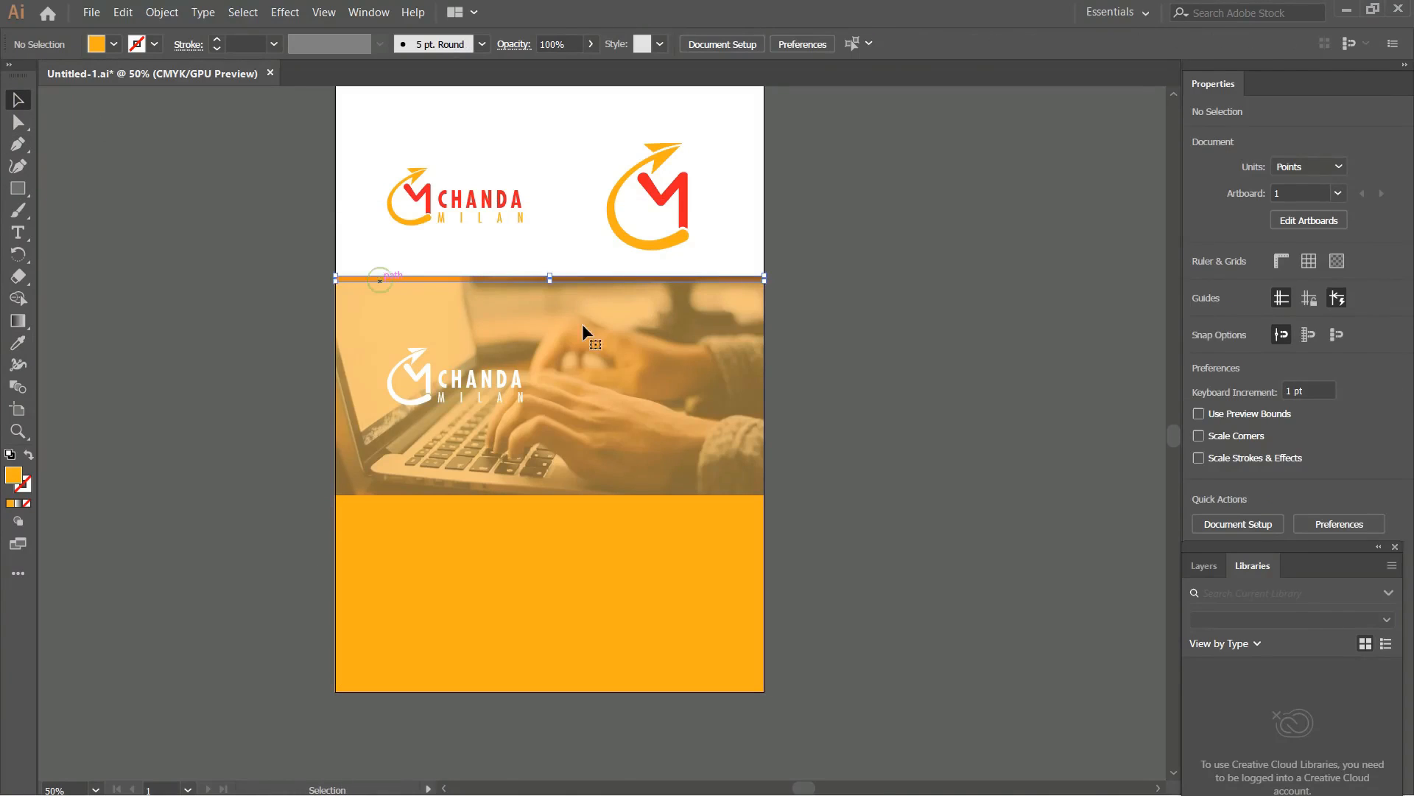
# Step: Place a copy of the thin orange strip along the seam between the photo and the orange rectangle
pyautogui.click(585, 279)
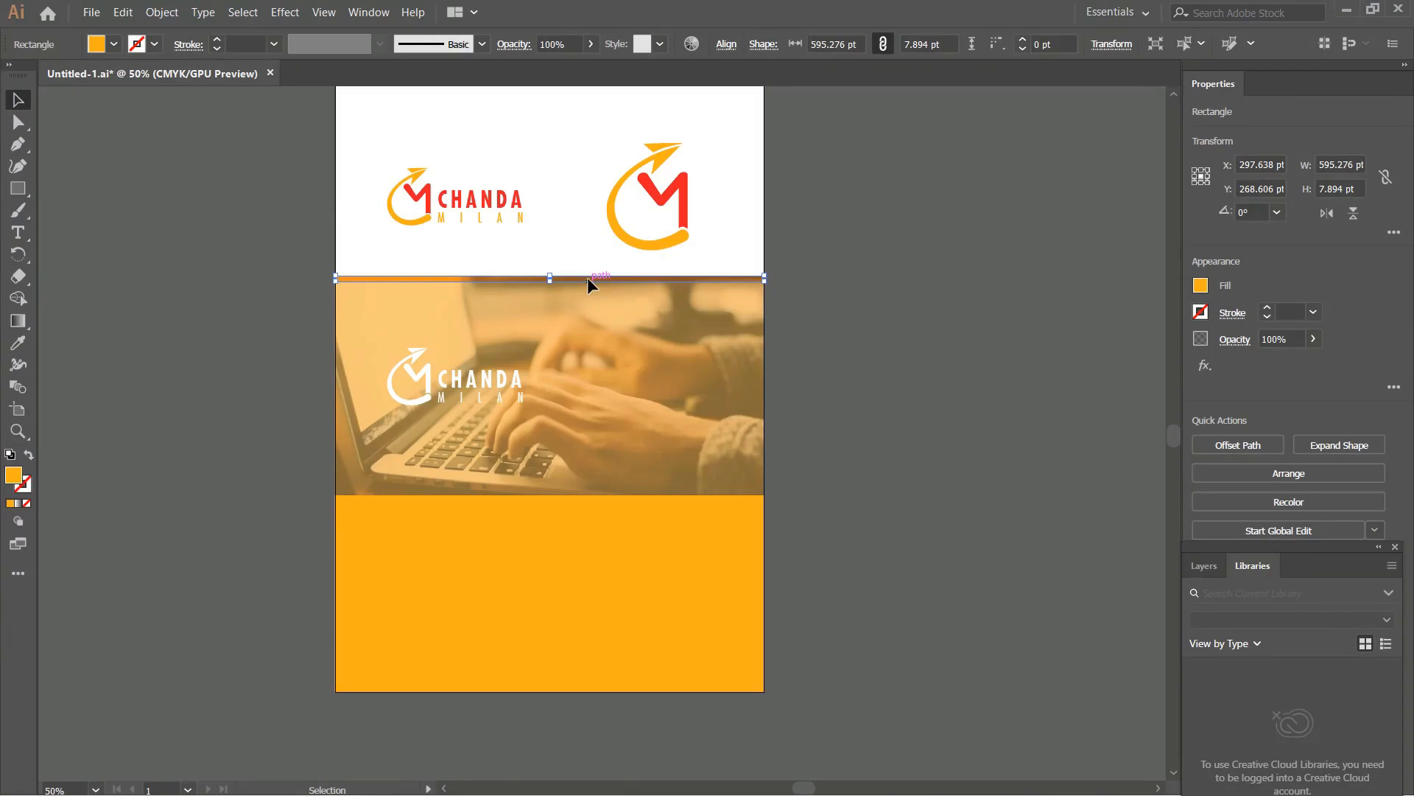
pyautogui.moveTo(586, 277); pyautogui.dragTo(596, 497)
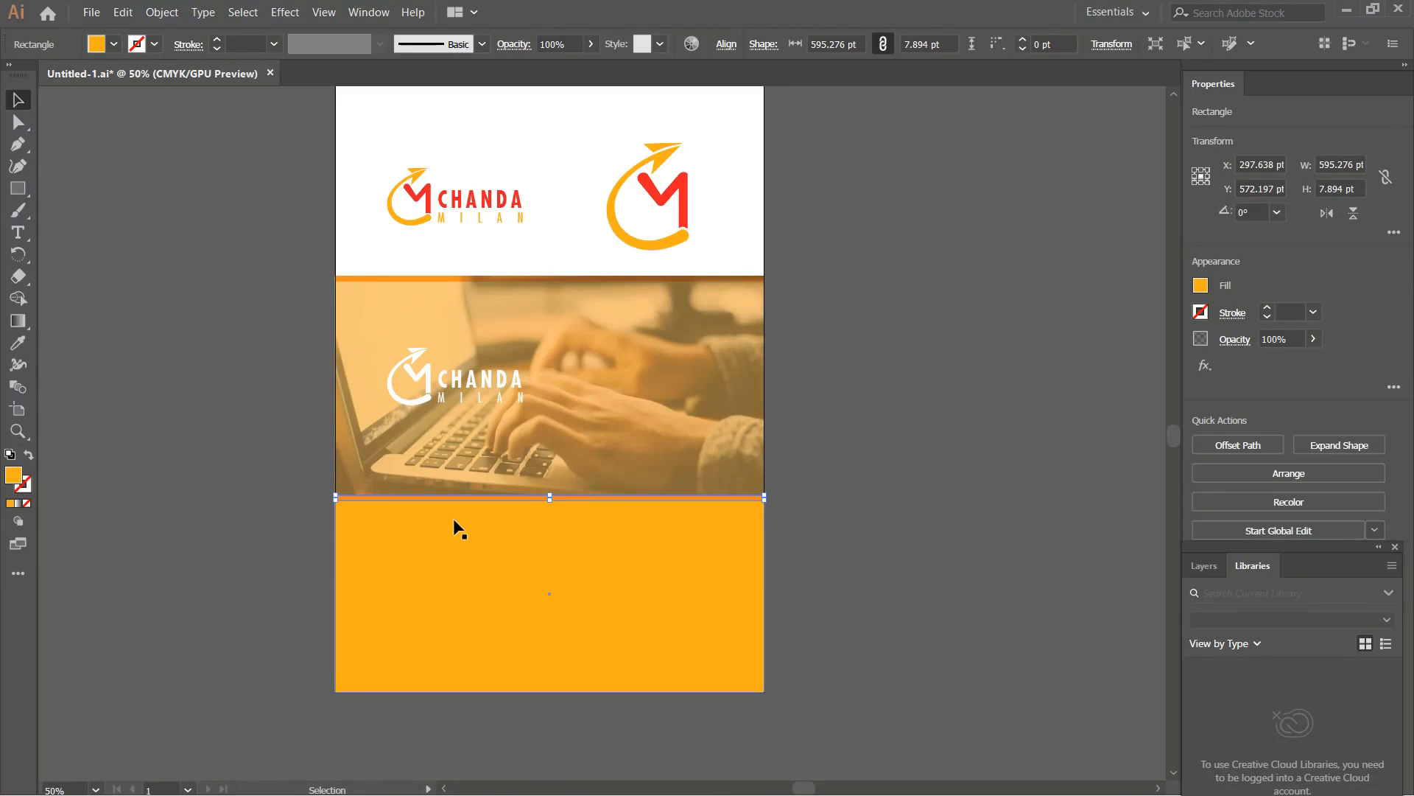
pyautogui.click(286, 499)
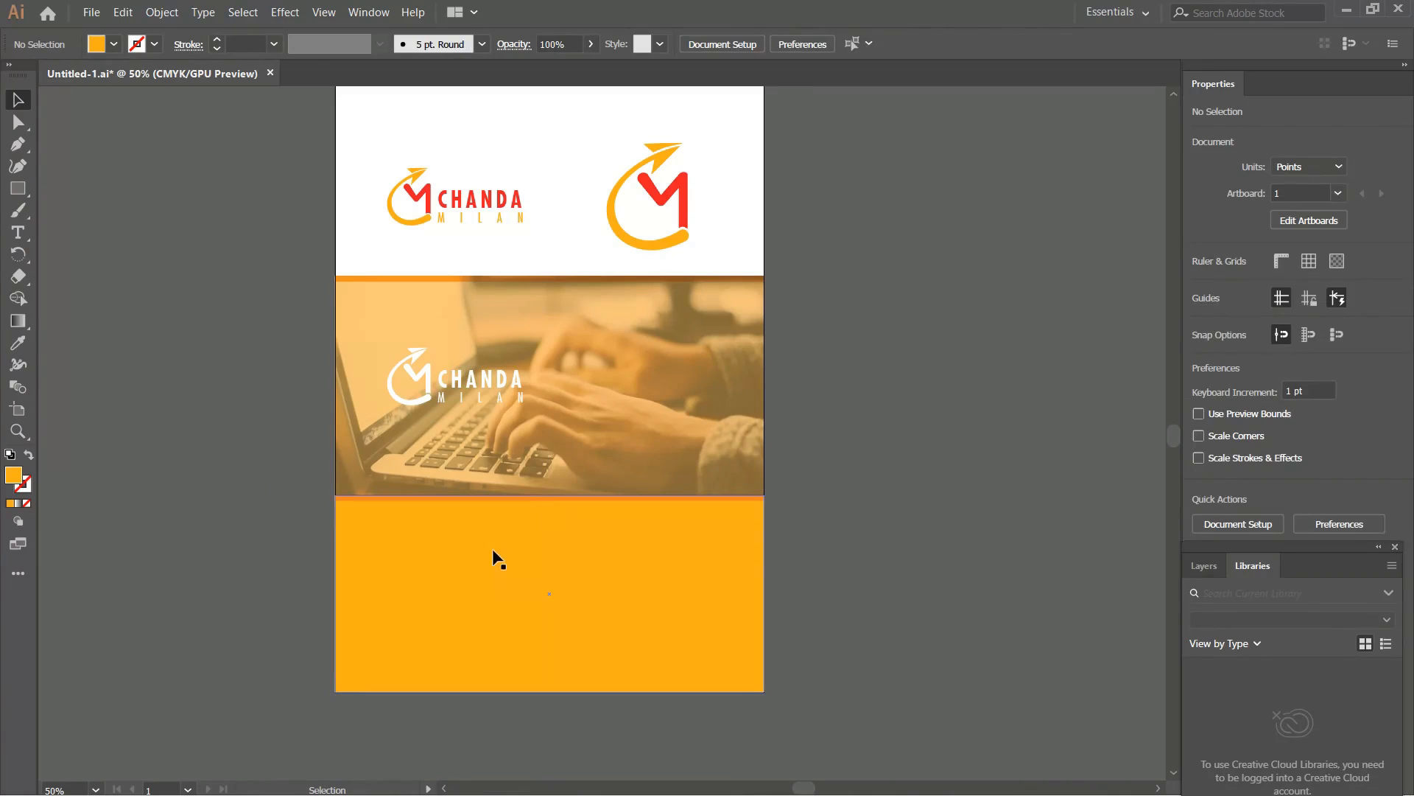
# Step: Copy the white logo from the photo straight down onto the orange rectangle and bring the copy to the front
pyautogui.click(426, 375)
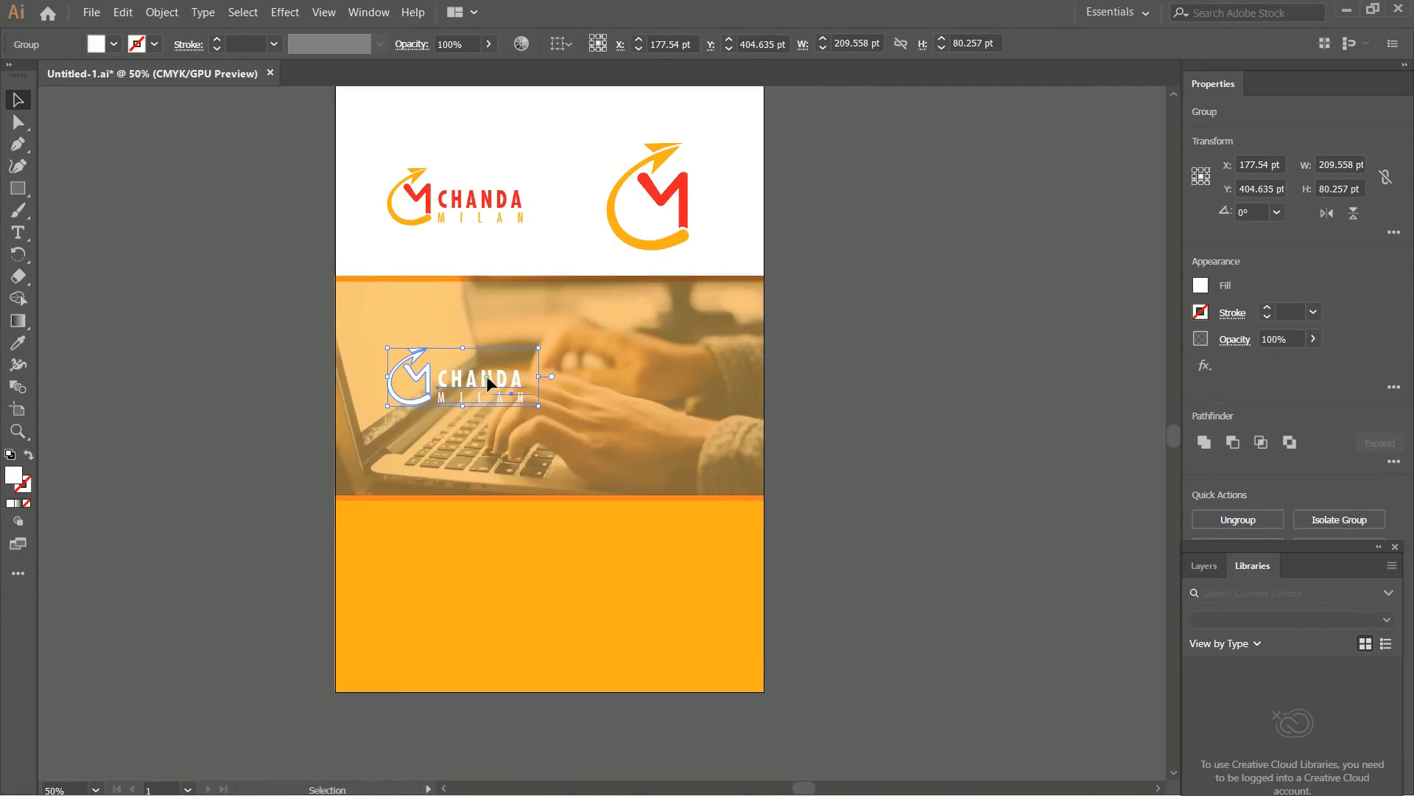
pyautogui.moveTo(488, 378); pyautogui.dragTo(485, 598)
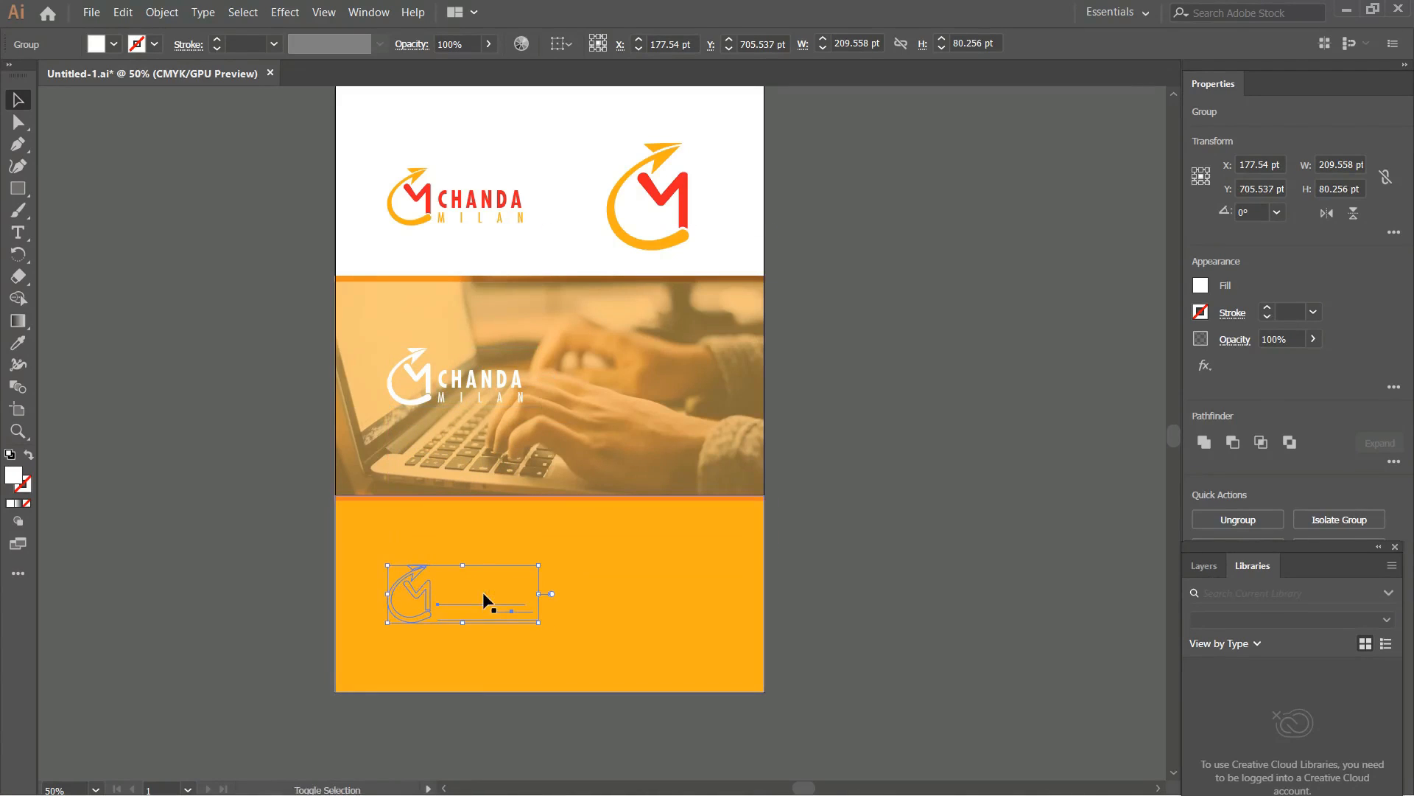
pyautogui.rightClick(431, 595)
pyautogui.moveTo(559, 513)
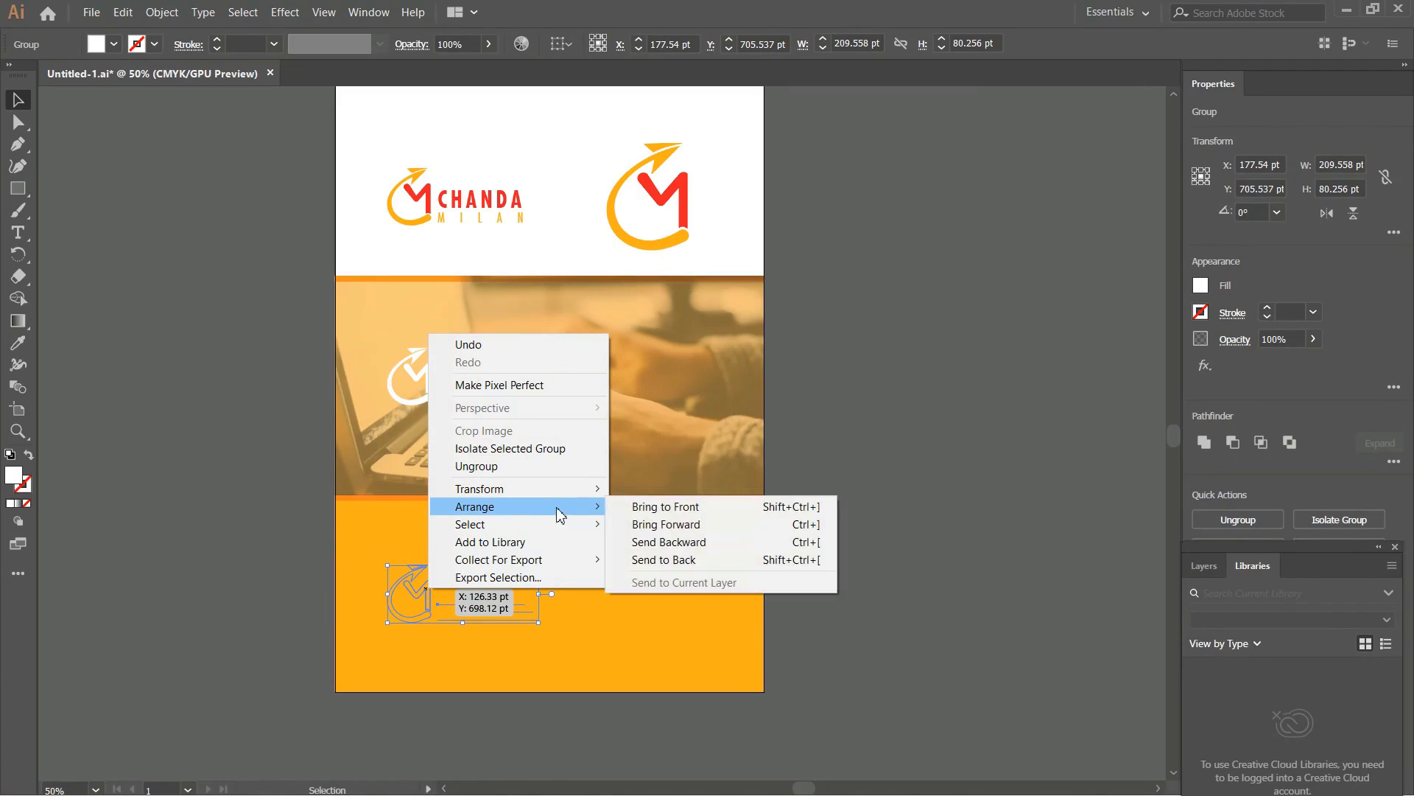
pyautogui.click(709, 507)
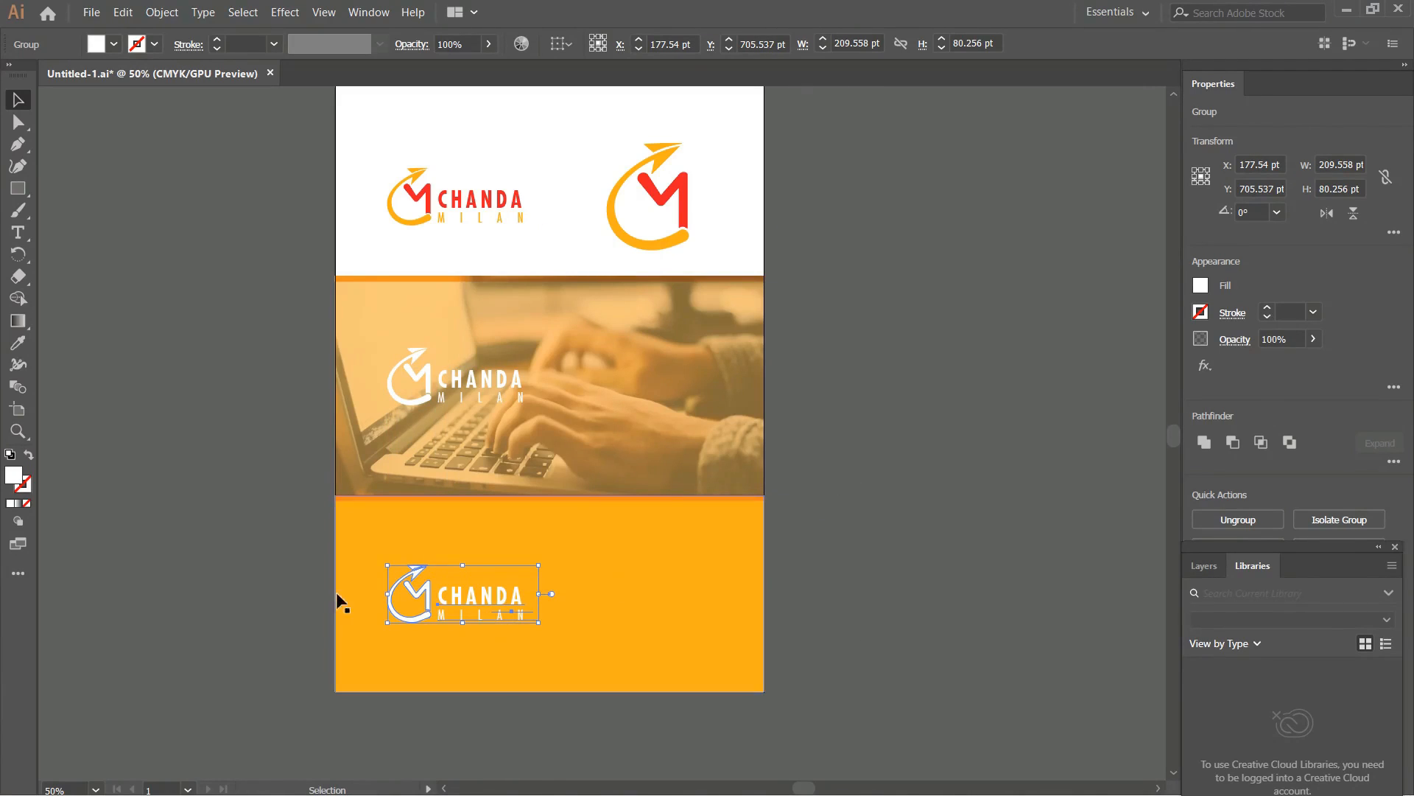
pyautogui.click(254, 576)
# Step: Move the logo copy to the middle of the orange rectangle and fill it with gray A5A5A5
pyautogui.click(489, 602)
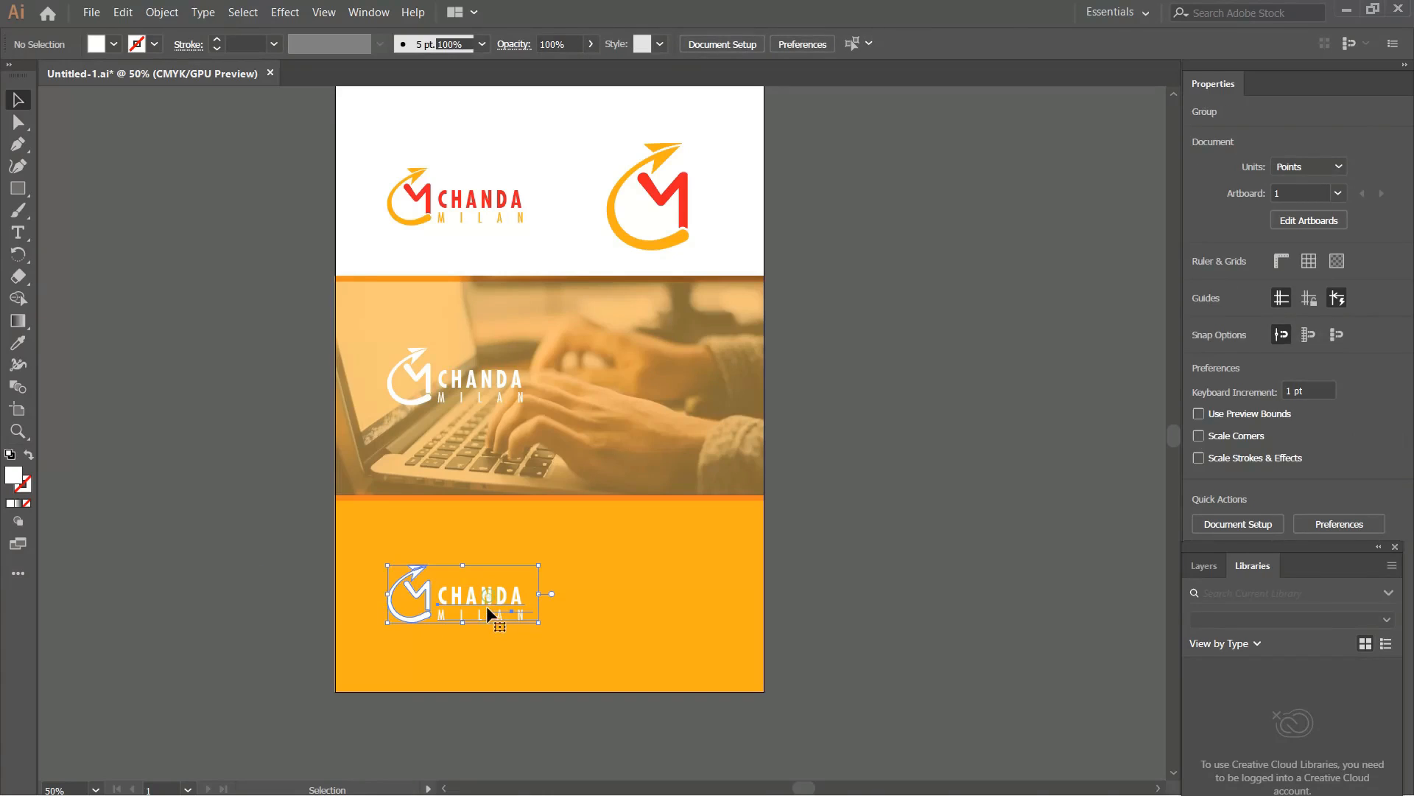
pyautogui.moveTo(486, 592); pyautogui.dragTo(579, 604)
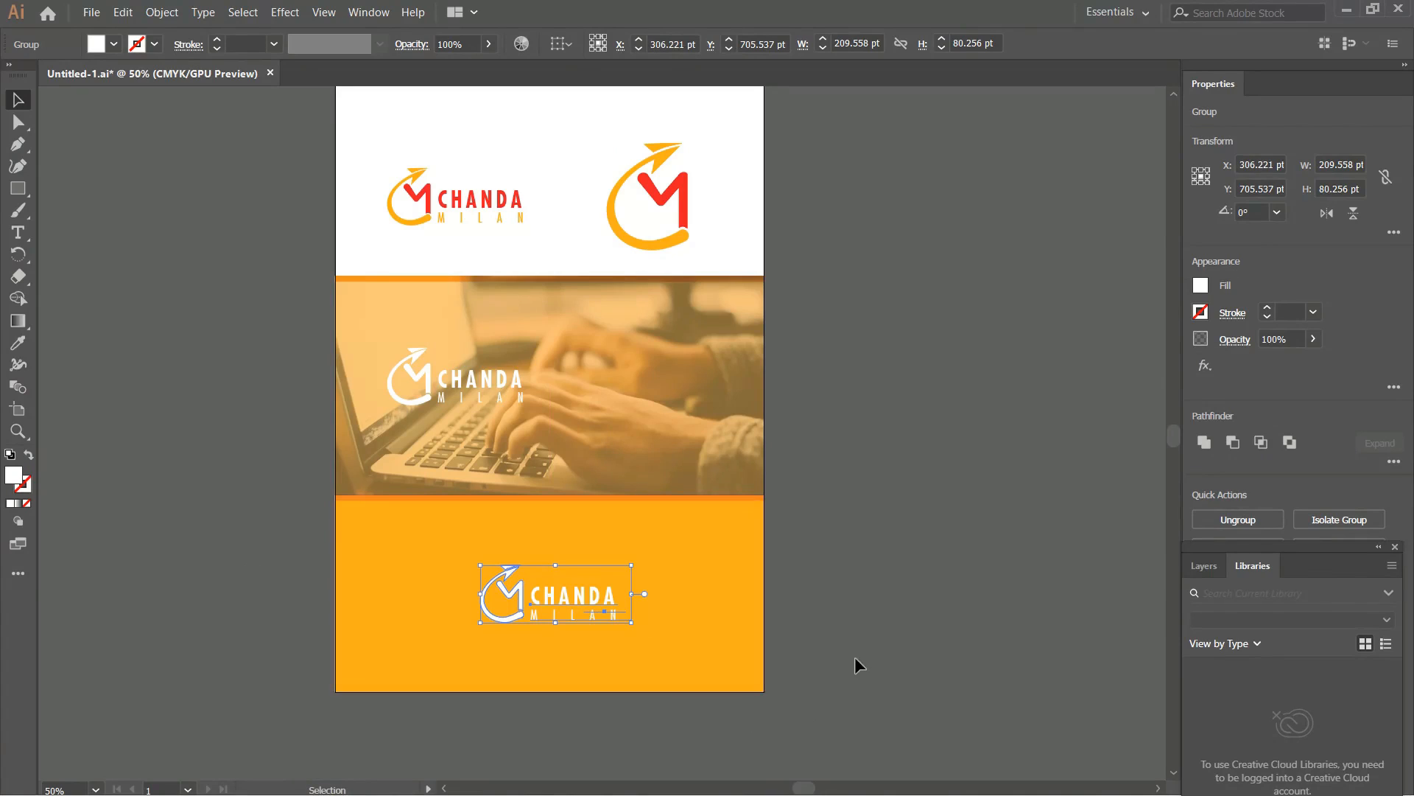
pyautogui.doubleClick(13, 480)
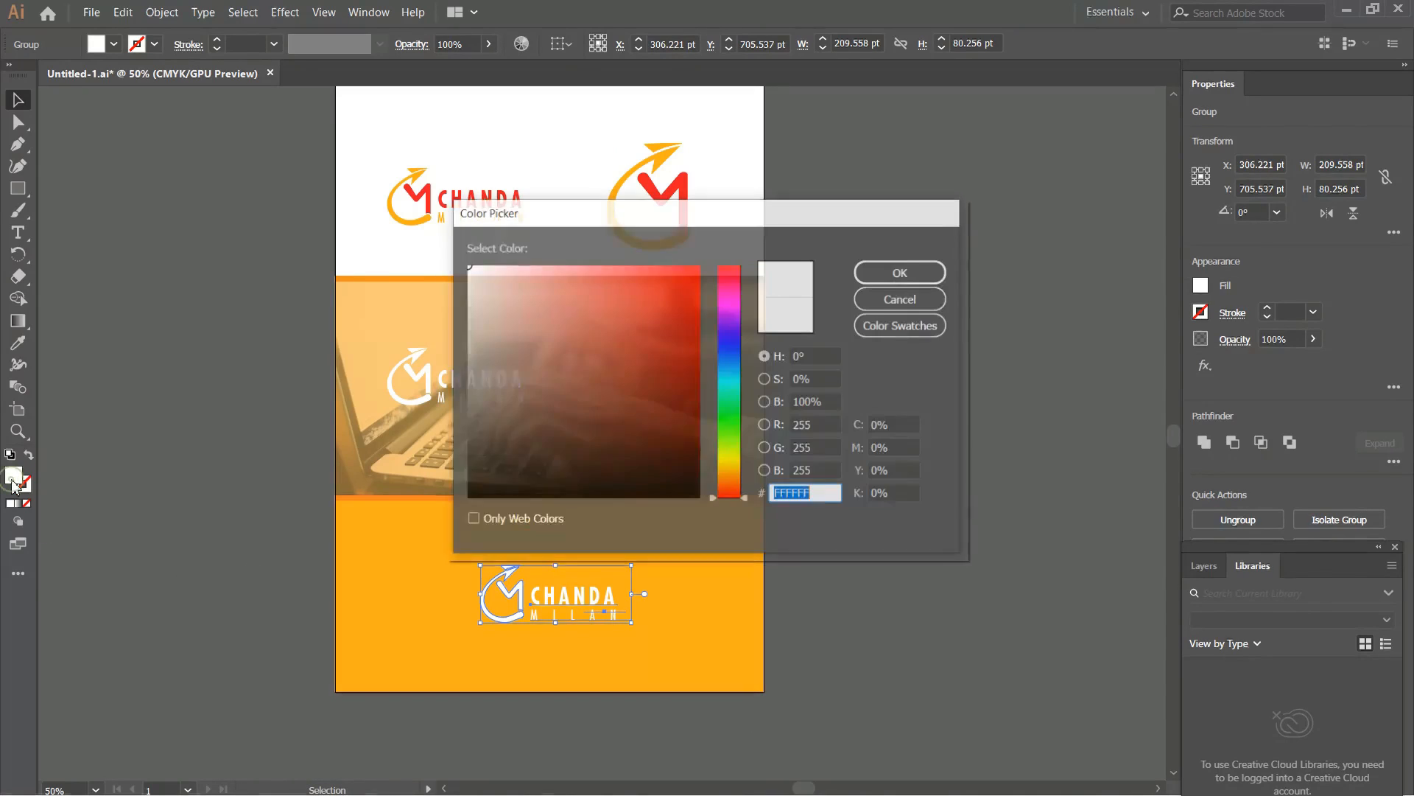
pyautogui.click(459, 330)
pyautogui.moveTo(459, 330); pyautogui.dragTo(461, 346)
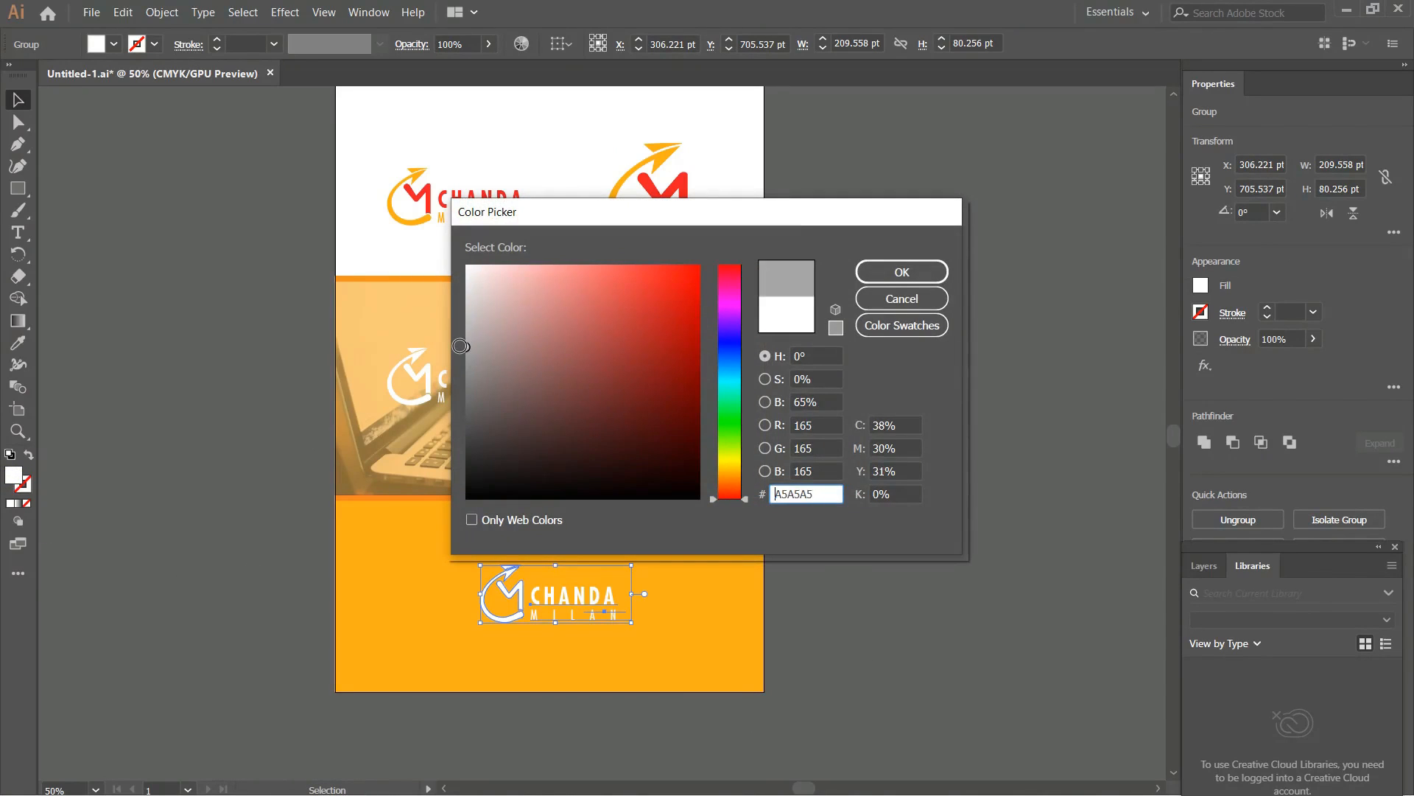
pyautogui.click(900, 273)
pyautogui.click(869, 514)
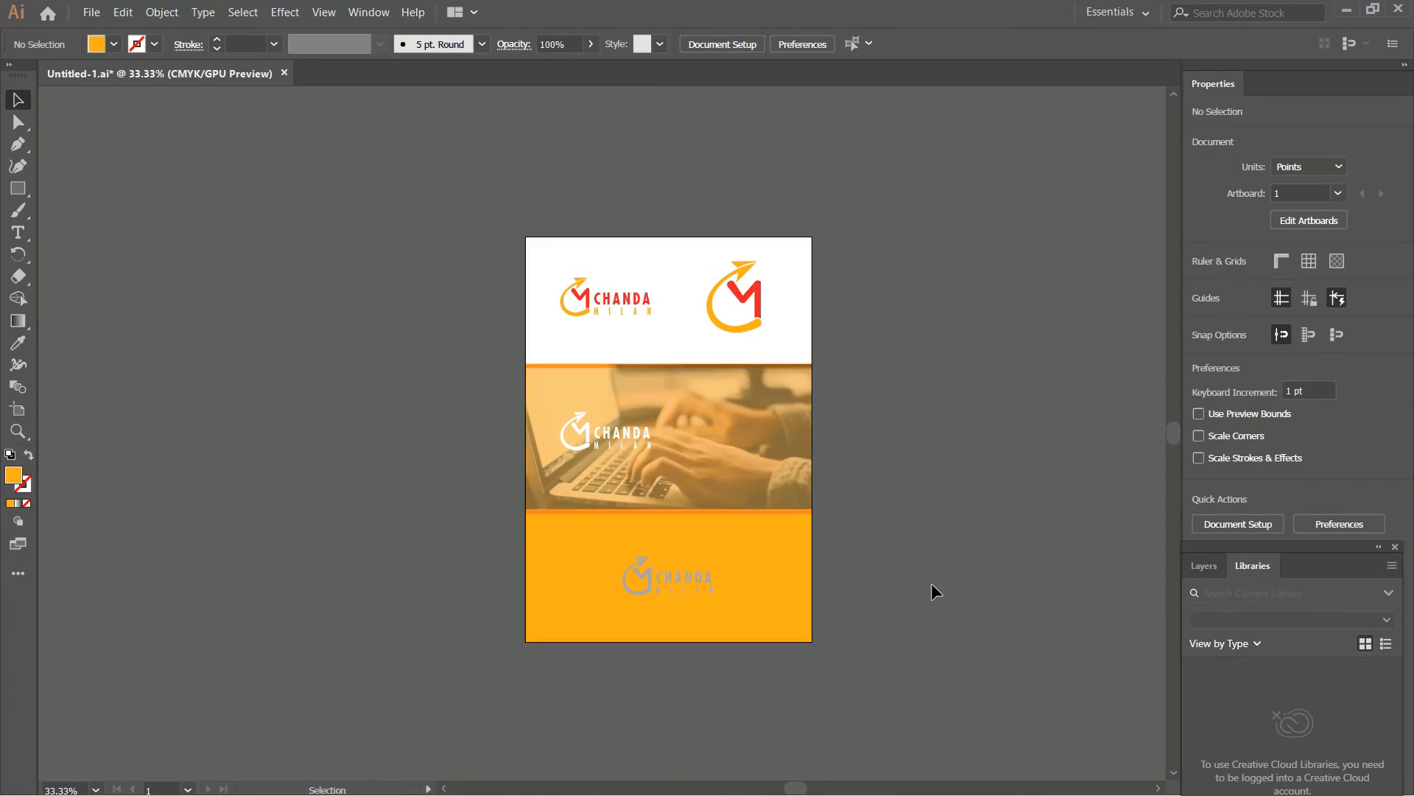
# Step: Recolor the thin strip below the photo with the red sampled from the large symbol's M
pyautogui.click(795, 510)
pyautogui.click(15, 345)
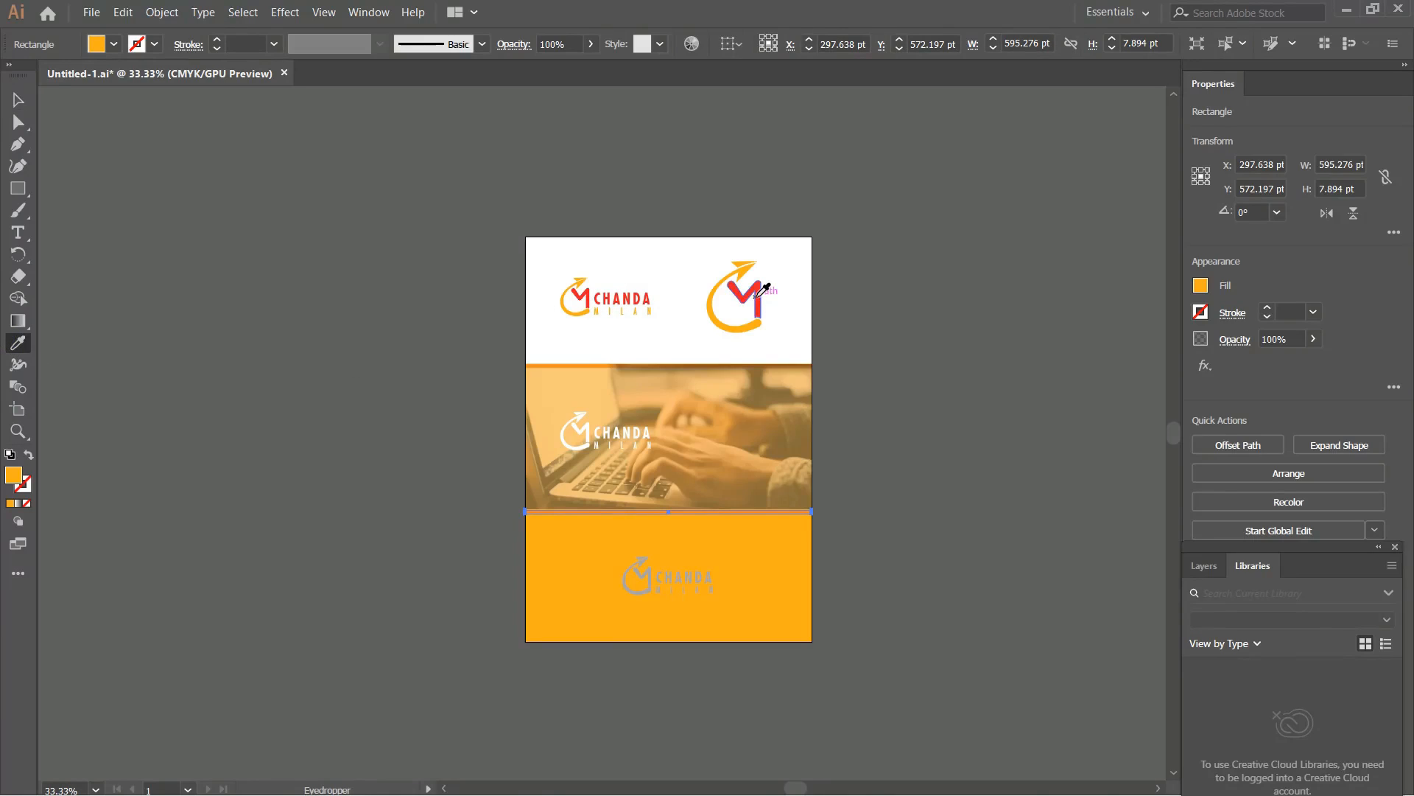
pyautogui.click(760, 294)
pyautogui.click(16, 98)
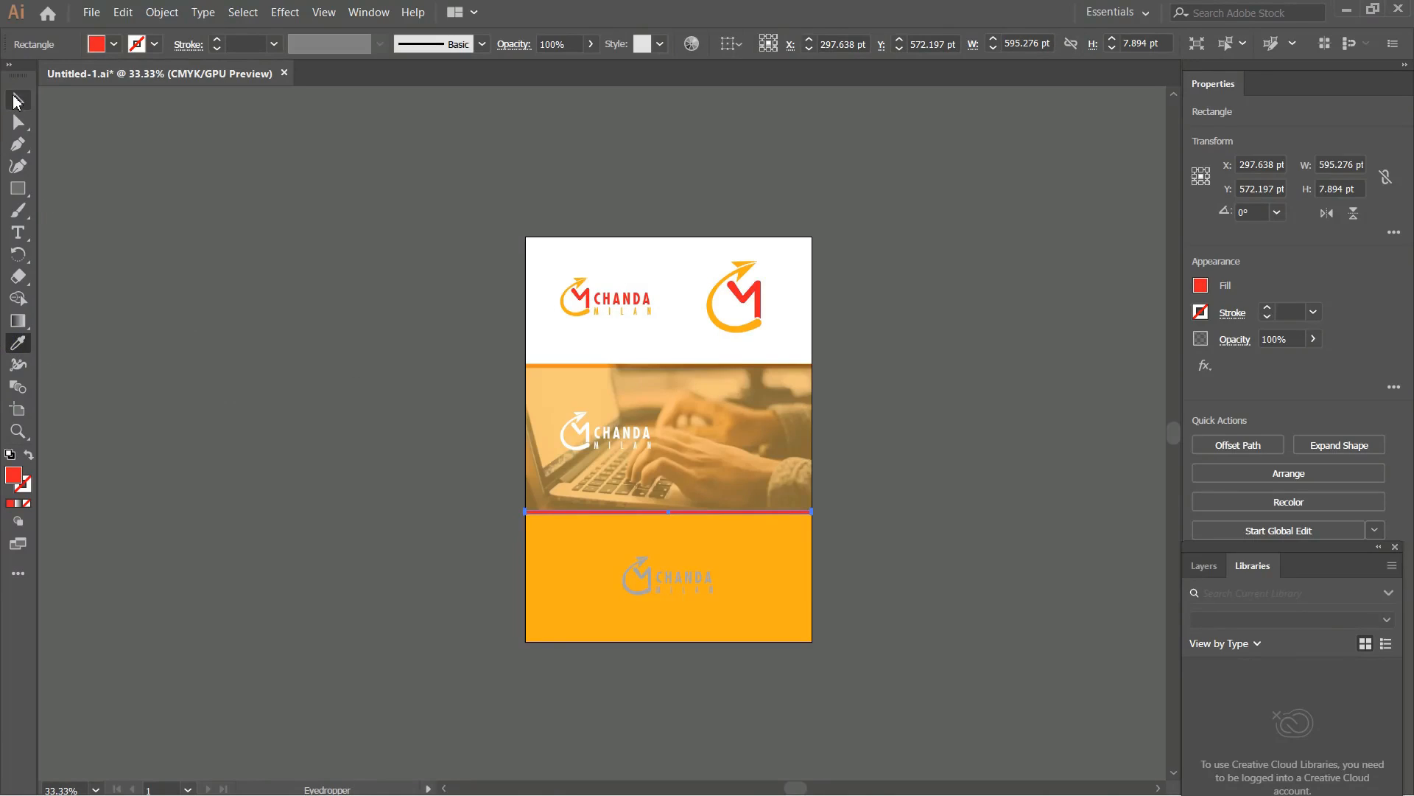
pyautogui.click(464, 177)
# Step: Set the blending mode of the red strip below the photo to Overlay in the Transparency settings
pyautogui.scroll(1, 764, 548)
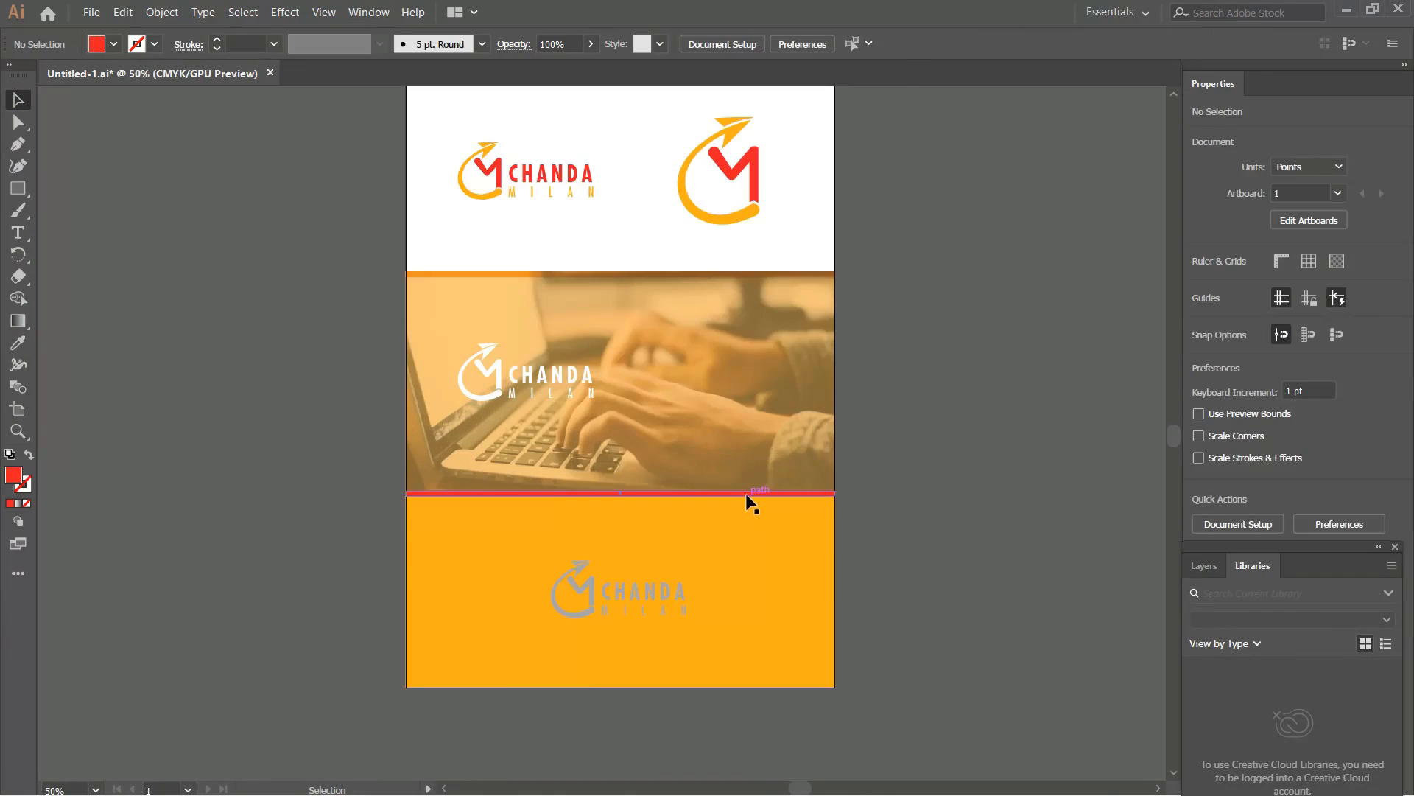
pyautogui.click(744, 495)
pyautogui.click(369, 12)
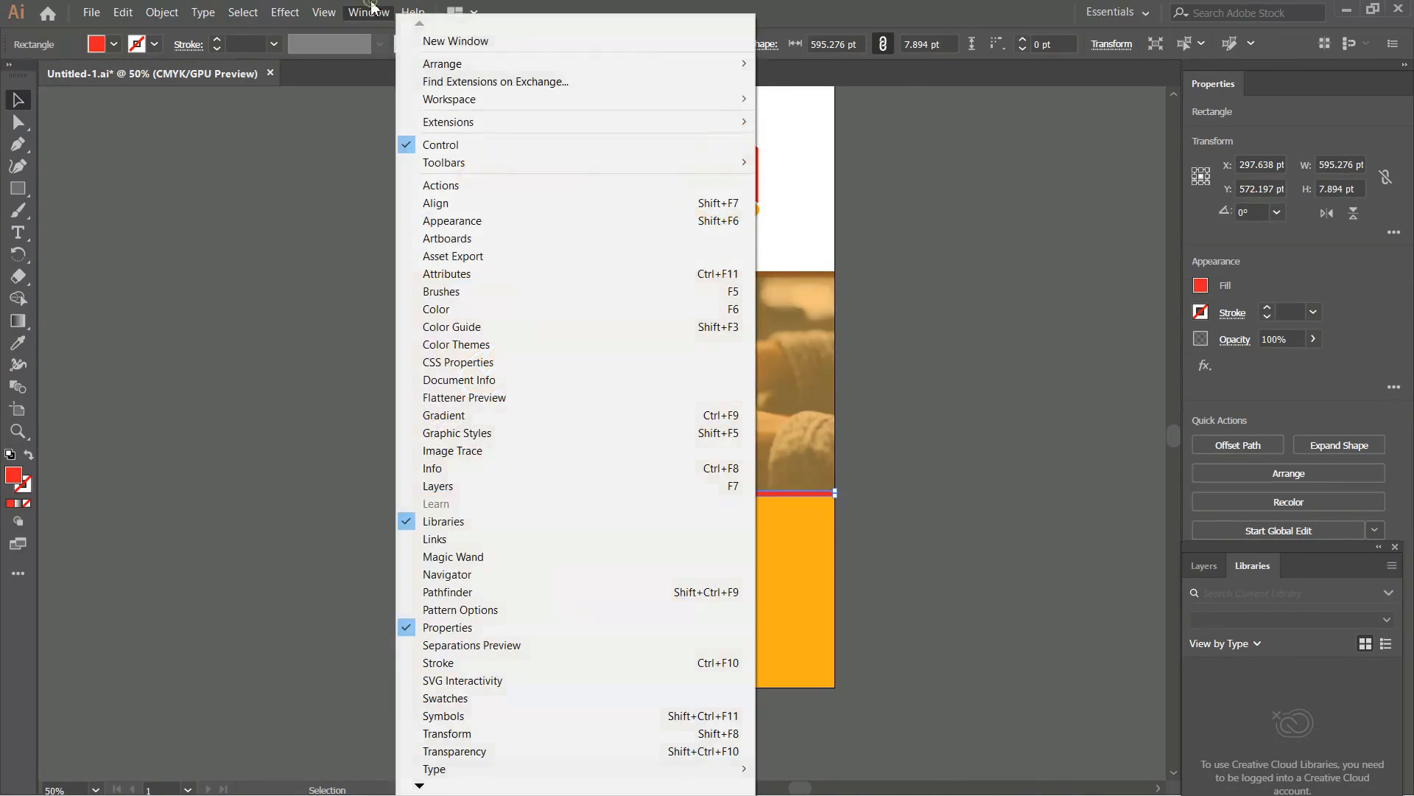
pyautogui.click(555, 750)
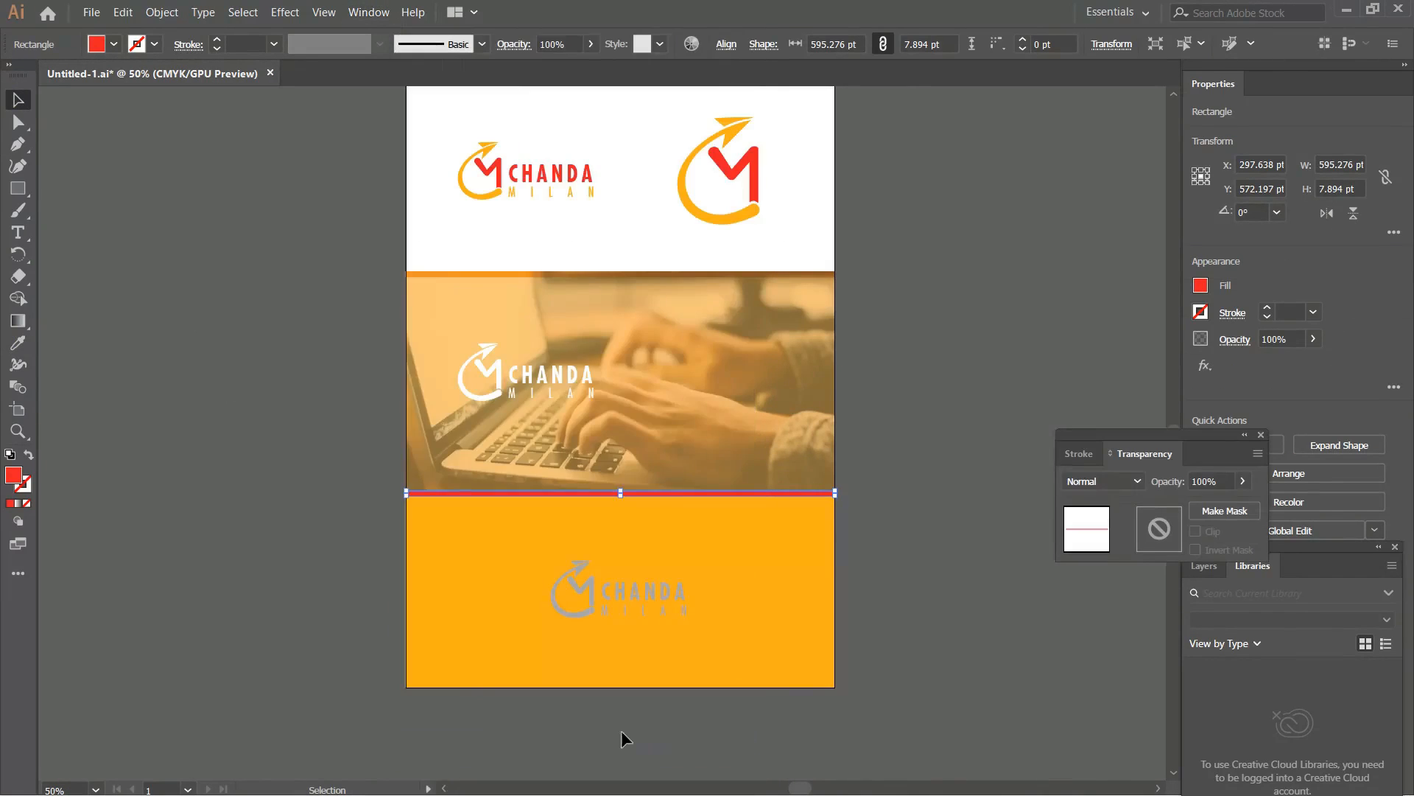
pyautogui.click(1133, 483)
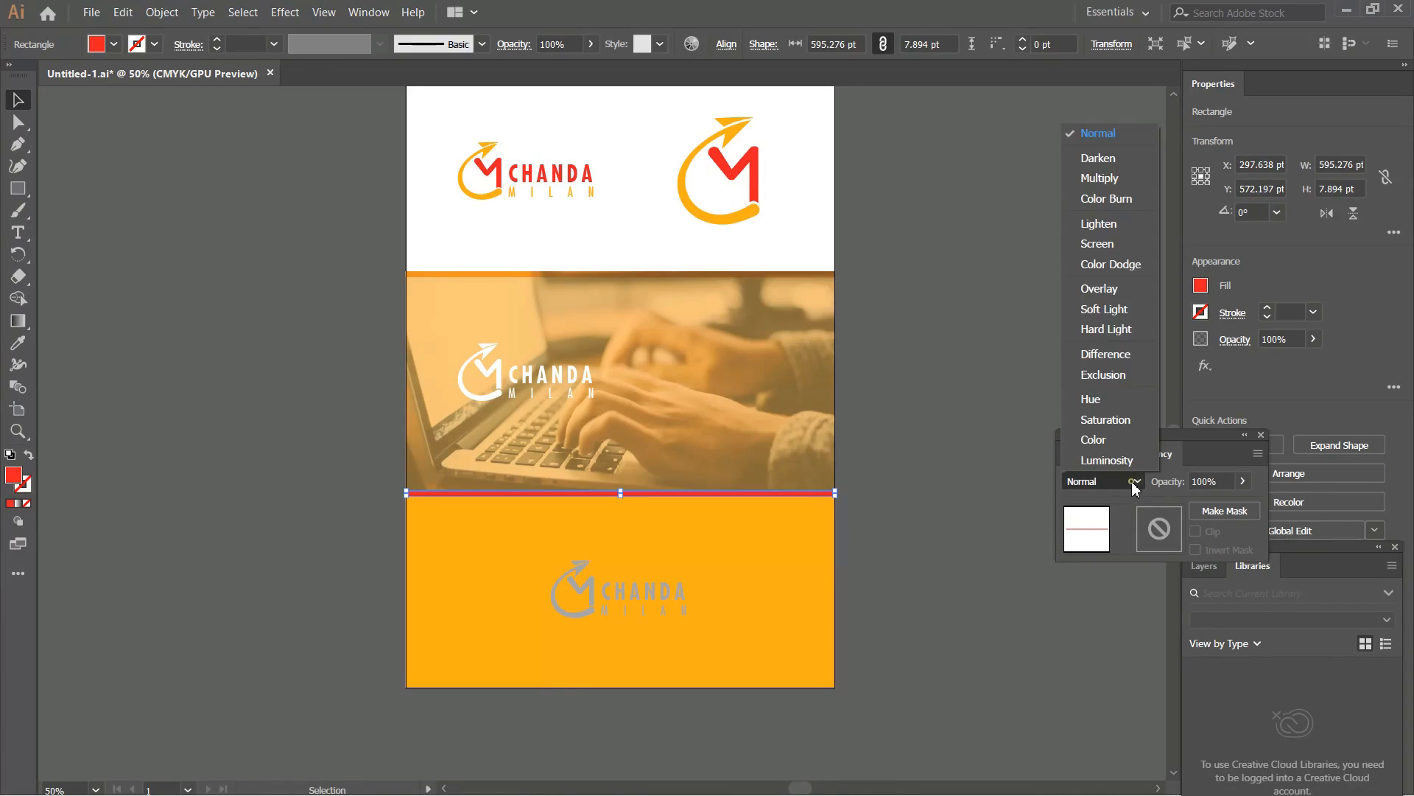
pyautogui.click(1126, 294)
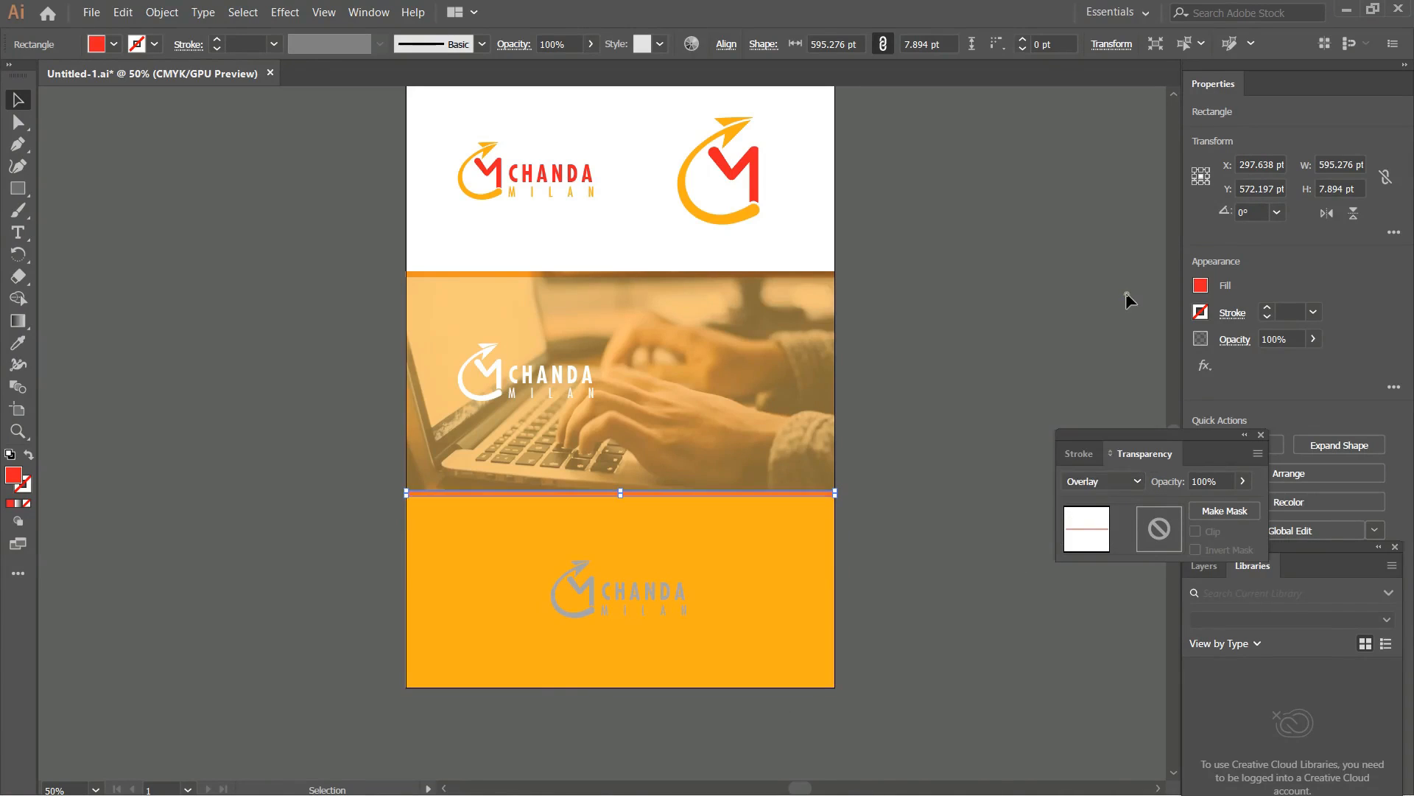
pyautogui.click(955, 508)
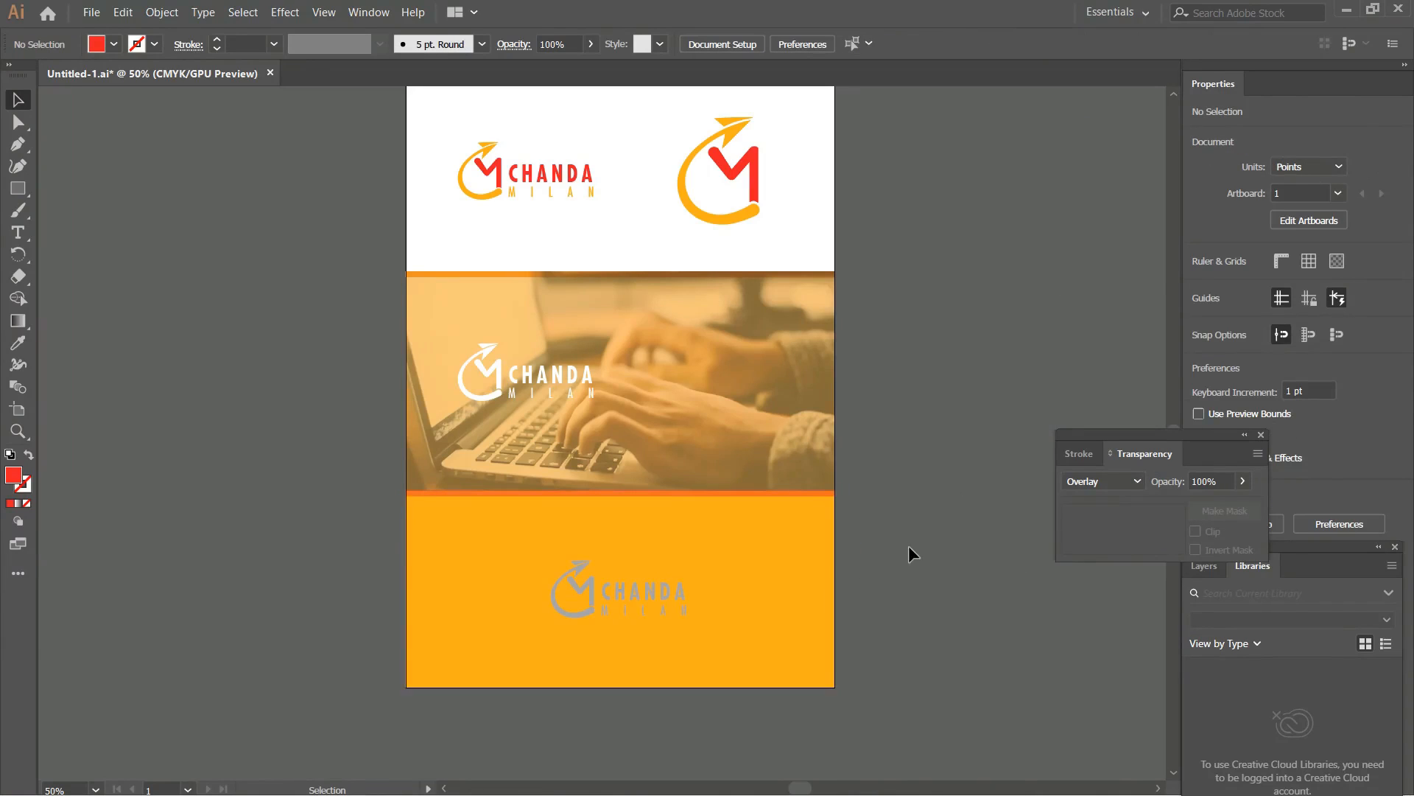
pyautogui.click(1261, 435)
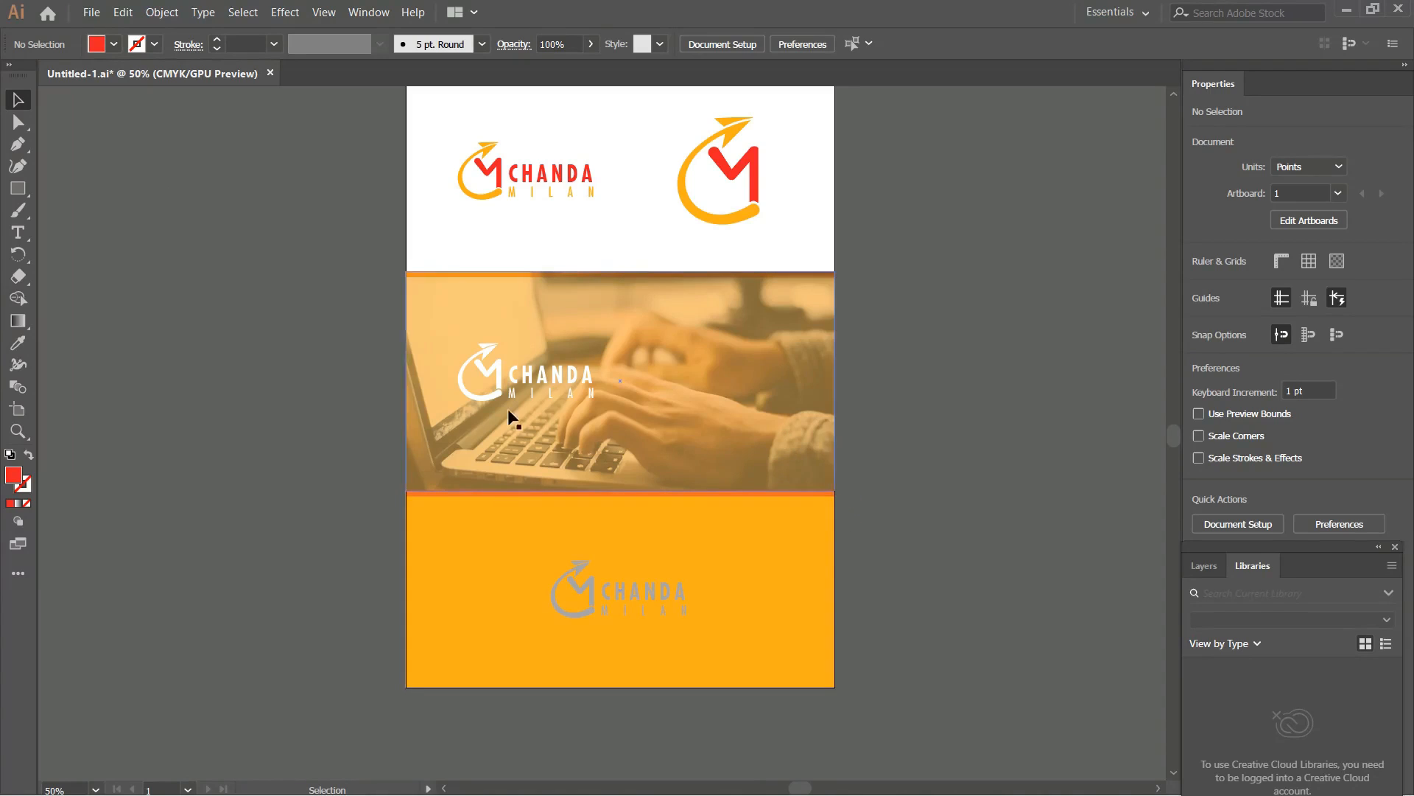
pyautogui.click(20, 109)
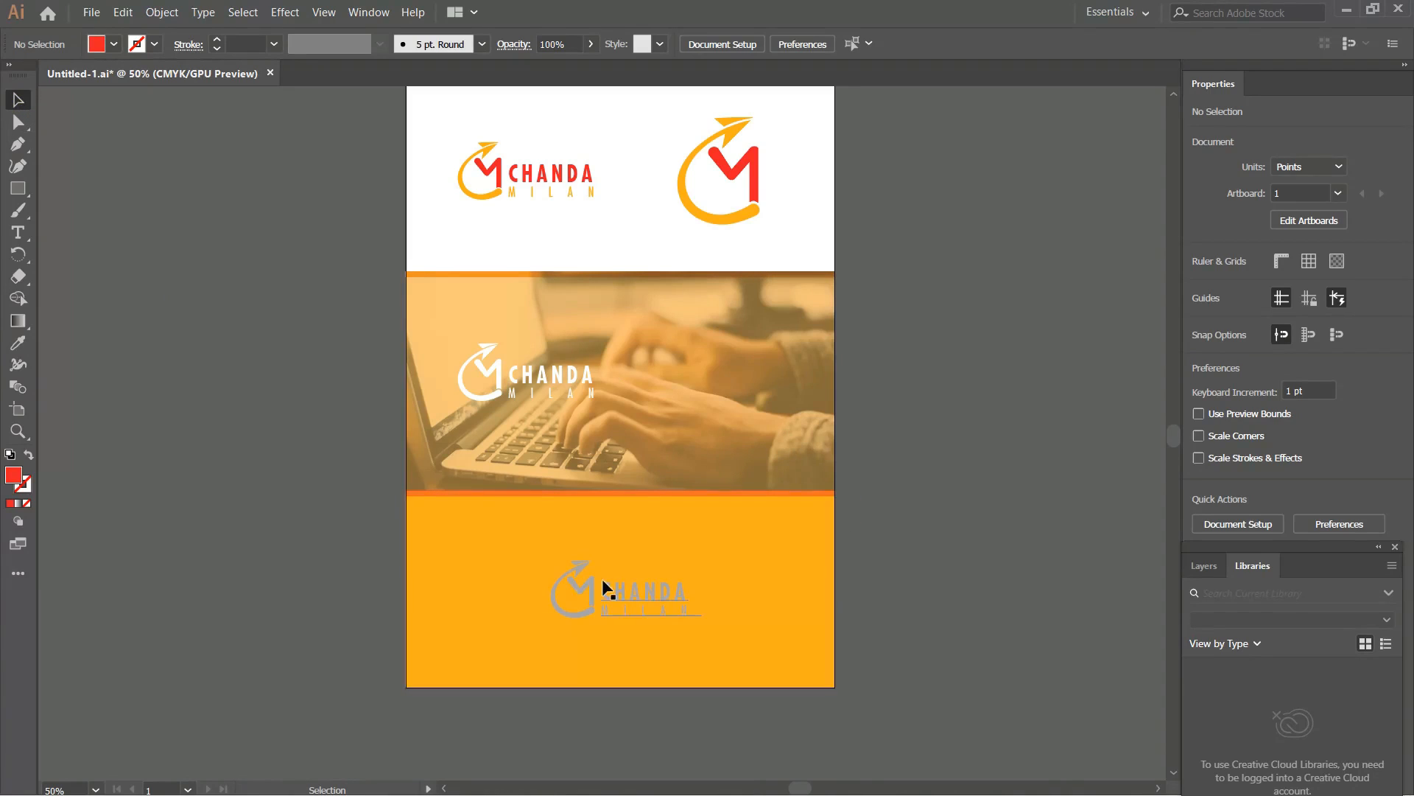
pyautogui.scroll(-1, 607, 590)
pyautogui.scroll(1, 616, 530)
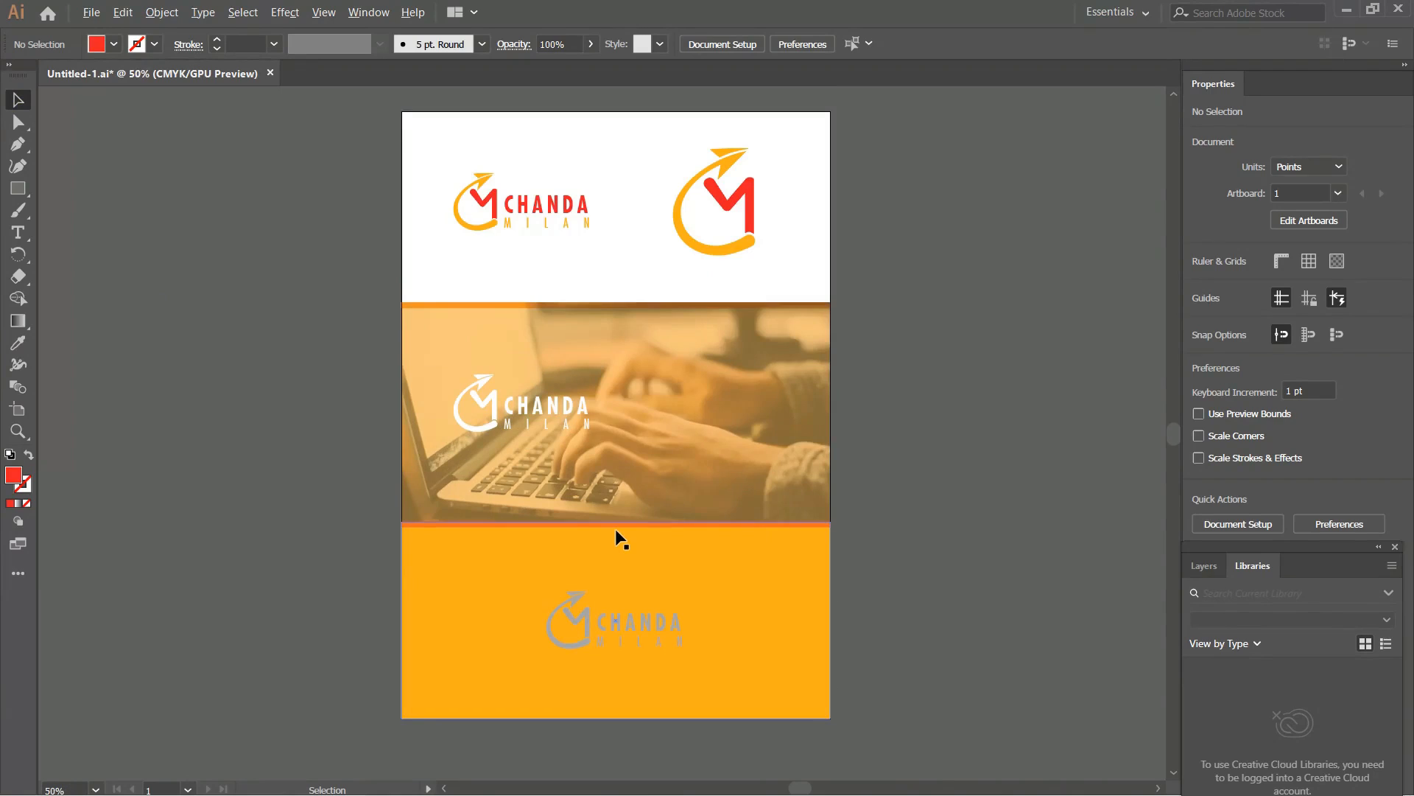